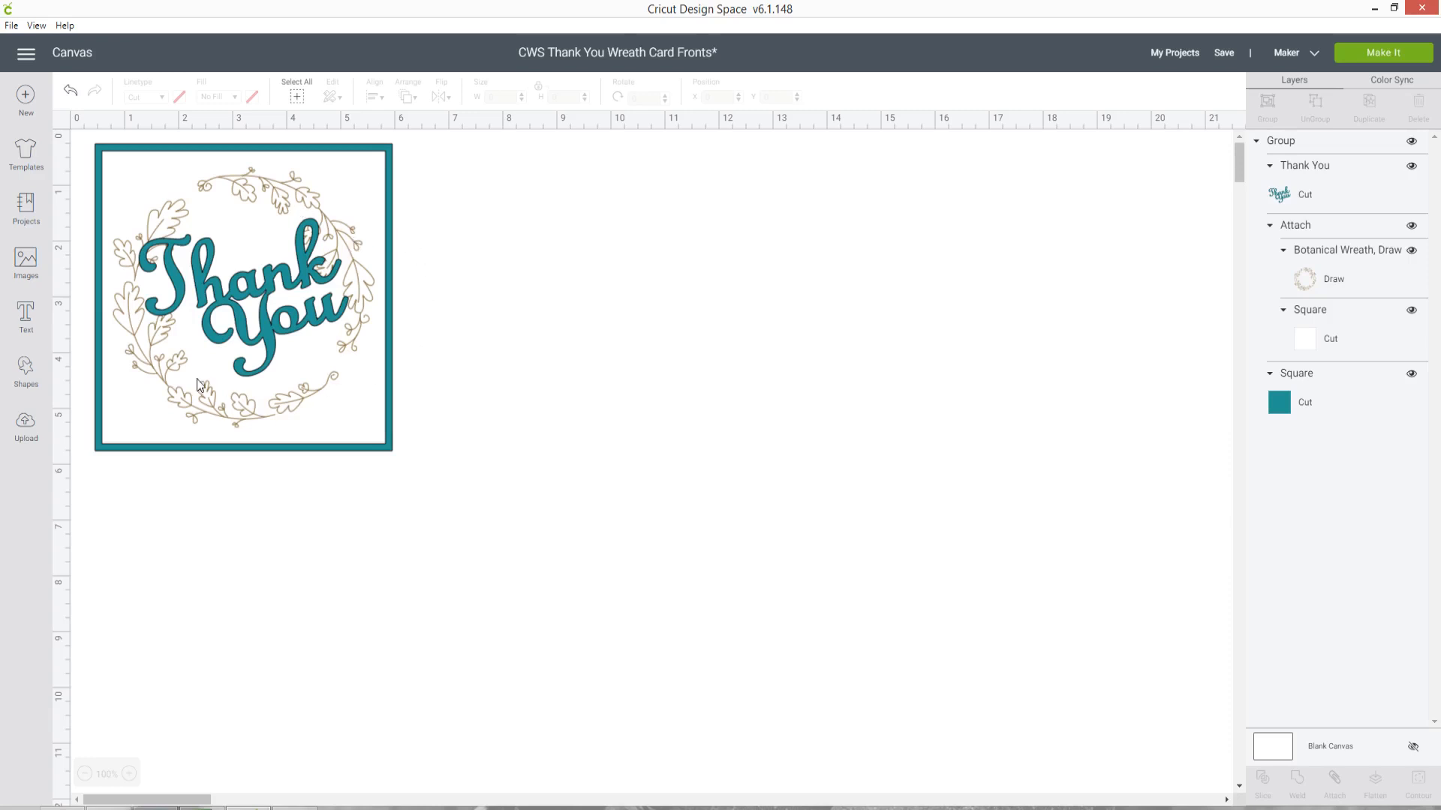
Add a square in the empty area beside the Thank You design and size it to 5.75 inches
click(33, 377)
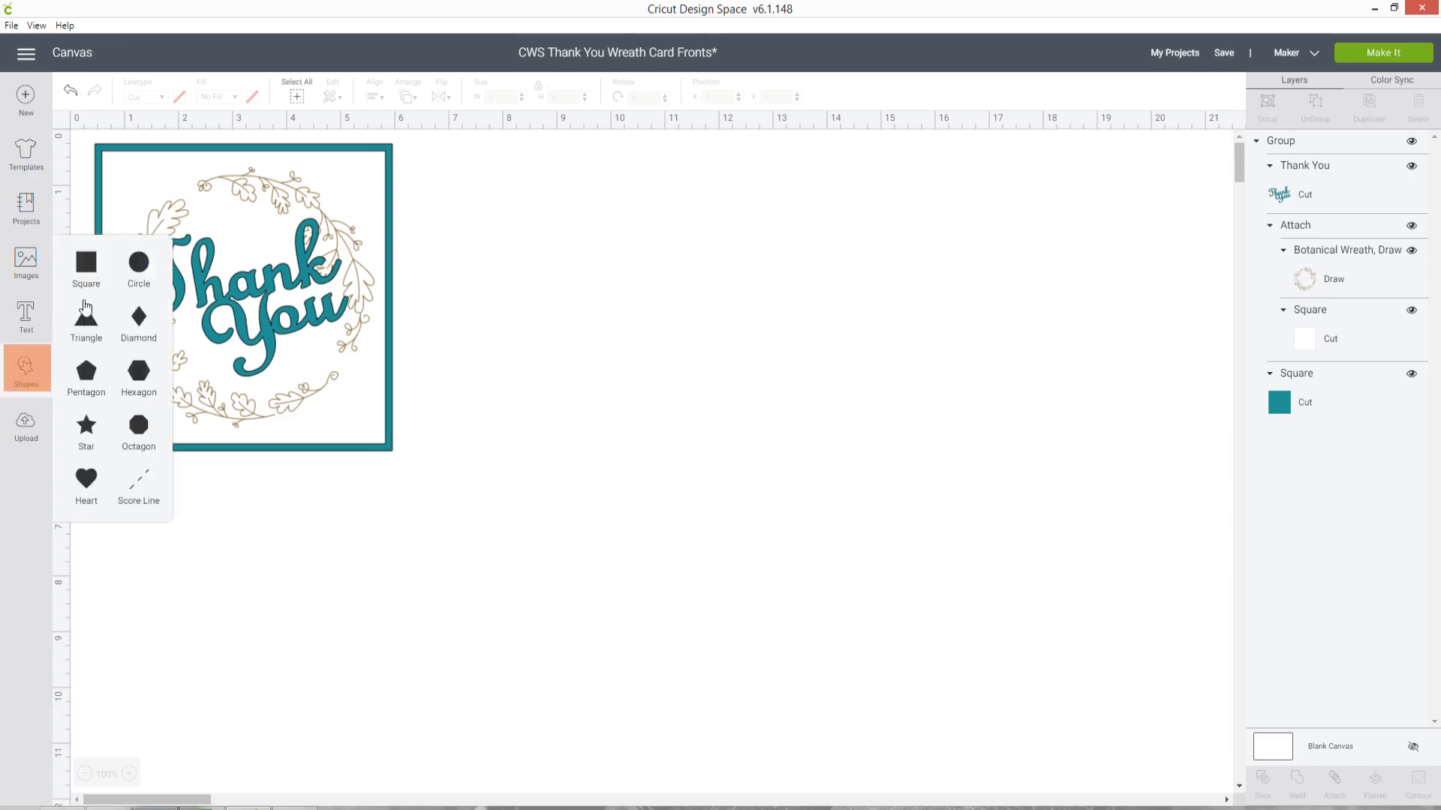
click(92, 277)
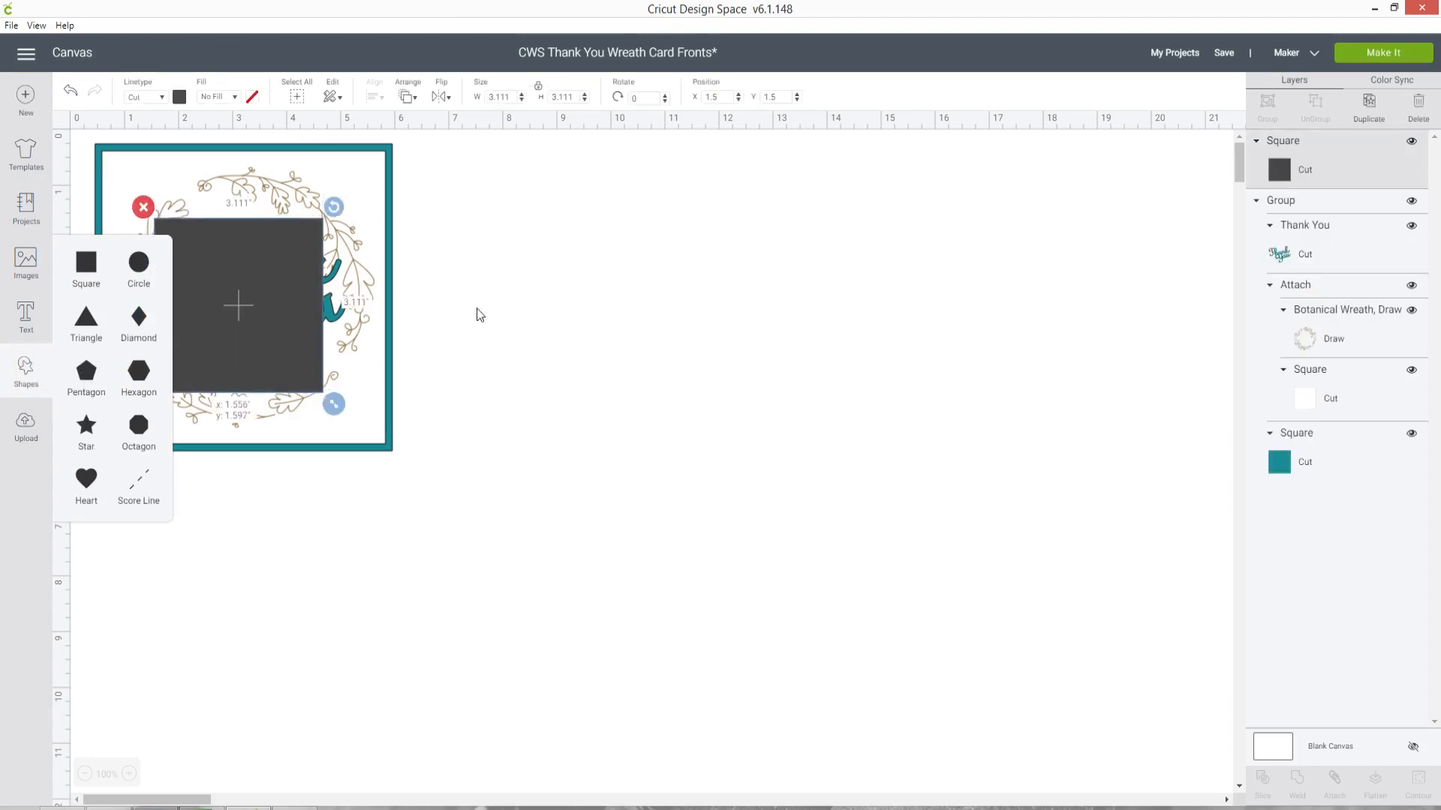
drag(265, 239, 701, 383)
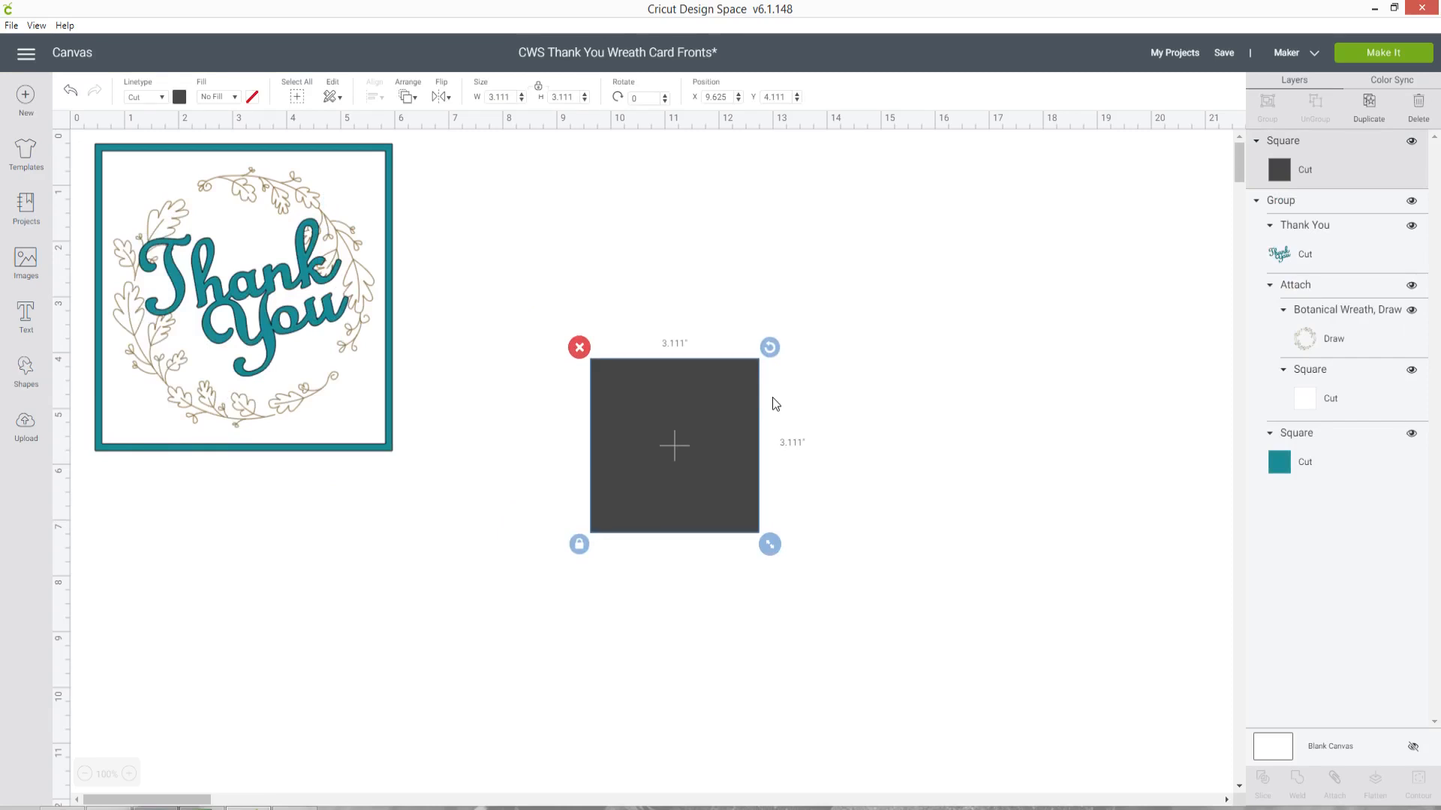
drag(748, 395, 709, 389)
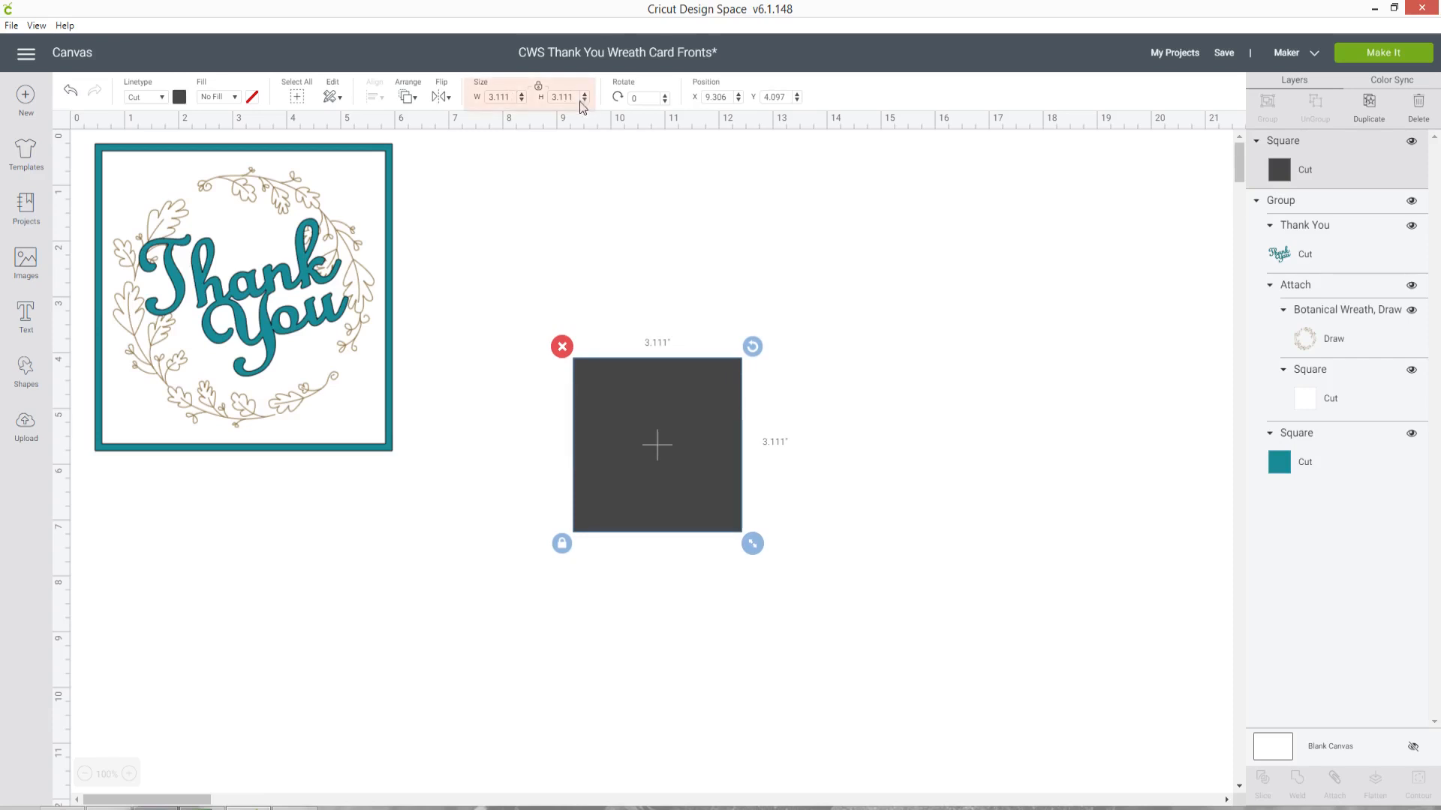
drag(575, 97, 542, 98)
text(5.75)
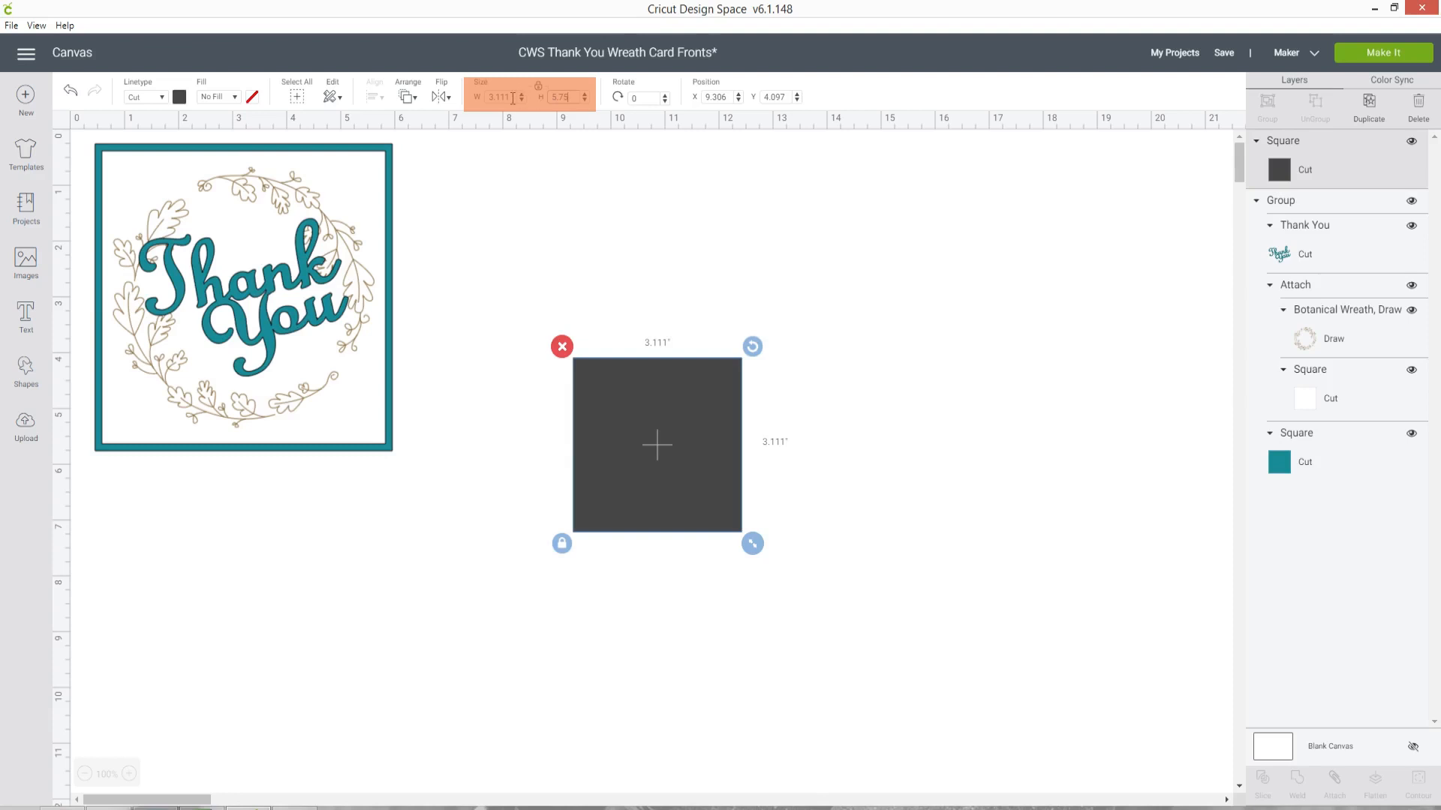
key(Return)
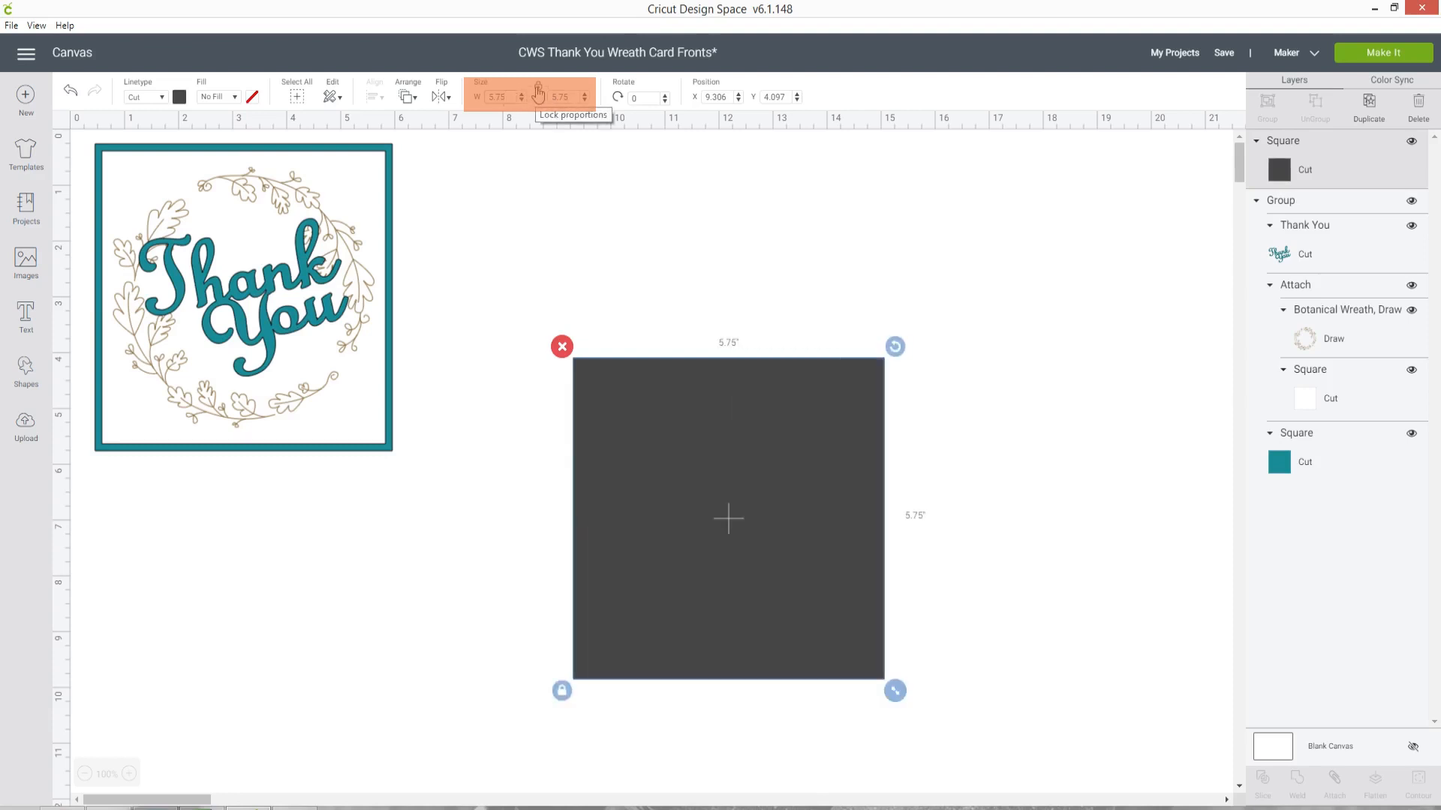
Unlock the new square's proportions, set its width to 11.5 inches, and position the rectangle beside the Thank You design
click(538, 92)
drag(510, 98, 478, 102)
text(11.5)
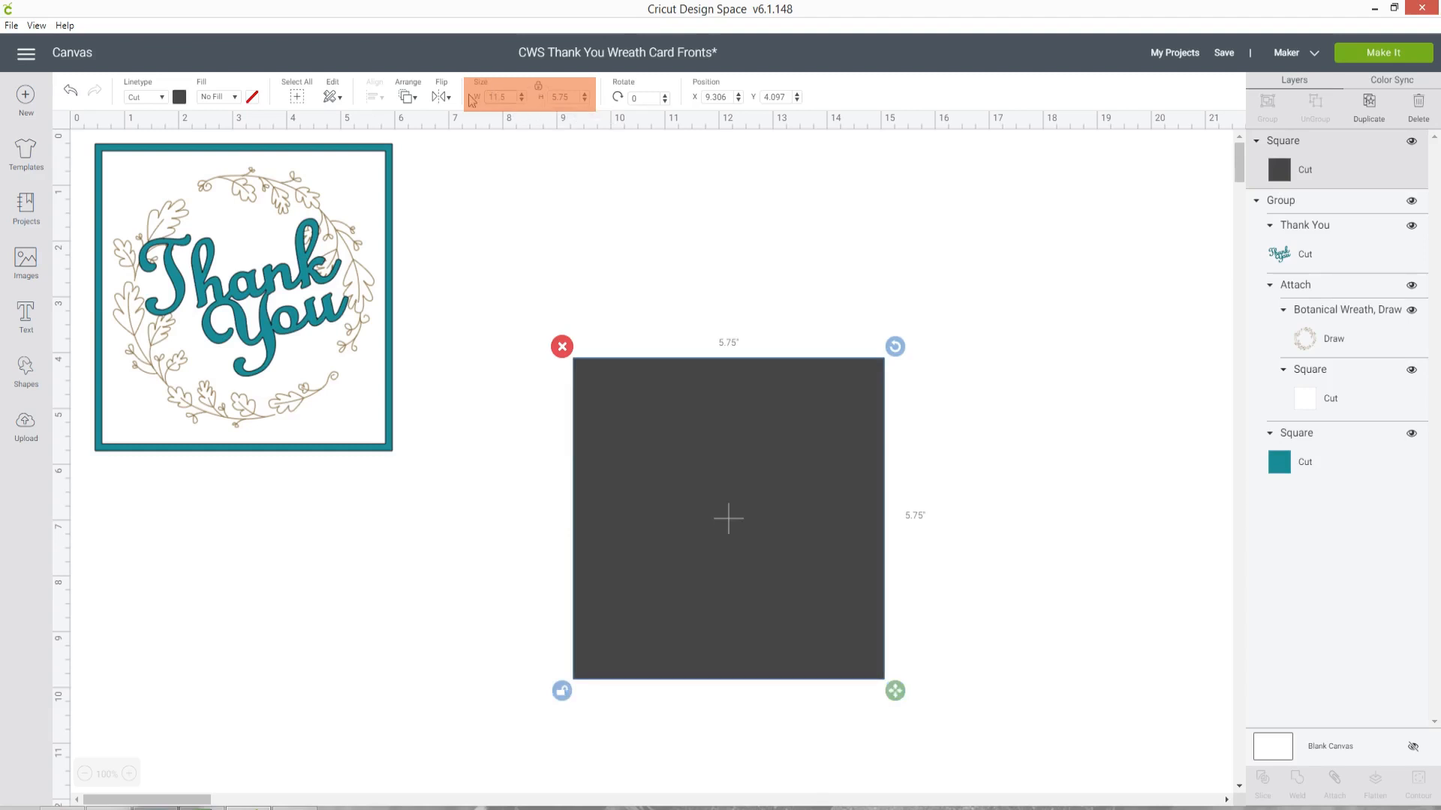
key(Return)
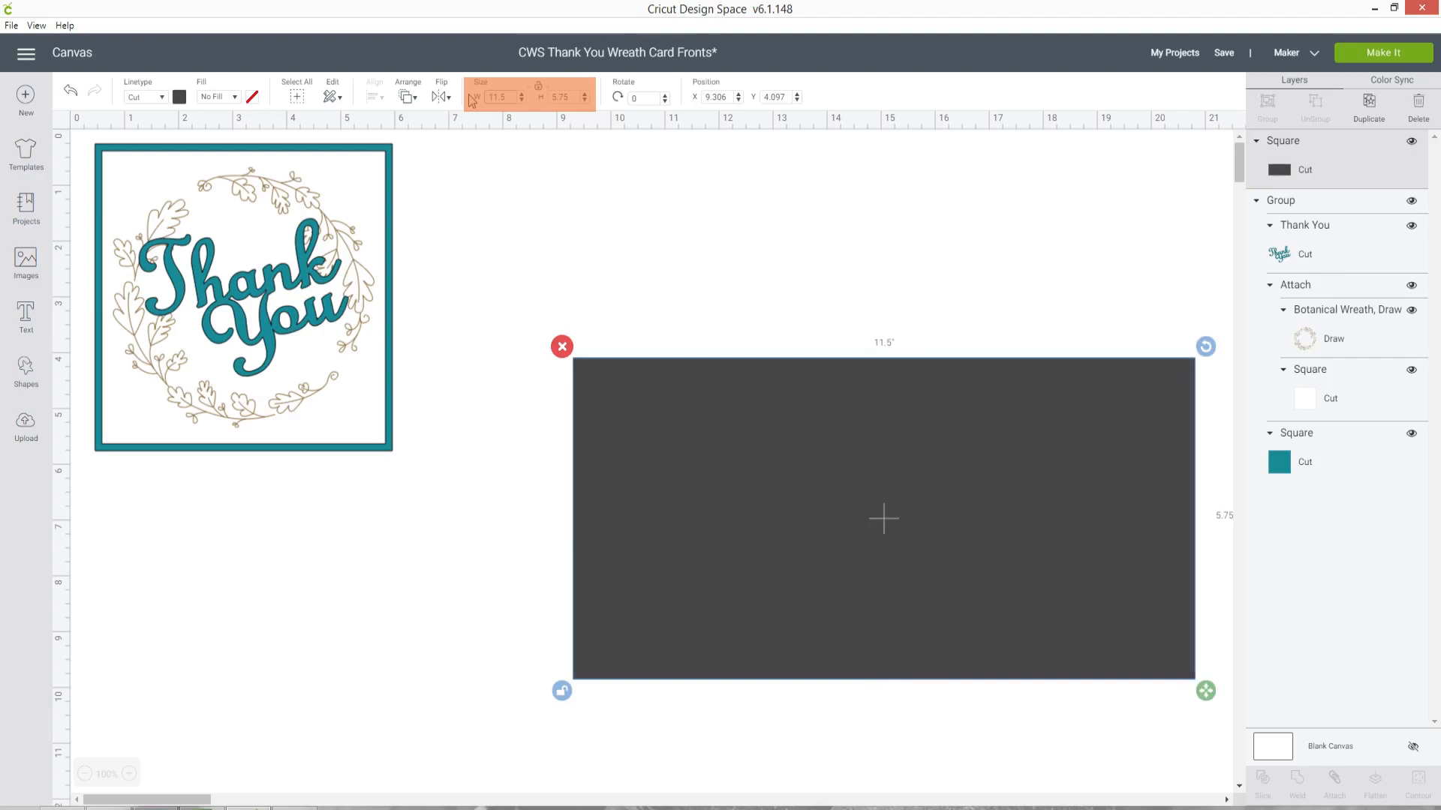
drag(1000, 507, 933, 424)
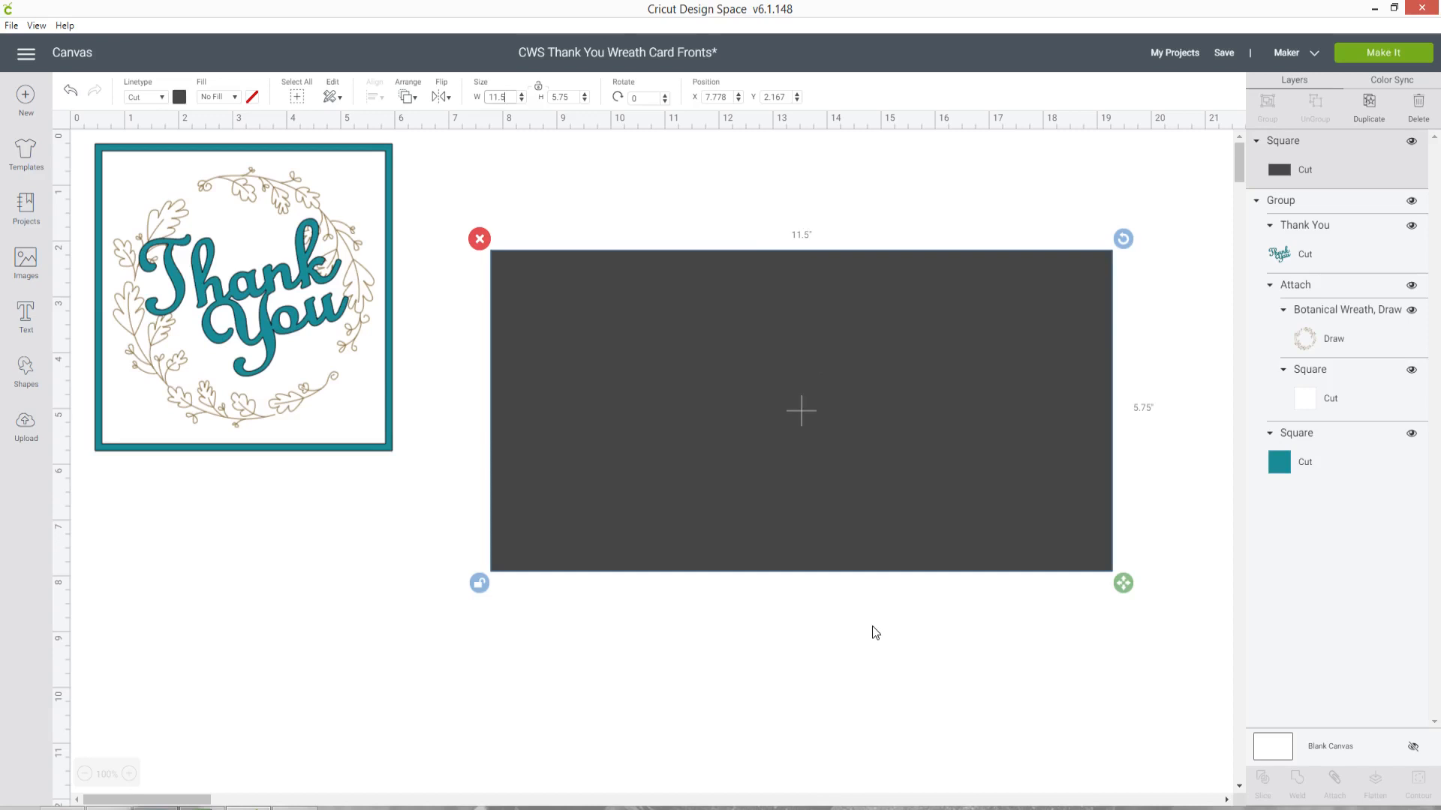
Recolor the 11.5-inch rectangle white and move it slightly up
click(179, 97)
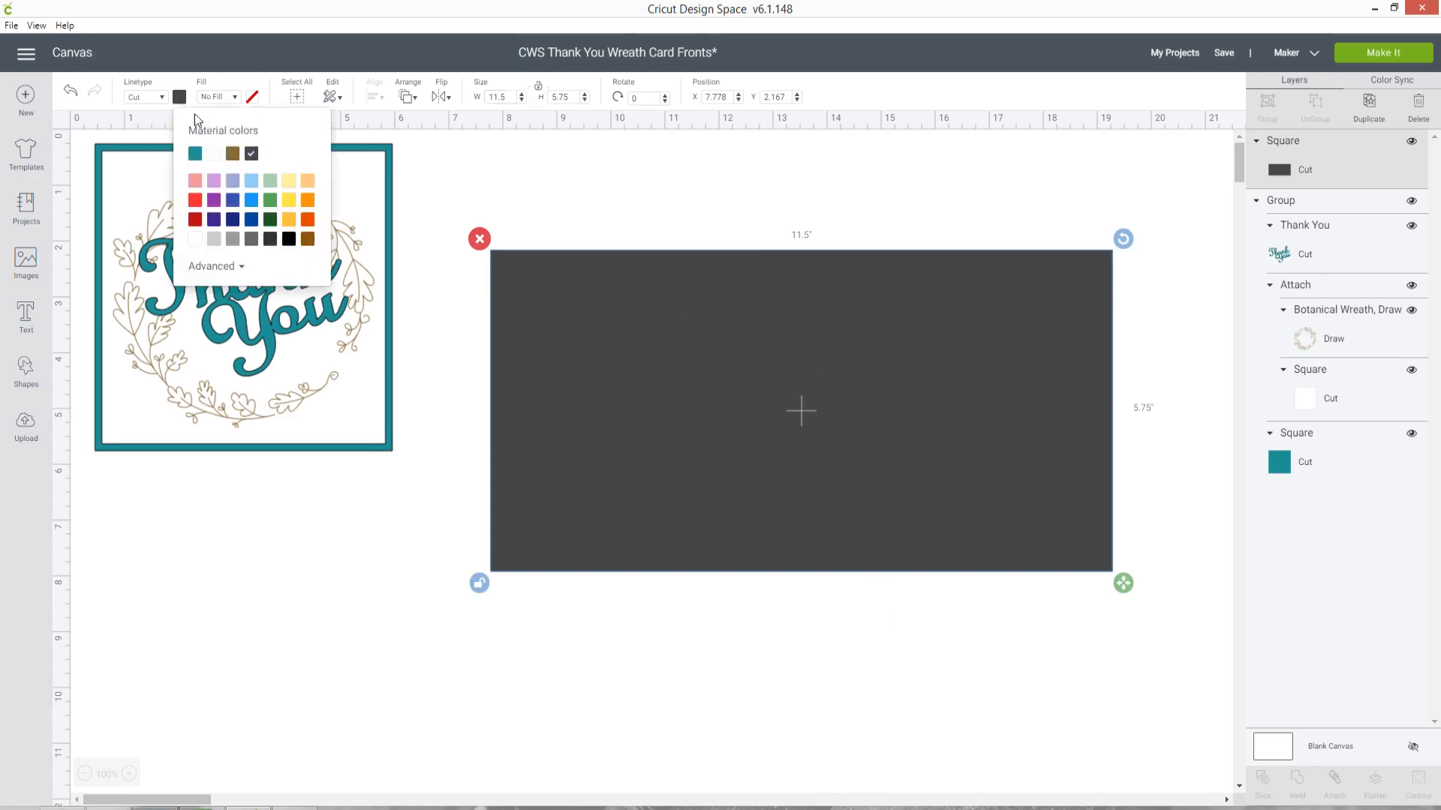
click(210, 153)
drag(809, 410, 802, 385)
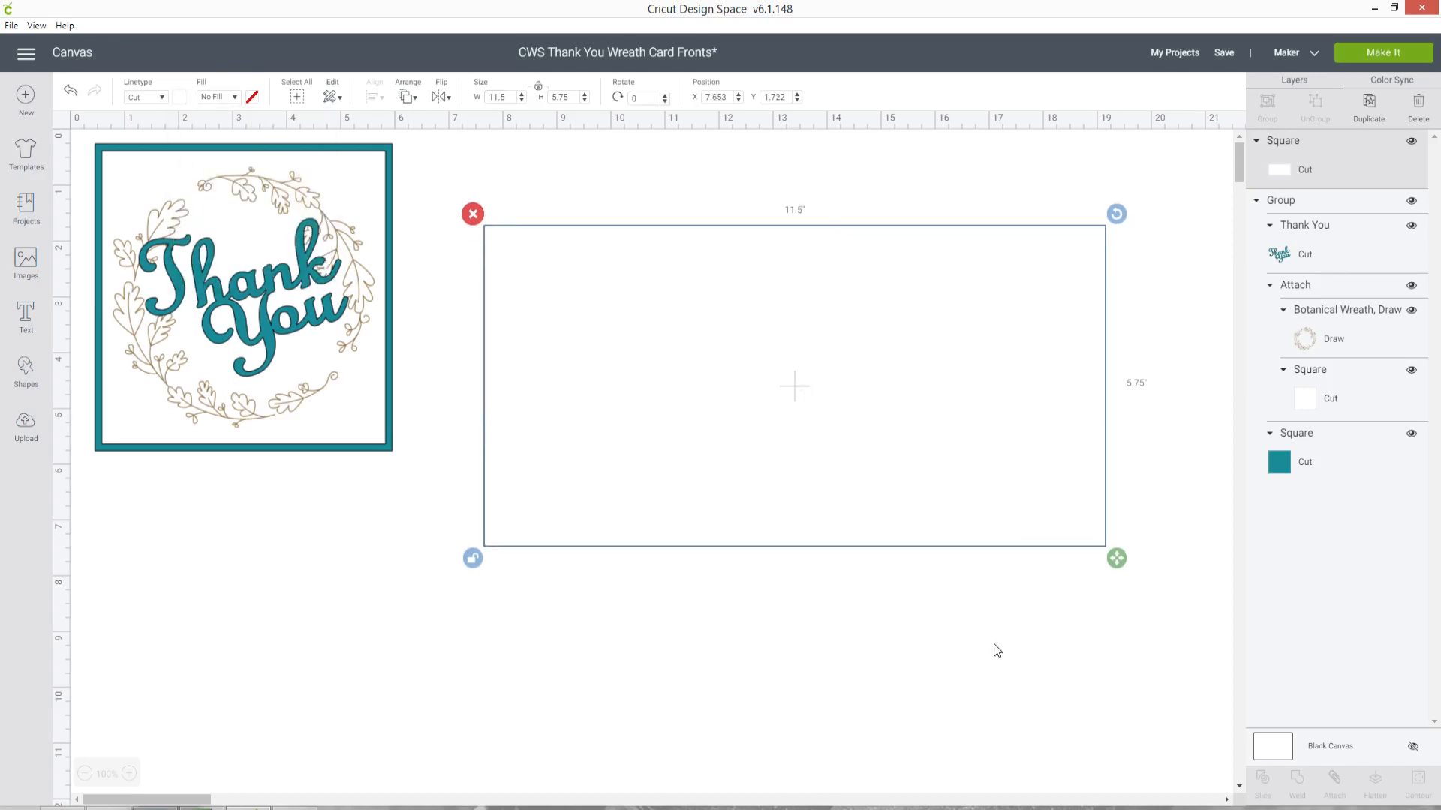
click(998, 631)
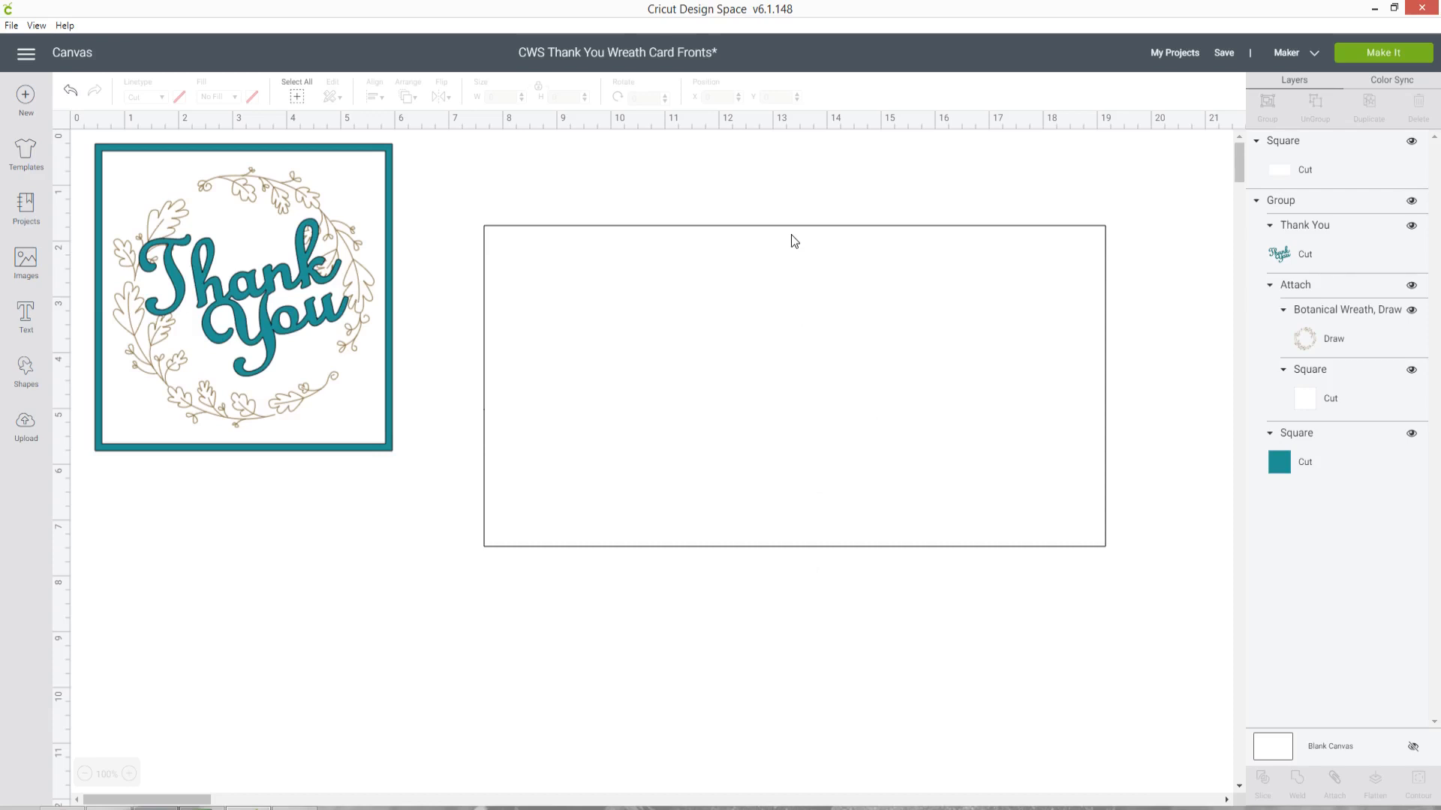
Add a score line over the middle of the white rectangle and set its height to 5.75 inches
click(25, 390)
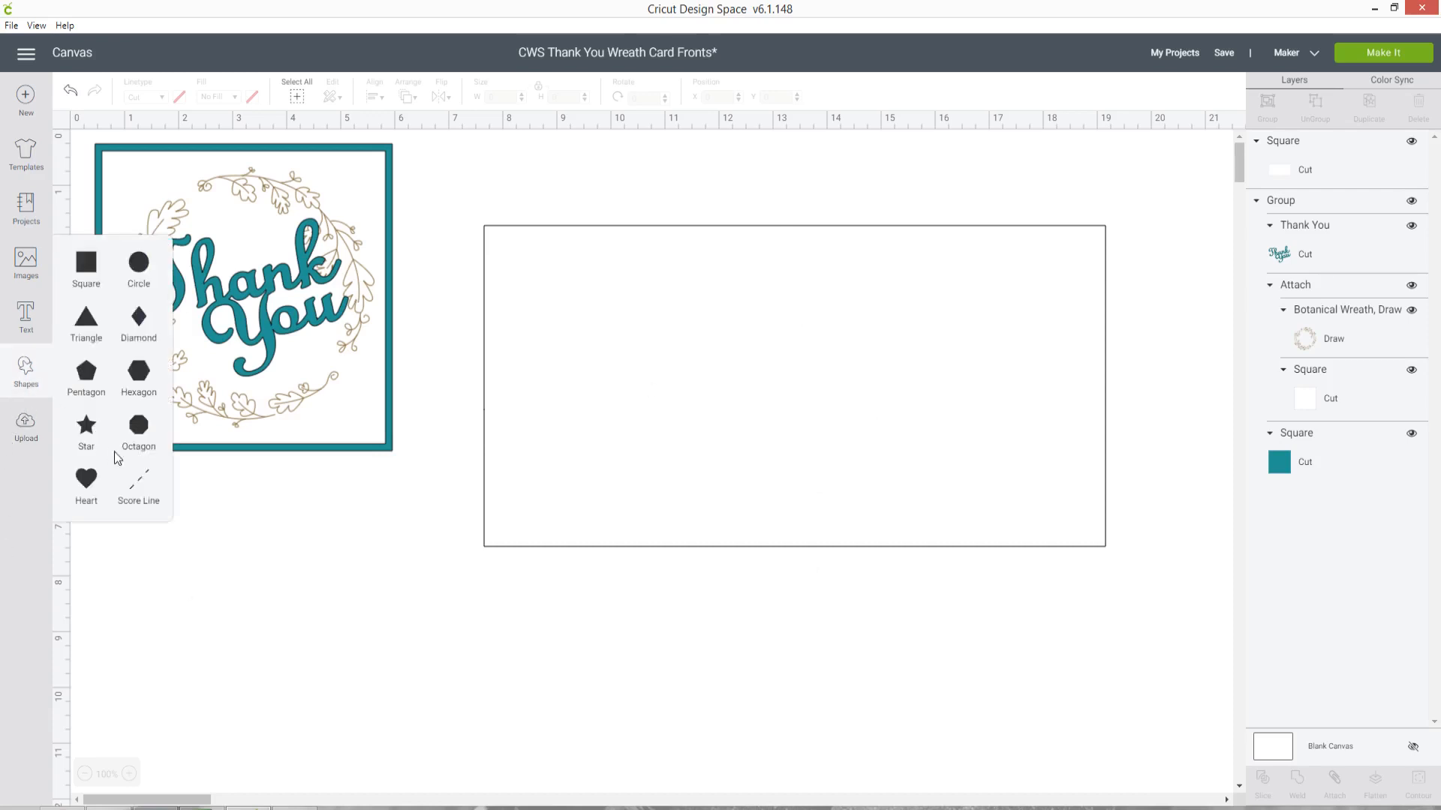
click(140, 488)
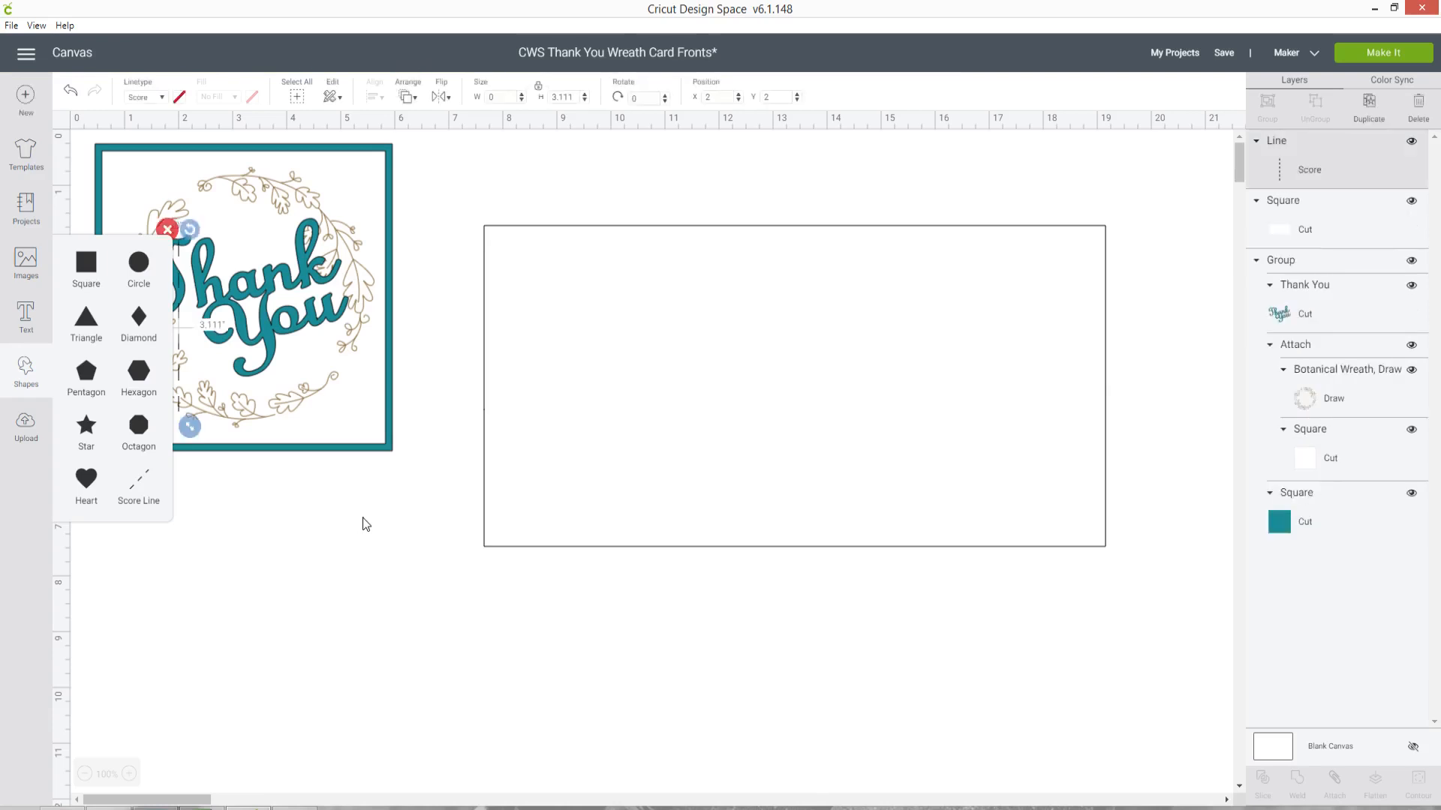
drag(184, 379, 809, 409)
key(ctrl+a)
text(5.7)
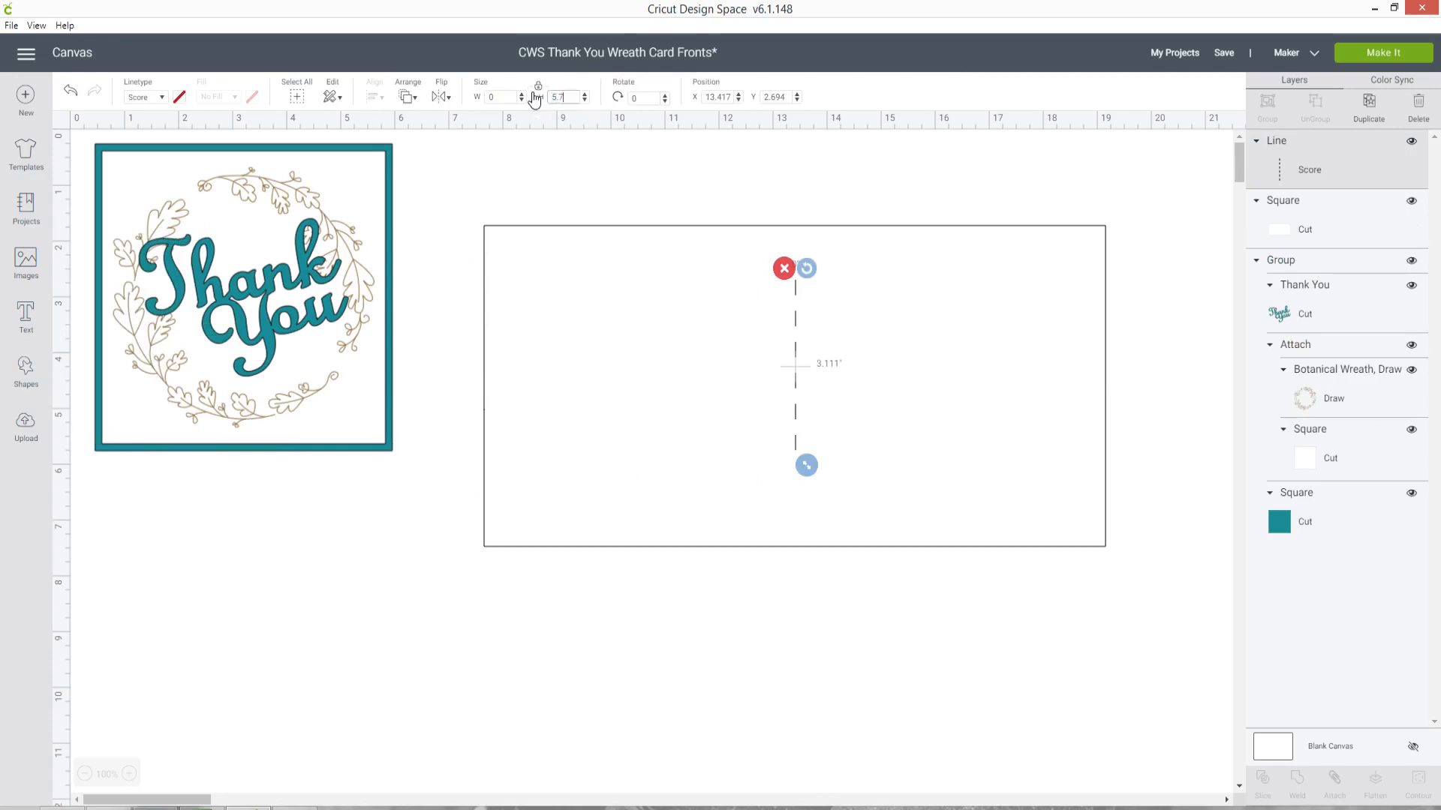
text(5)
key(Return)
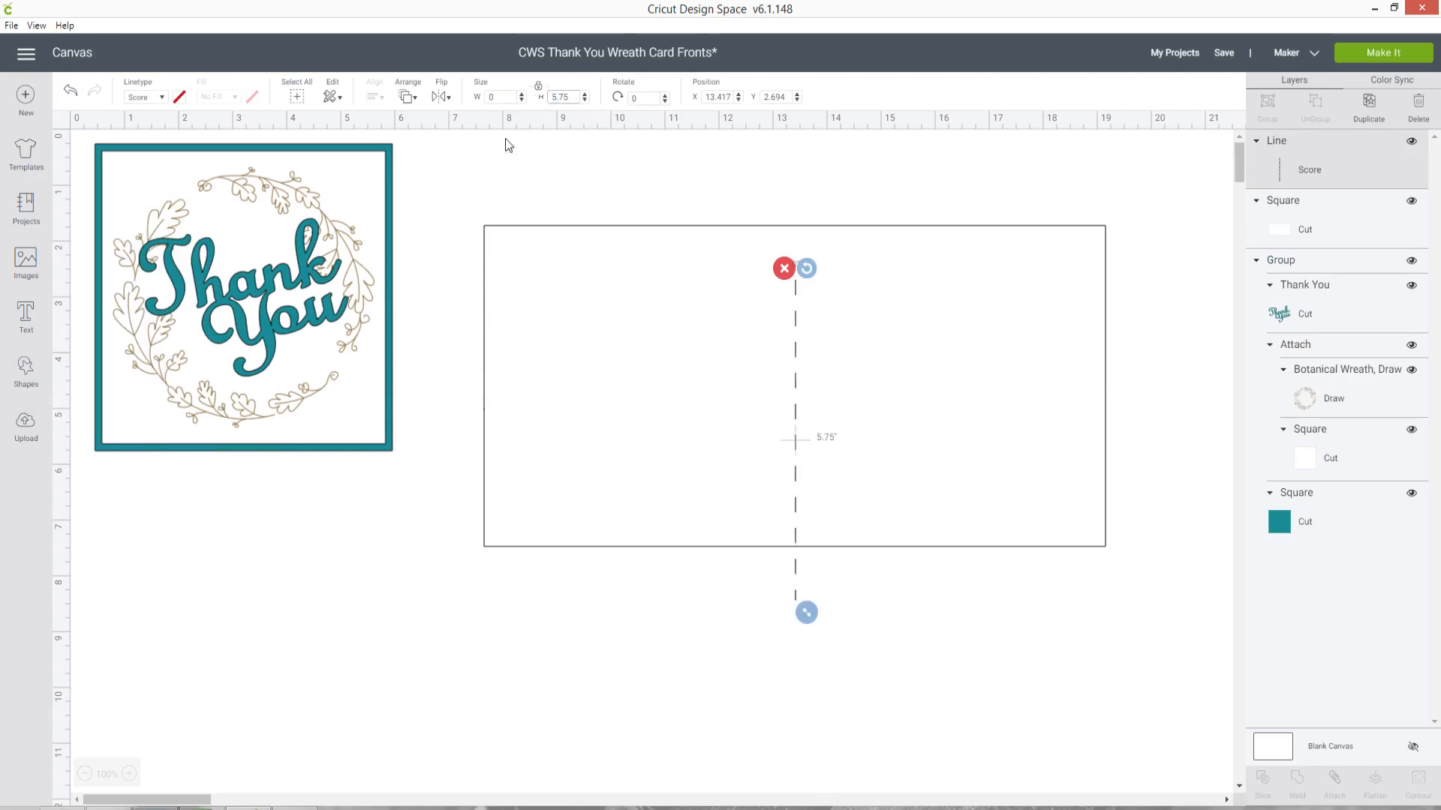
Center the score line and white rectangle on each other and attach them as the card base
drag(456, 174, 1164, 648)
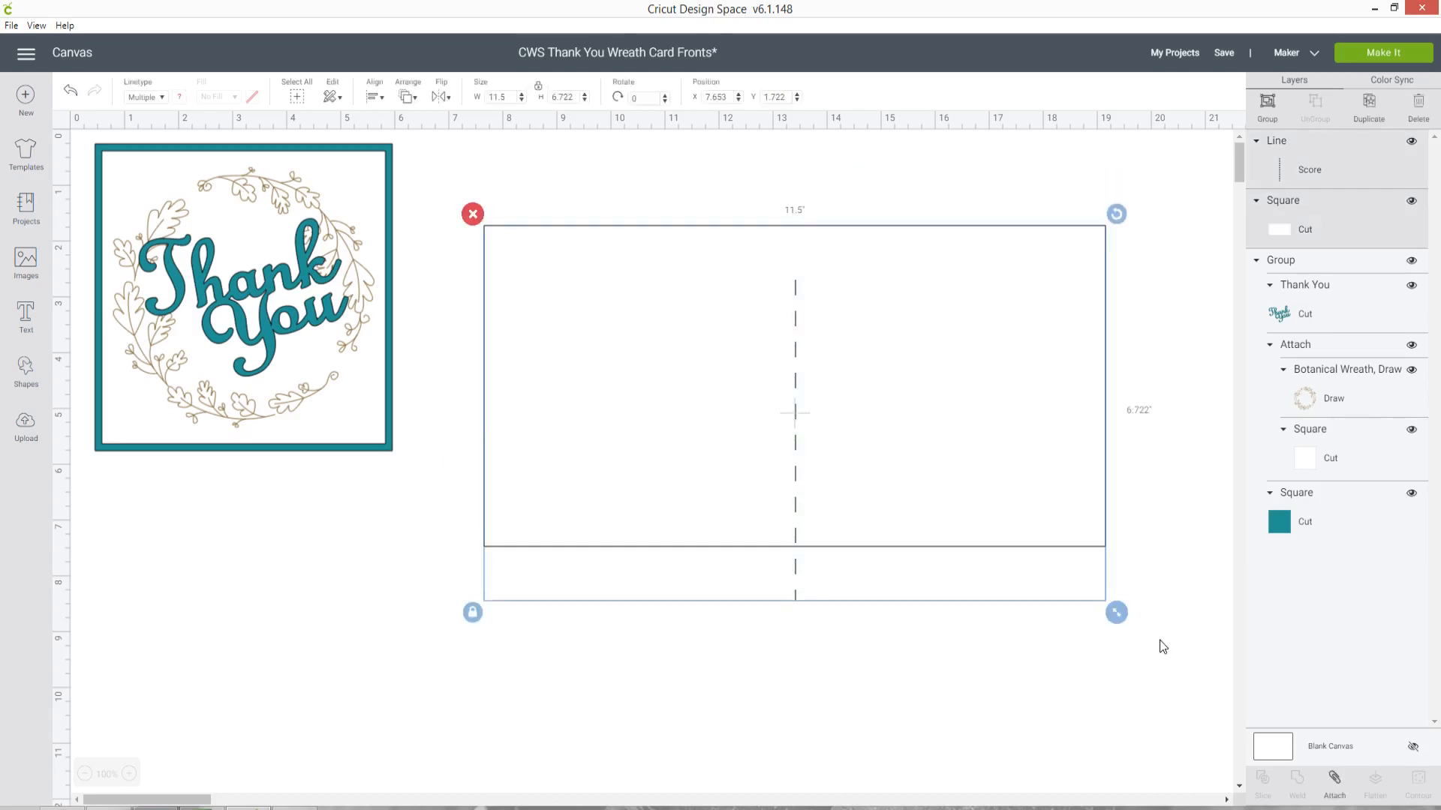
click(378, 98)
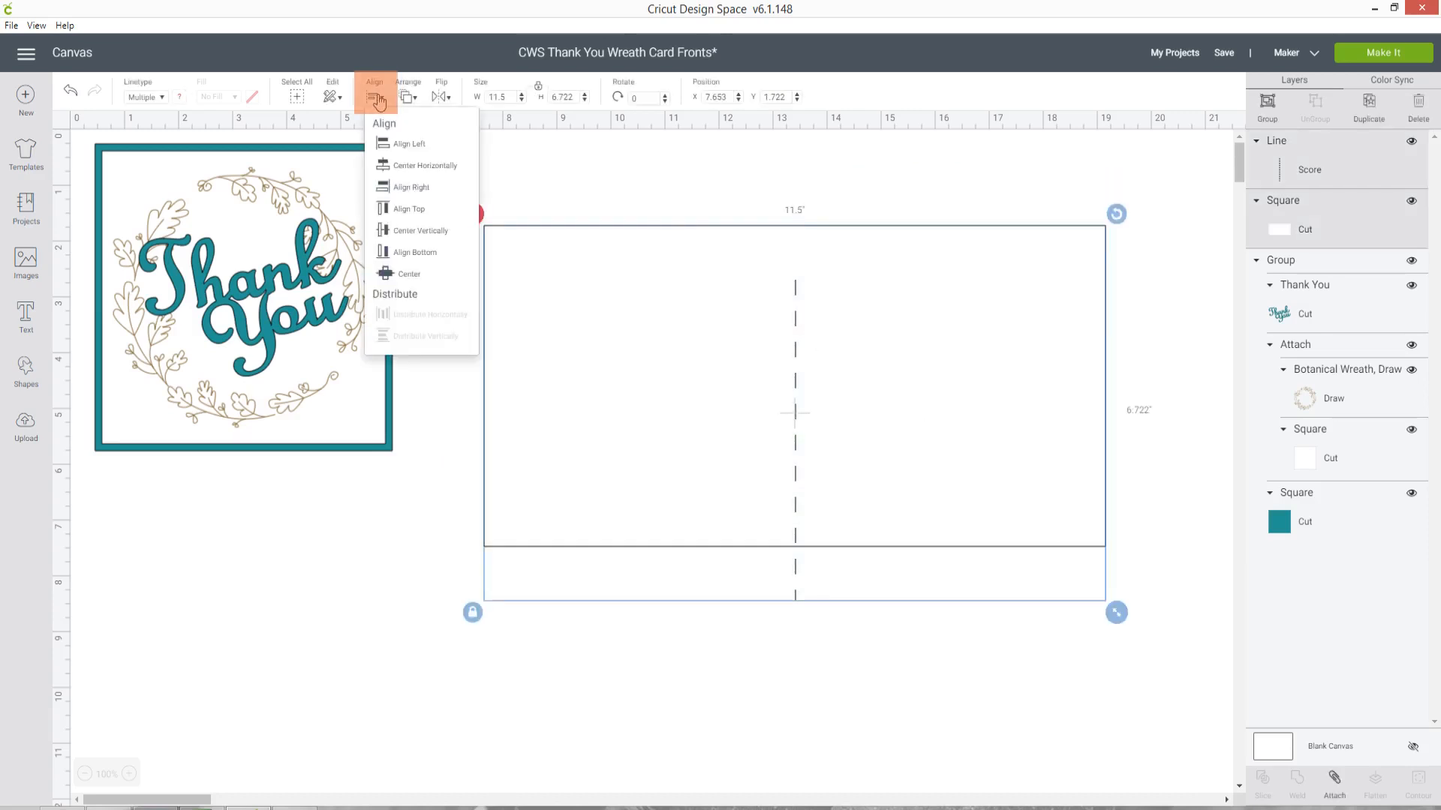
click(397, 274)
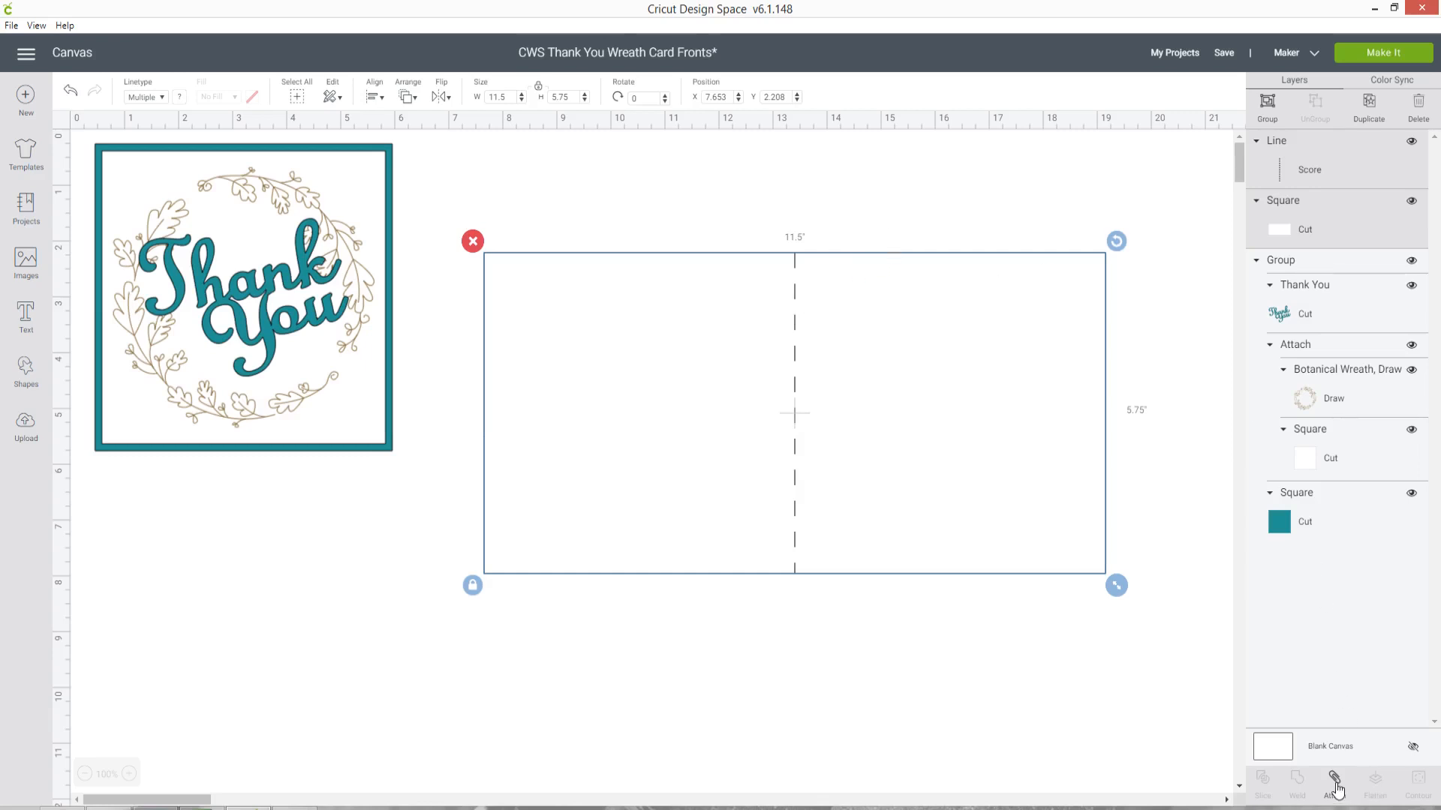
click(1335, 785)
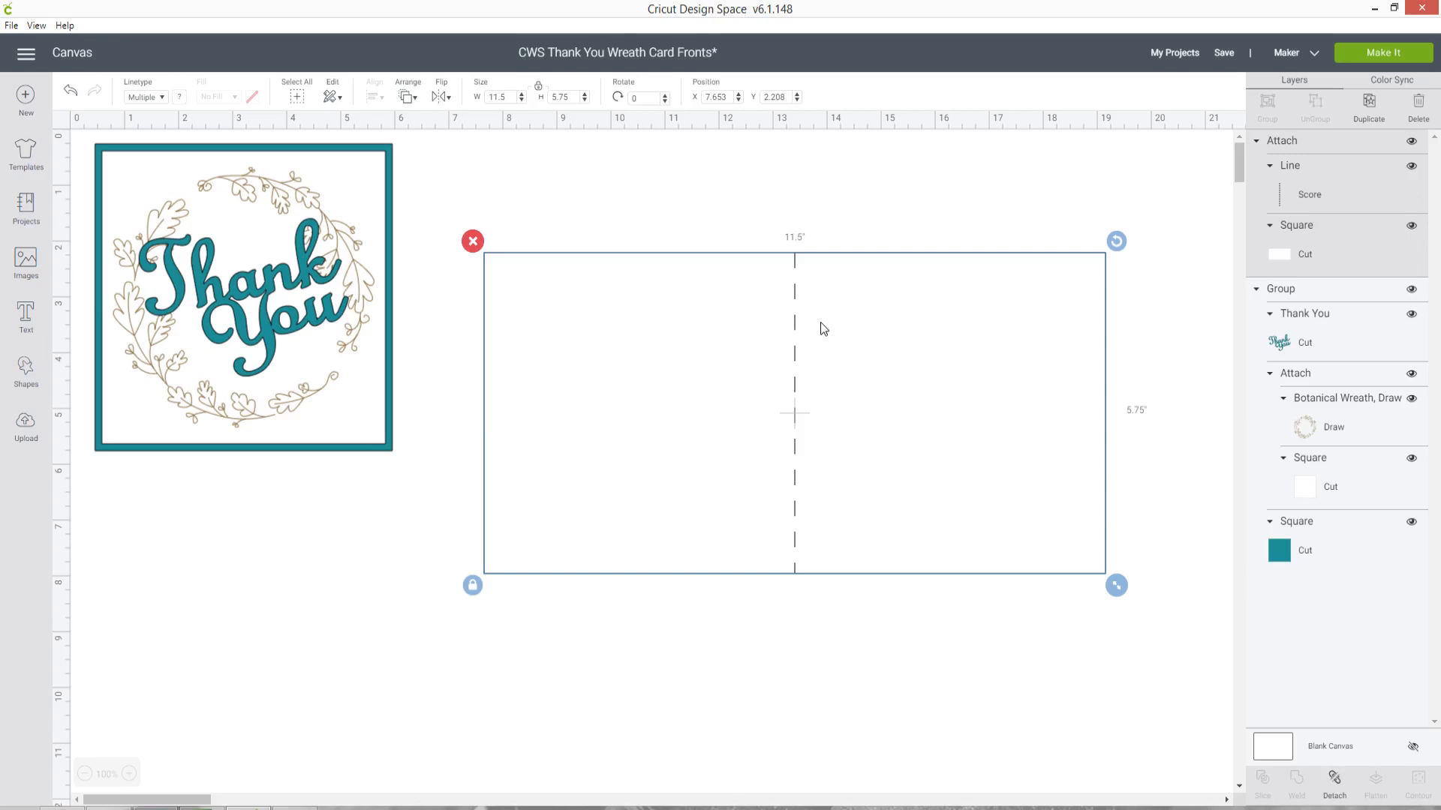
click(857, 220)
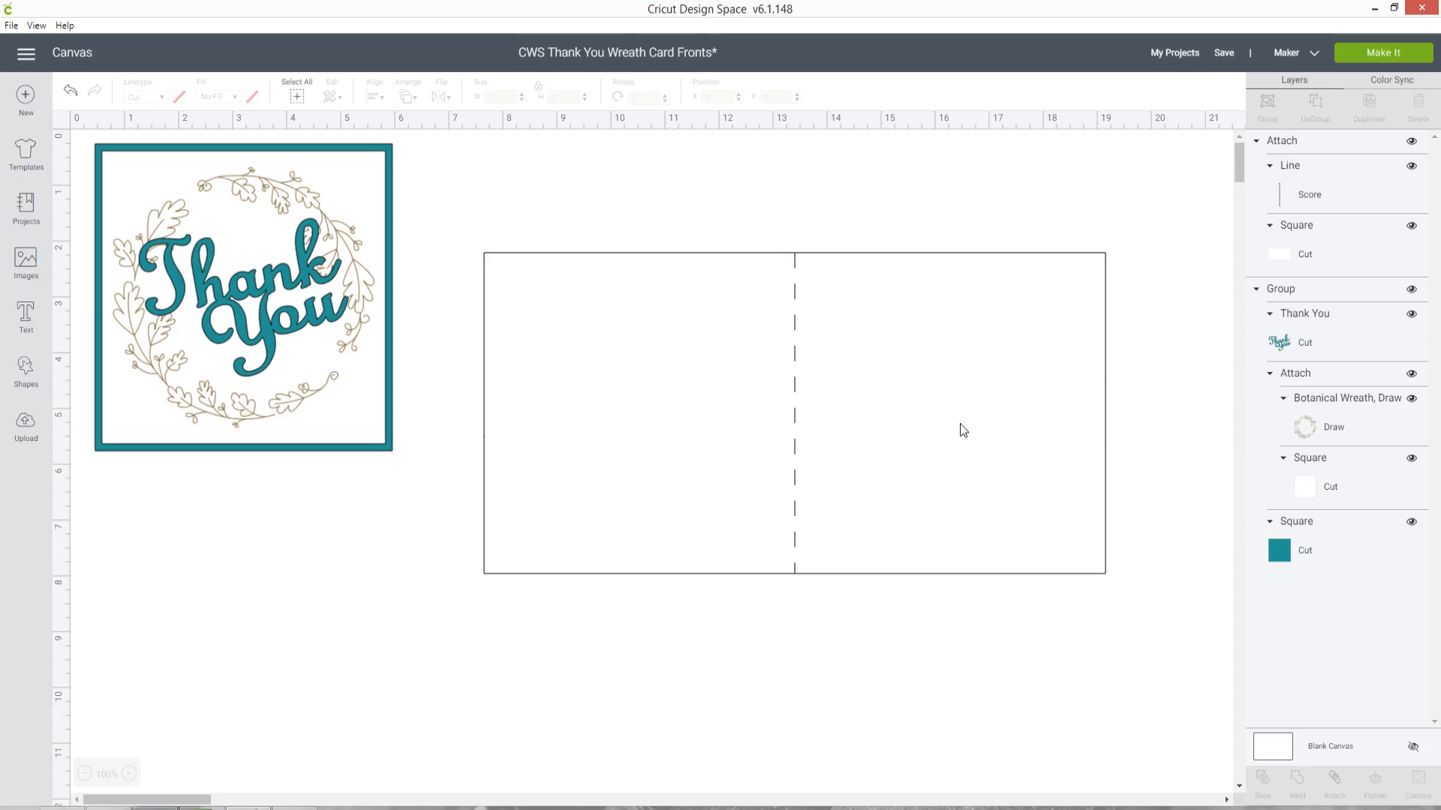
Add a 5.5-inch square and fit it within the right half of the card base
click(26, 372)
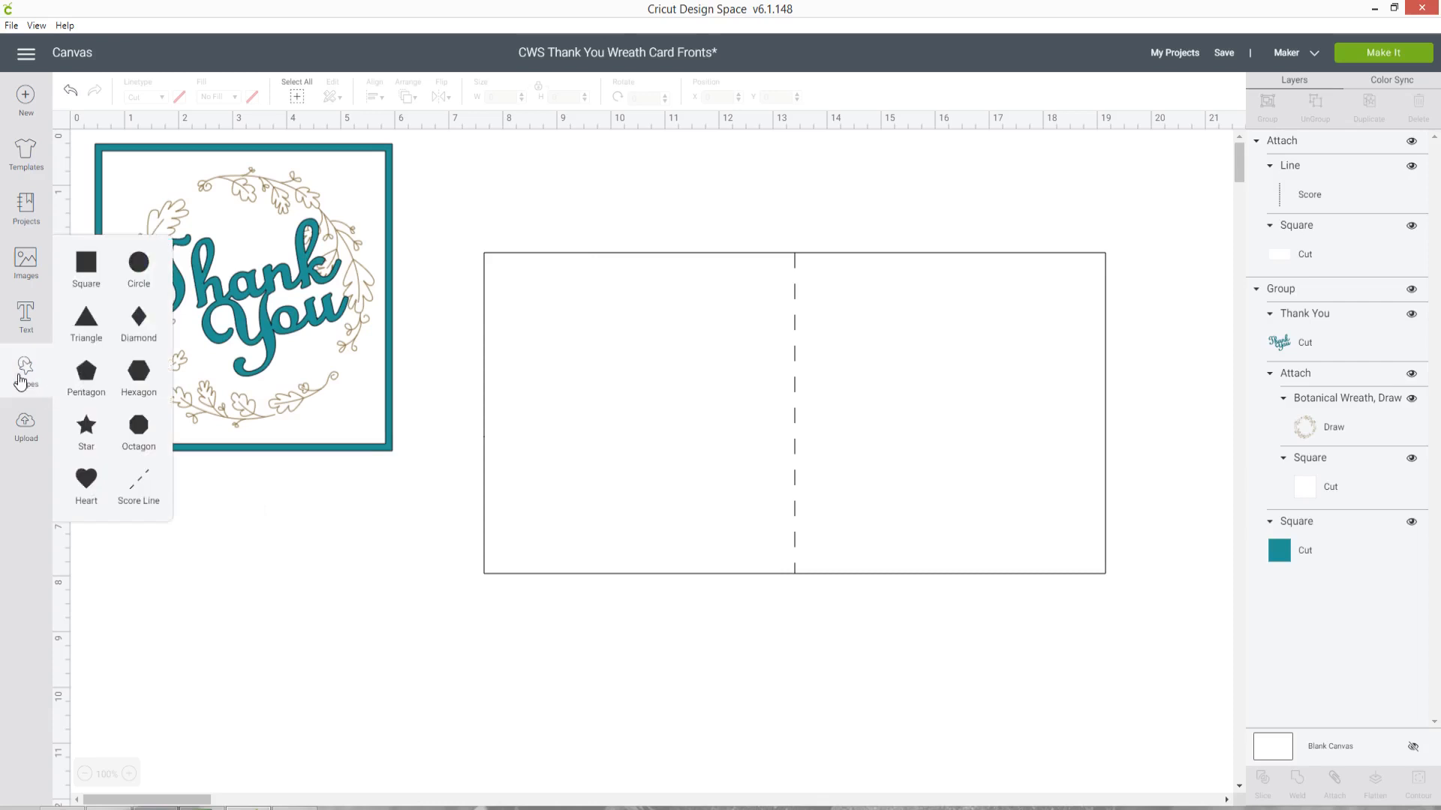
click(89, 268)
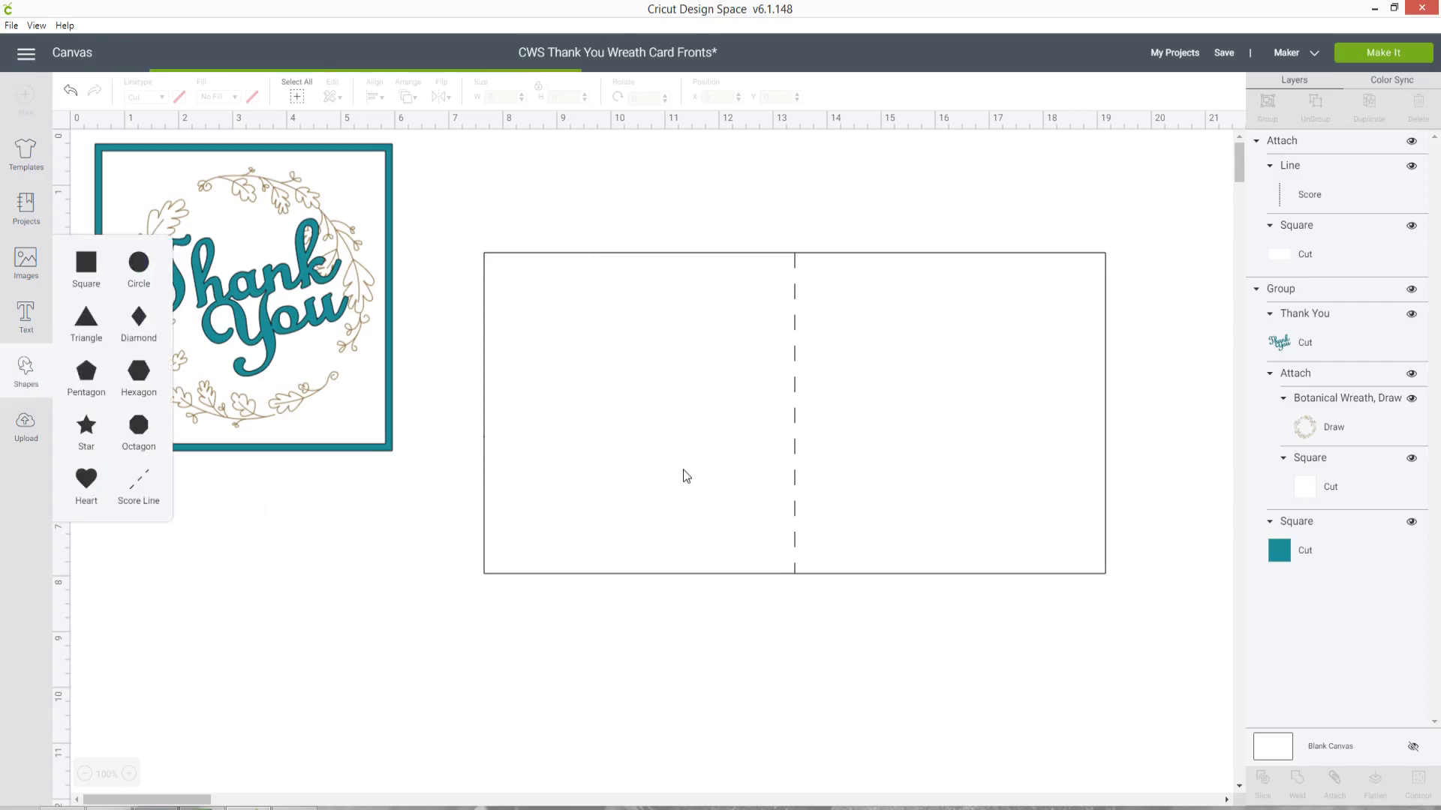
drag(342, 342, 946, 332)
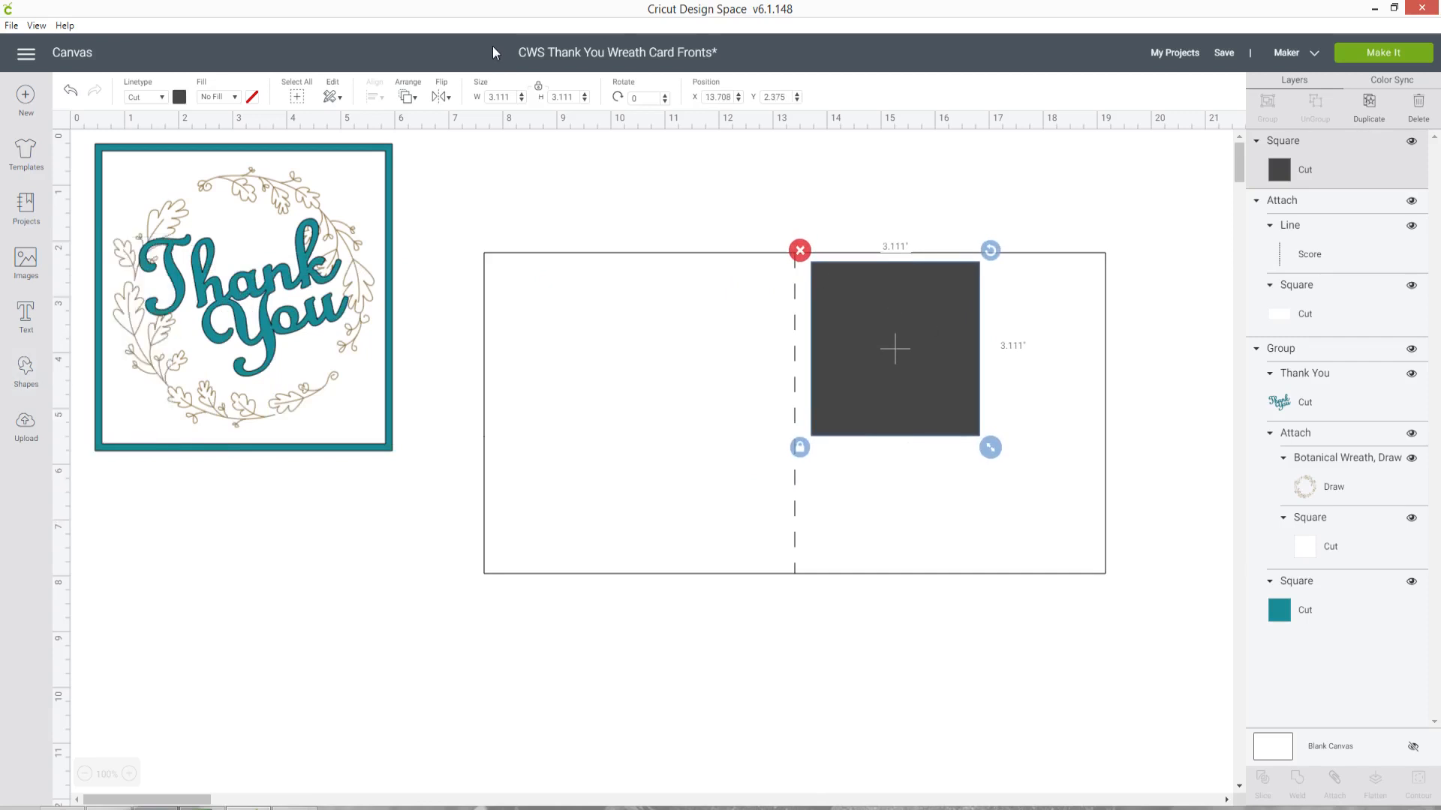
click(501, 97)
text(5.5)
key(Return)
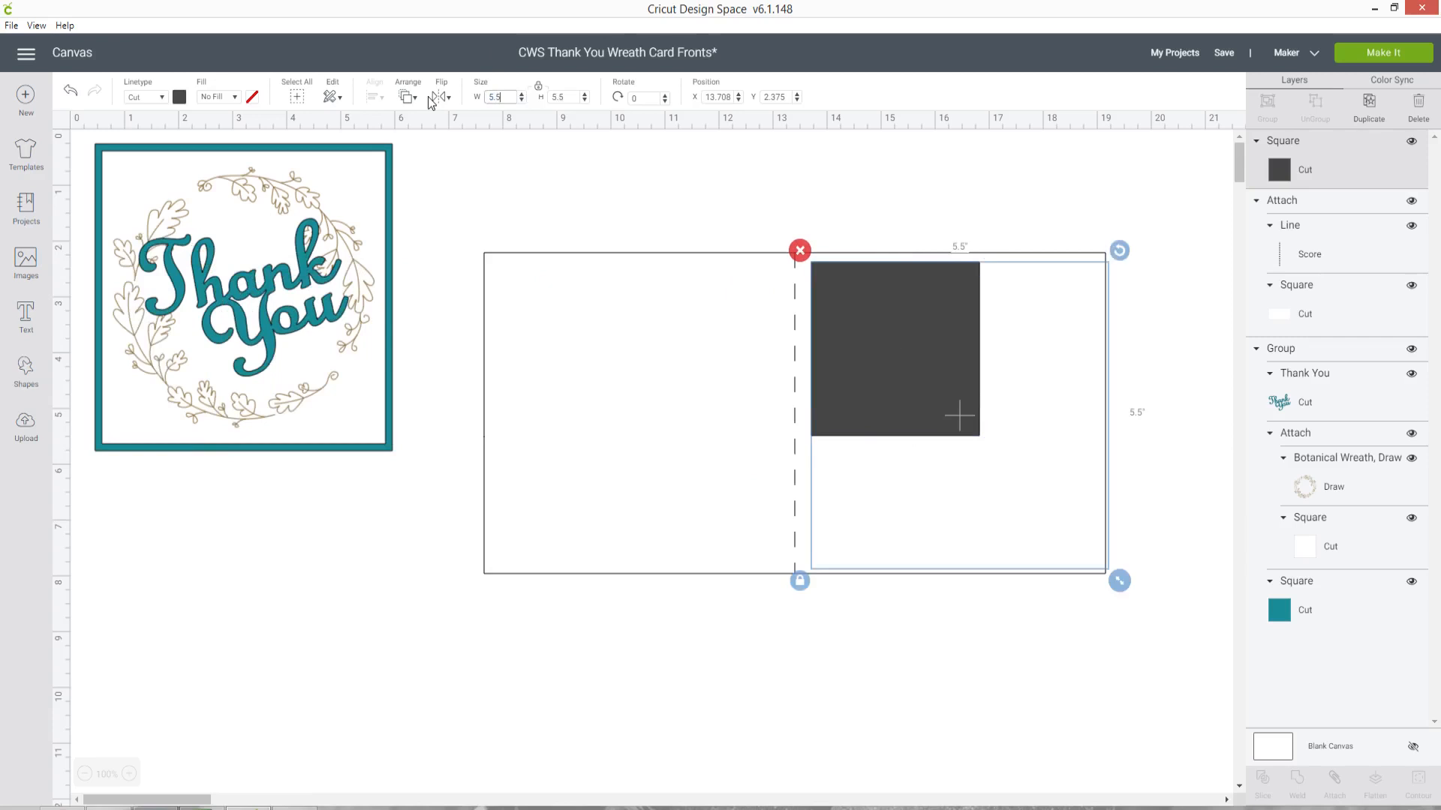
drag(932, 355, 930, 362)
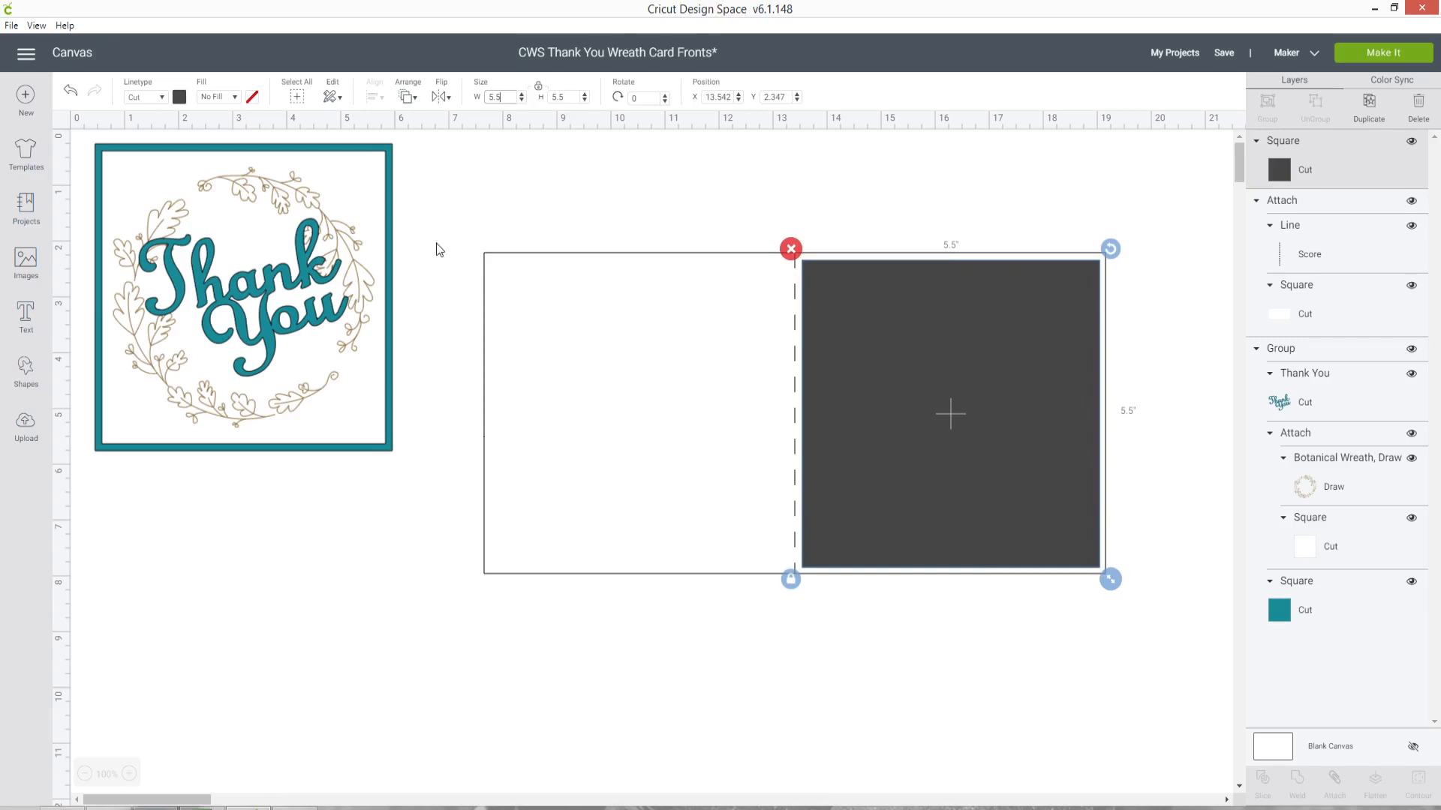
Recolor the 5.5-inch square with the teal used in the Thank You design
click(179, 97)
click(194, 153)
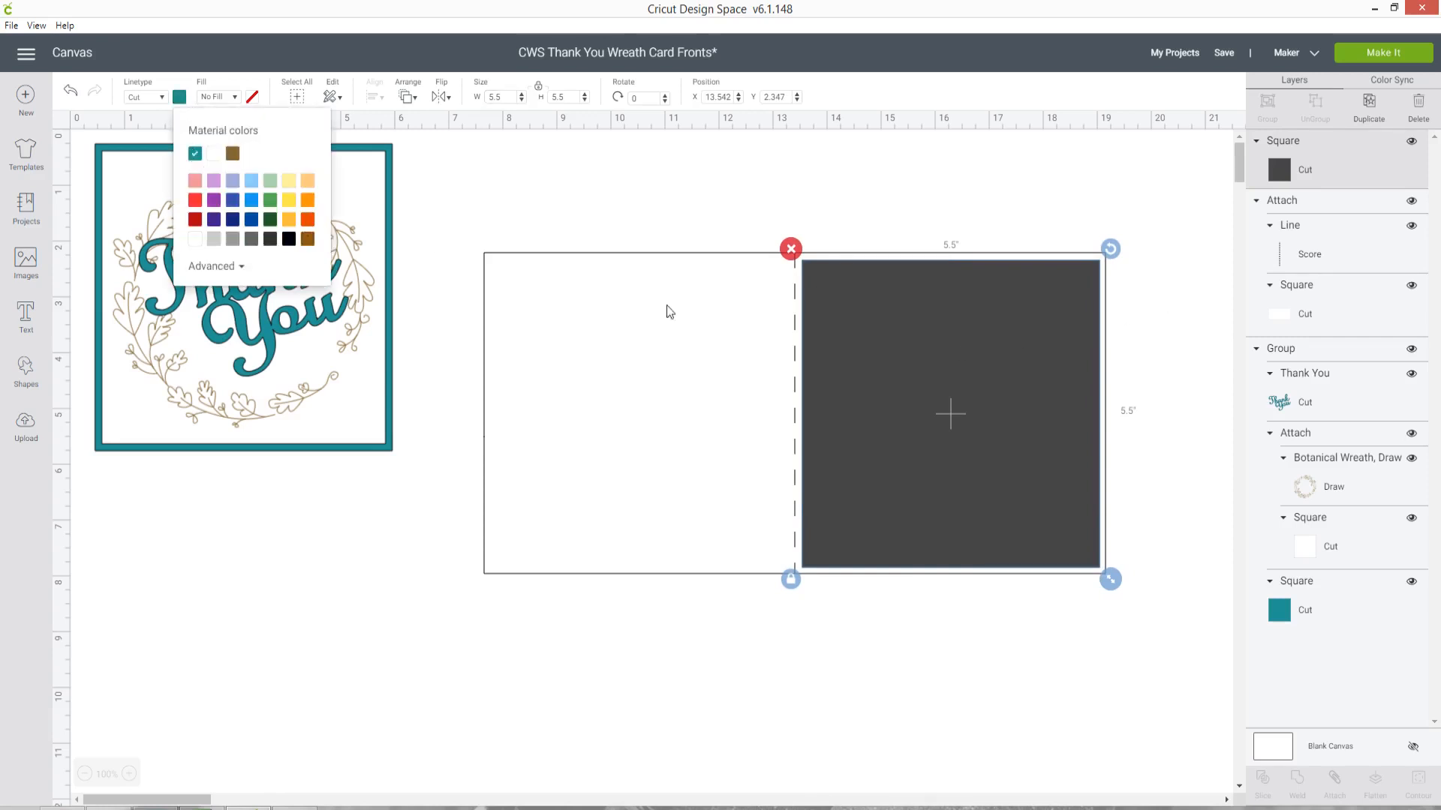
click(1088, 198)
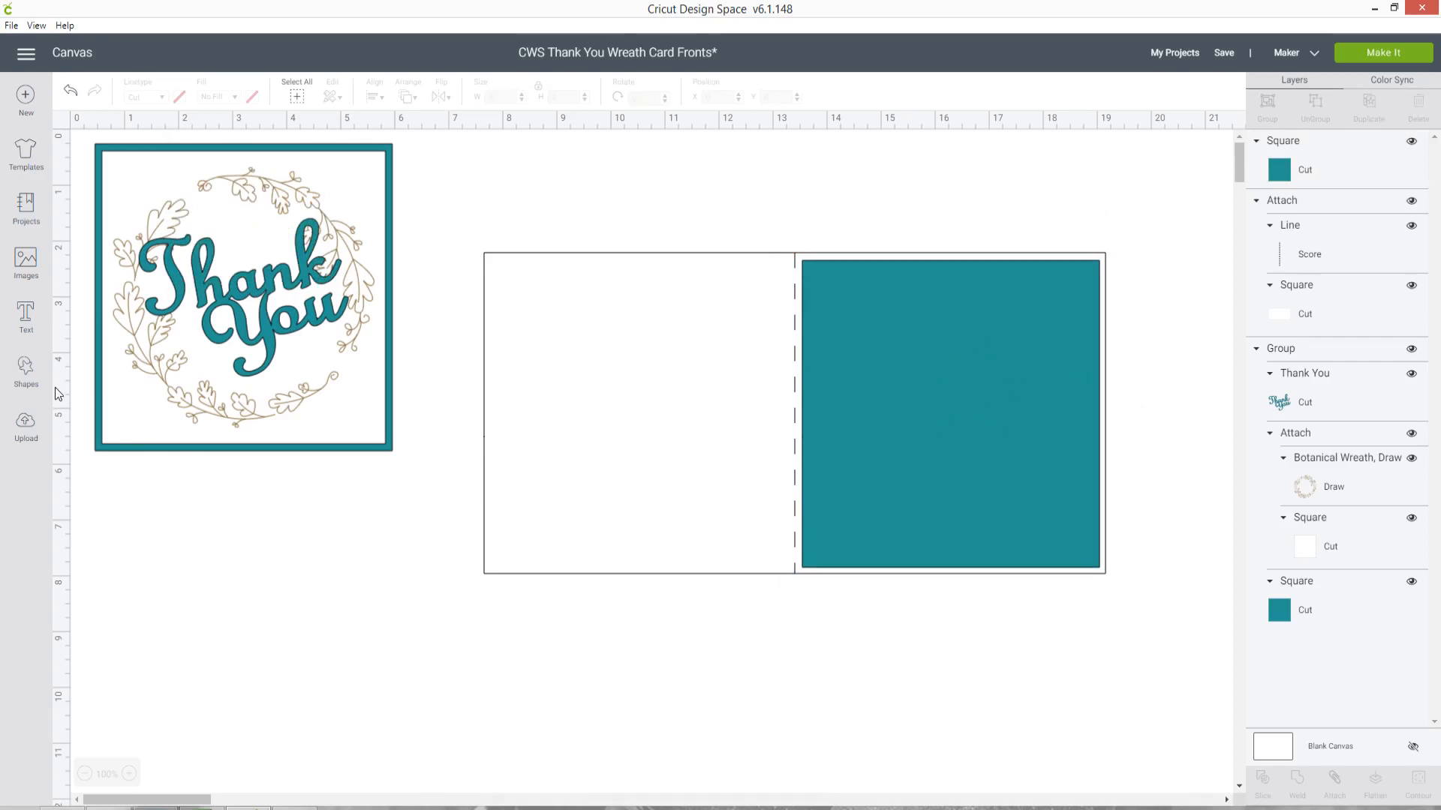
Duplicate the teal square on the card base, move the copy down to the left, and recolor it white
click(25, 379)
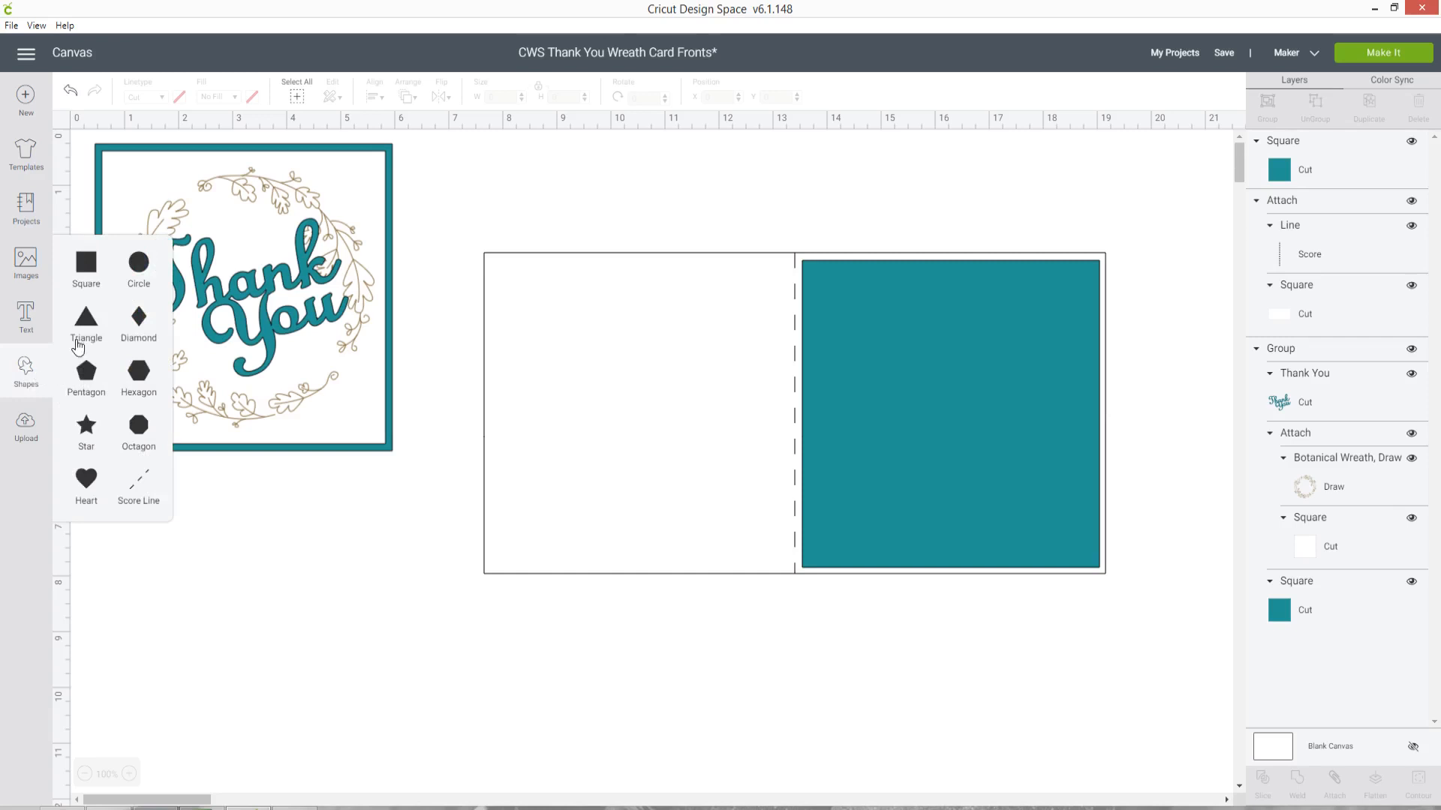
click(989, 341)
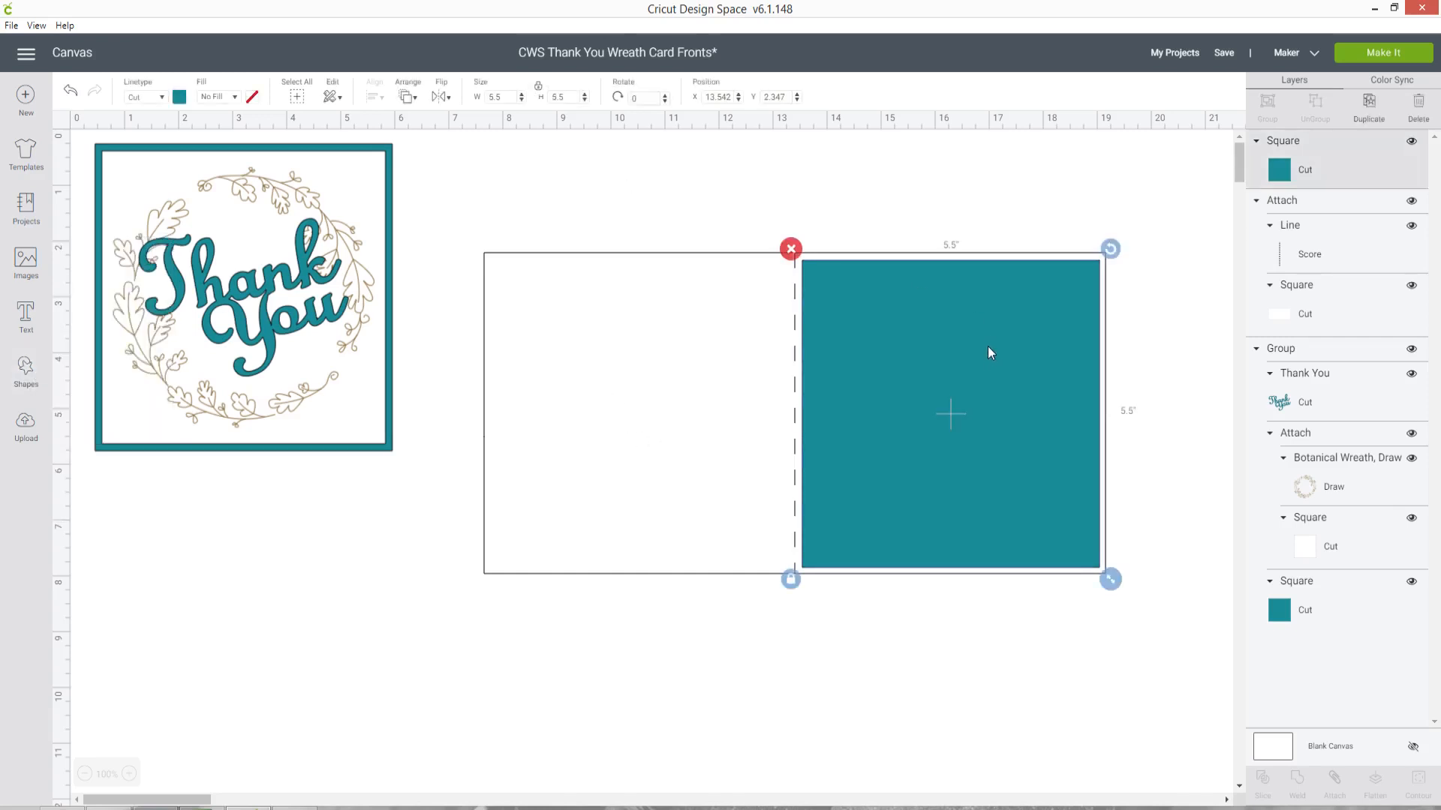
right_click(987, 345)
click(1006, 478)
drag(1006, 443, 664, 488)
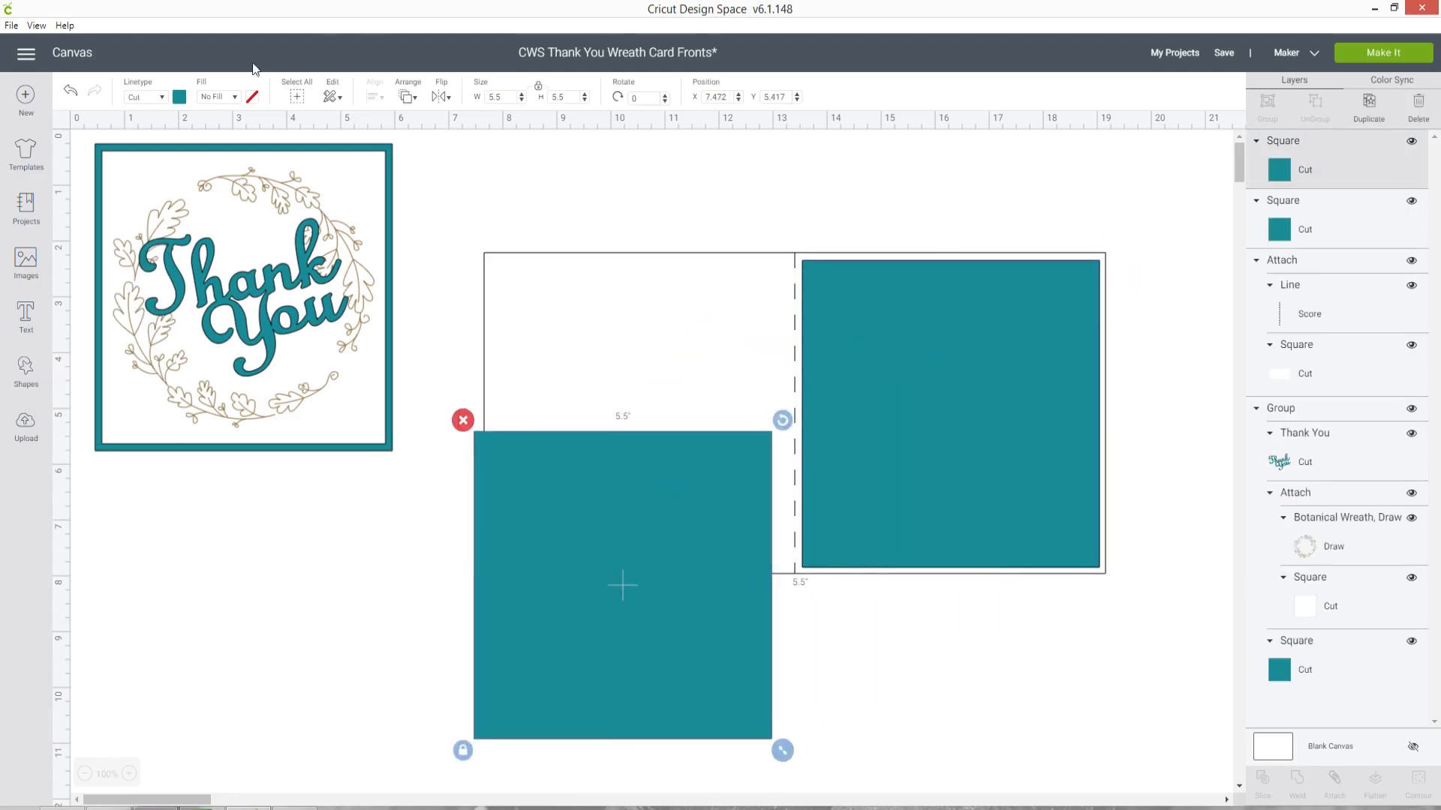
click(180, 98)
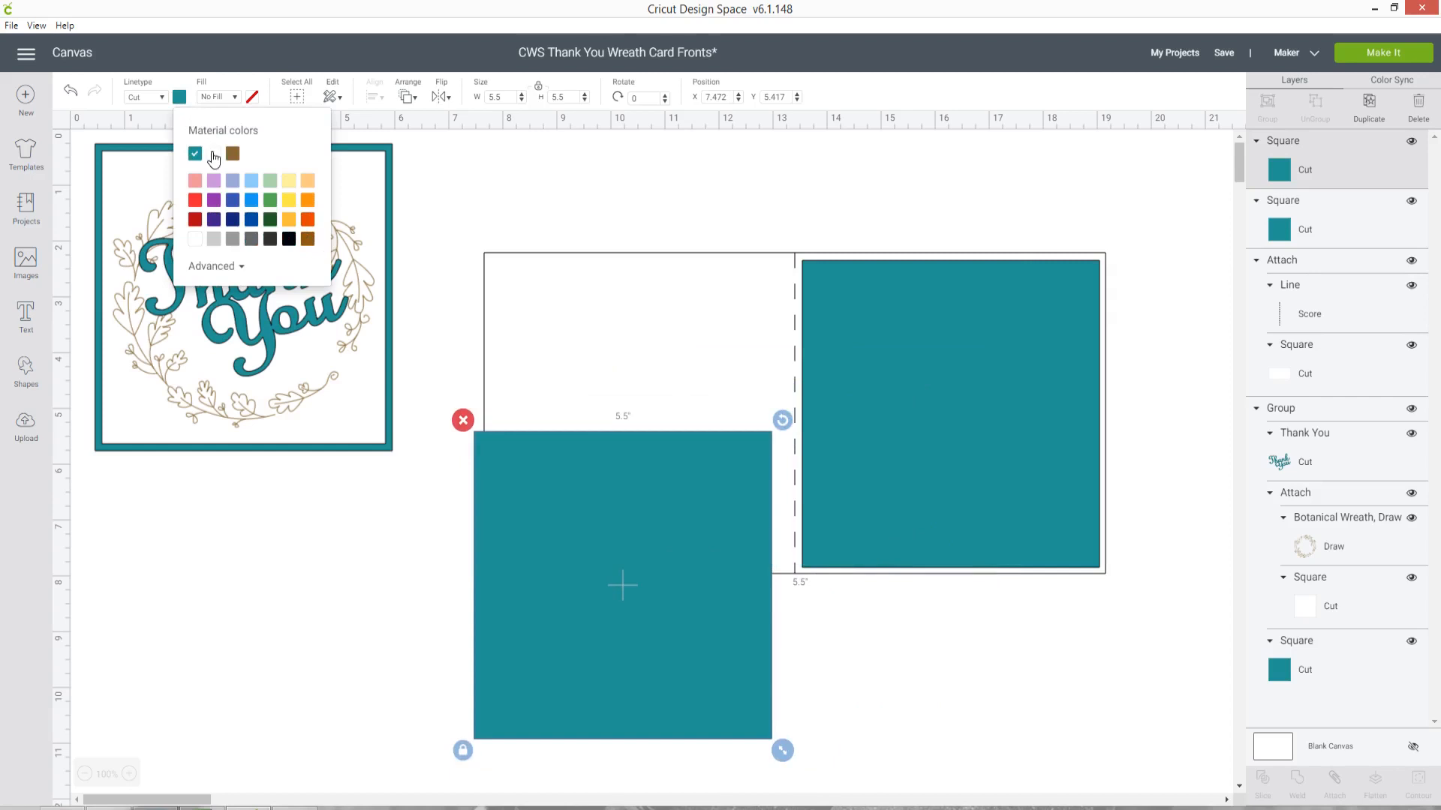
click(214, 155)
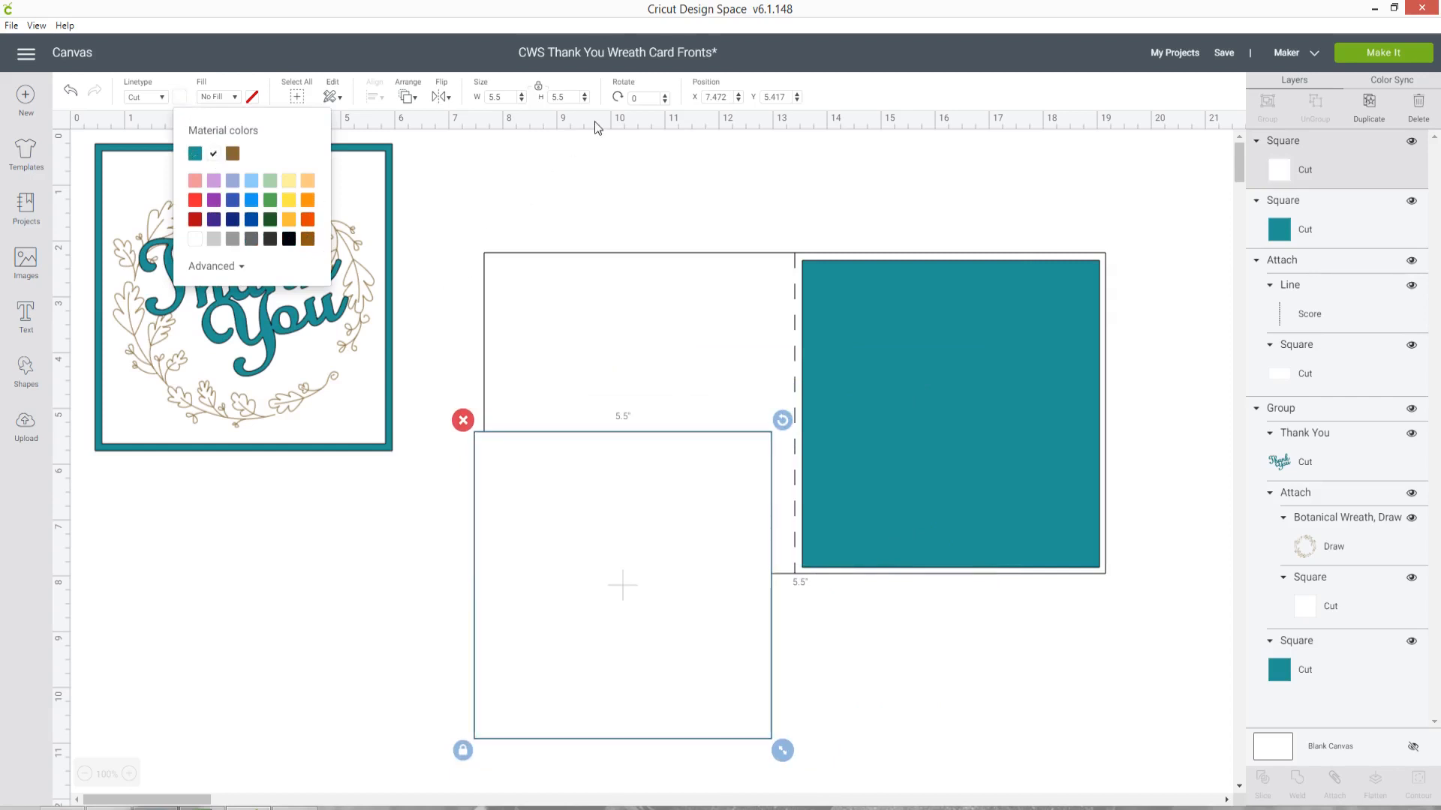
Size the white square copy to 5.25 inches and place it centrally over the teal square
drag(499, 97, 520, 105)
text(25)
key(Return)
drag(597, 435, 947, 320)
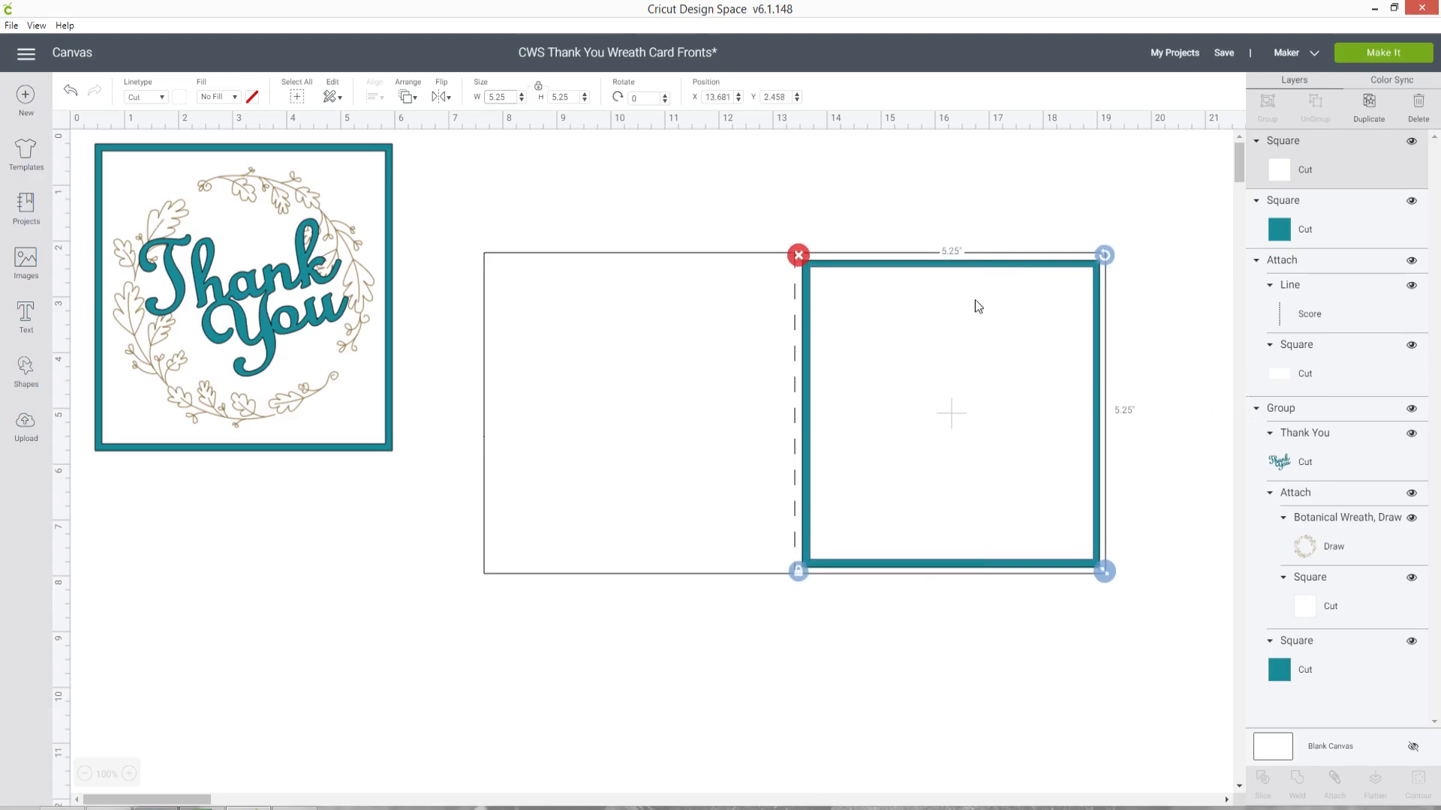
click(917, 143)
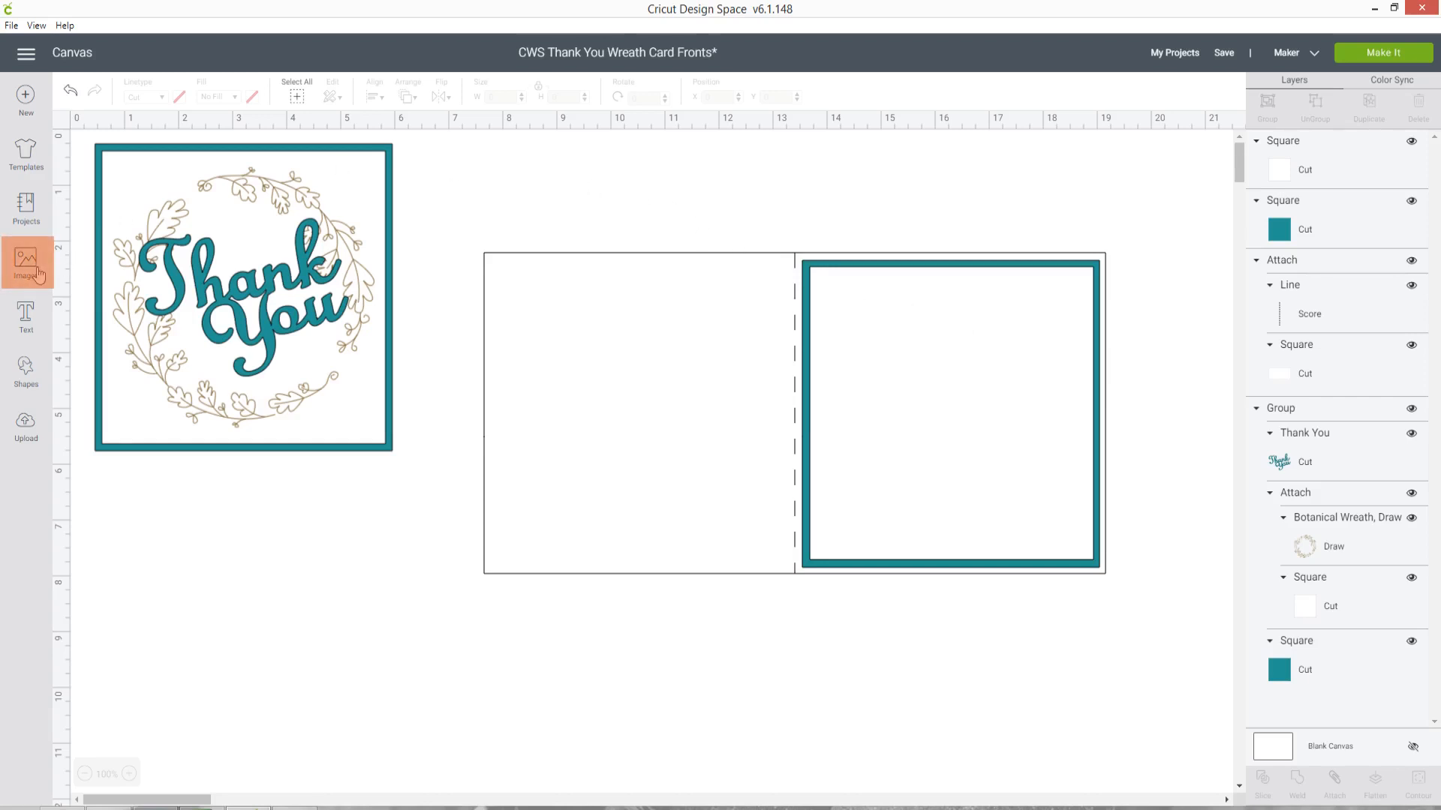
Search the image library for "wreath" and limit the results to Draw Only images
click(39, 276)
click(650, 152)
text(wreath)
key(Return)
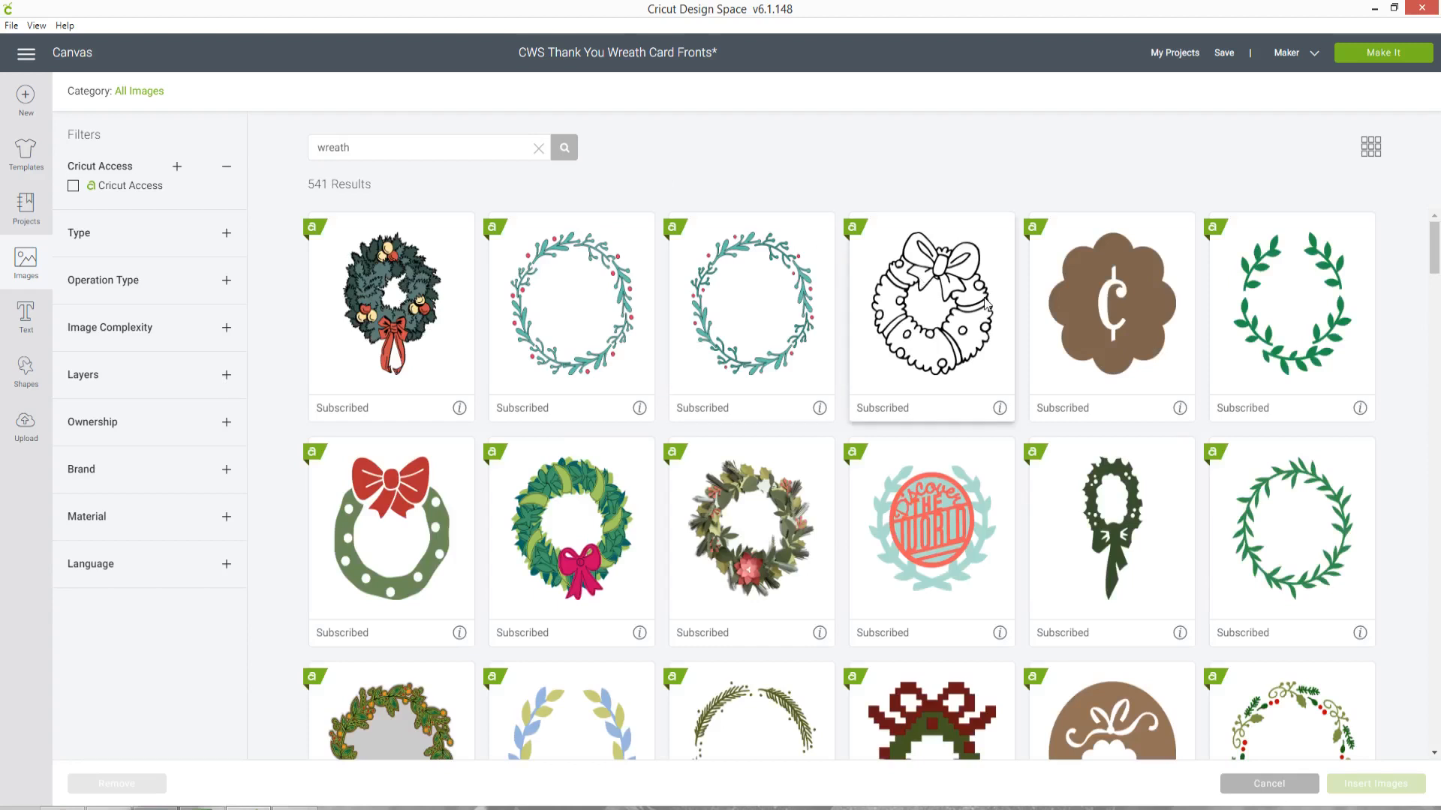
click(226, 282)
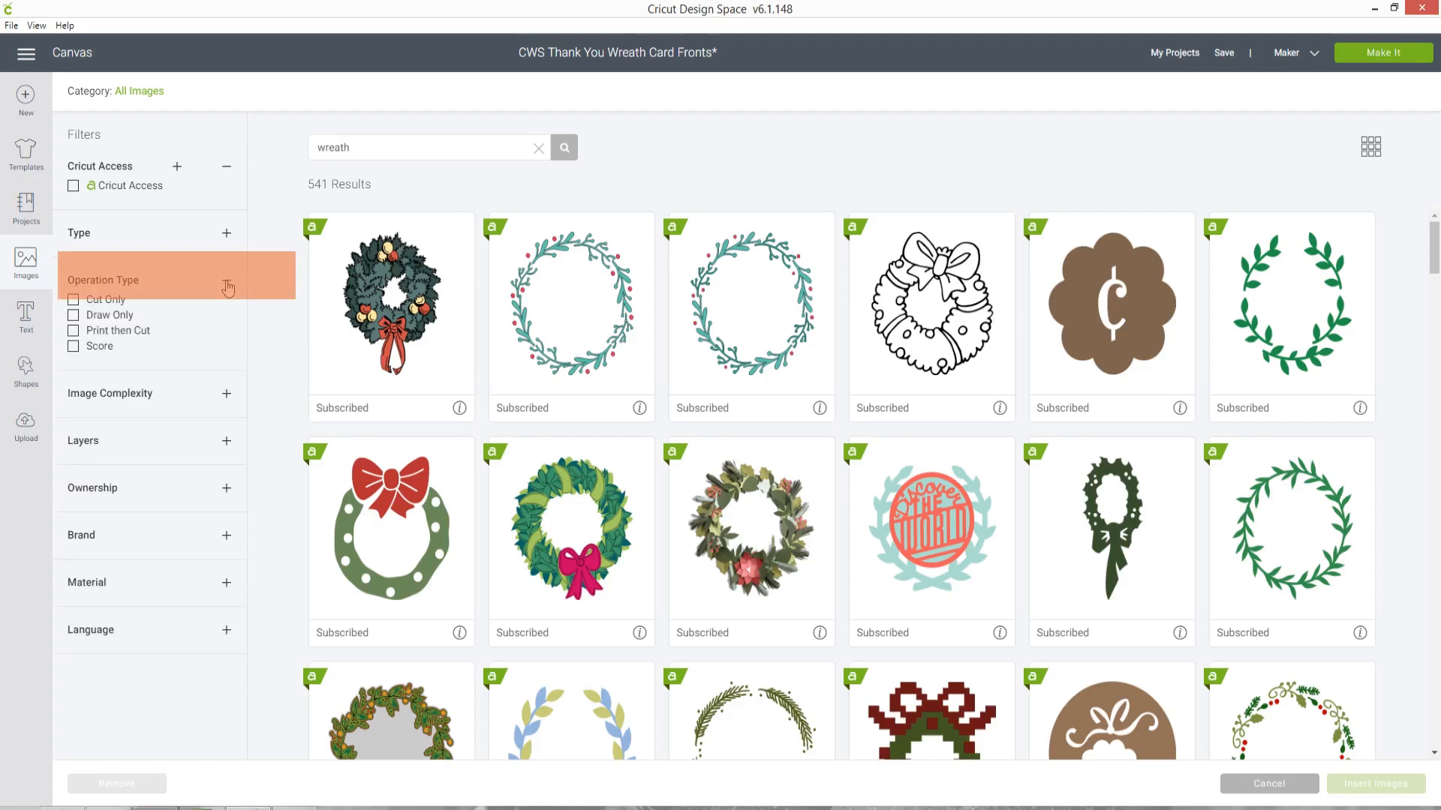
click(75, 316)
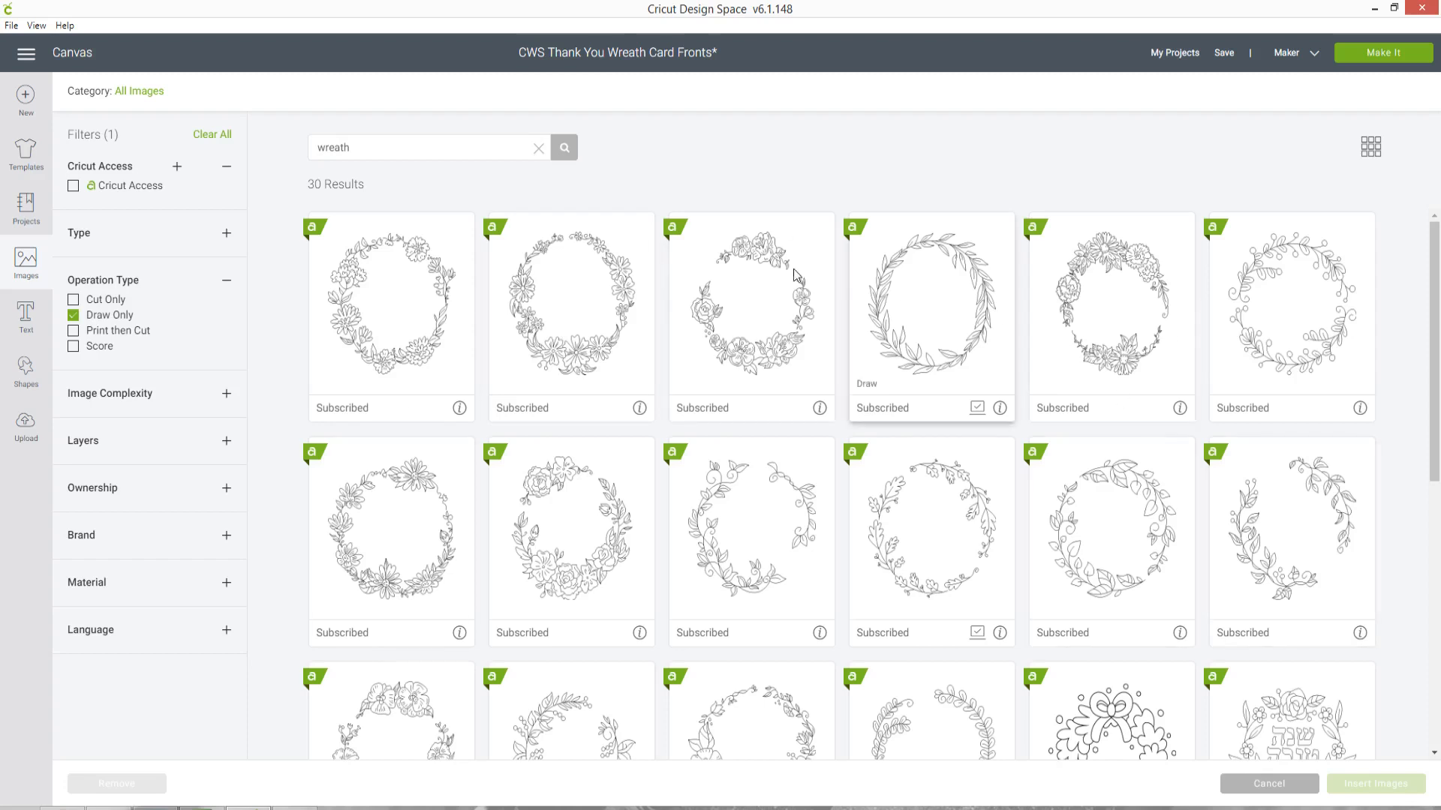
Choose the Botanical Wreath drawing made of a full ring of slender leaves and insert it on the canvas
scroll(750, 338, down, 3)
scroll(704, 253, down, 5)
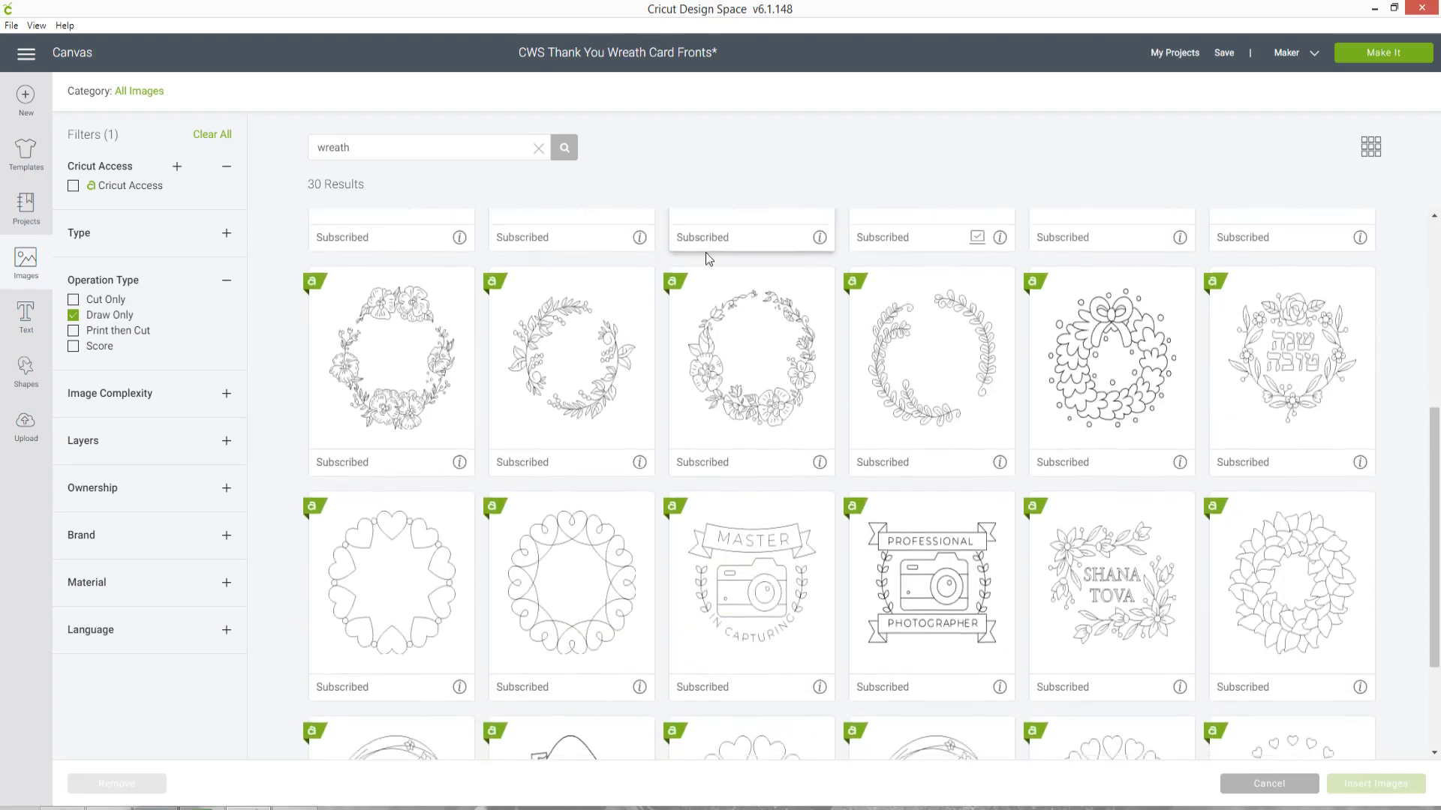
scroll(706, 259, up, 8)
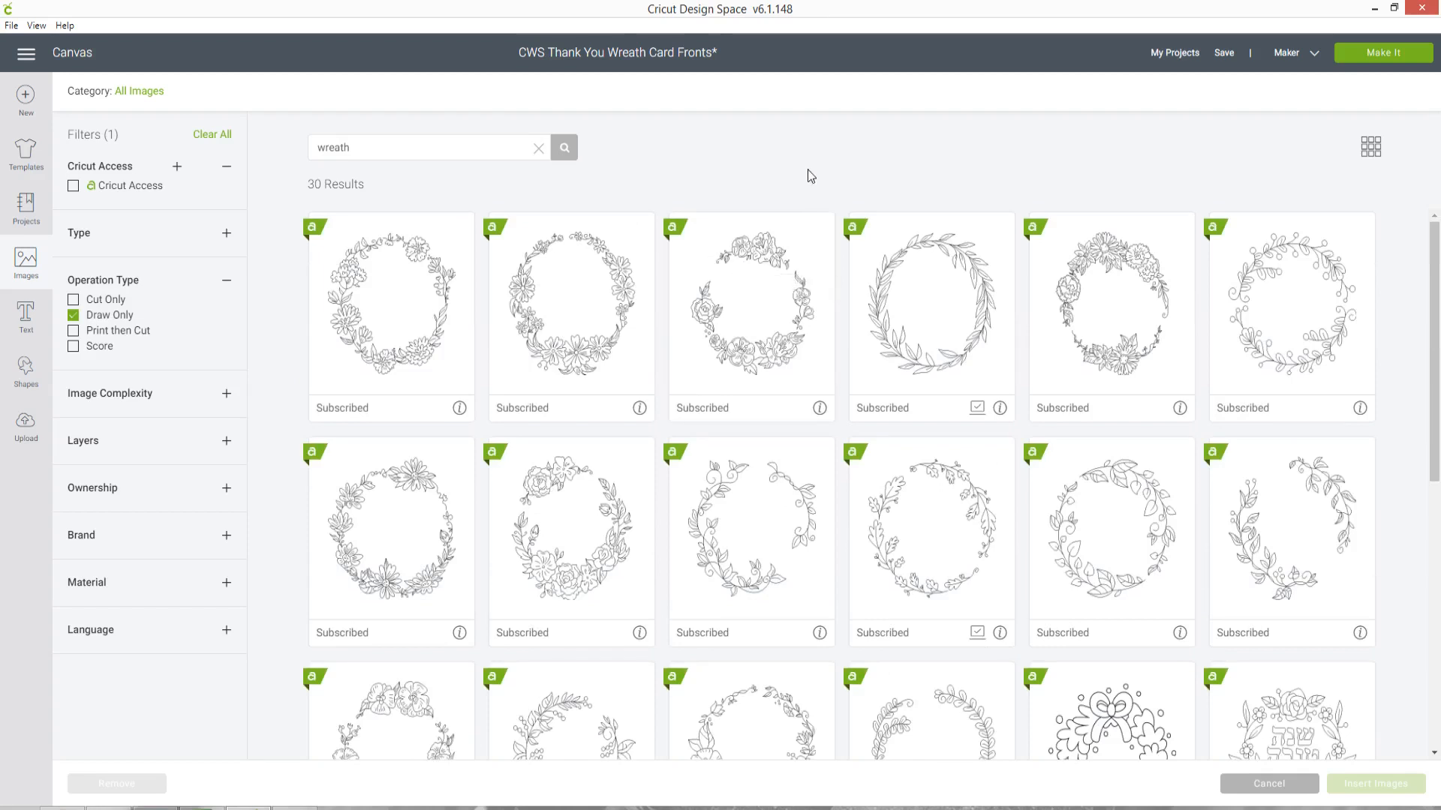
click(966, 283)
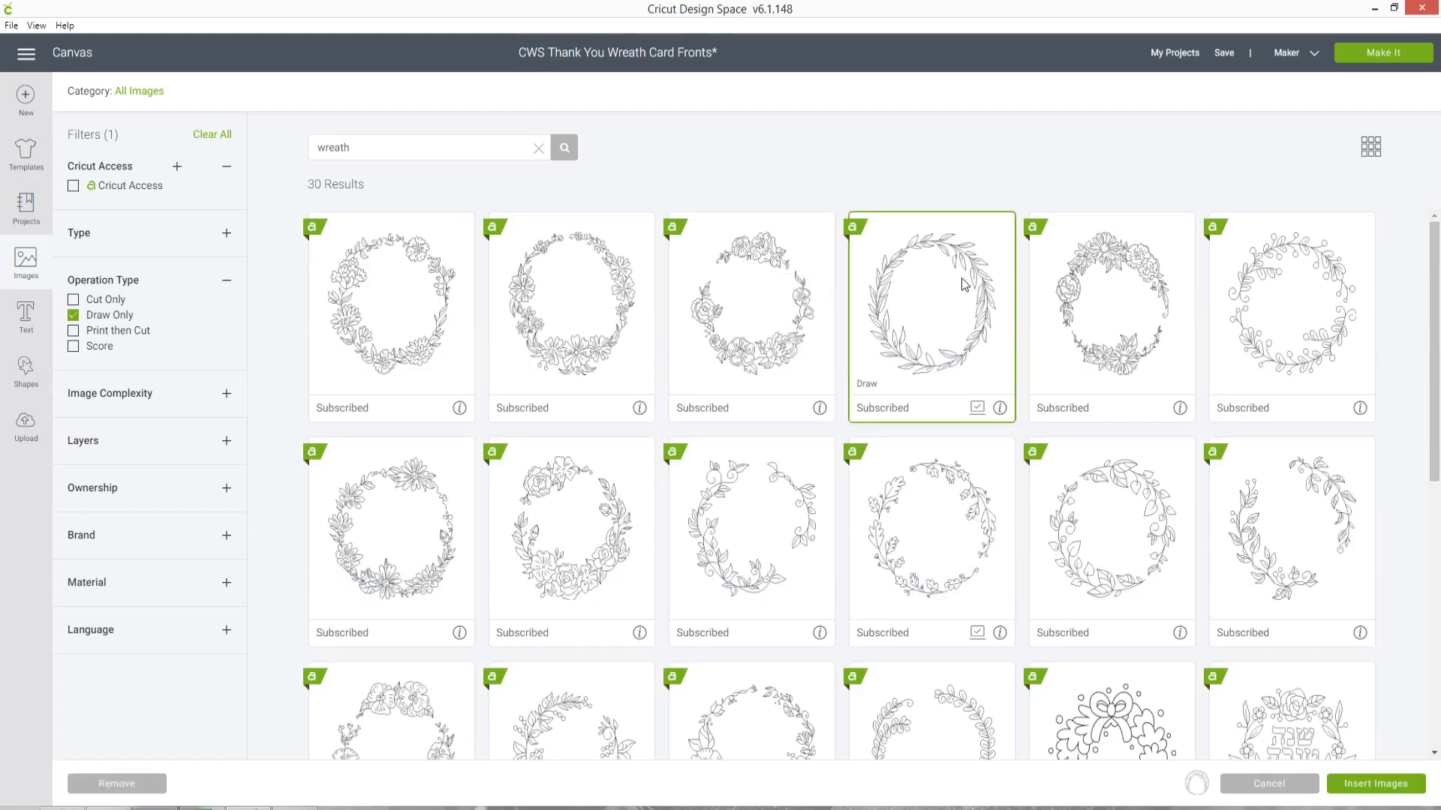
click(1354, 789)
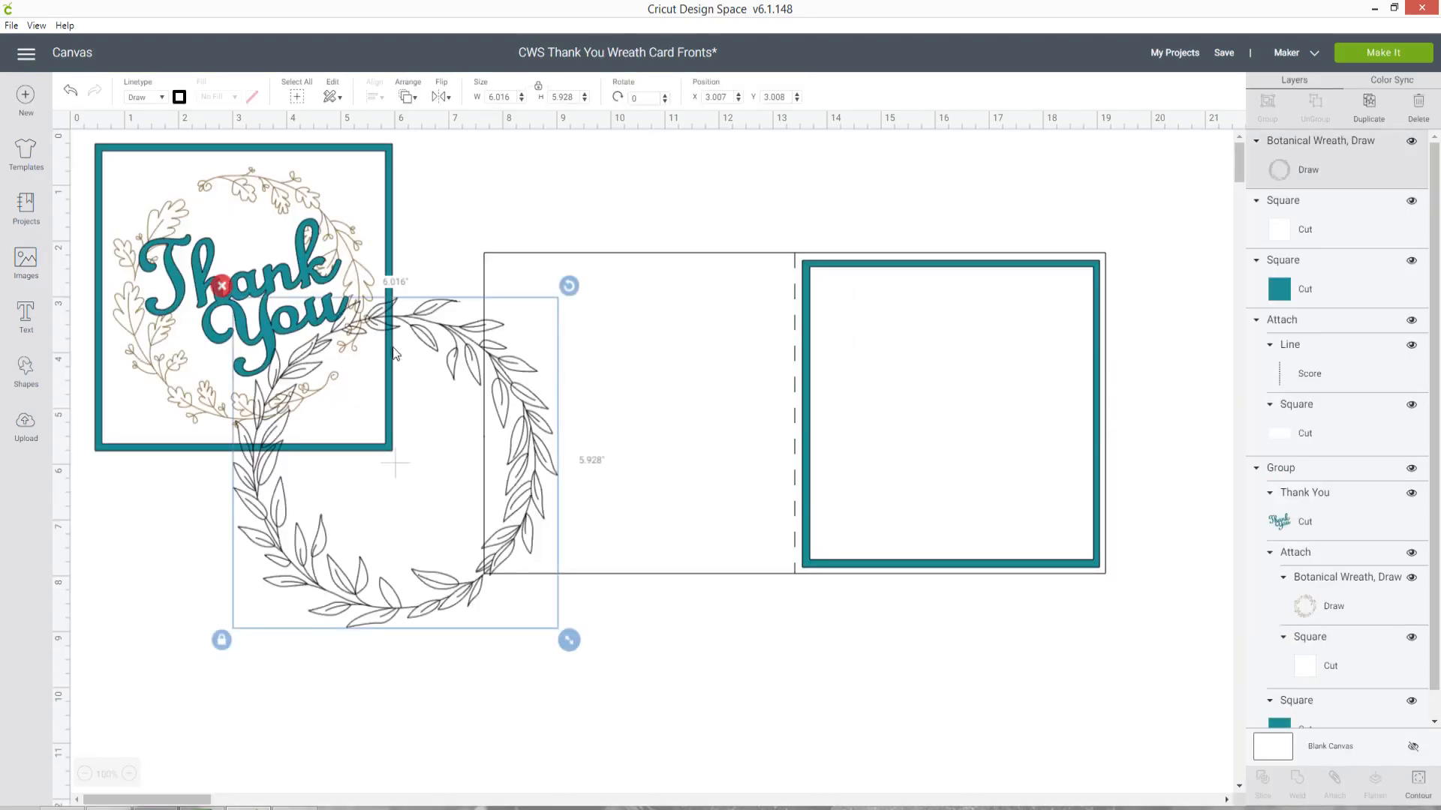
Shrink the leafy wreath to about 4.79 inches wide and place it inside the white square on the card front
drag(651, 456, 688, 418)
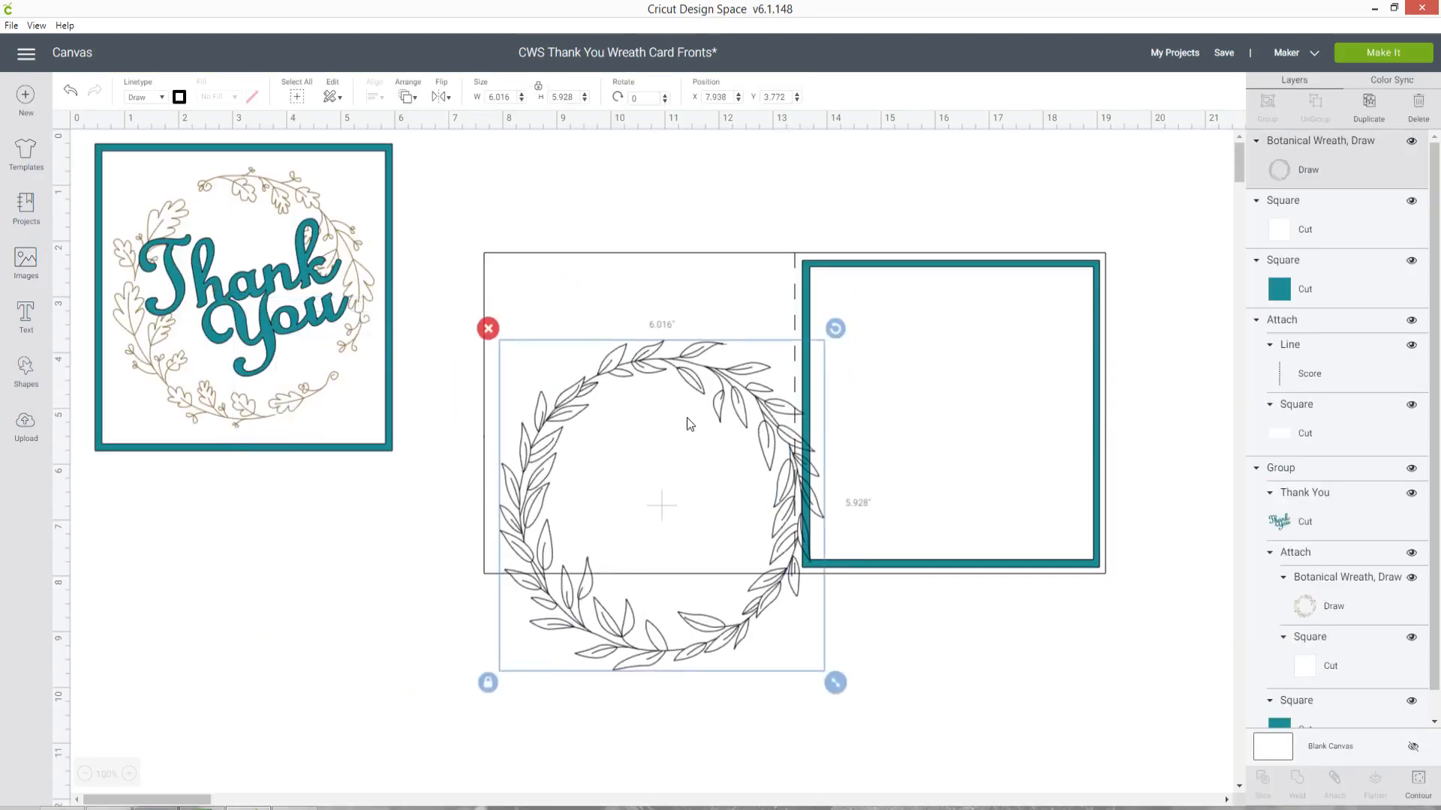
drag(836, 683, 813, 643)
drag(982, 548, 1045, 543)
drag(1122, 579, 1078, 525)
drag(991, 484, 1008, 504)
drag(1087, 550, 1097, 557)
drag(1013, 524, 1012, 526)
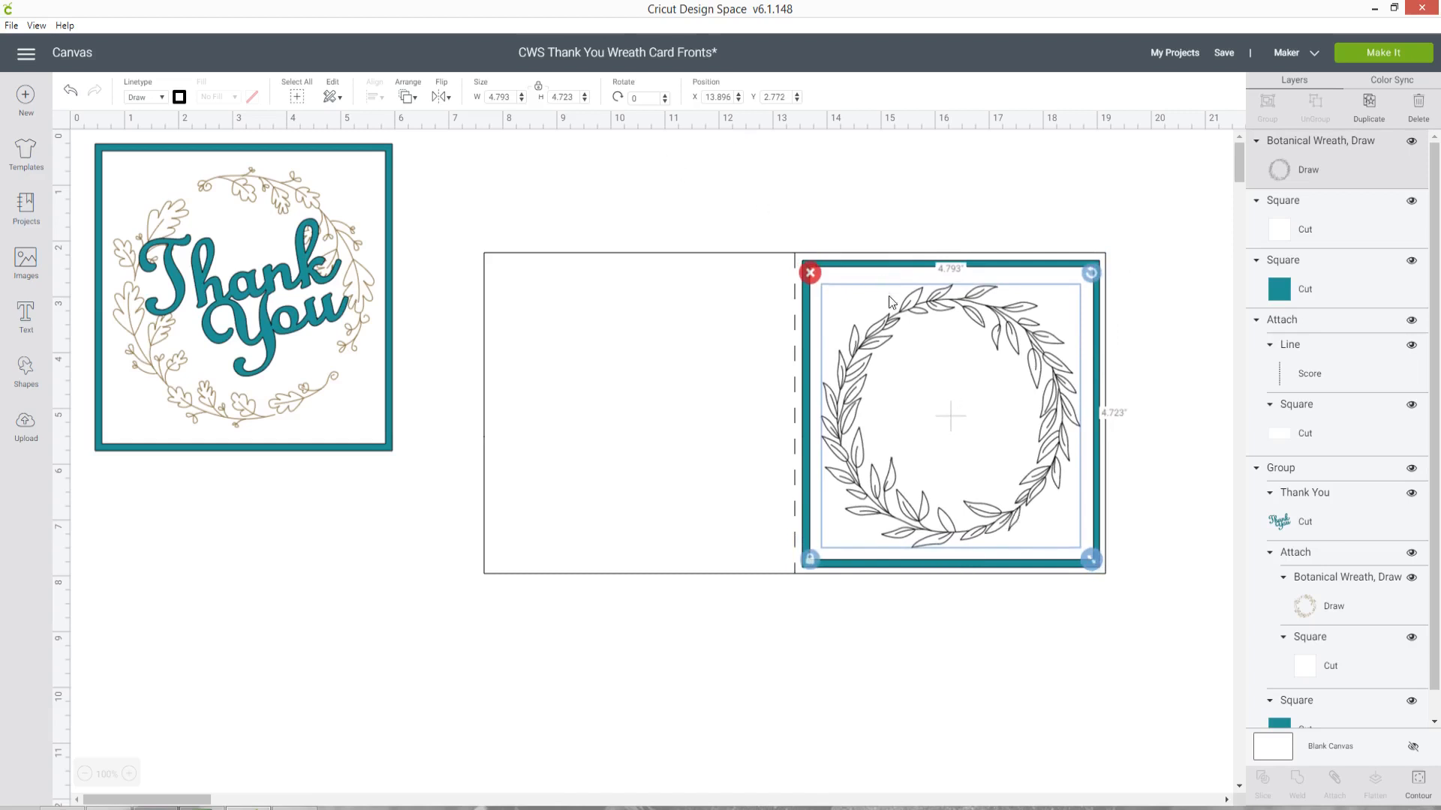
Set the wreath's pen to GG - Glitter Gel (0.8 mm) in Gold
click(180, 98)
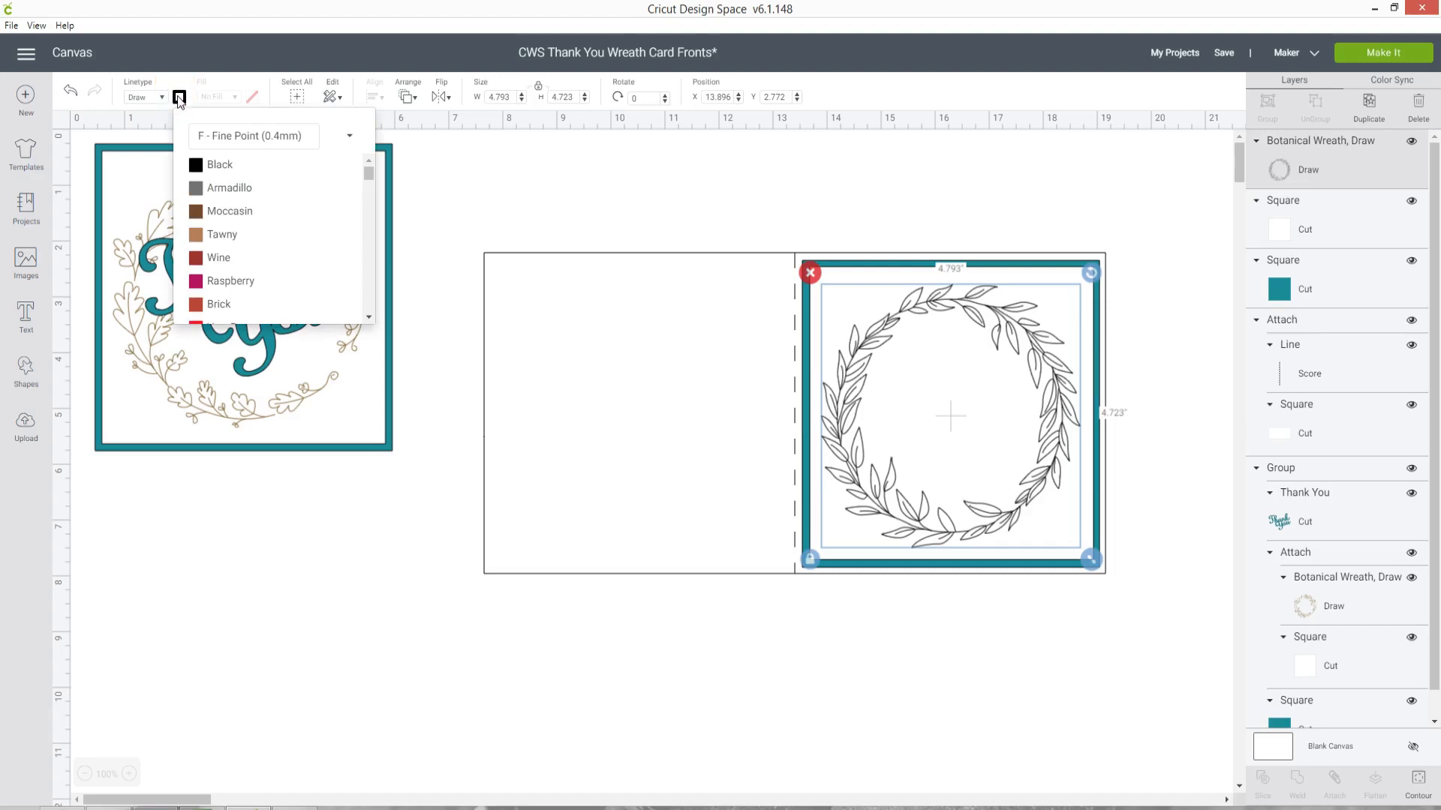
click(225, 136)
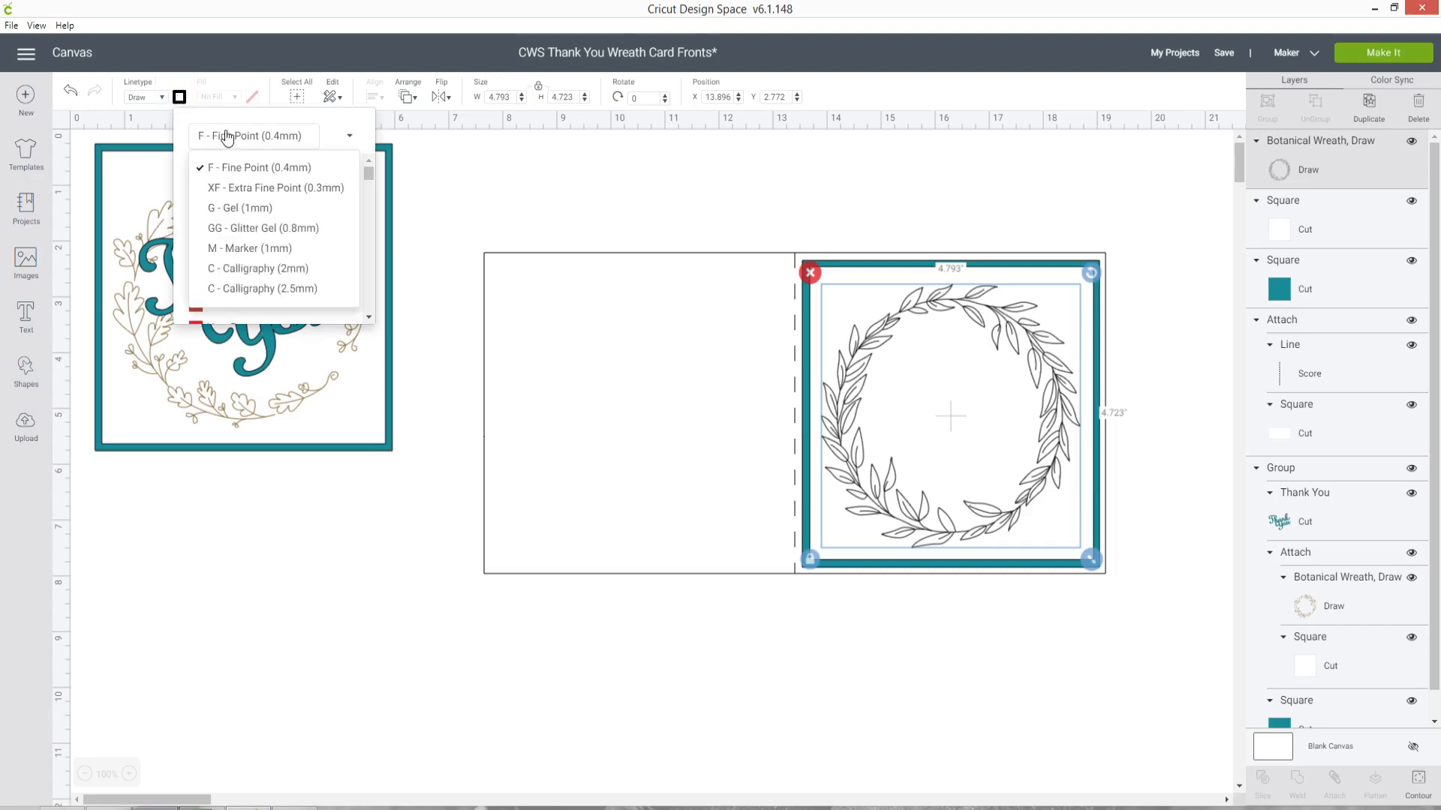
click(298, 229)
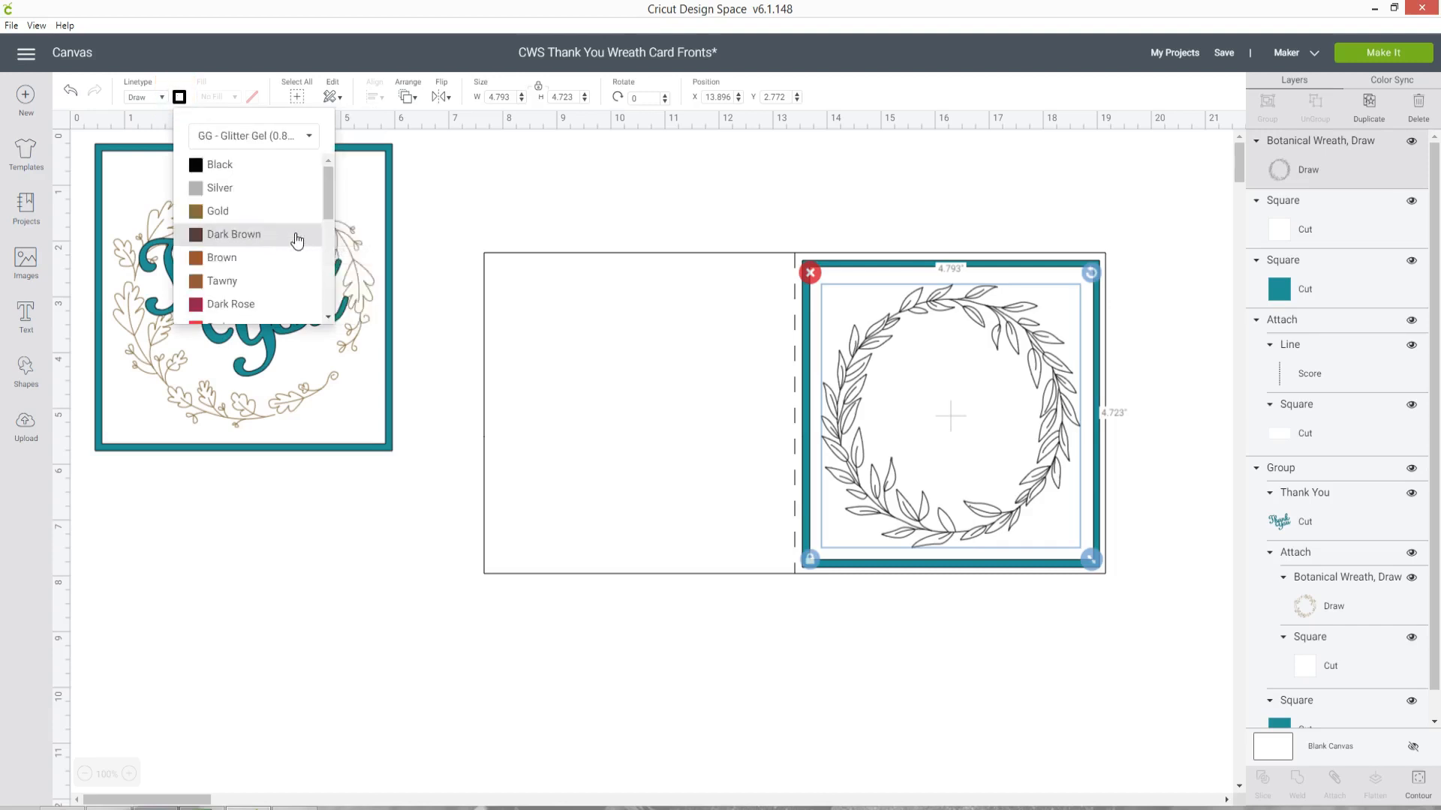
click(237, 225)
click(773, 195)
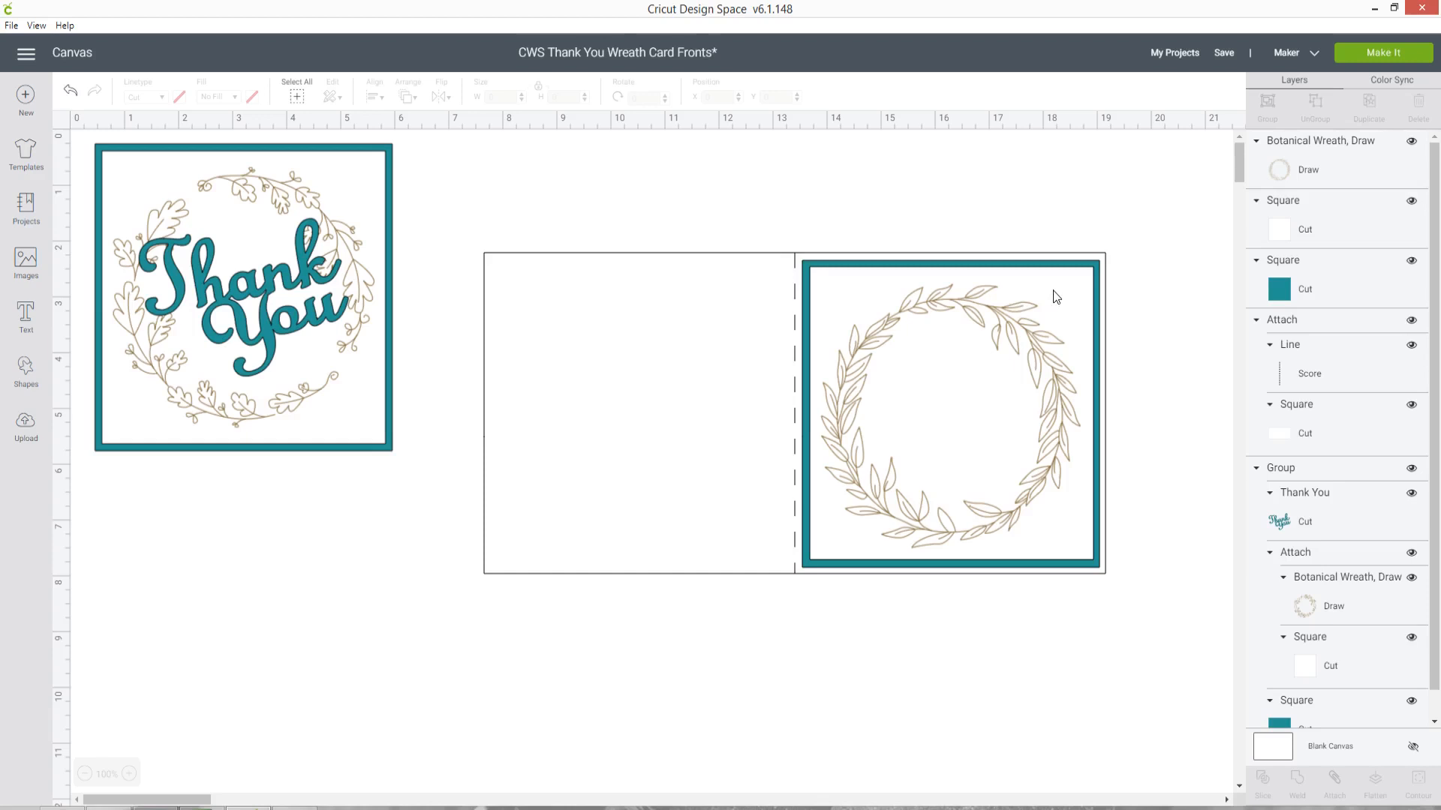
Center the gold wreath on the 5.25-inch white square and attach the two together
click(1332, 172)
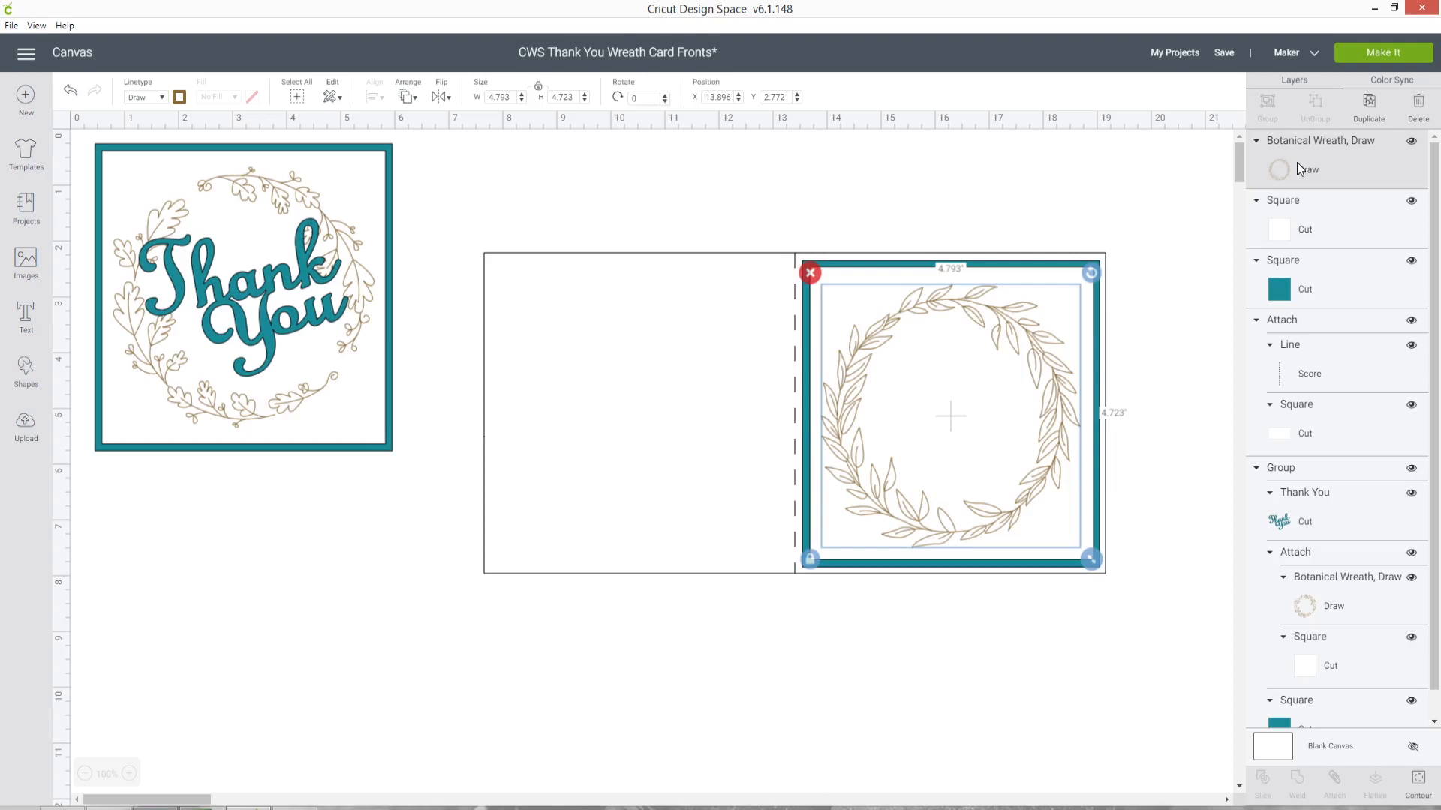
shift+click(1322, 224)
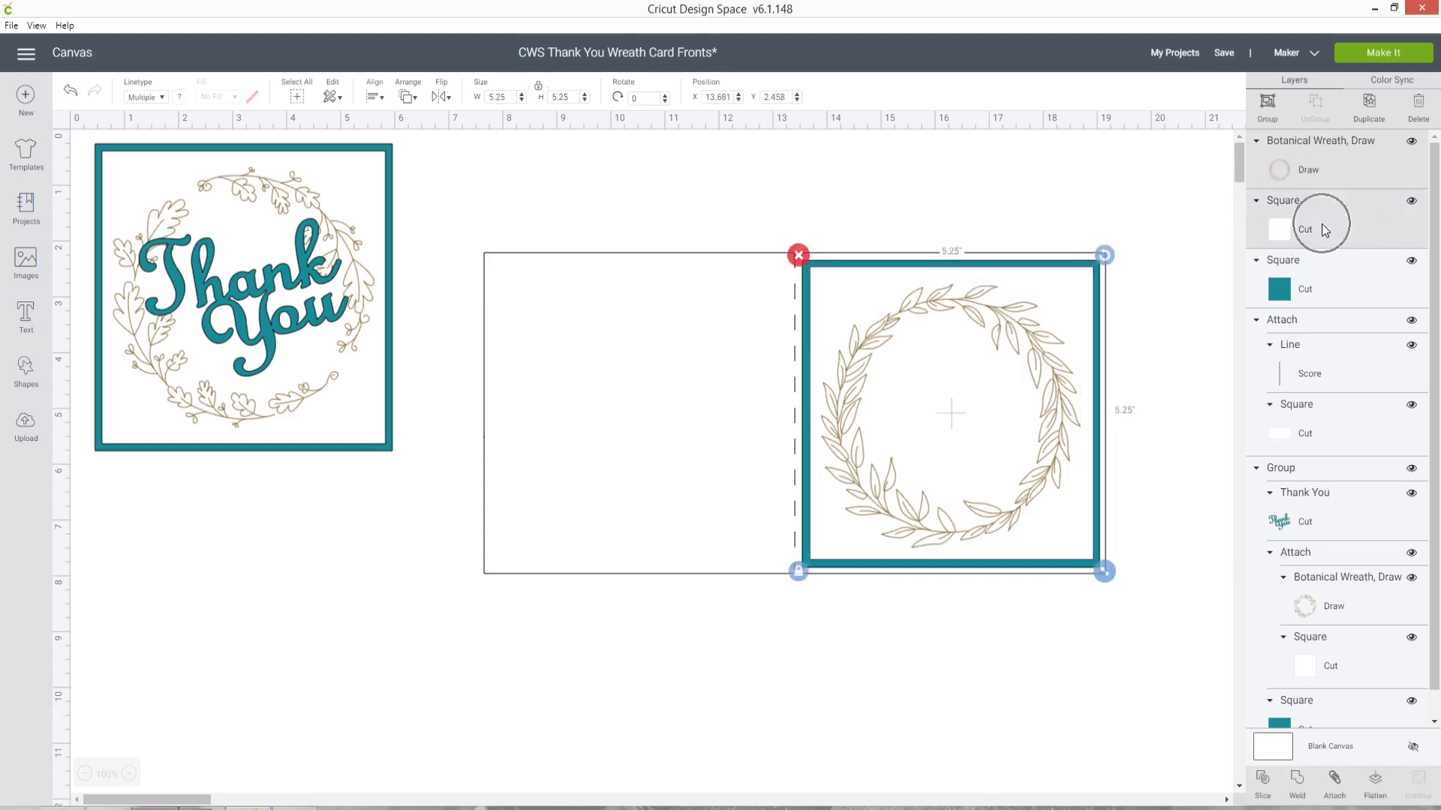
click(373, 94)
click(407, 274)
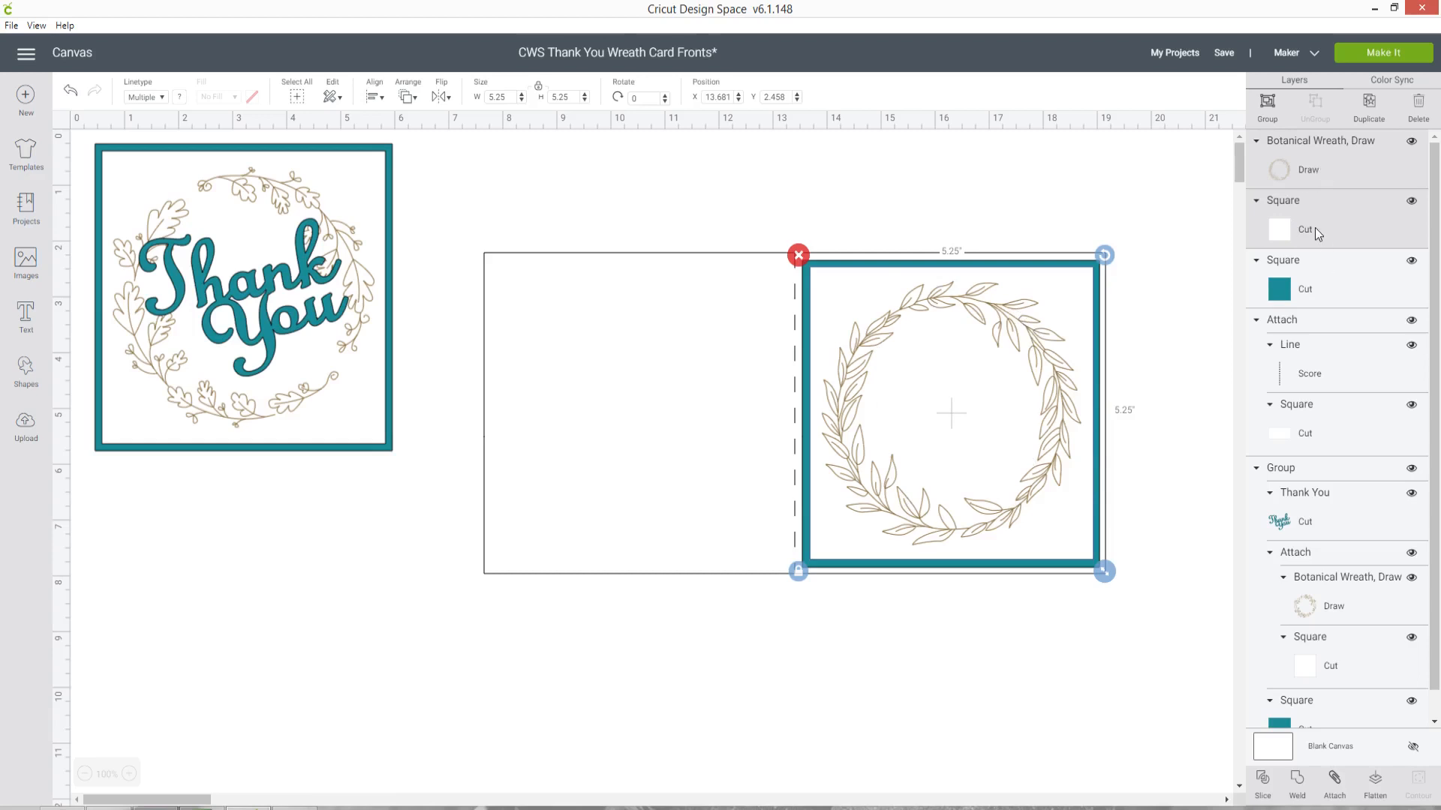
click(1334, 788)
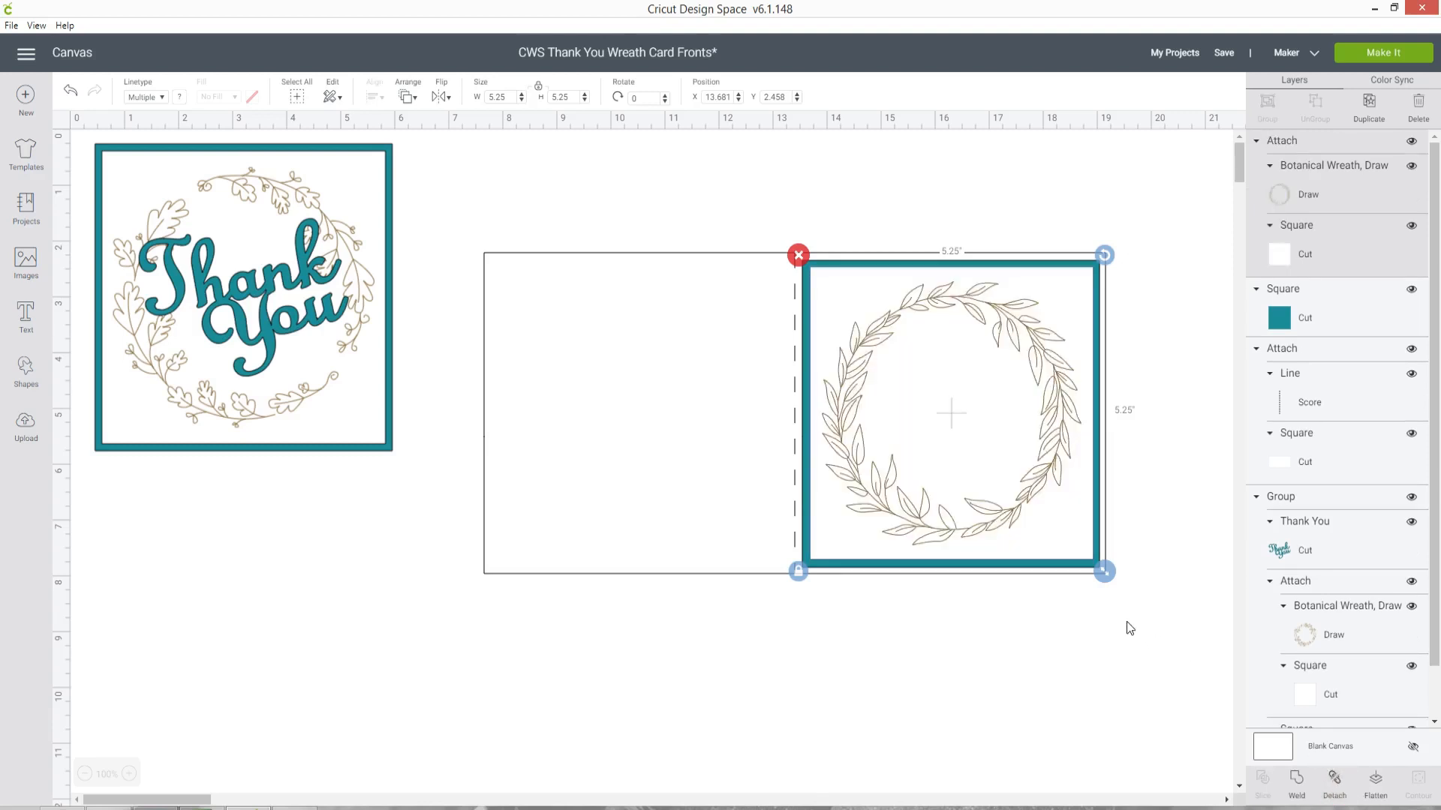
Search the image library for "thank you" and replace the Draw Only filter with Cut Only
click(26, 263)
drag(351, 148, 301, 145)
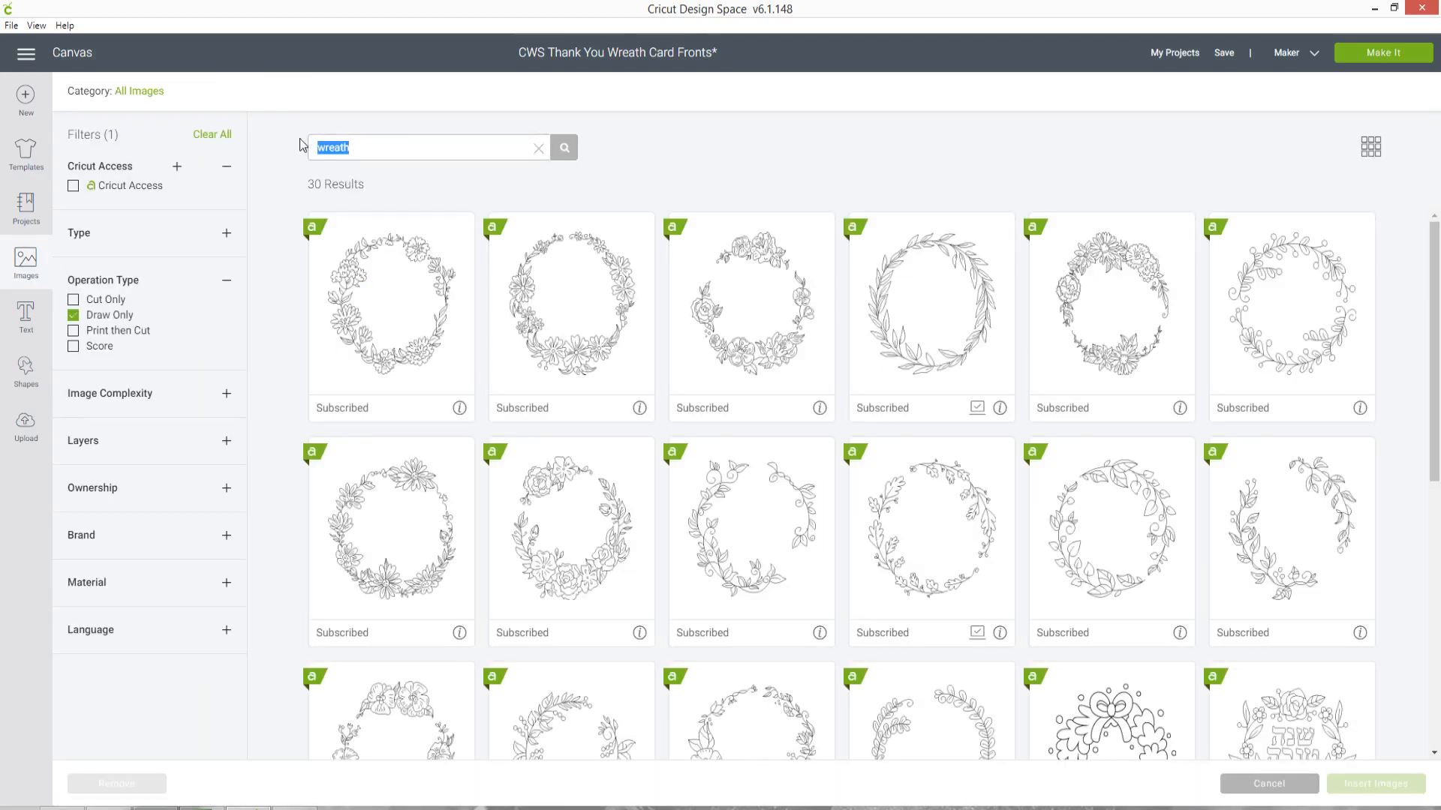
text(thank you)
key(Return)
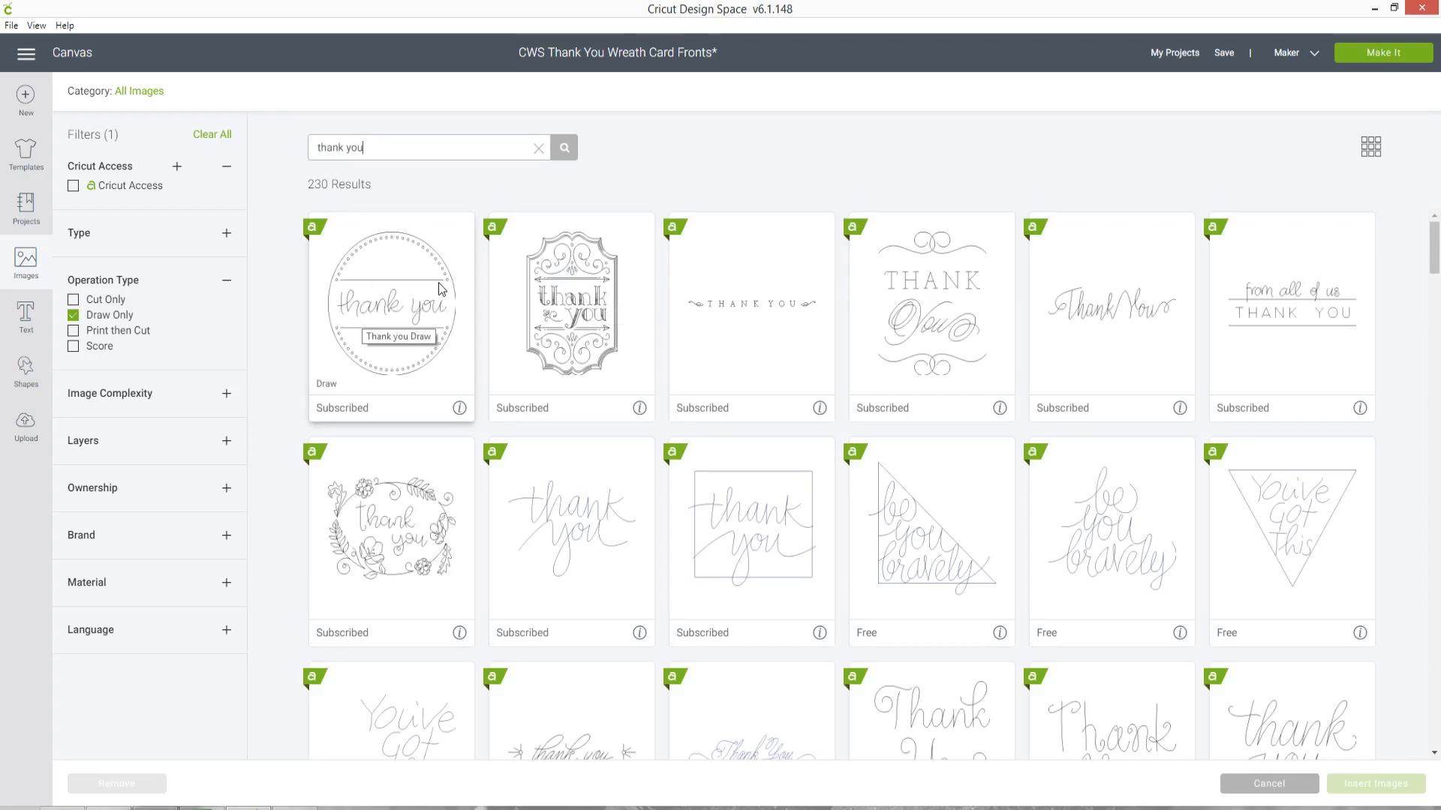
click(73, 316)
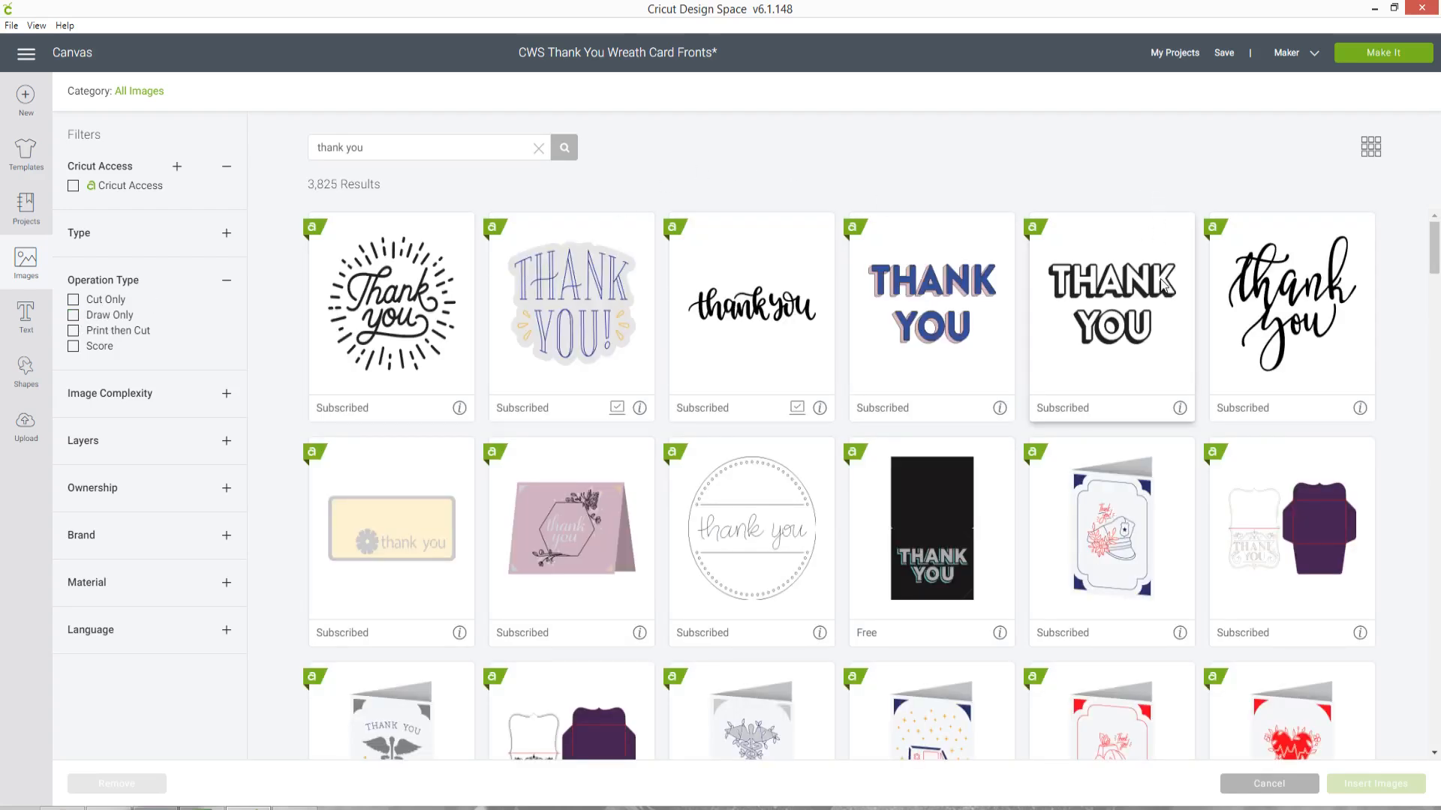
scroll(1159, 279, down, 4)
scroll(1160, 278, down, 1)
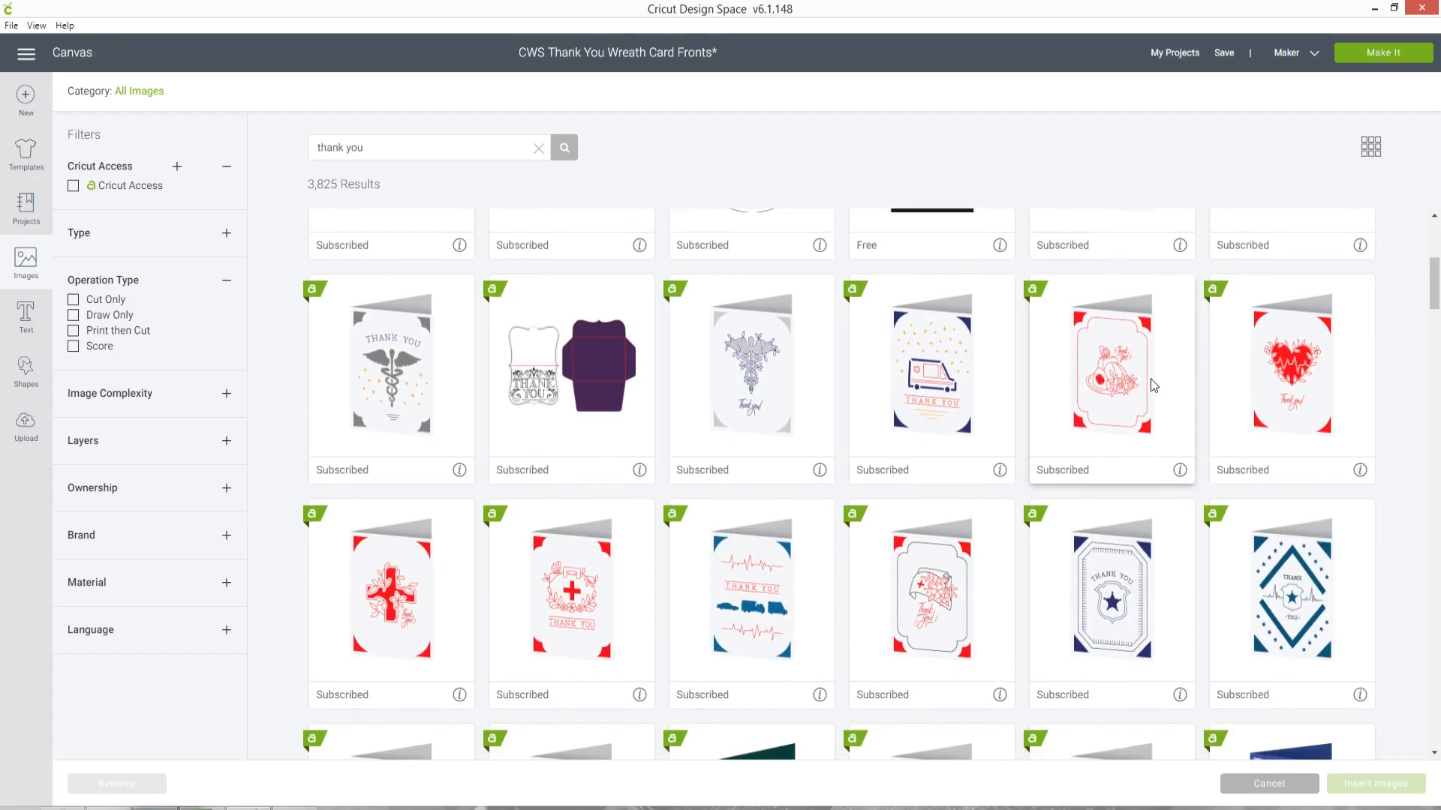
scroll(1154, 383, down, 2)
scroll(1154, 382, down, 2)
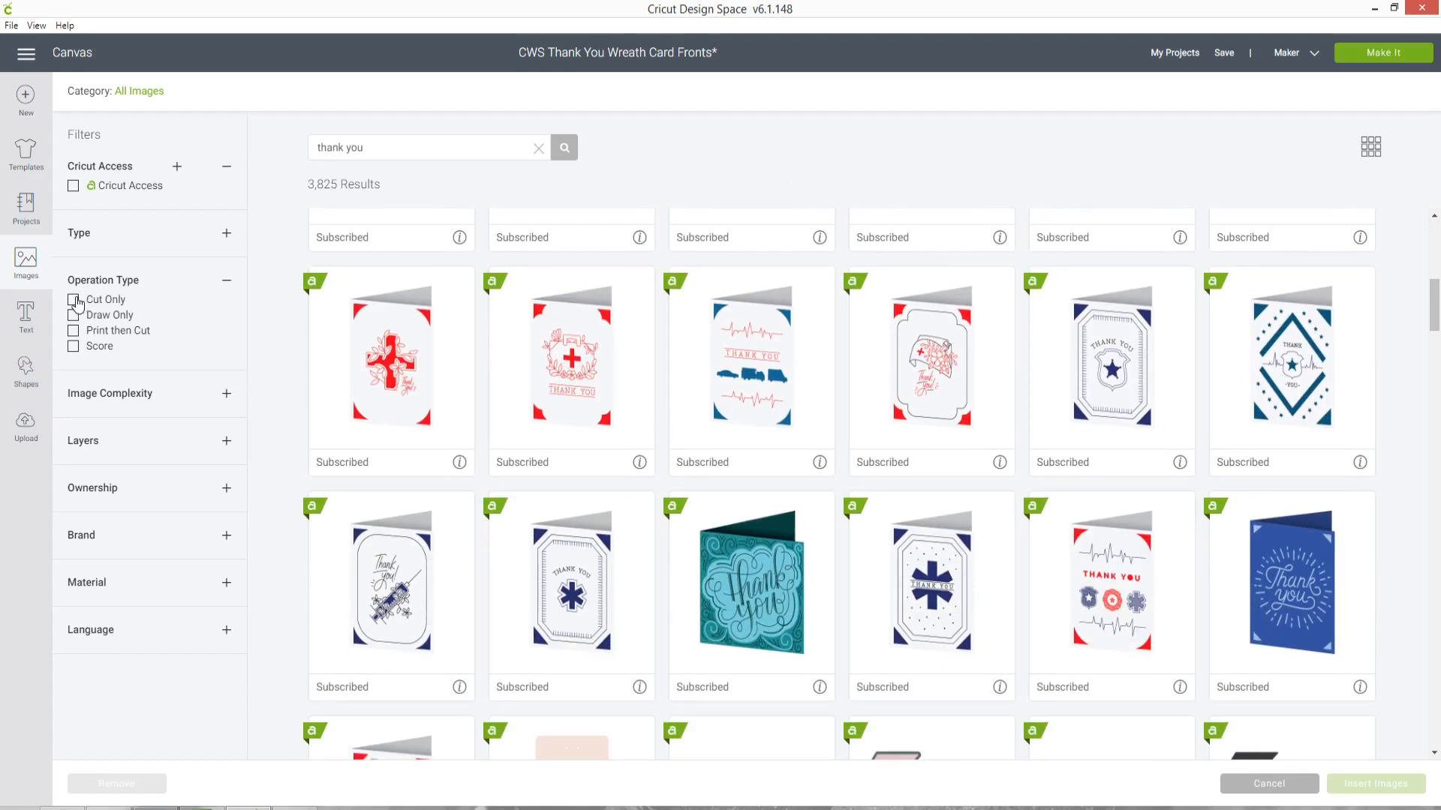
click(73, 300)
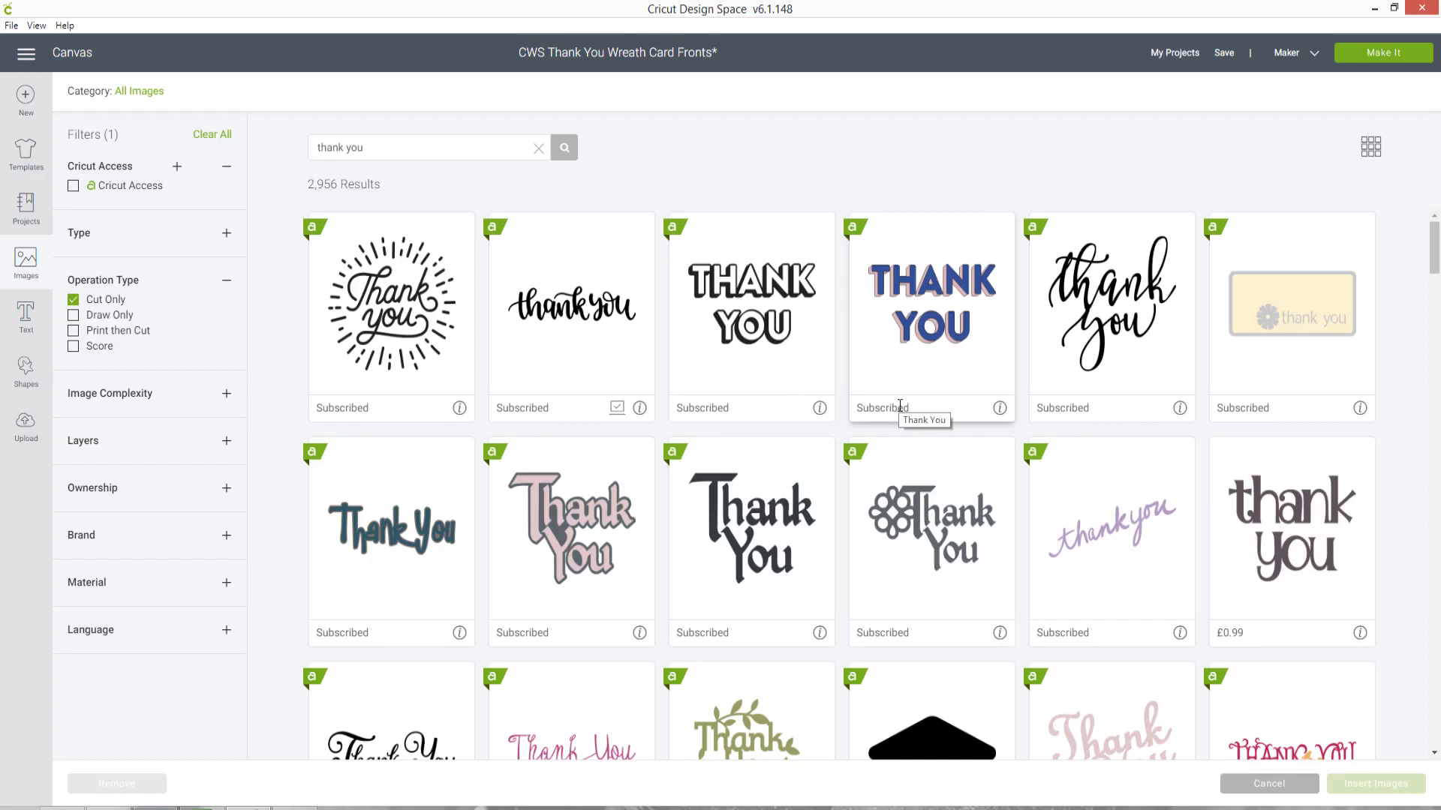
Choose the pale pink two-line script Thank You image and insert it on the canvas
scroll(899, 405, down, 3)
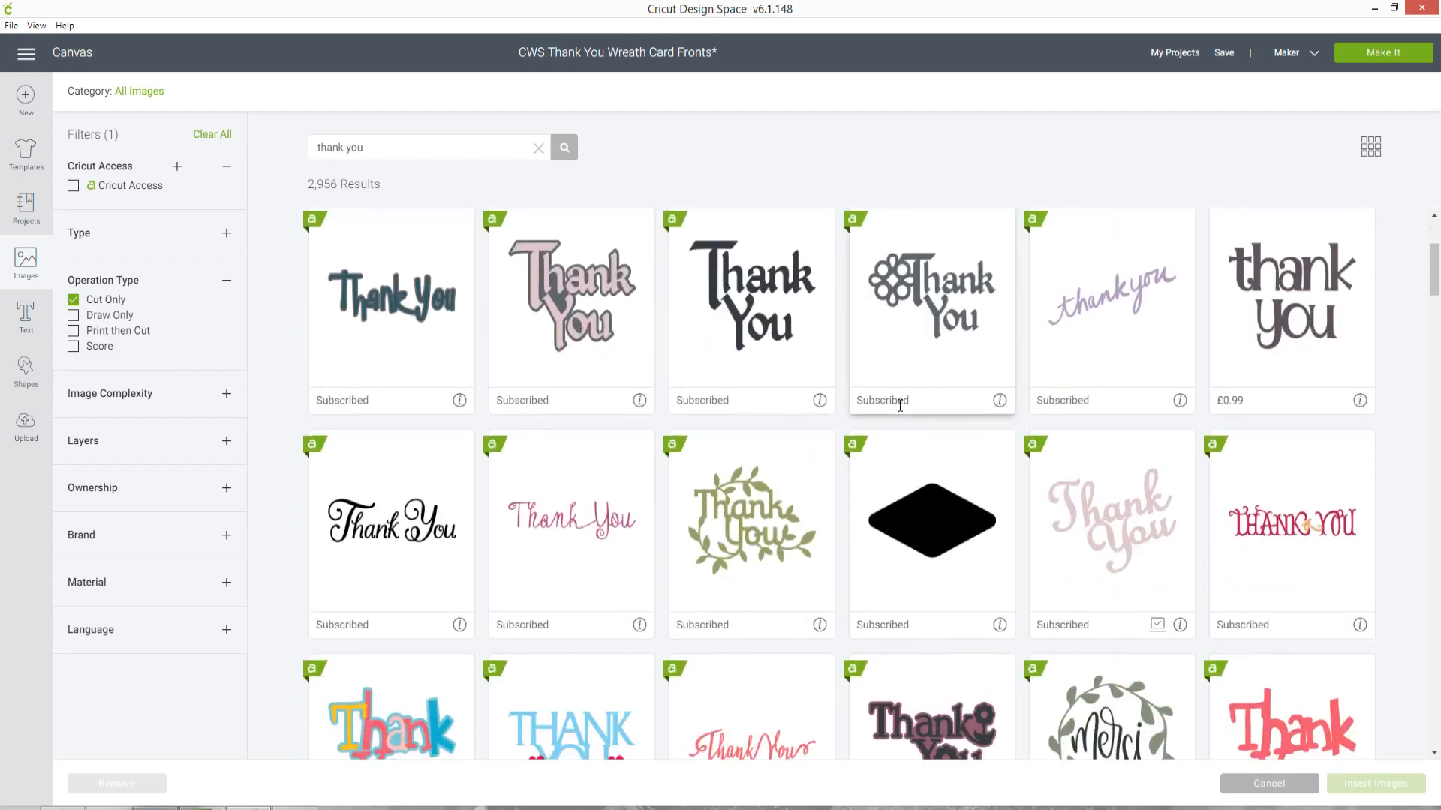
scroll(900, 405, down, 1)
click(1088, 431)
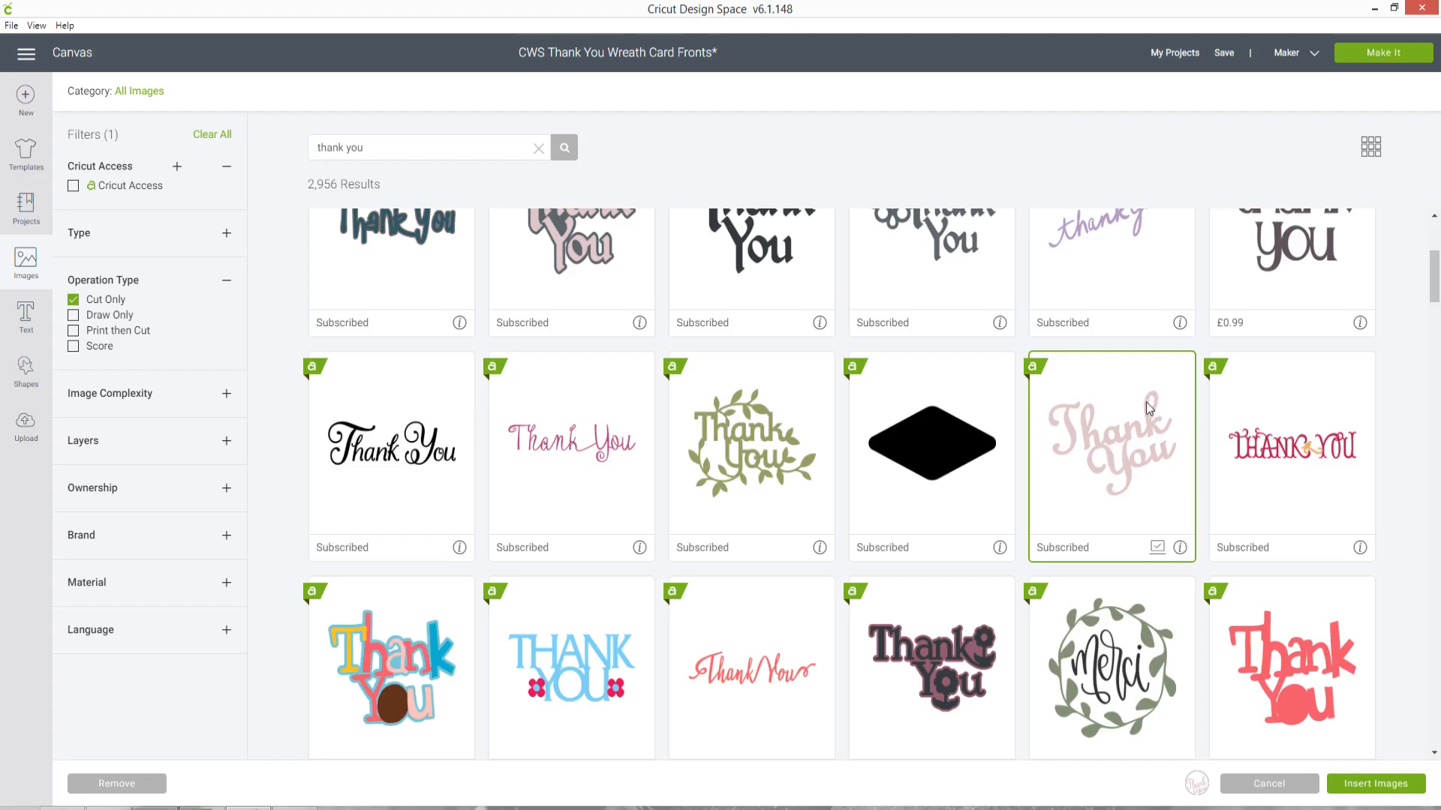
click(1389, 784)
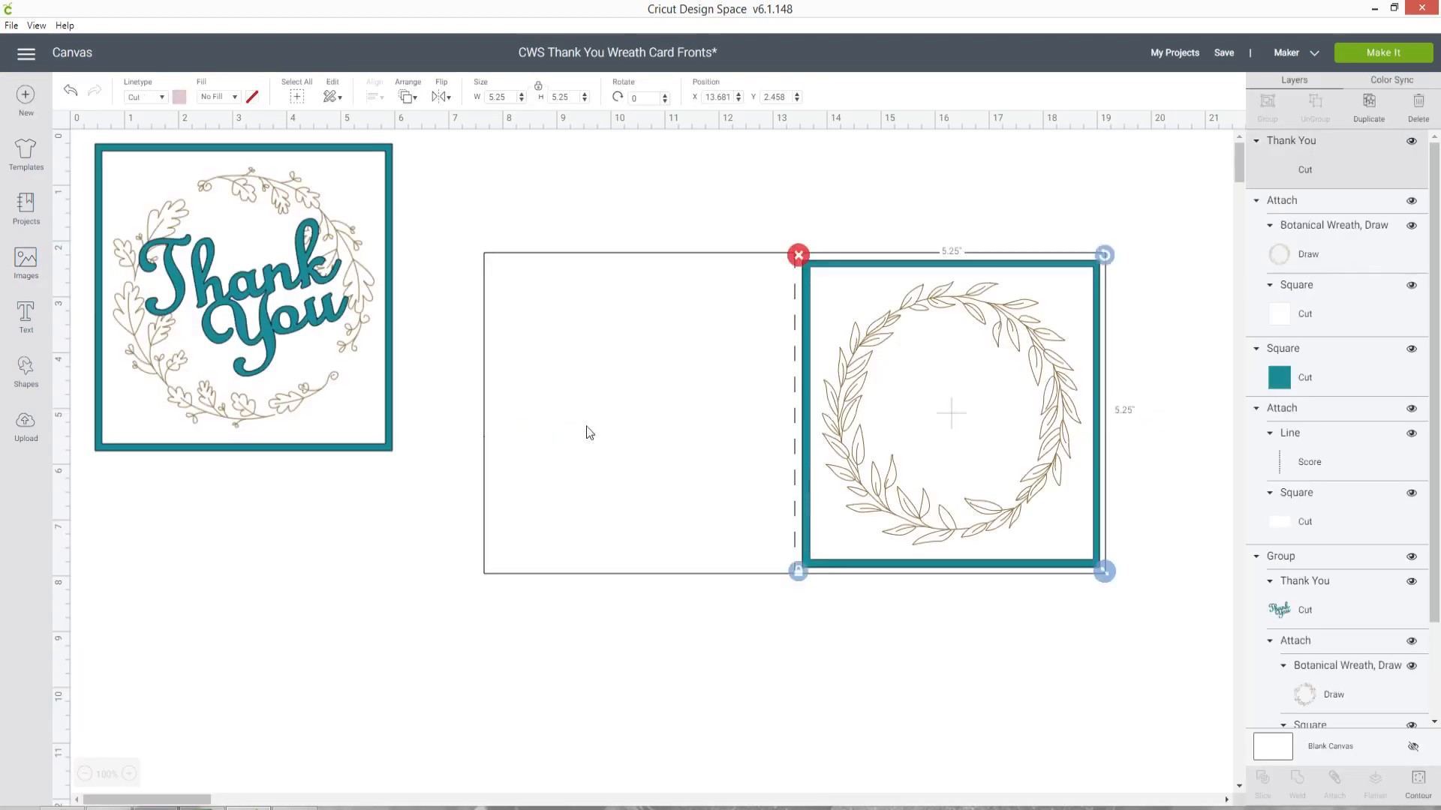
Position the Thank You lettering over the wreath on the card front and enlarge it to about 4.19 inches wide
drag(429, 371, 1000, 372)
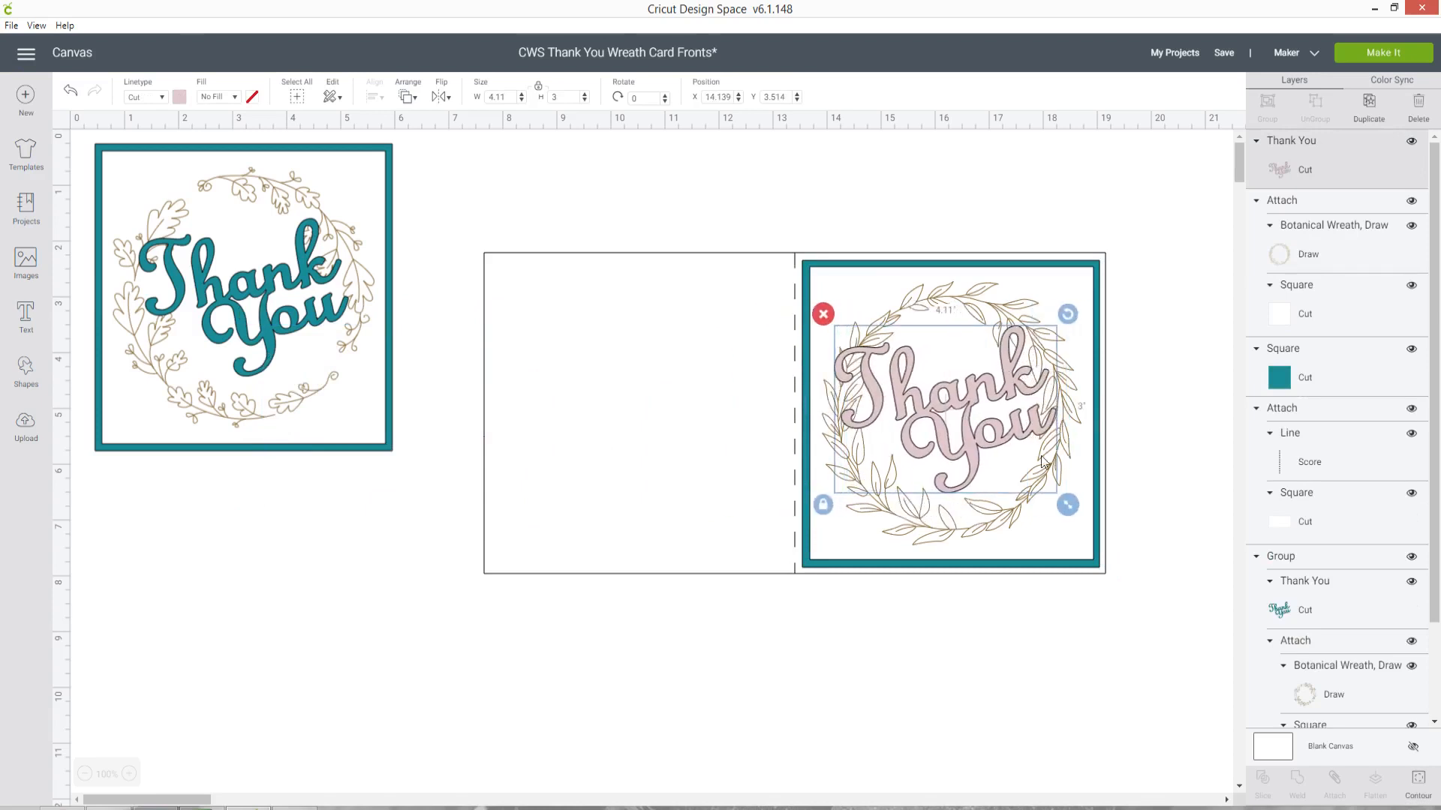
drag(1068, 505, 1072, 508)
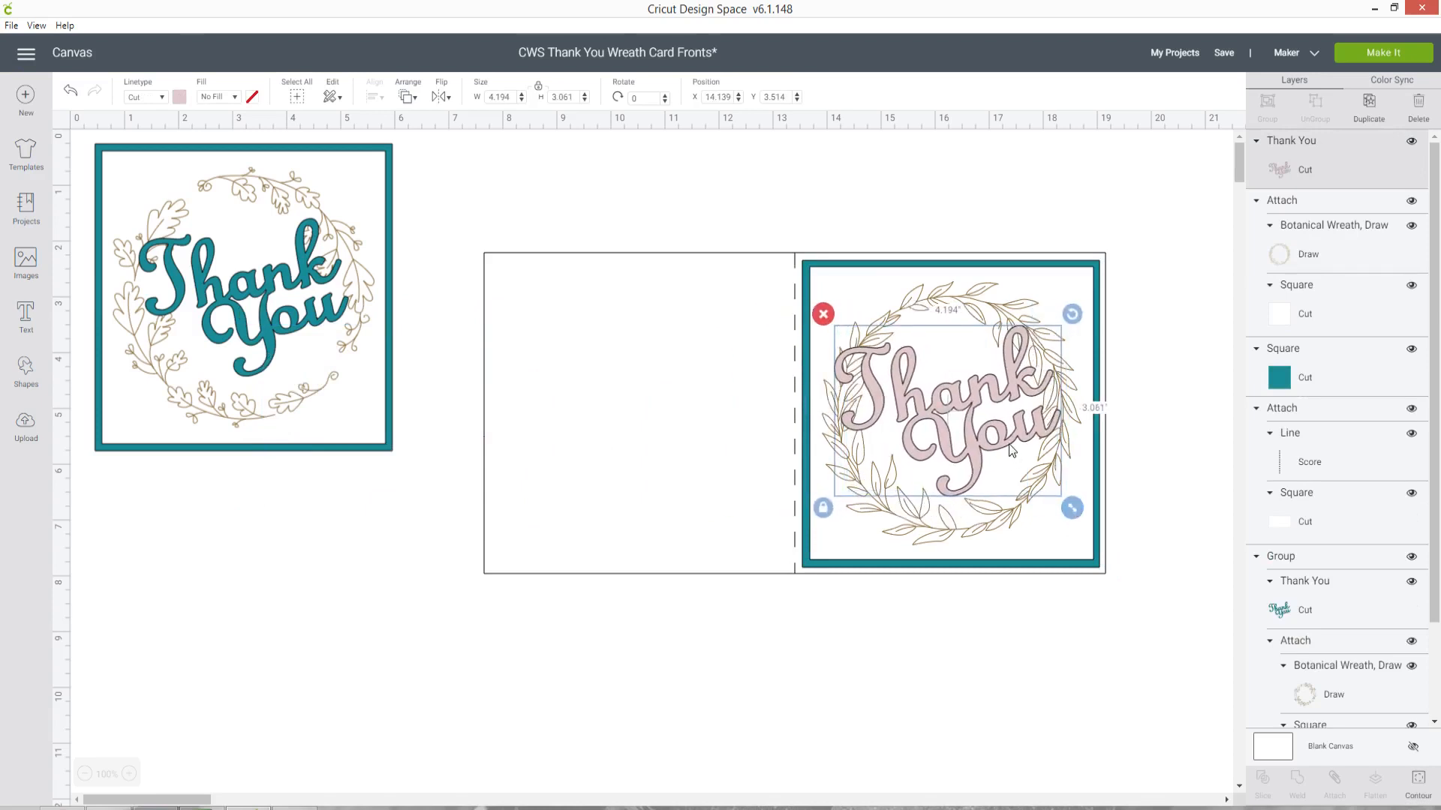
drag(1018, 459, 1015, 456)
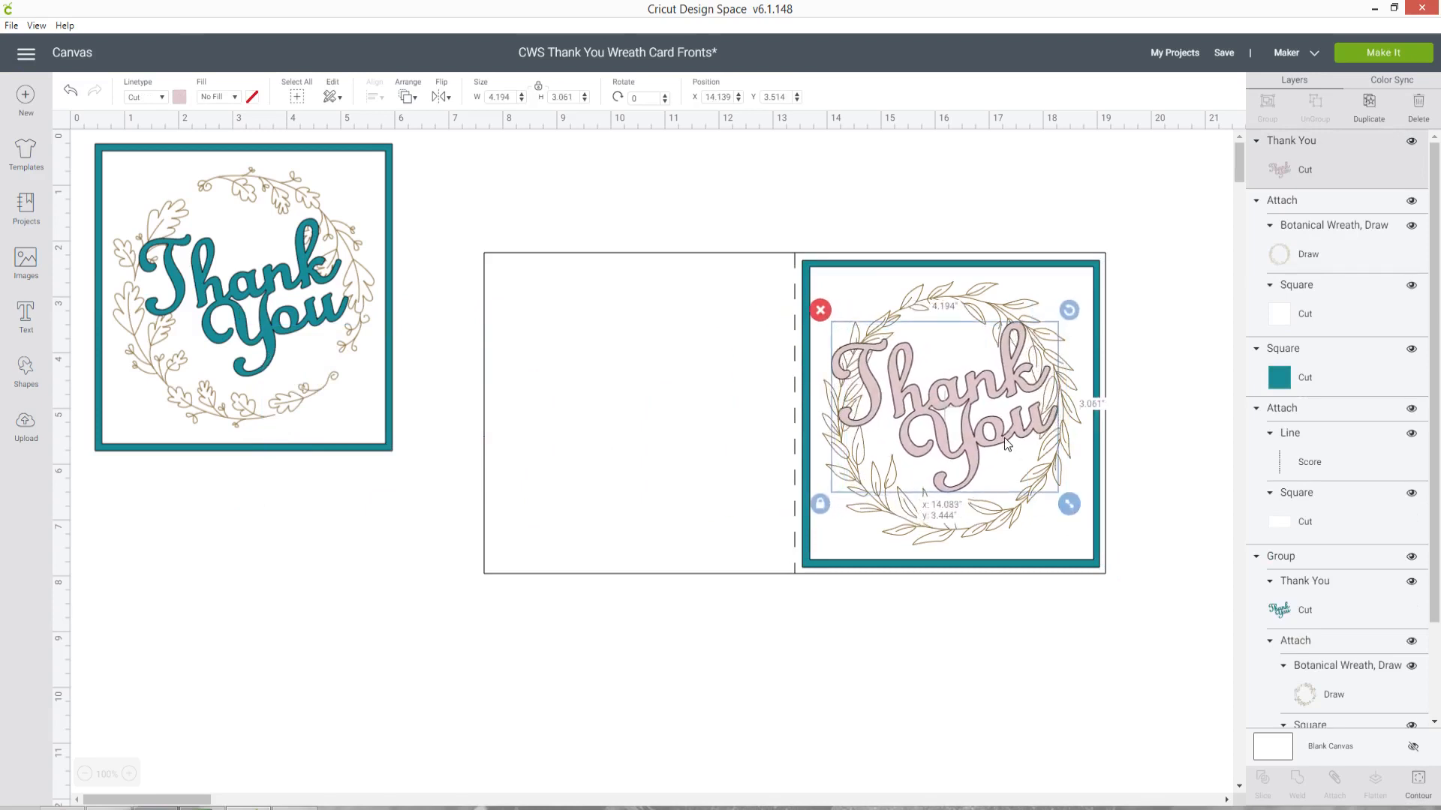
Recolor the new Thank You lettering with the project's existing teal material color
click(180, 97)
click(195, 153)
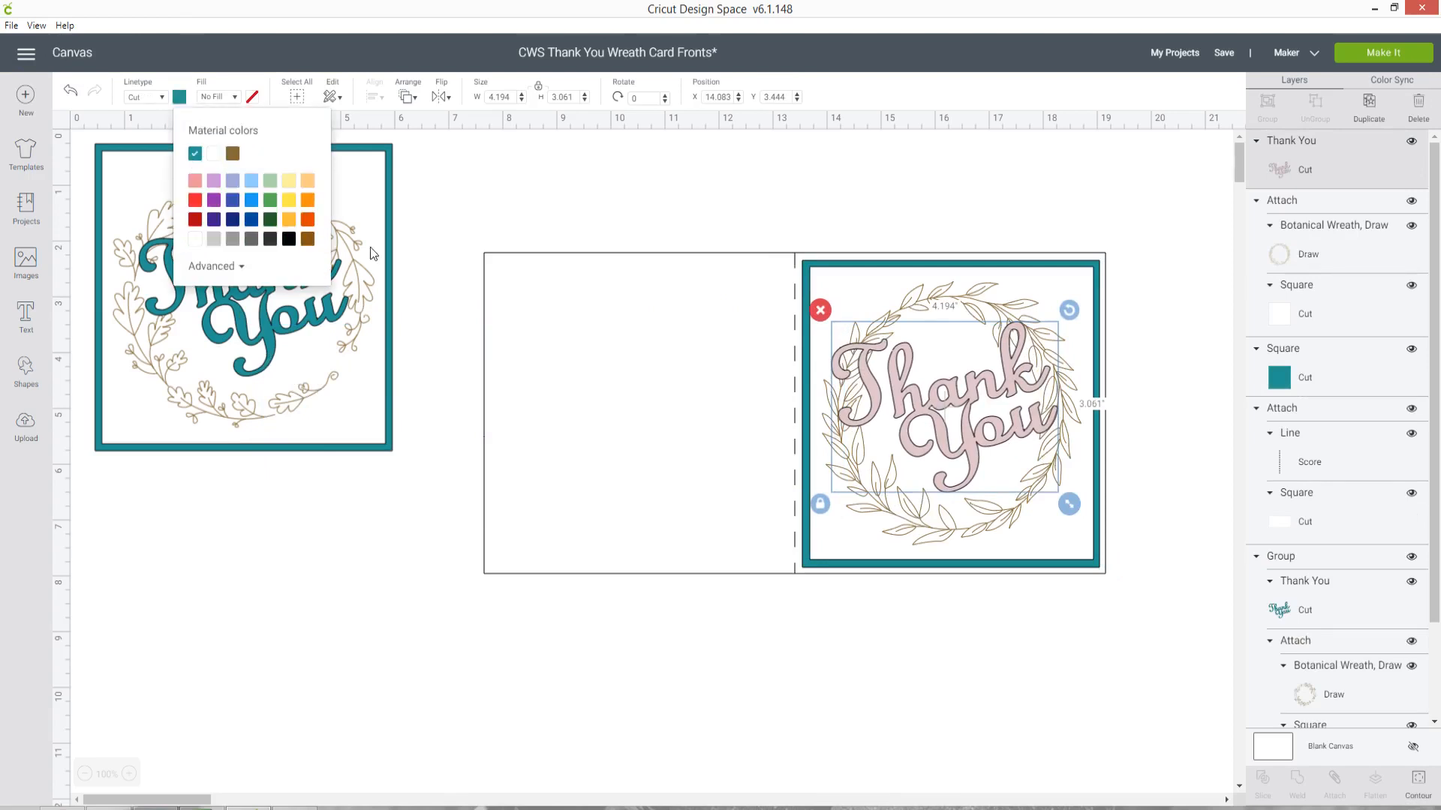
click(1030, 766)
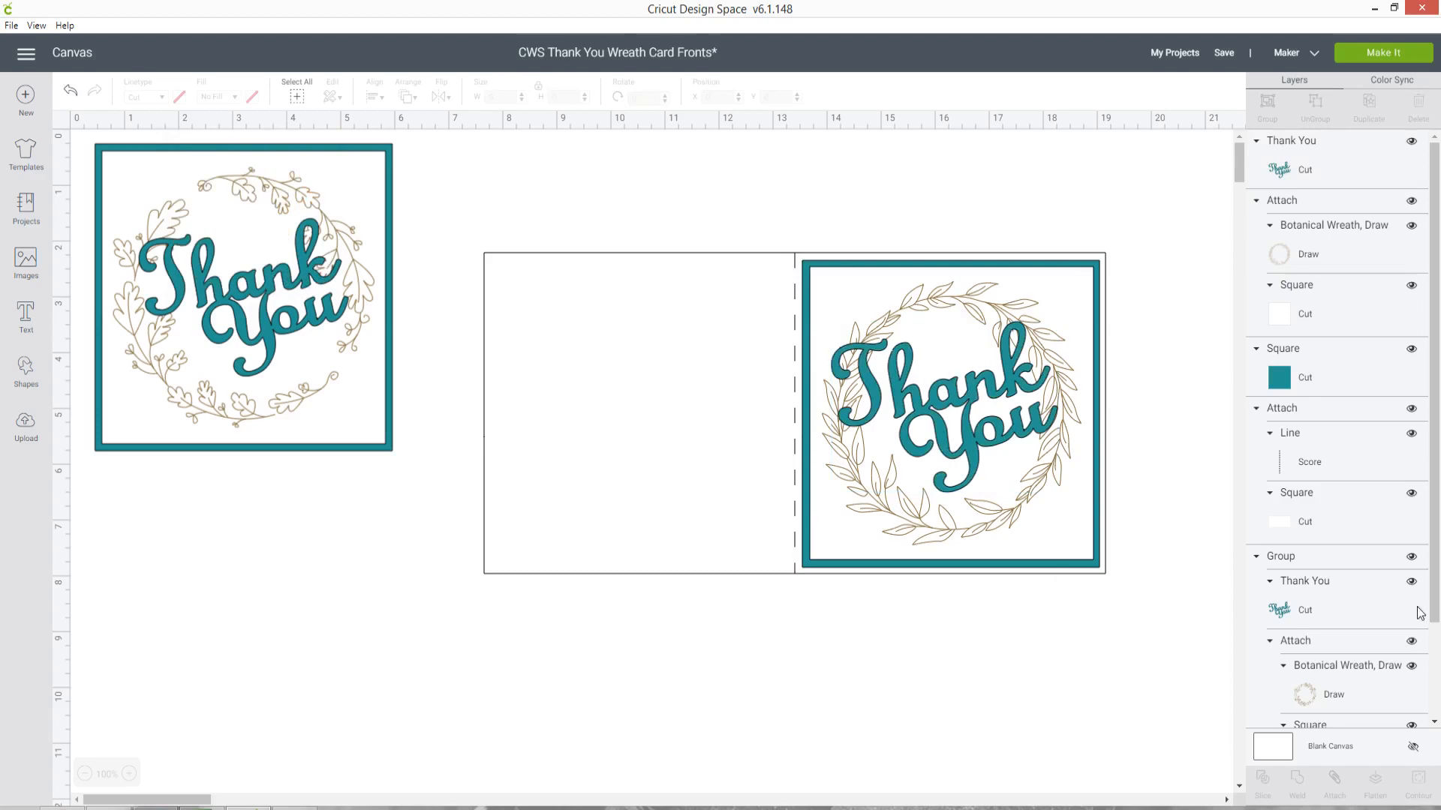
Hide the grouped sample card front and send the folding card design to mat preparation
click(1412, 556)
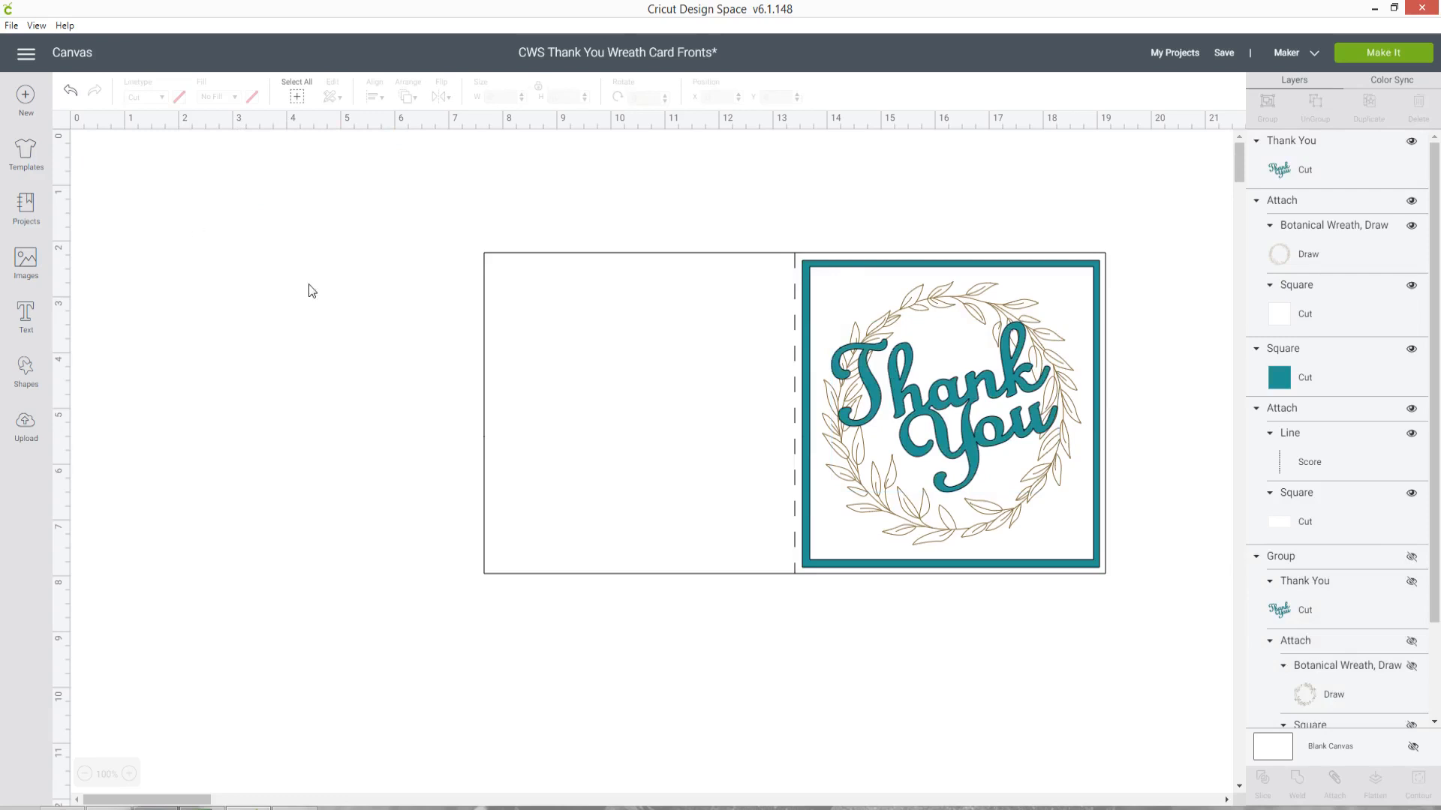
click(1354, 53)
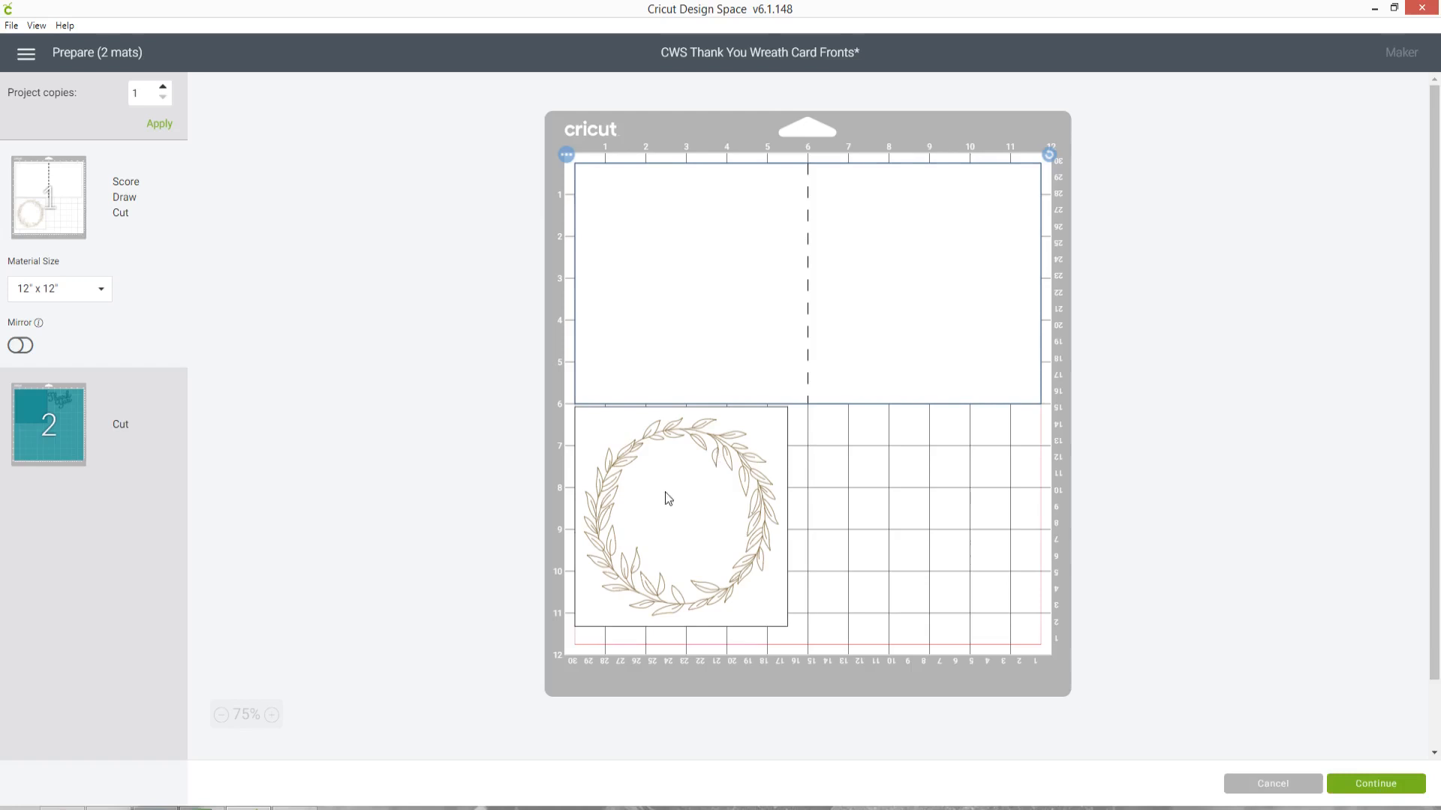
Open the teal cut mat and shift the Thank You lettering slightly farther from the teal square
click(111, 424)
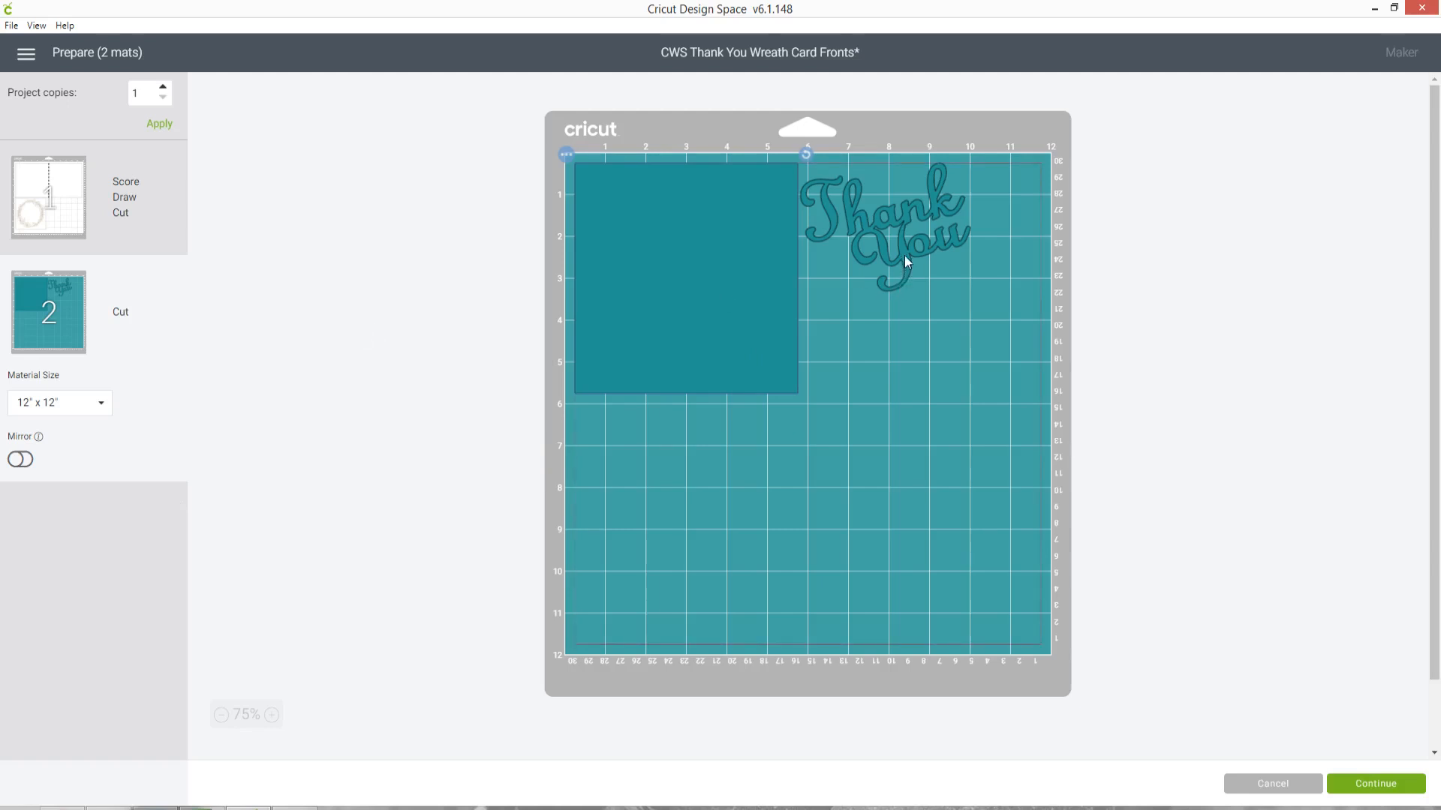
drag(906, 259, 912, 260)
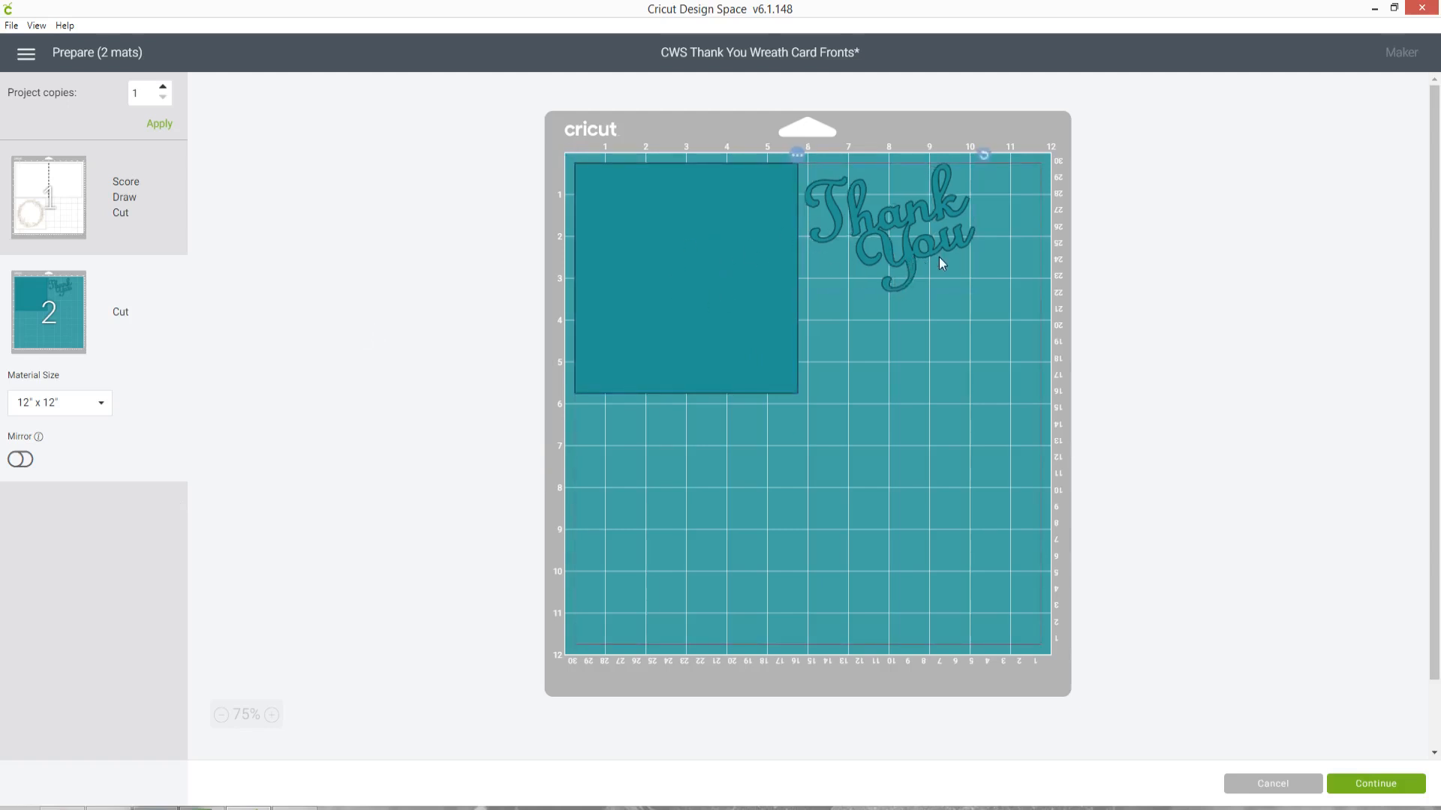
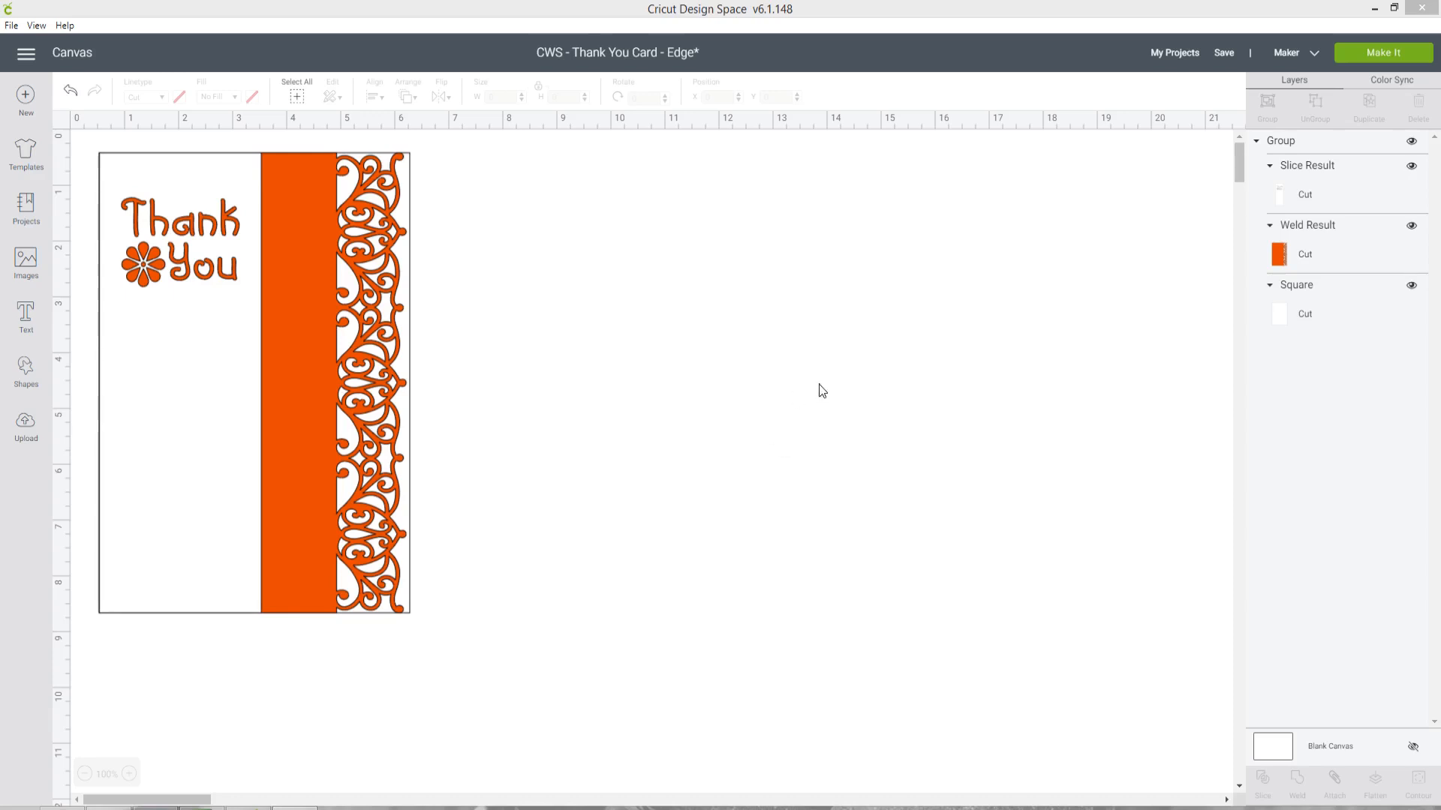
Add a square on the empty canvas beside the finished sample card and set its width to 5.75 inches
click(25, 368)
click(100, 271)
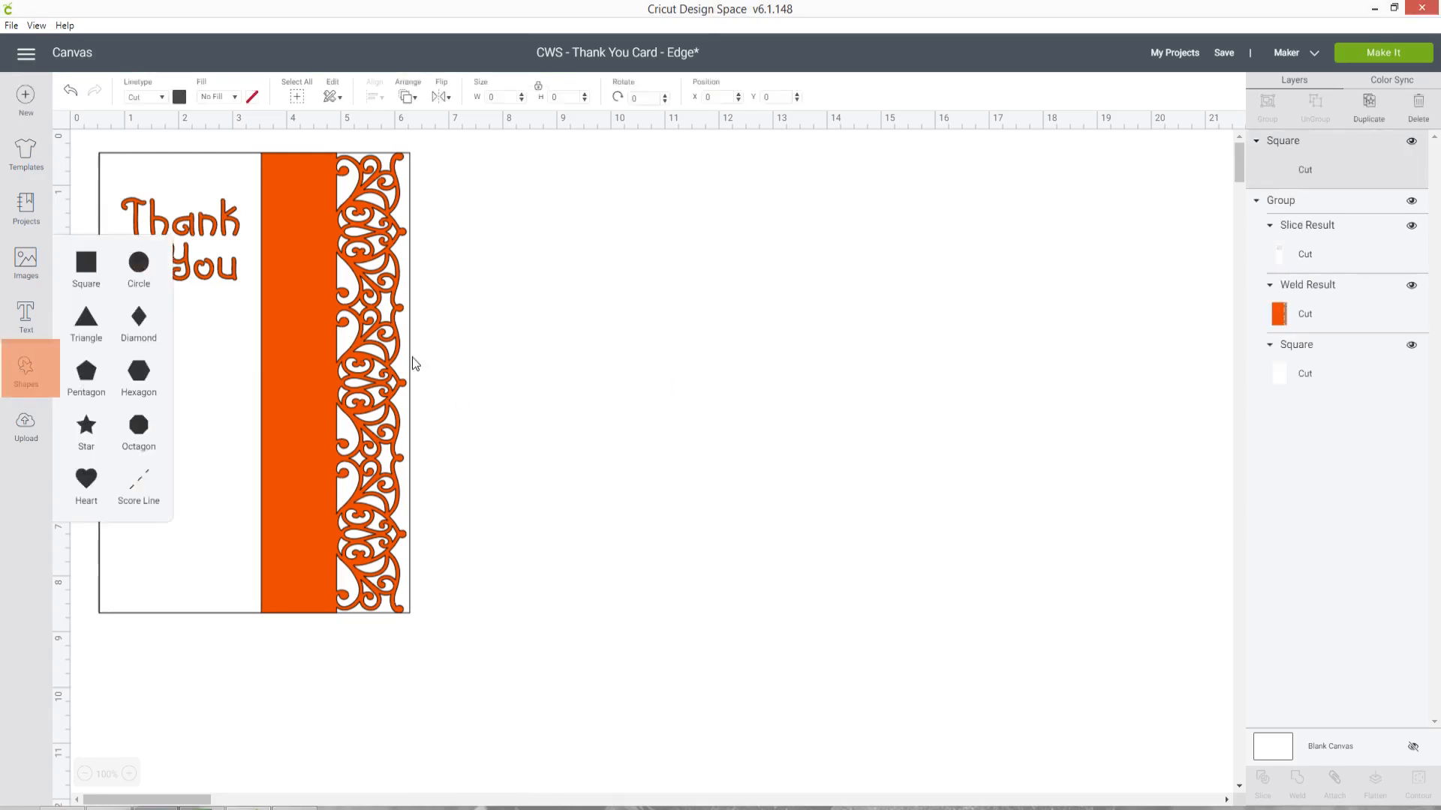
drag(547, 373, 682, 327)
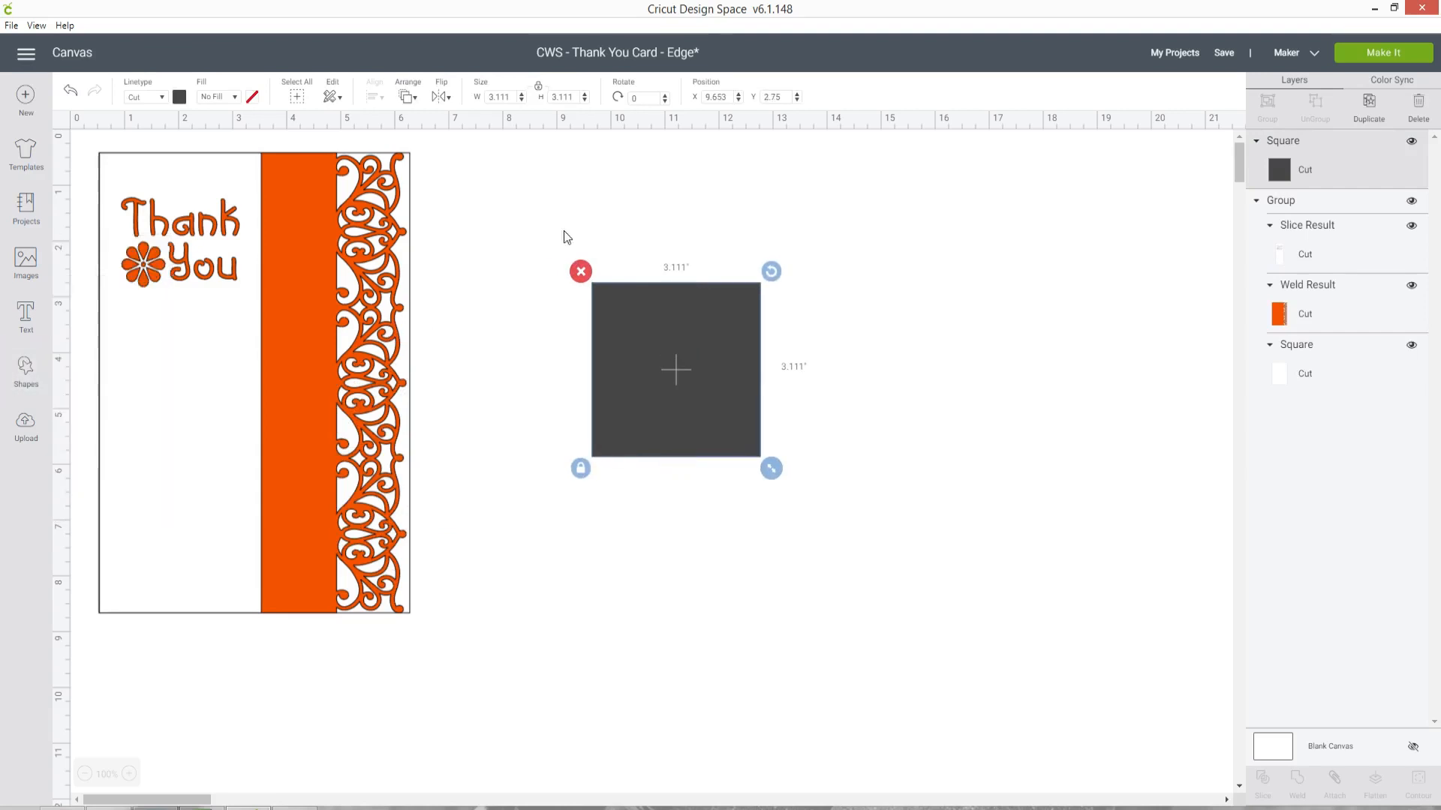
drag(512, 97, 480, 104)
text(5.75)
key(Return)
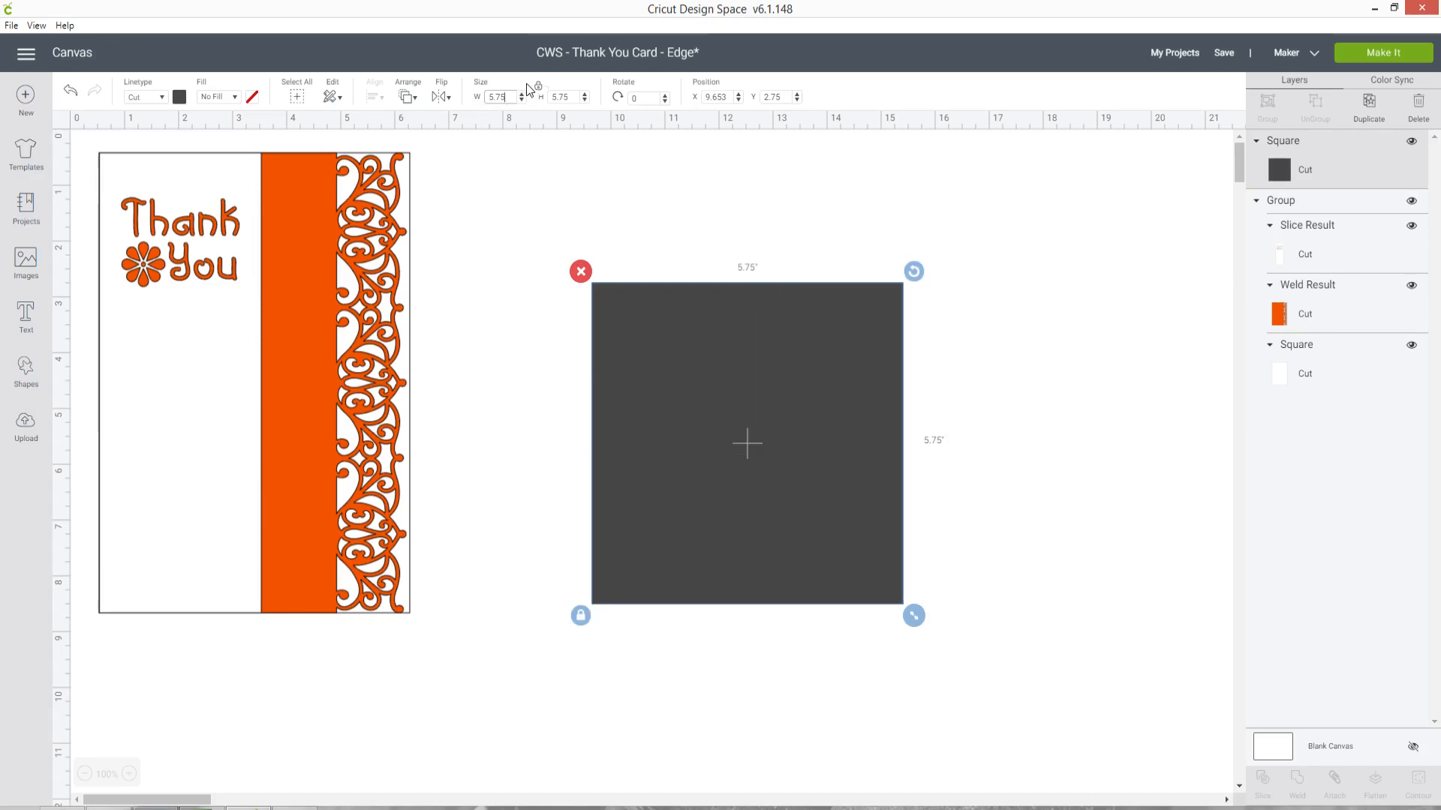
Unlock the square's proportions, set its height to 8.25 inches, and move it up beside the sample card
click(540, 88)
key(Tab)
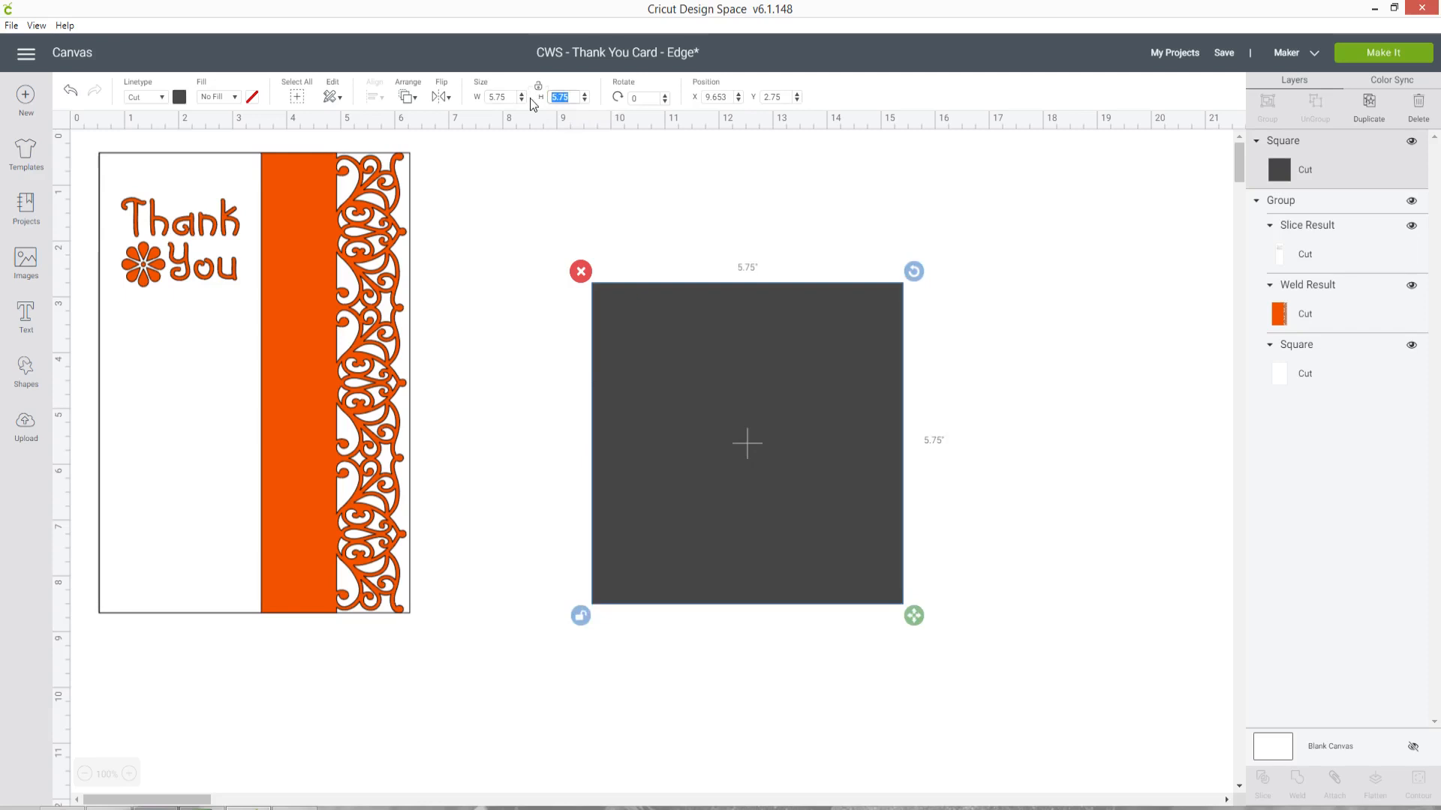
text(8.25)
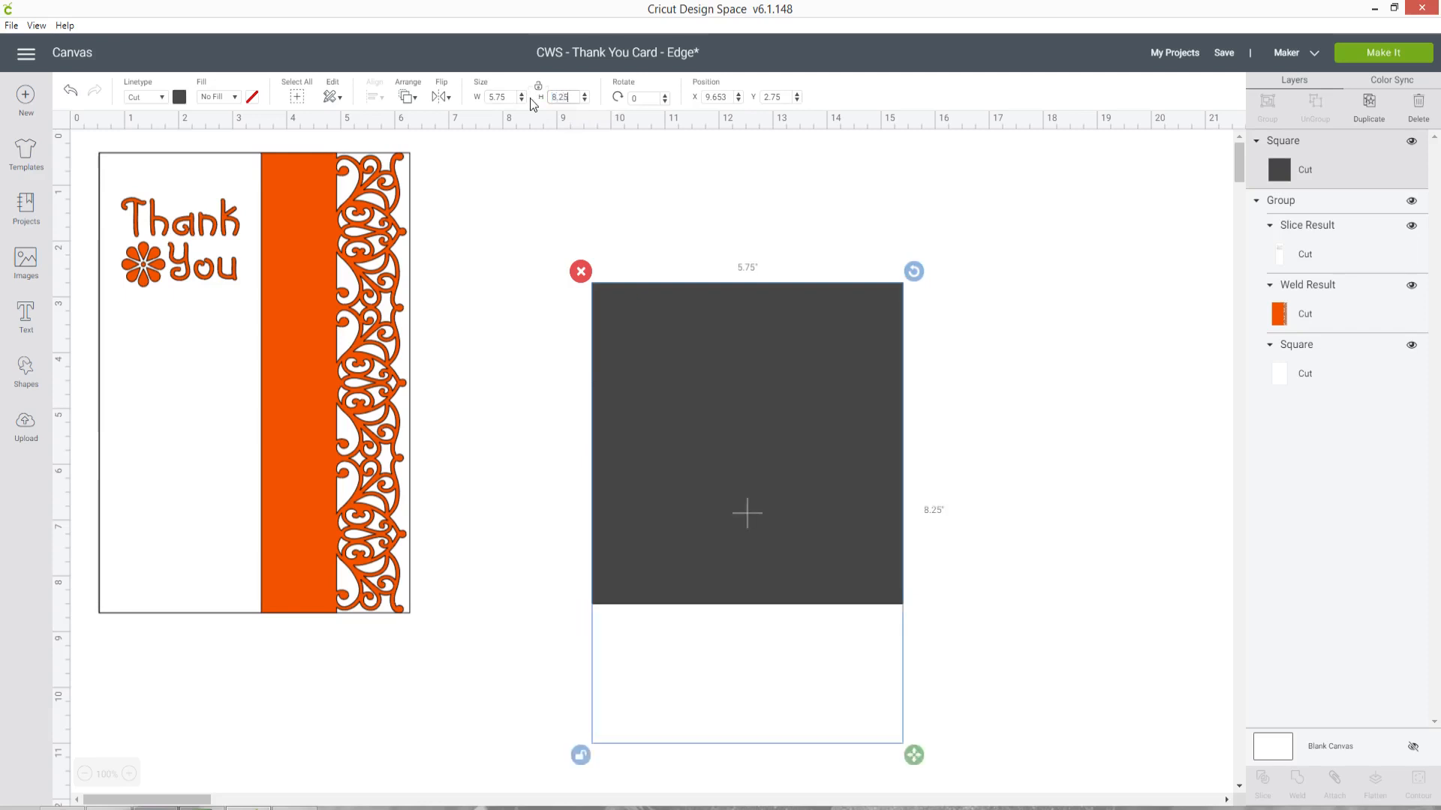
drag(731, 353, 728, 278)
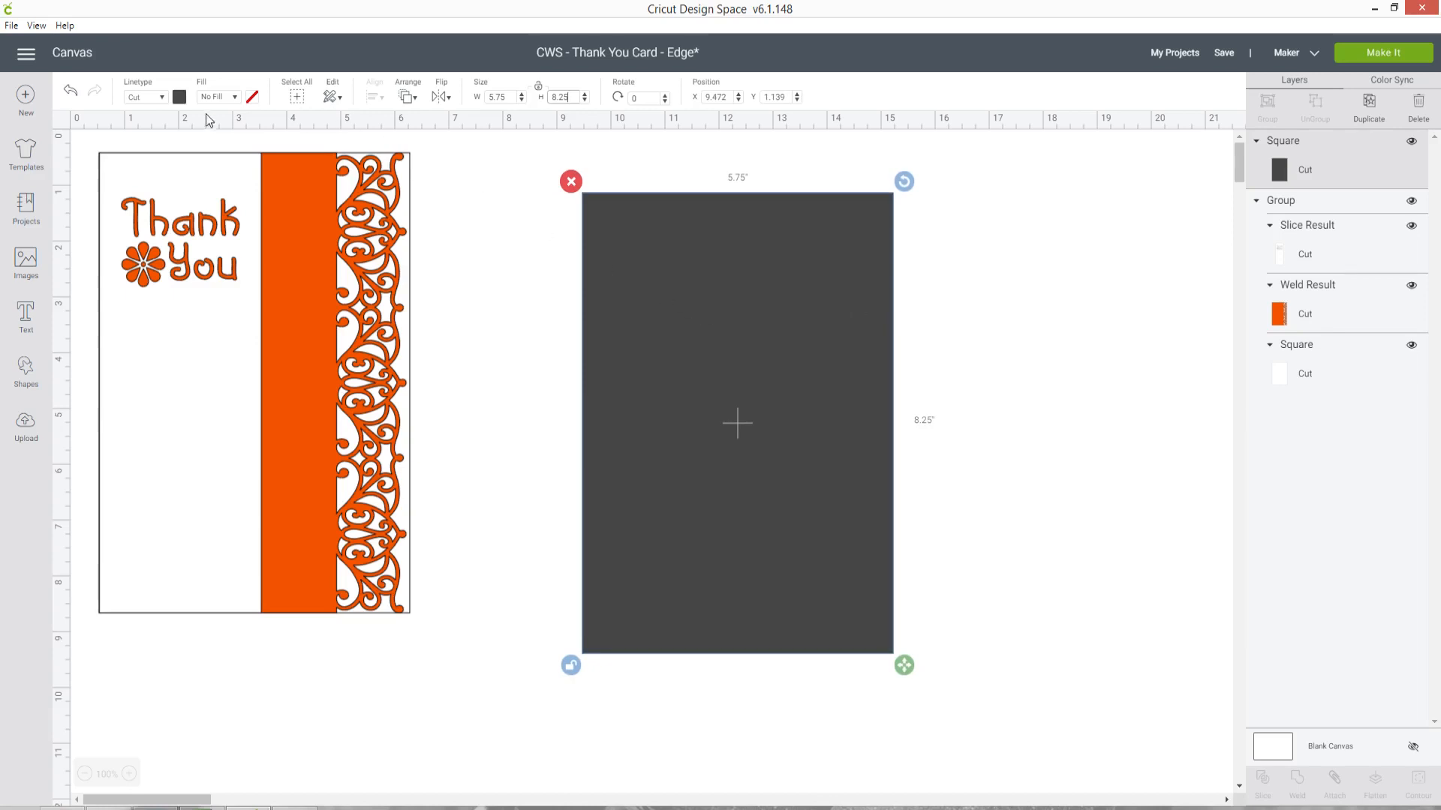
Recolor the new 5.75 by 8.25 inch rectangle with the project's existing white material color
click(179, 96)
click(197, 154)
click(926, 300)
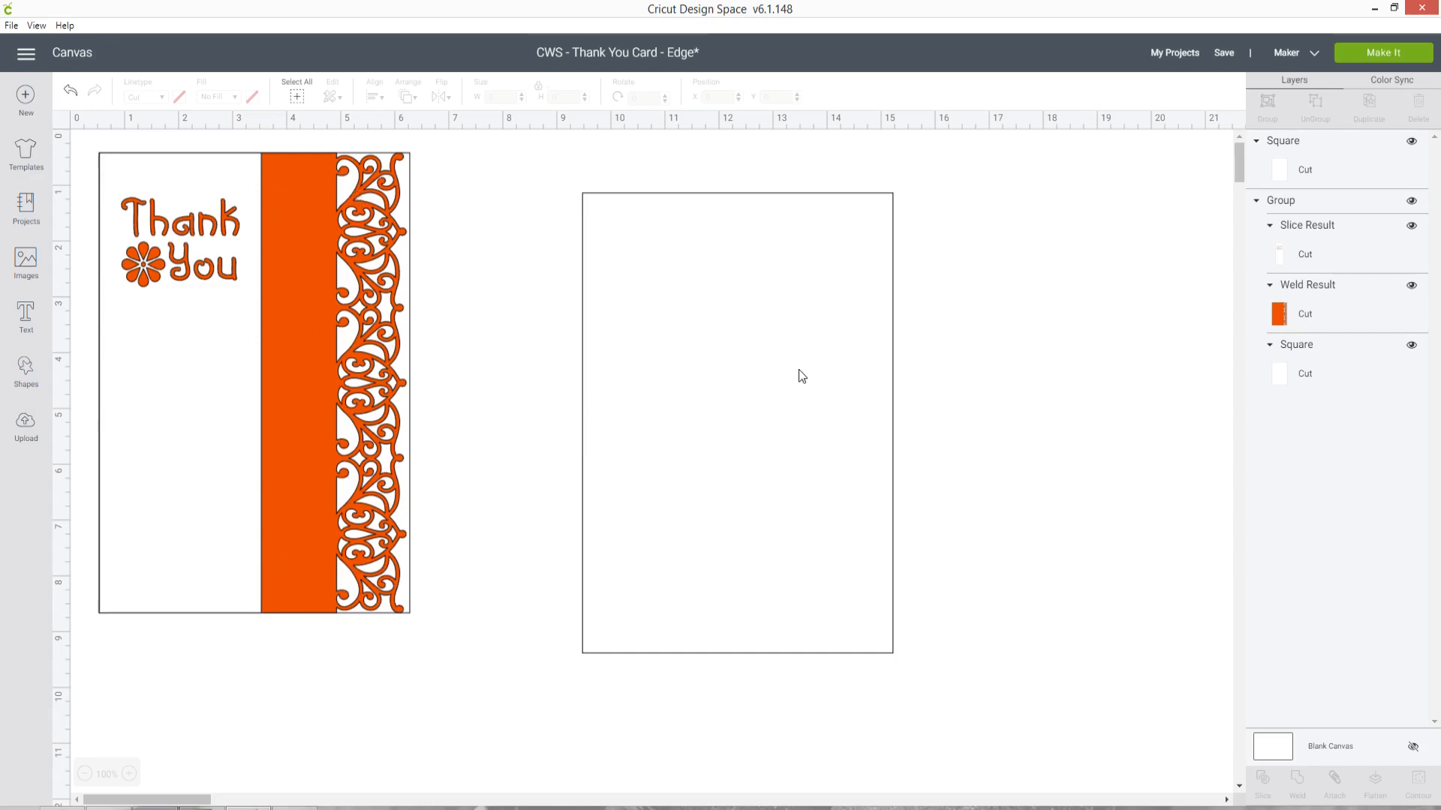
Search the Cricut image library for "border"
click(25, 262)
click(654, 148)
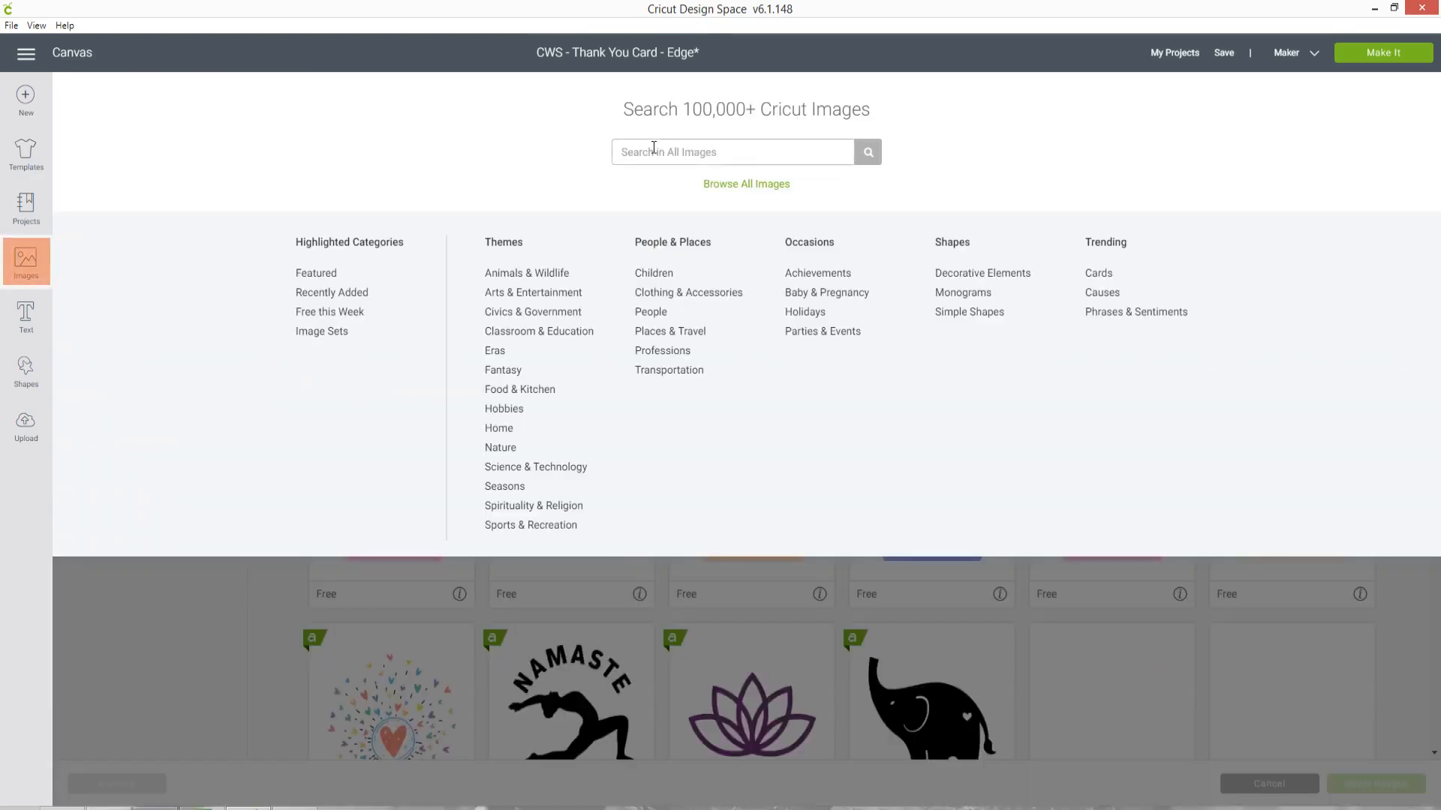
text(border)
key(Return)
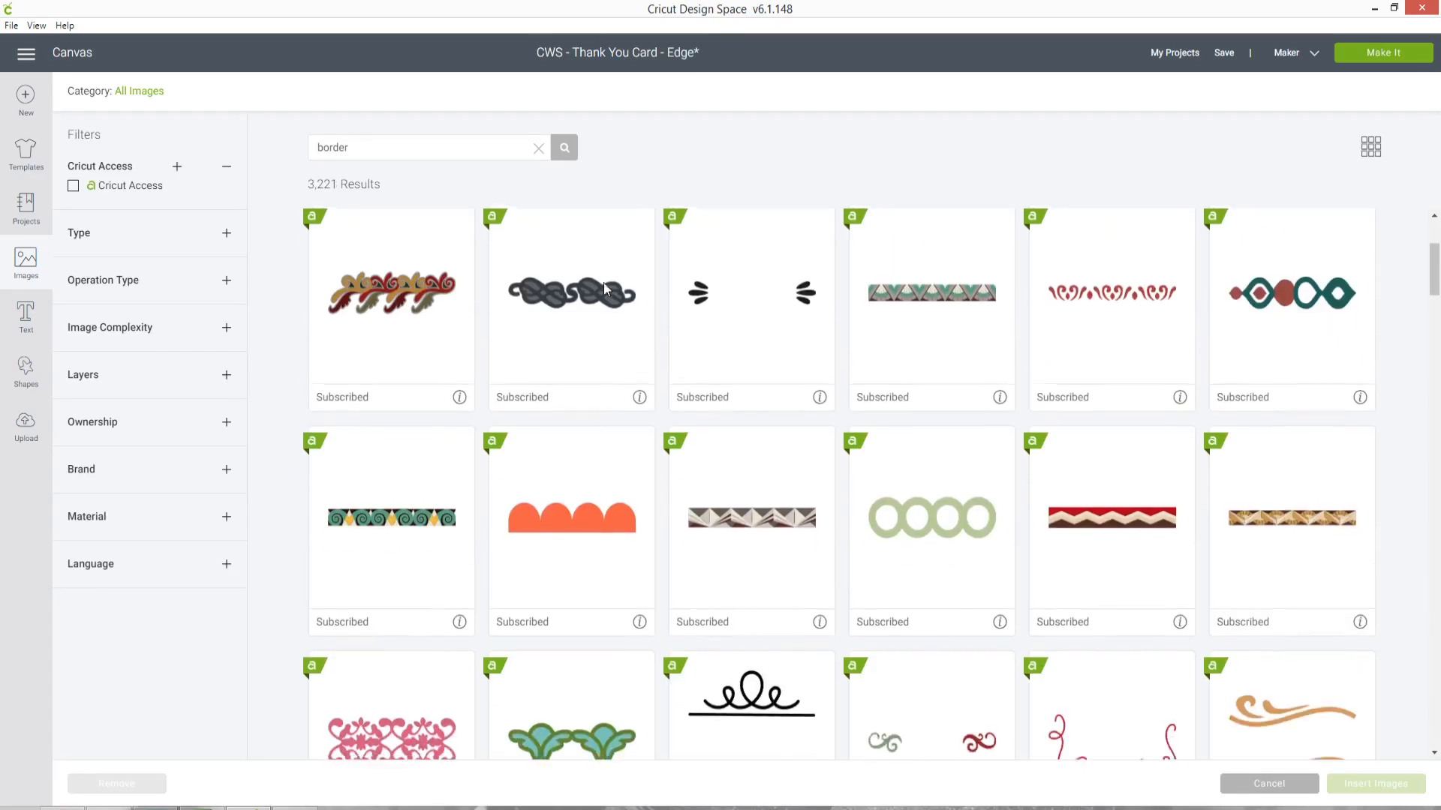
Find the purple scrollwork border that matches the sample card's lace edge and insert it on the canvas
scroll(603, 282, down, 3)
scroll(604, 282, down, 5)
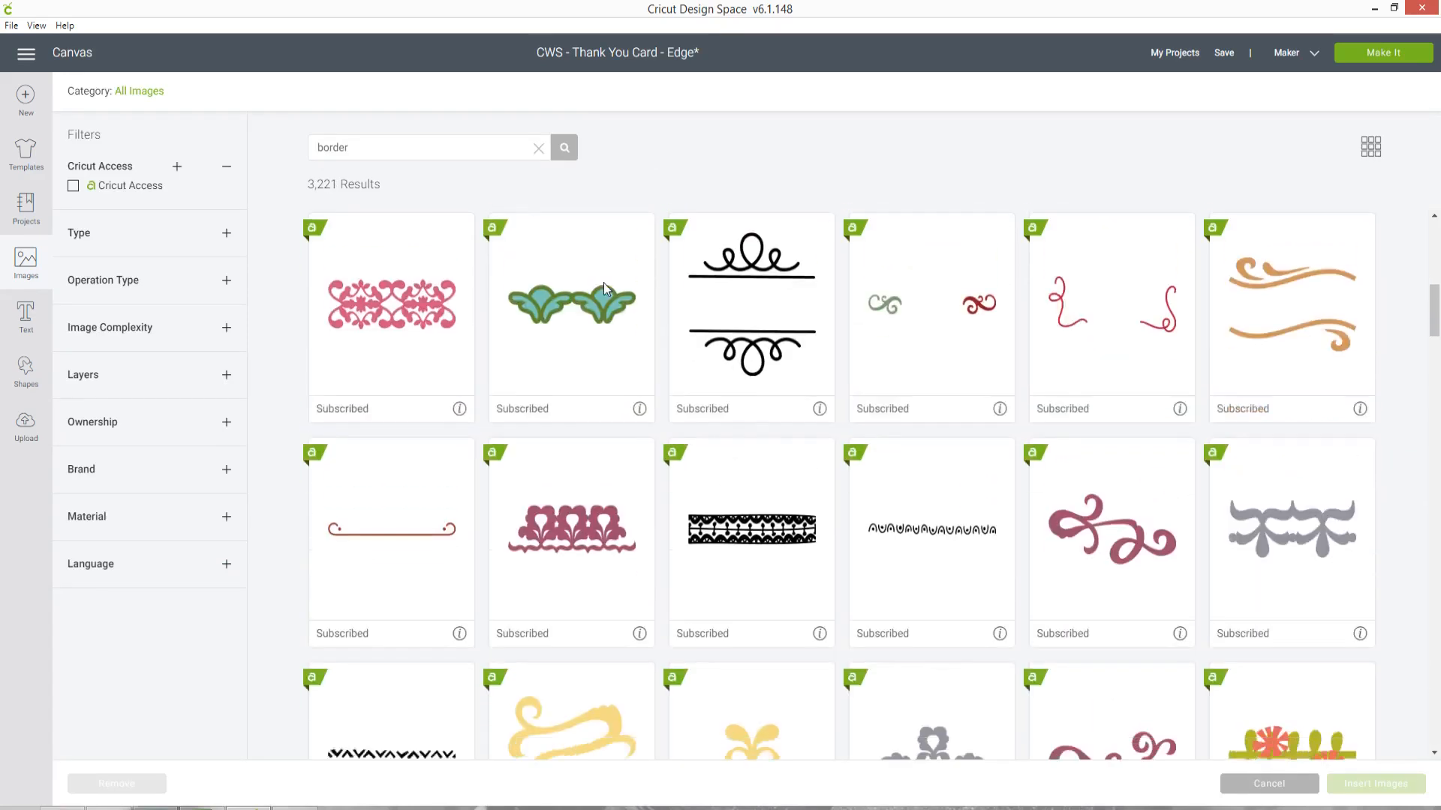
scroll(605, 287, down, 5)
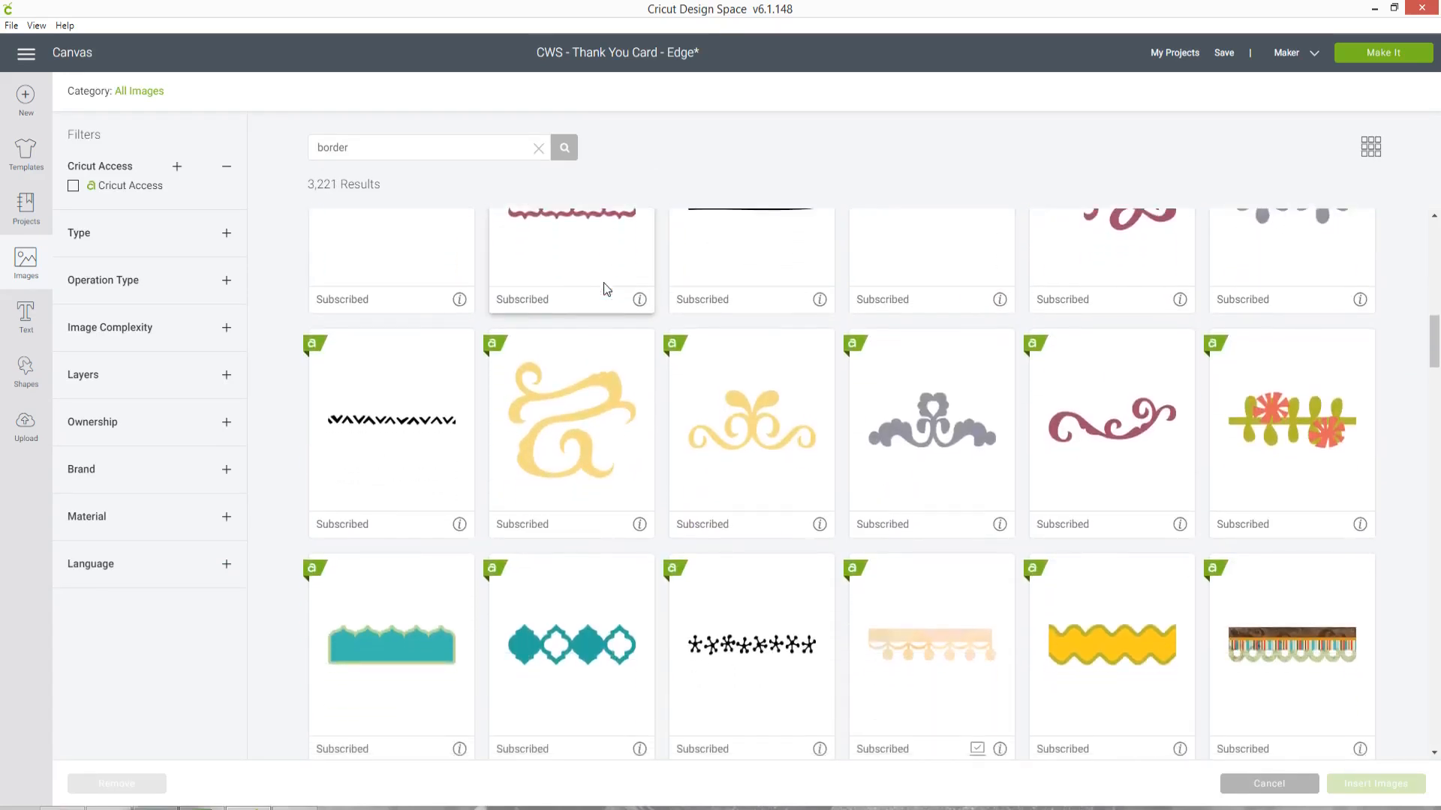
scroll(607, 289, down, 5)
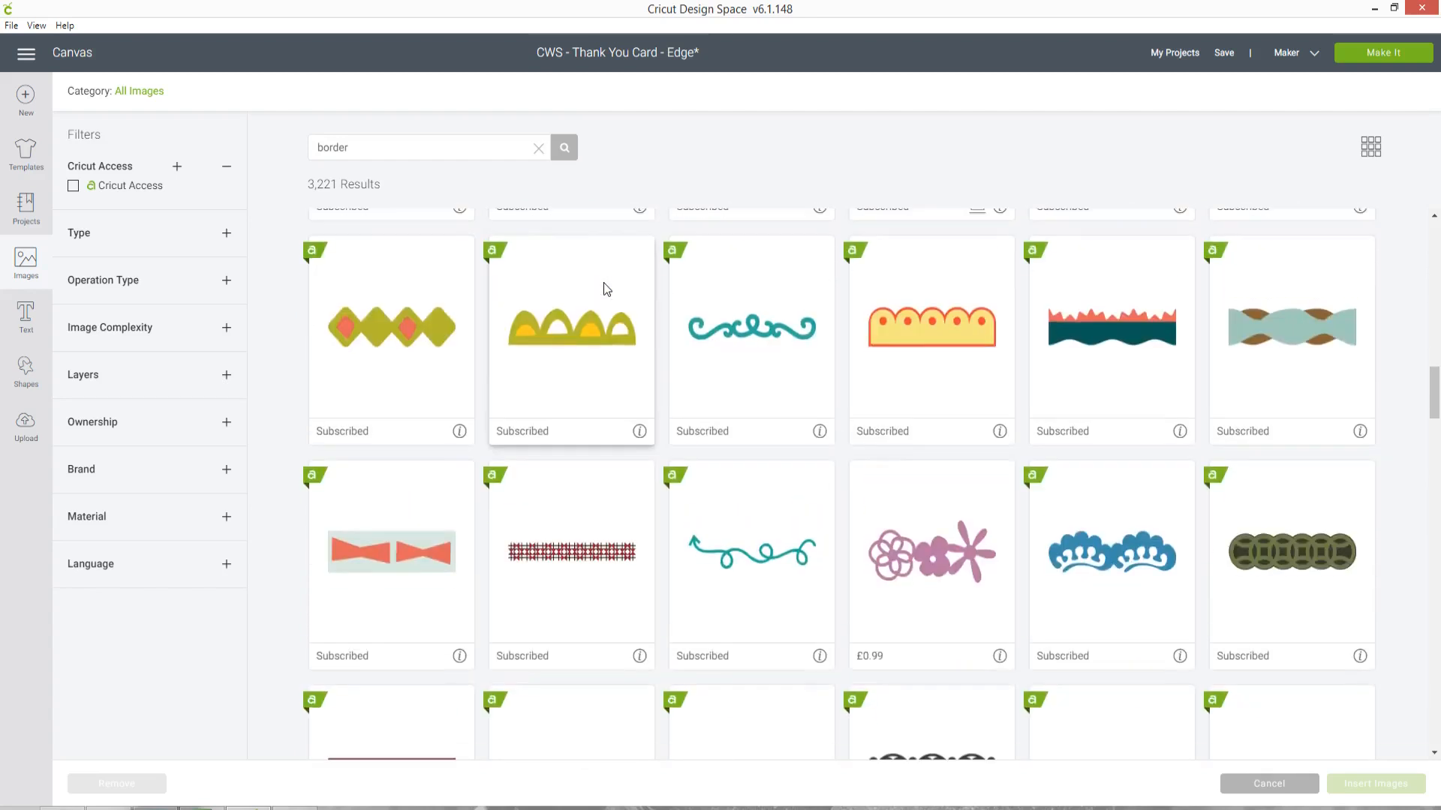
scroll(1040, 461, down, 3)
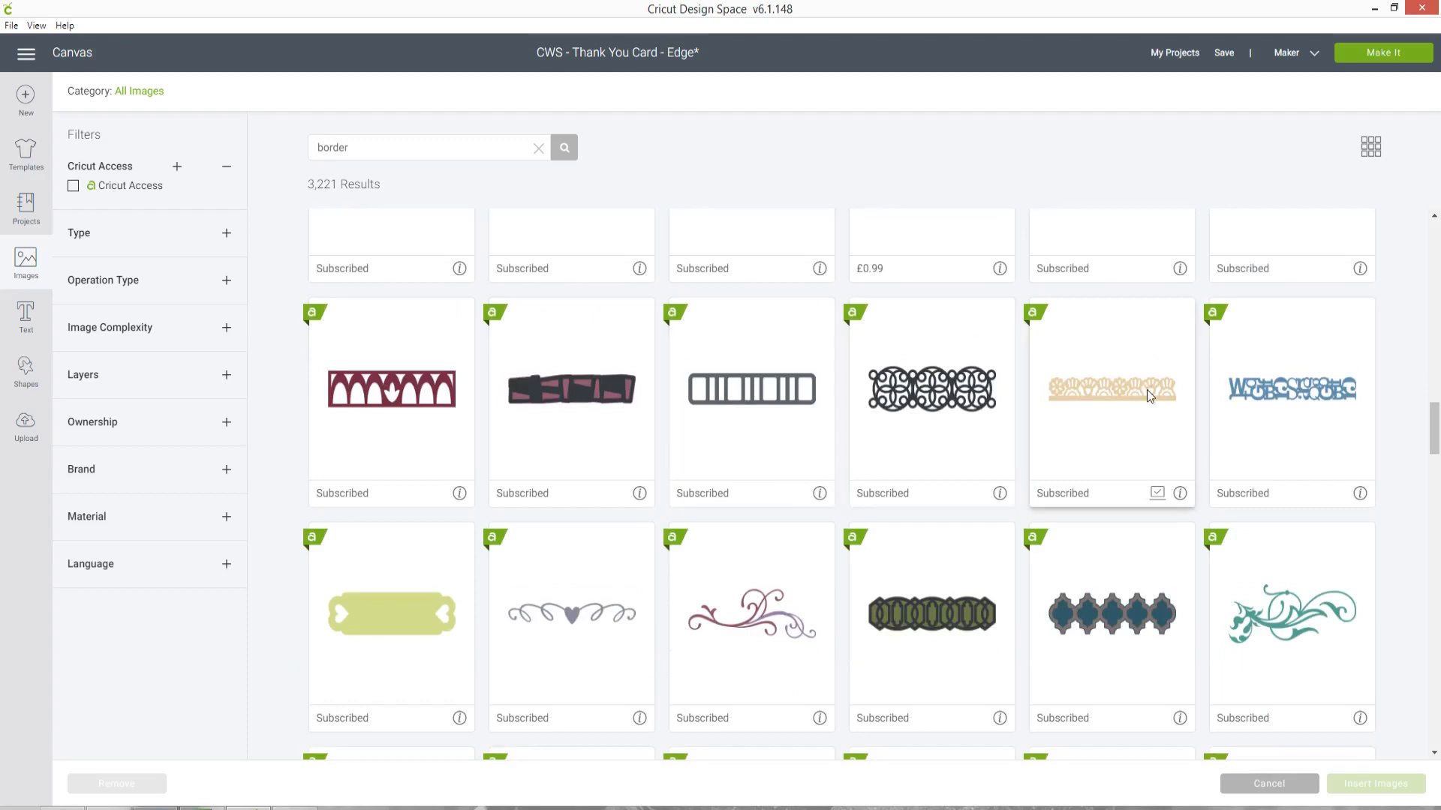
click(1125, 386)
click(1124, 386)
scroll(1093, 431, down, 4)
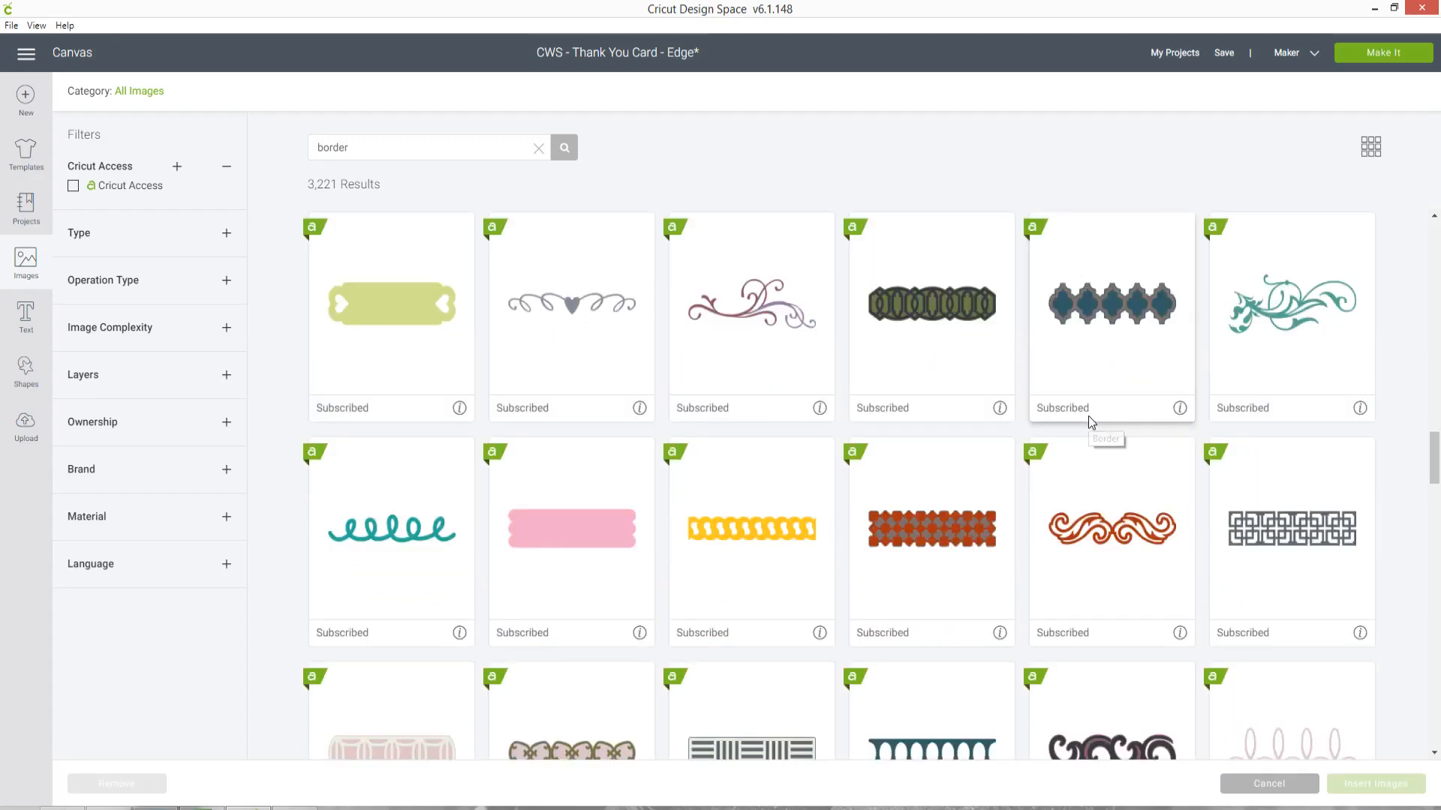
scroll(1091, 420, down, 3)
scroll(1088, 419, down, 3)
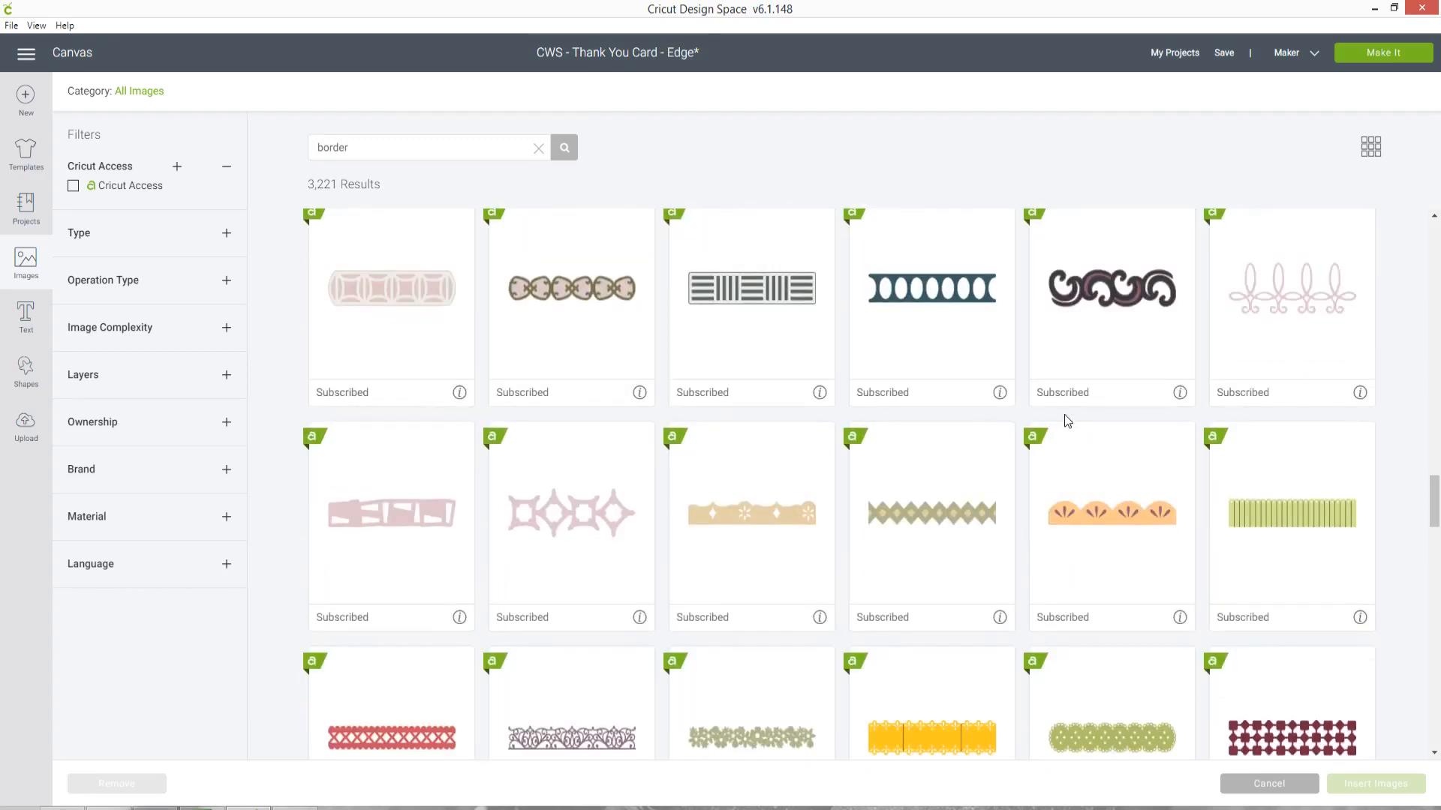
scroll(1058, 411, down, 2)
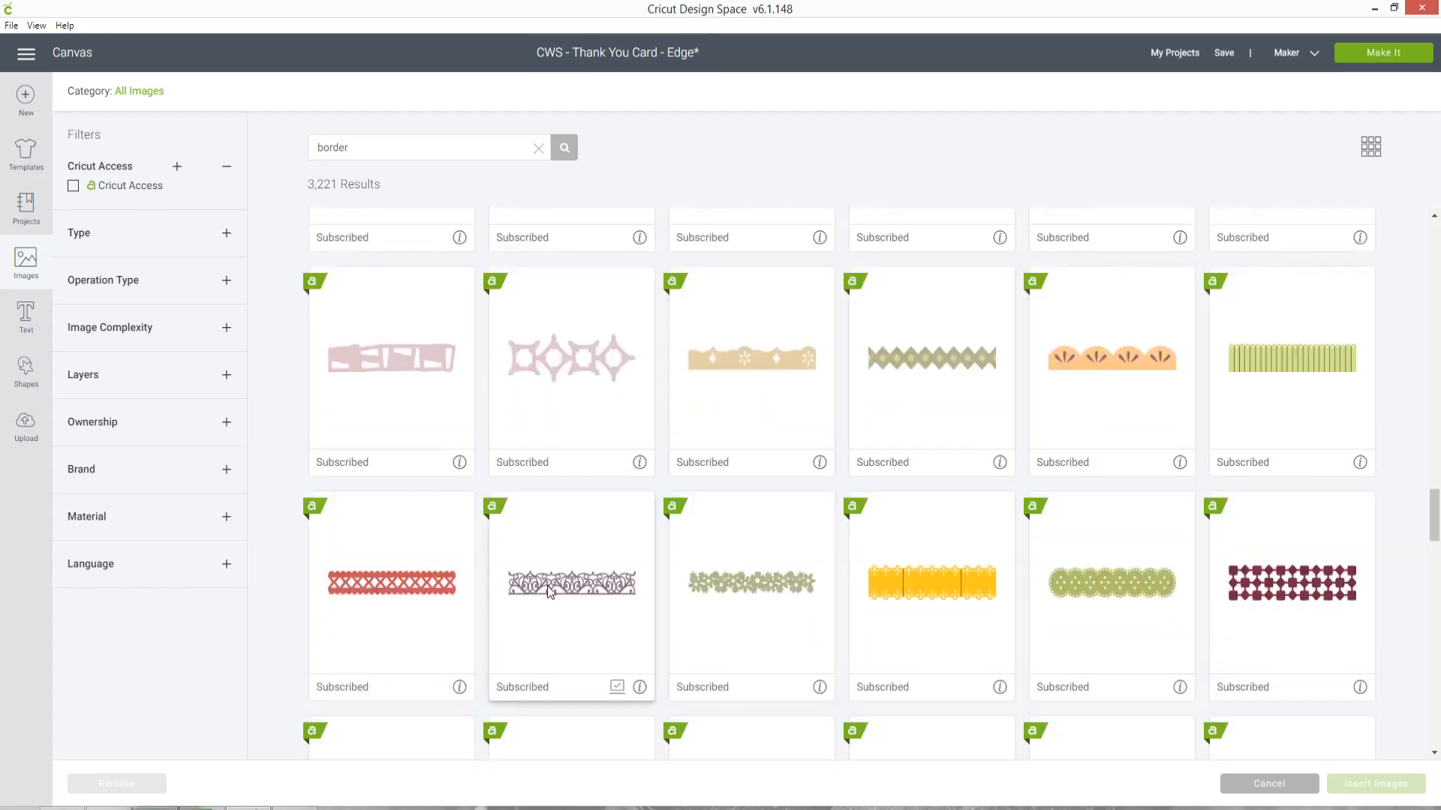
click(582, 584)
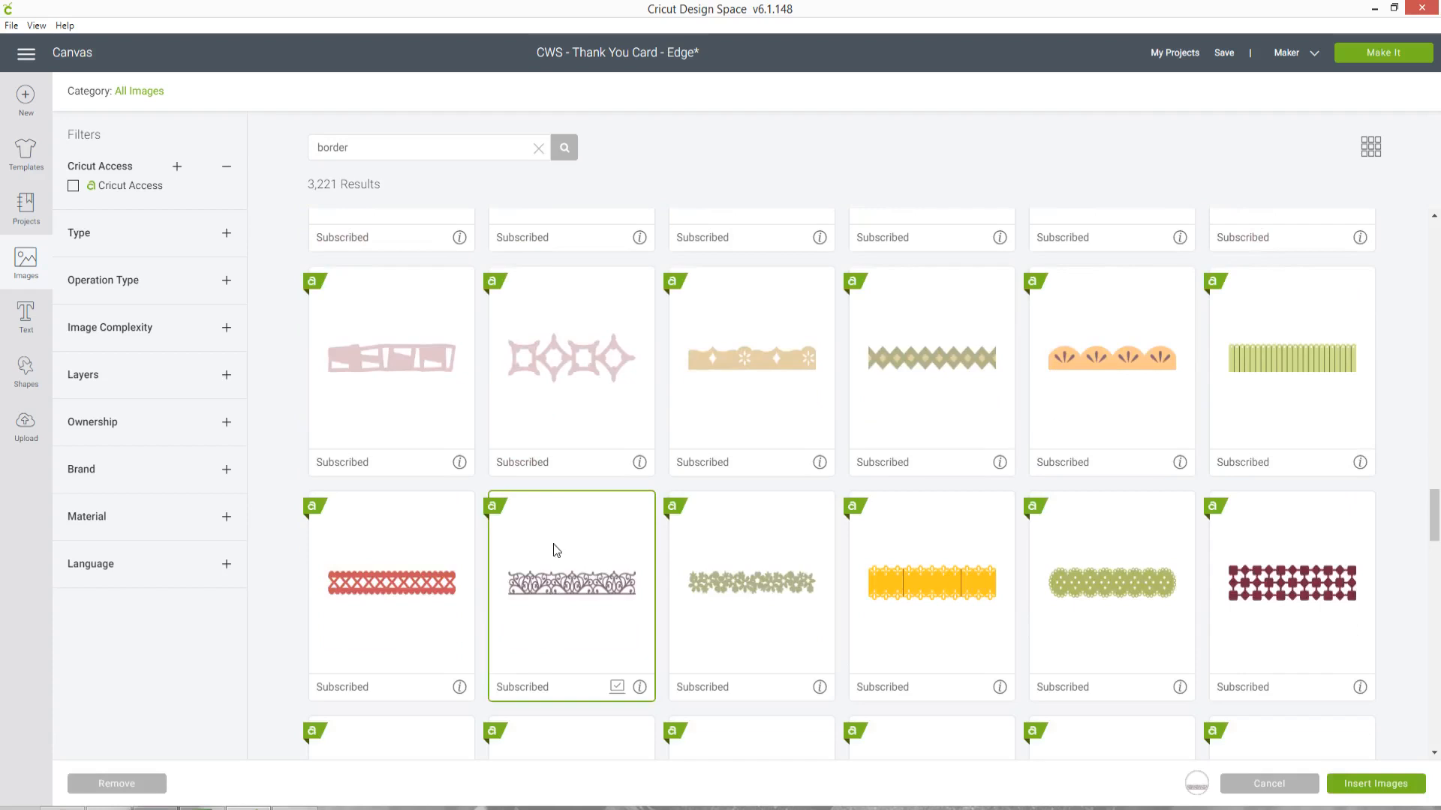
scroll(573, 548, down, 1)
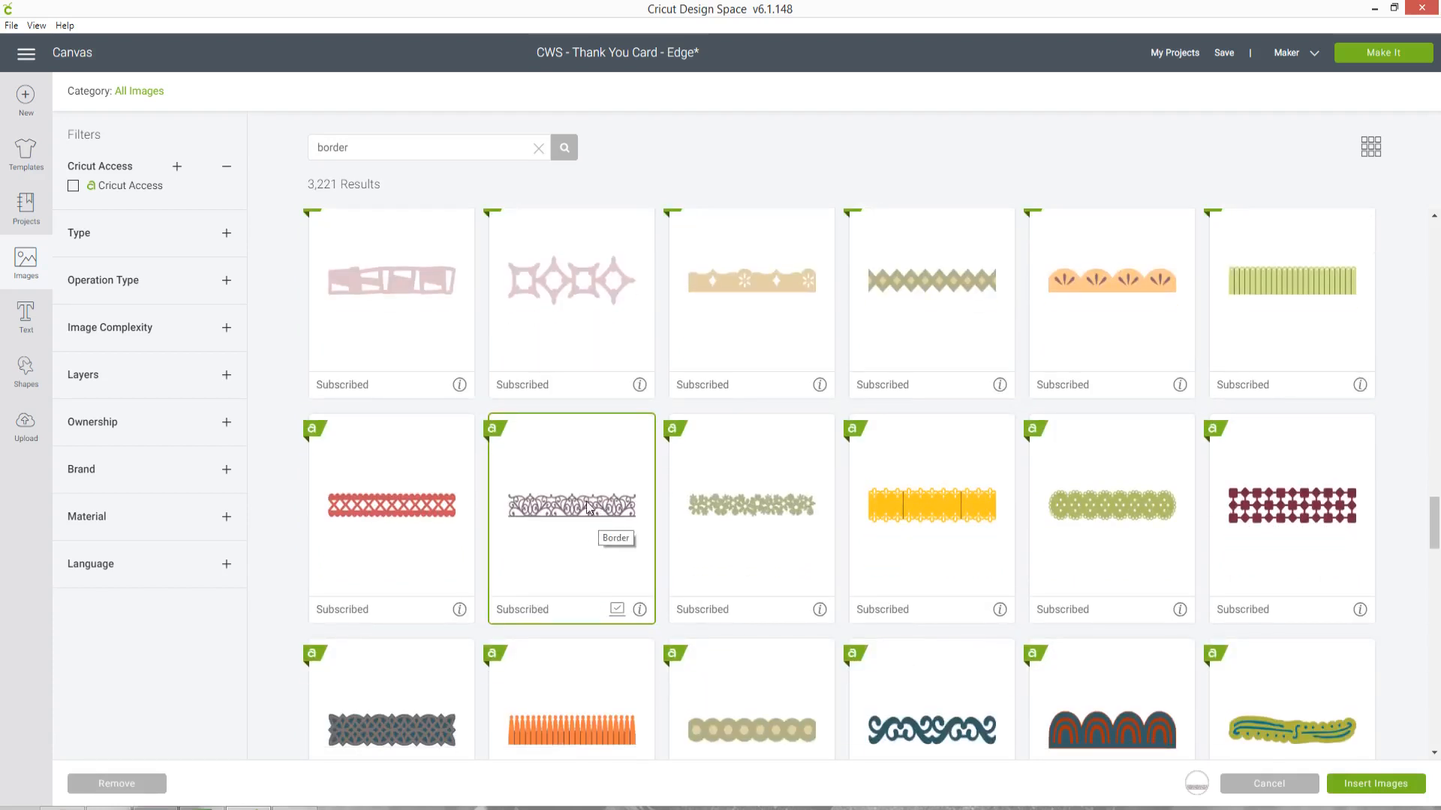
click(1388, 788)
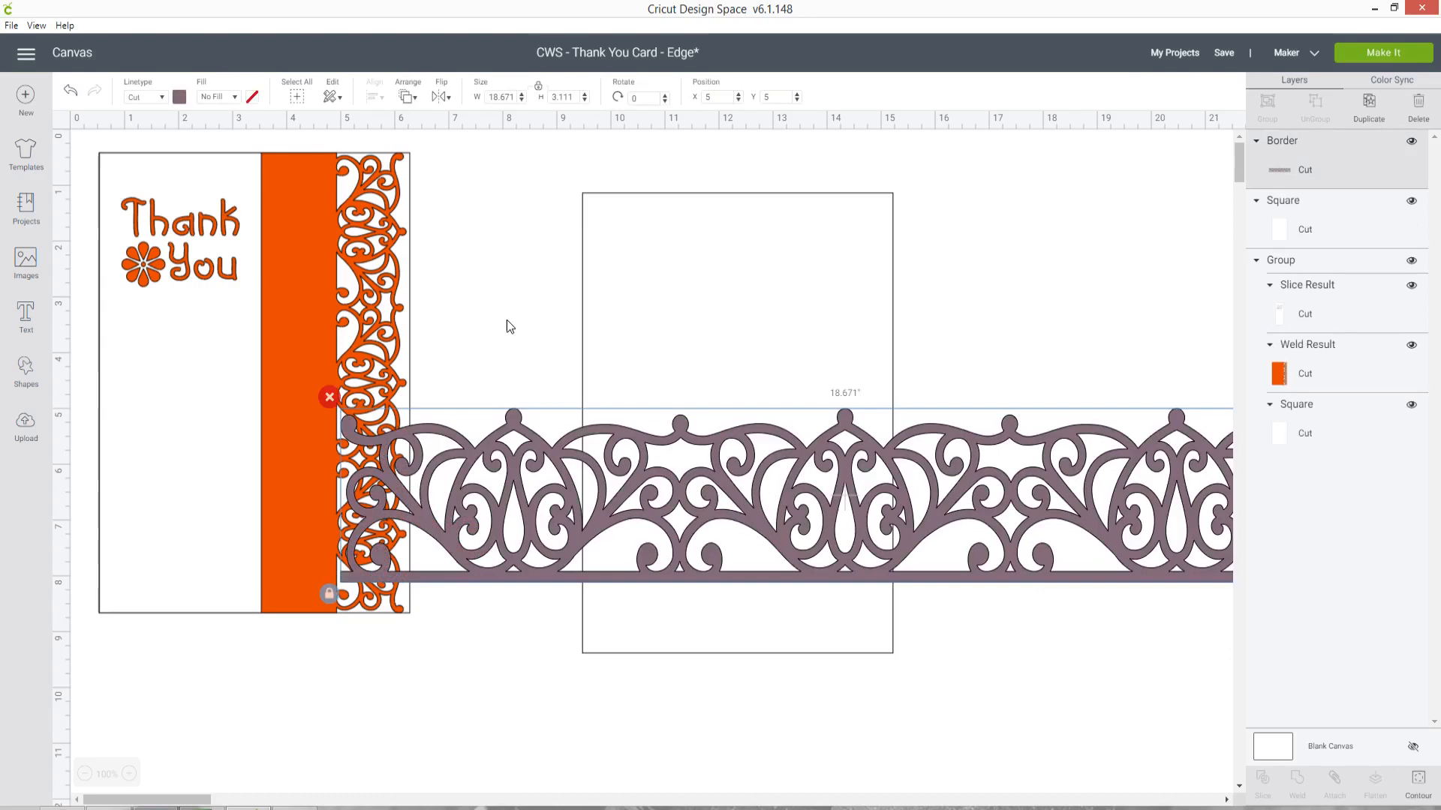
Move the inserted border fully into view and rotate it 90 degrees so it runs vertically
drag(784, 546, 616, 496)
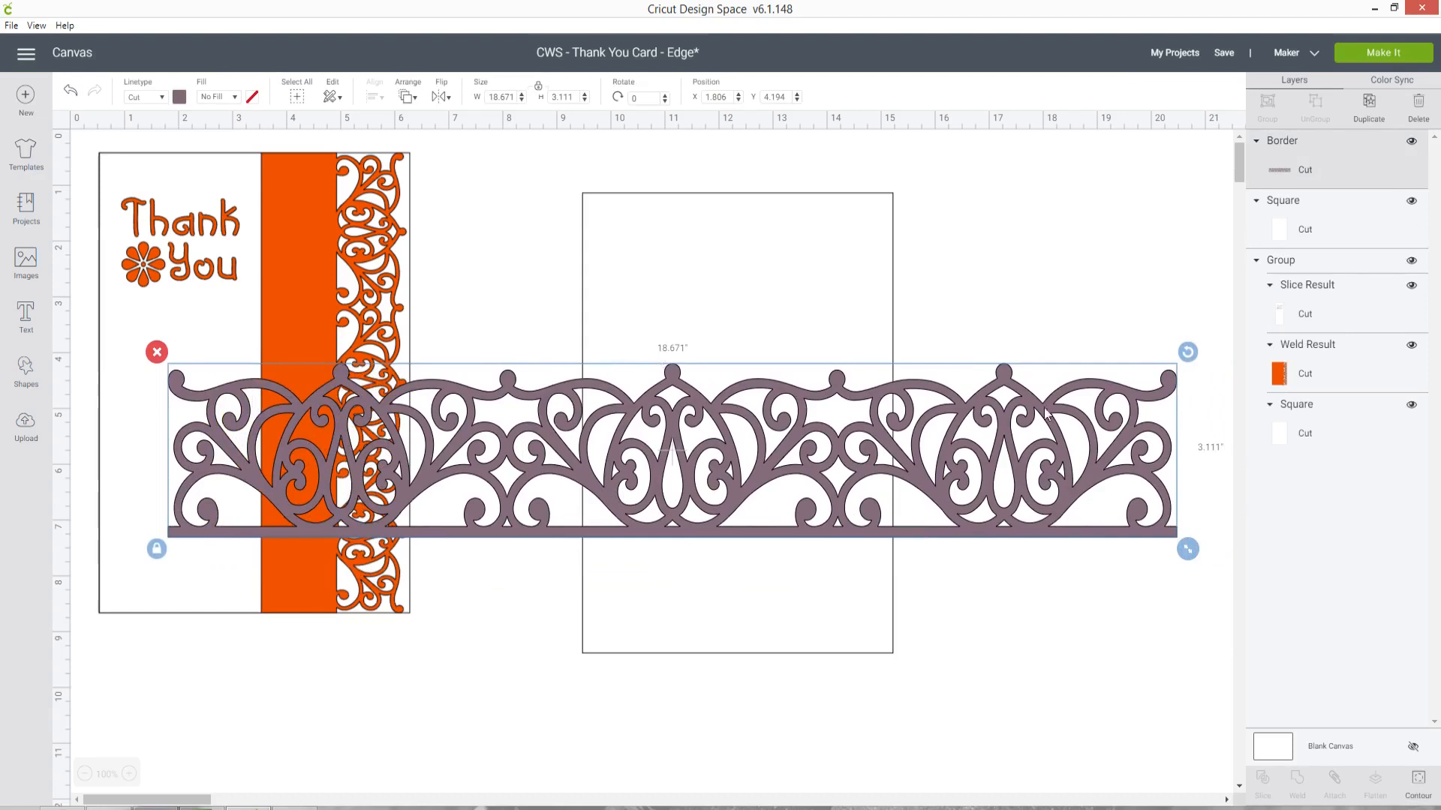
drag(649, 98, 625, 97)
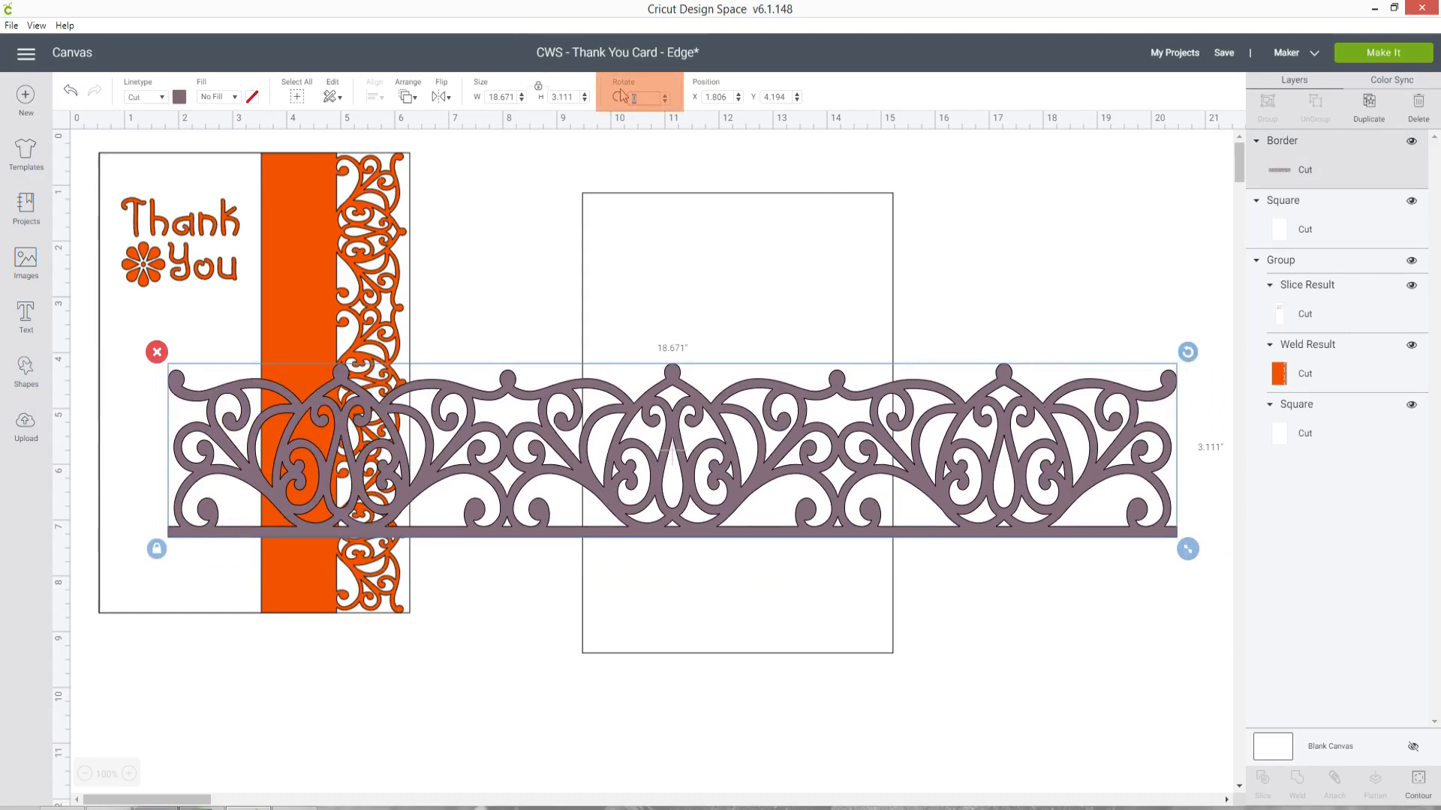
text(90)
key(Return)
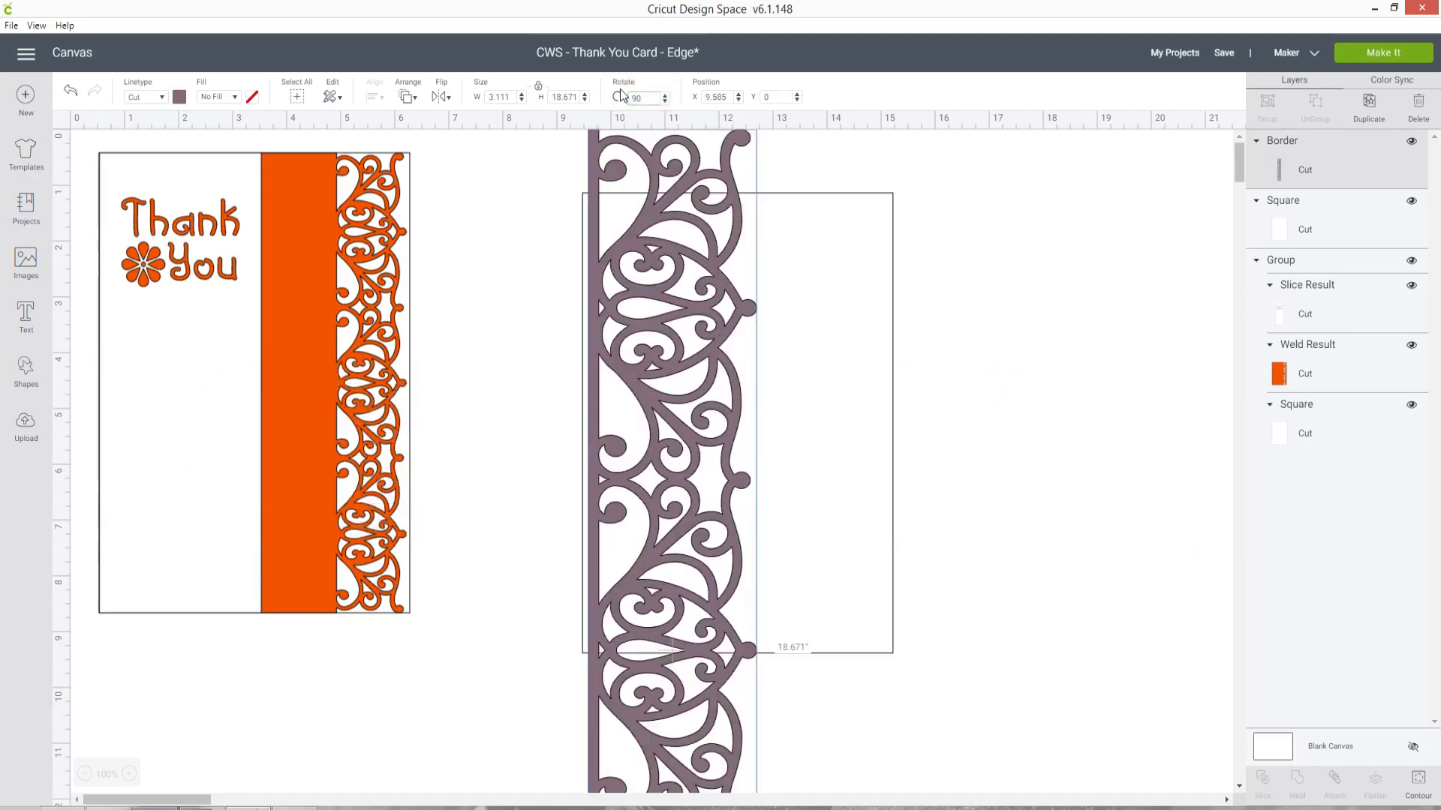
Bring the rotated border's upper end near the blank rectangle's top edge and set its height to 8.25 inches with proportions locked
drag(678, 197, 642, 250)
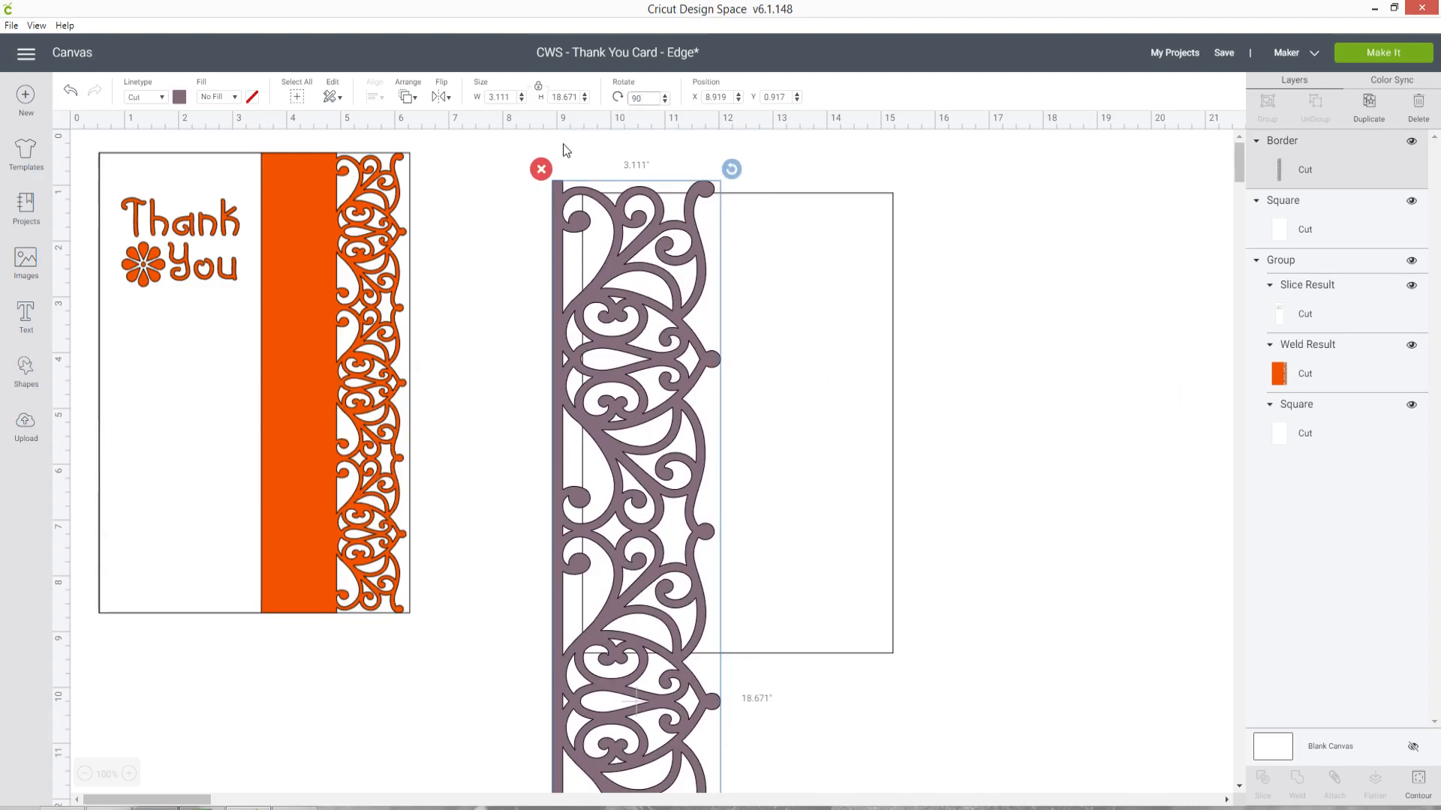
double_click(578, 97)
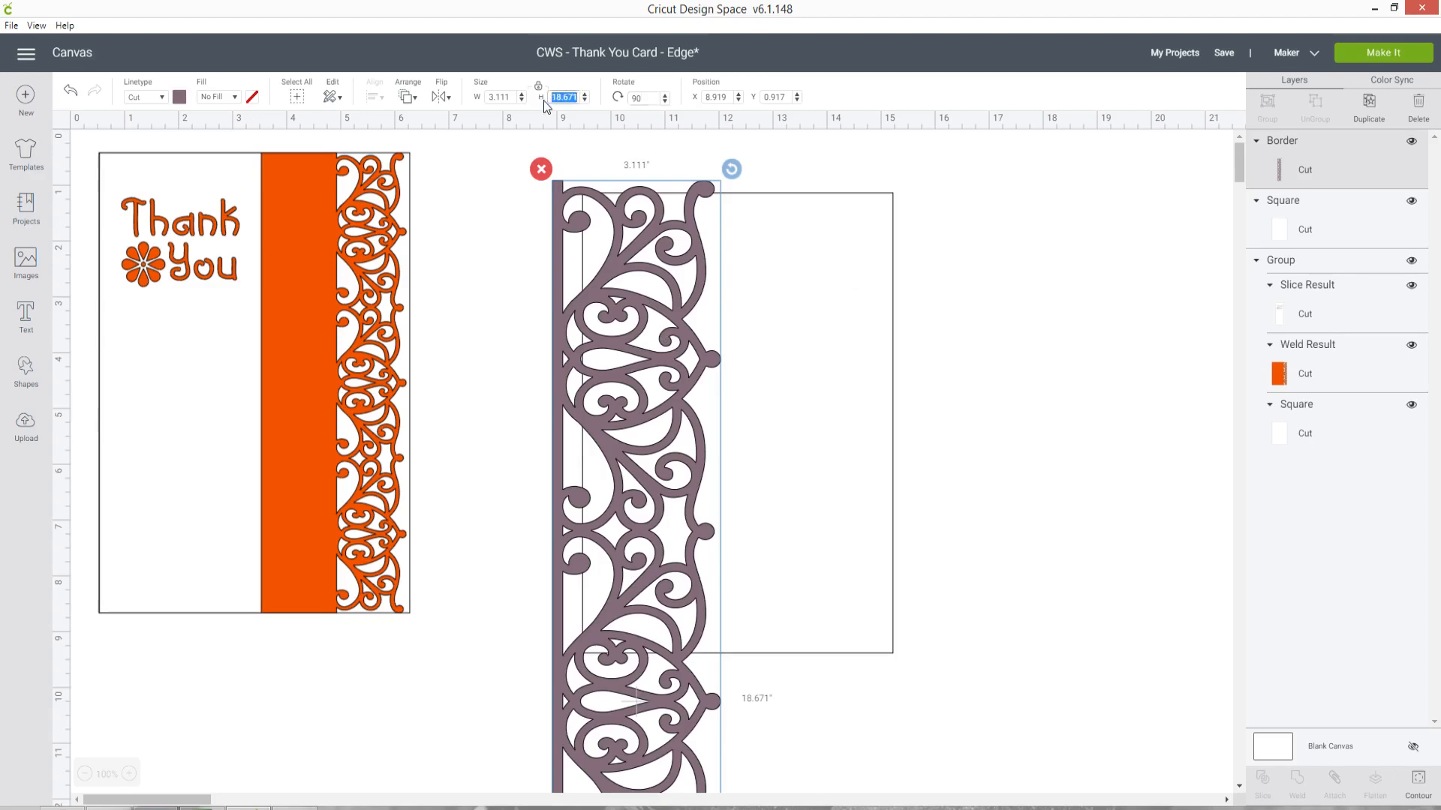
text(8.25)
key(Return)
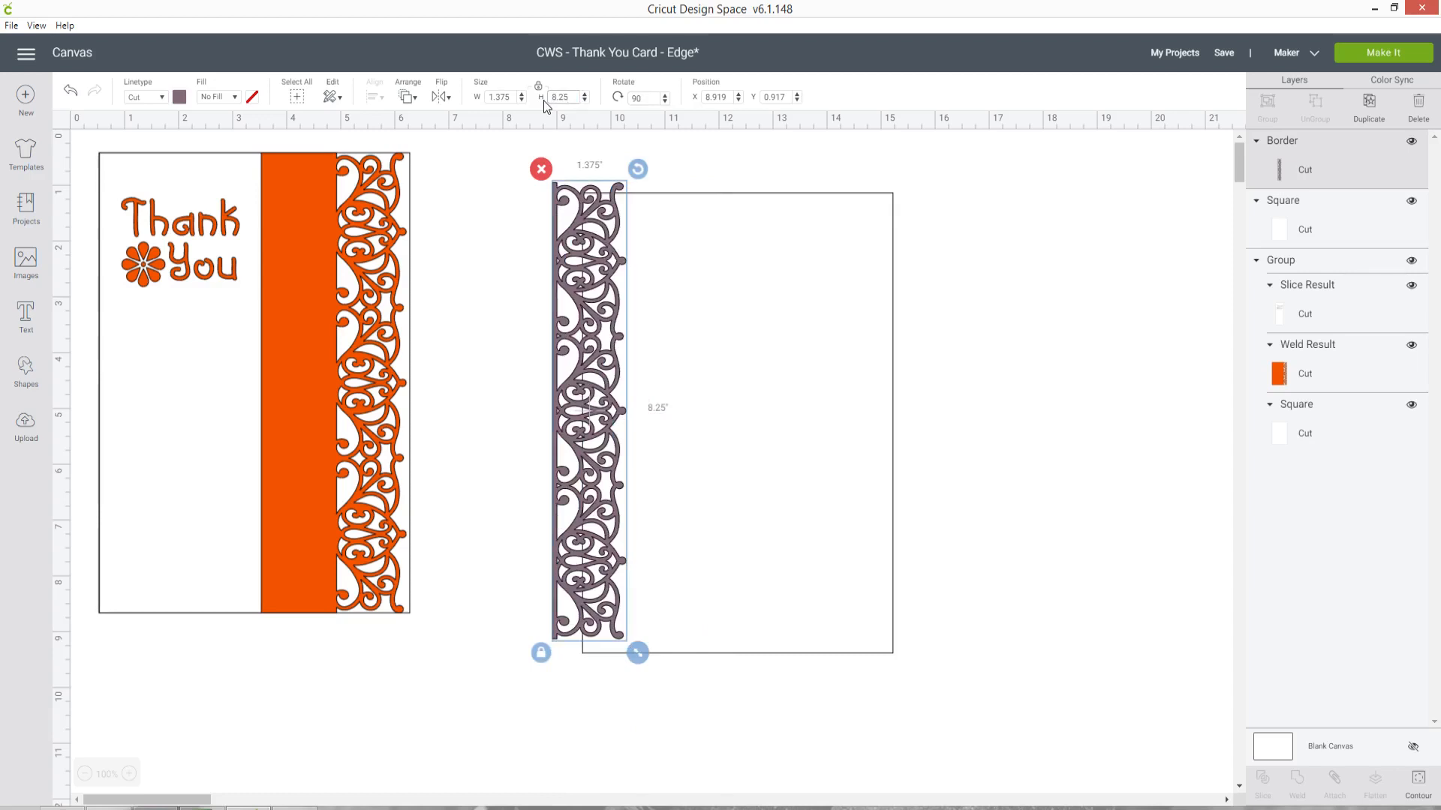
Recolor the border with the project's orange material color and place it just inside the blank rectangle's right edge
drag(582, 258, 727, 263)
click(180, 97)
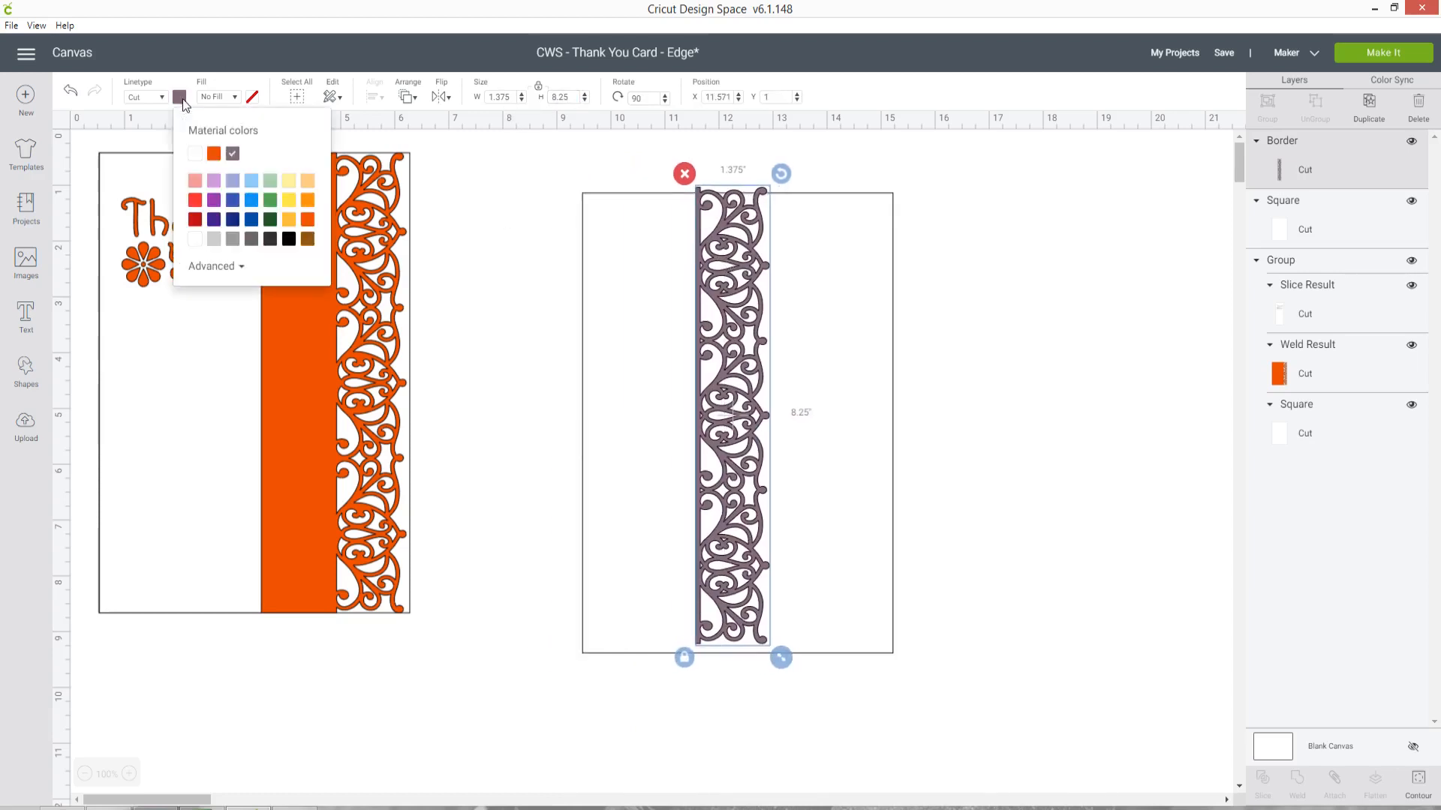
click(215, 155)
click(854, 341)
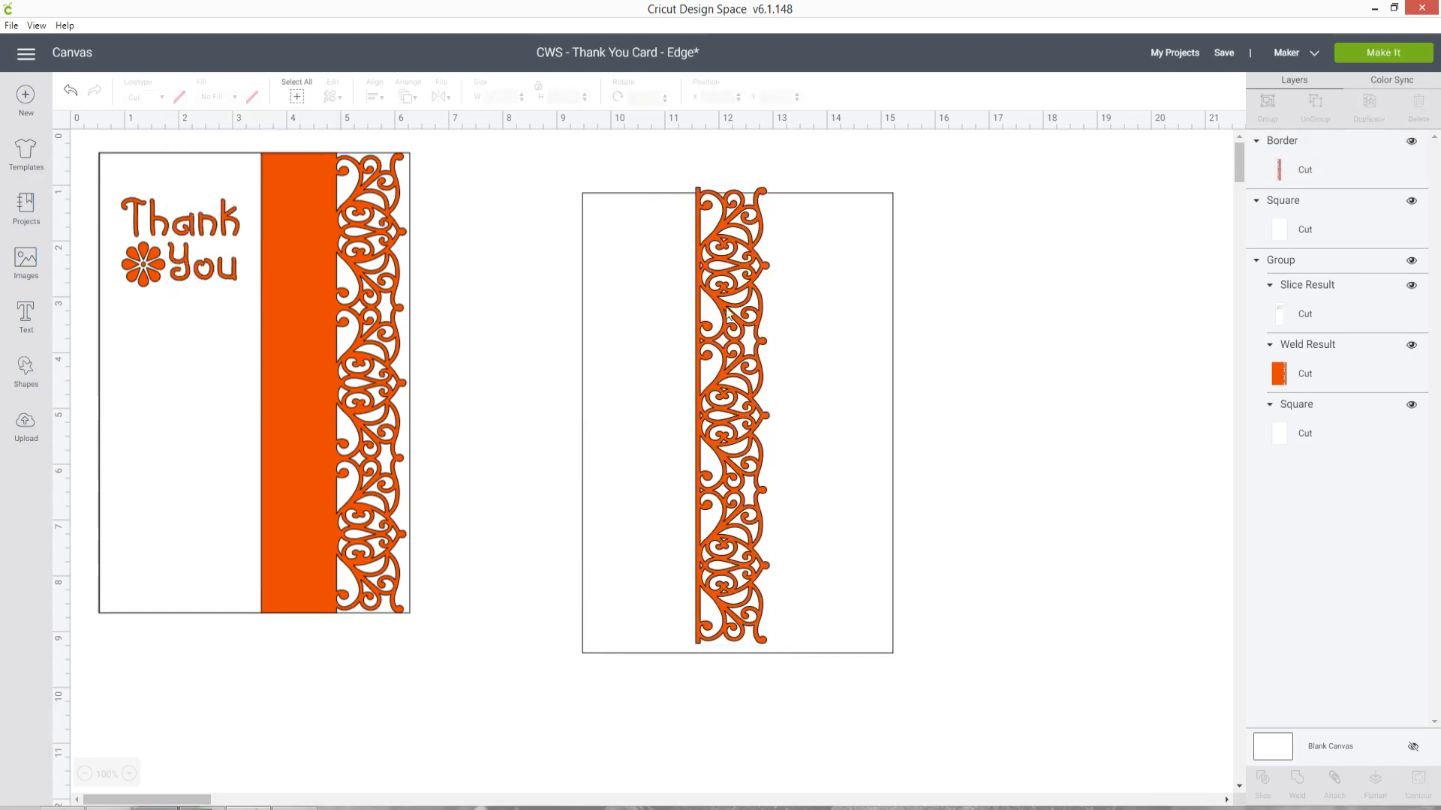
click(836, 338)
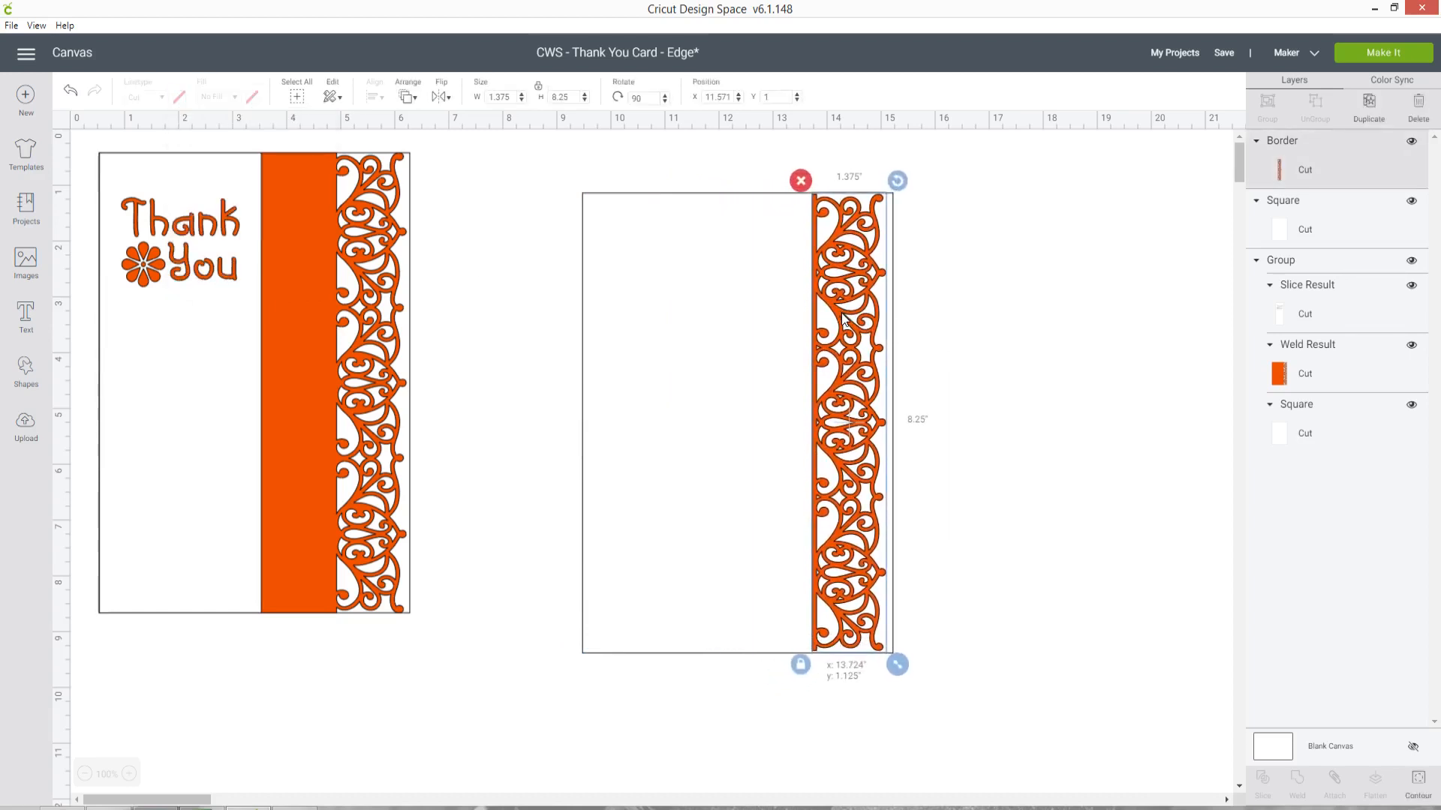
drag(843, 319, 846, 322)
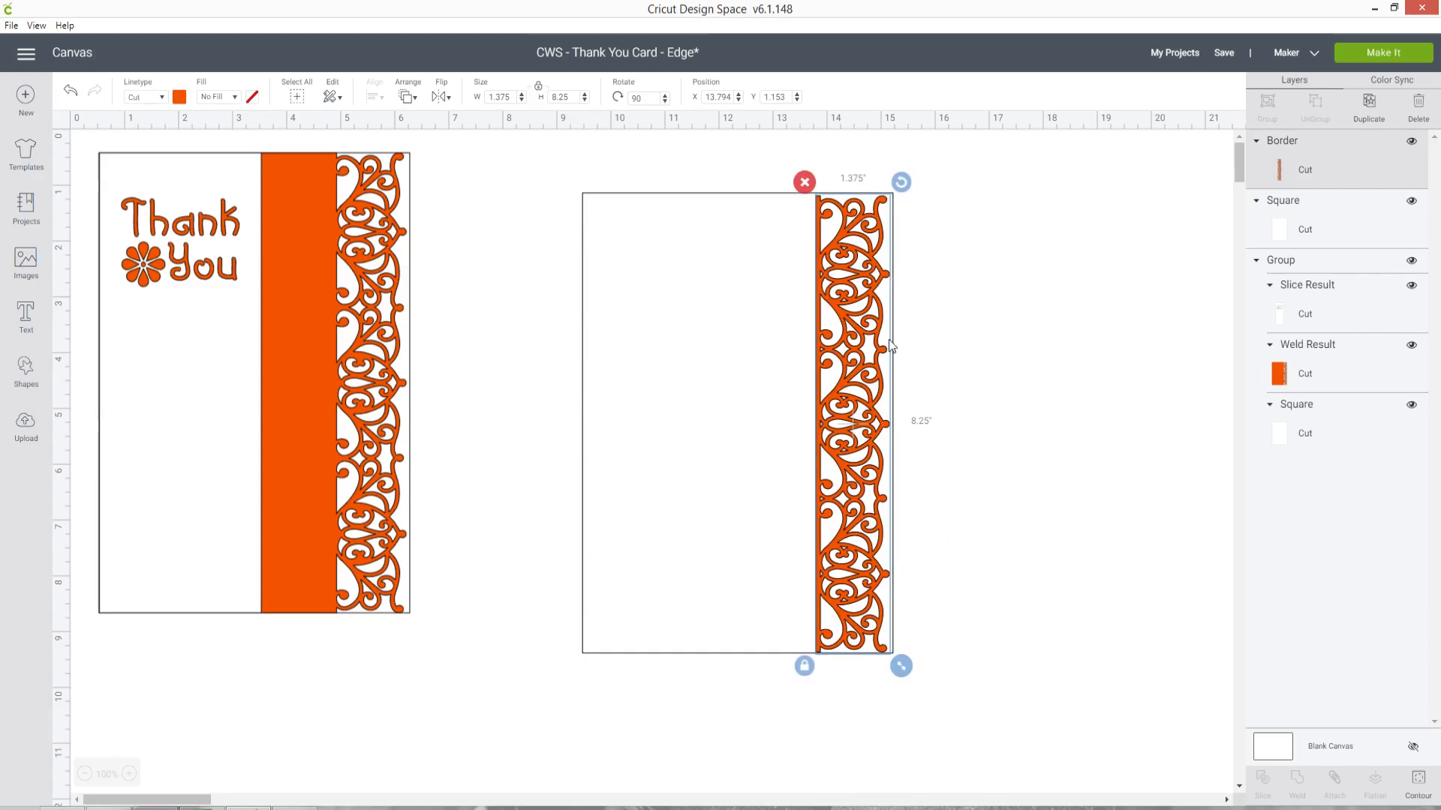
Add another square over the blank card rectangle and set its height to 8.25 inches with proportions locked
click(29, 375)
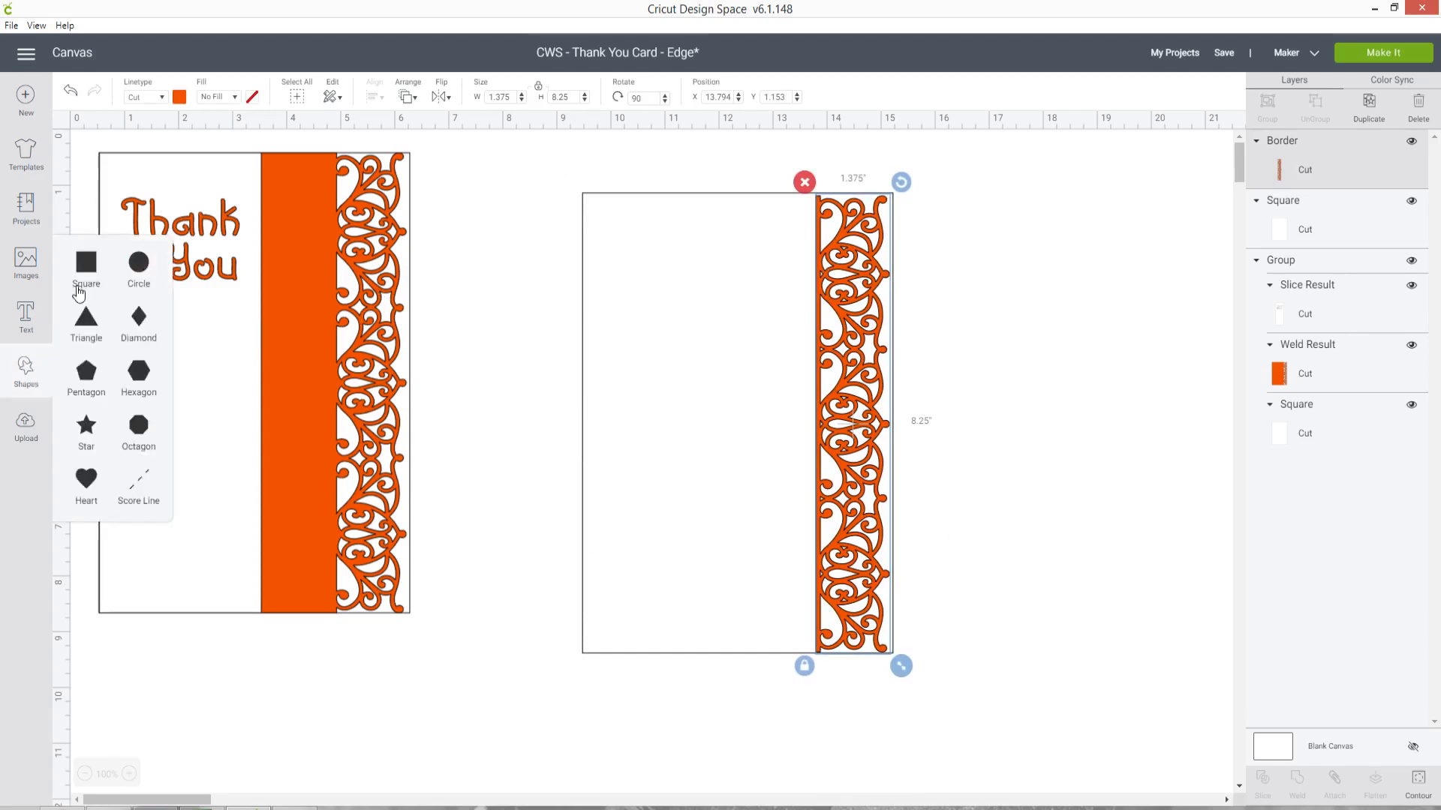
click(88, 266)
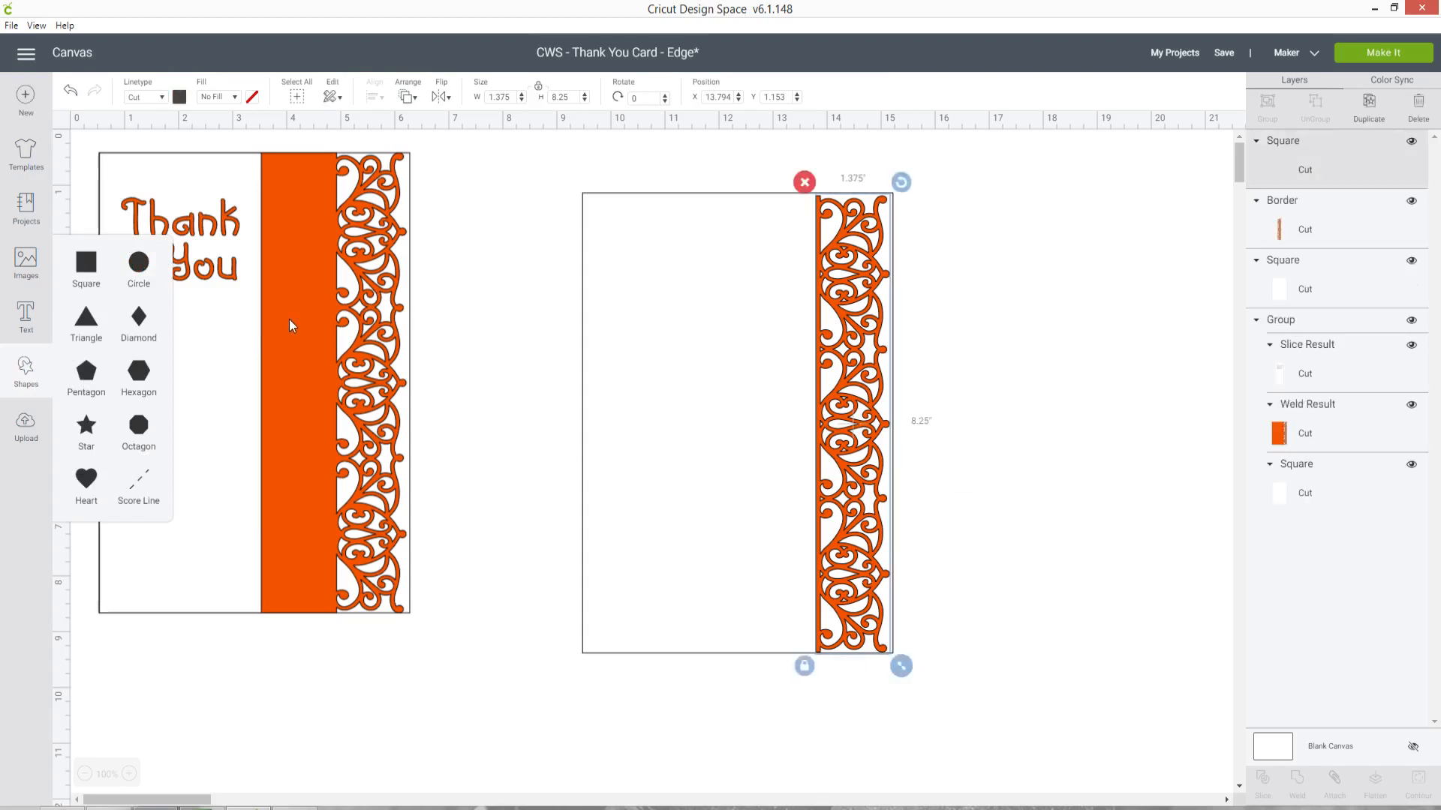
drag(287, 318, 664, 230)
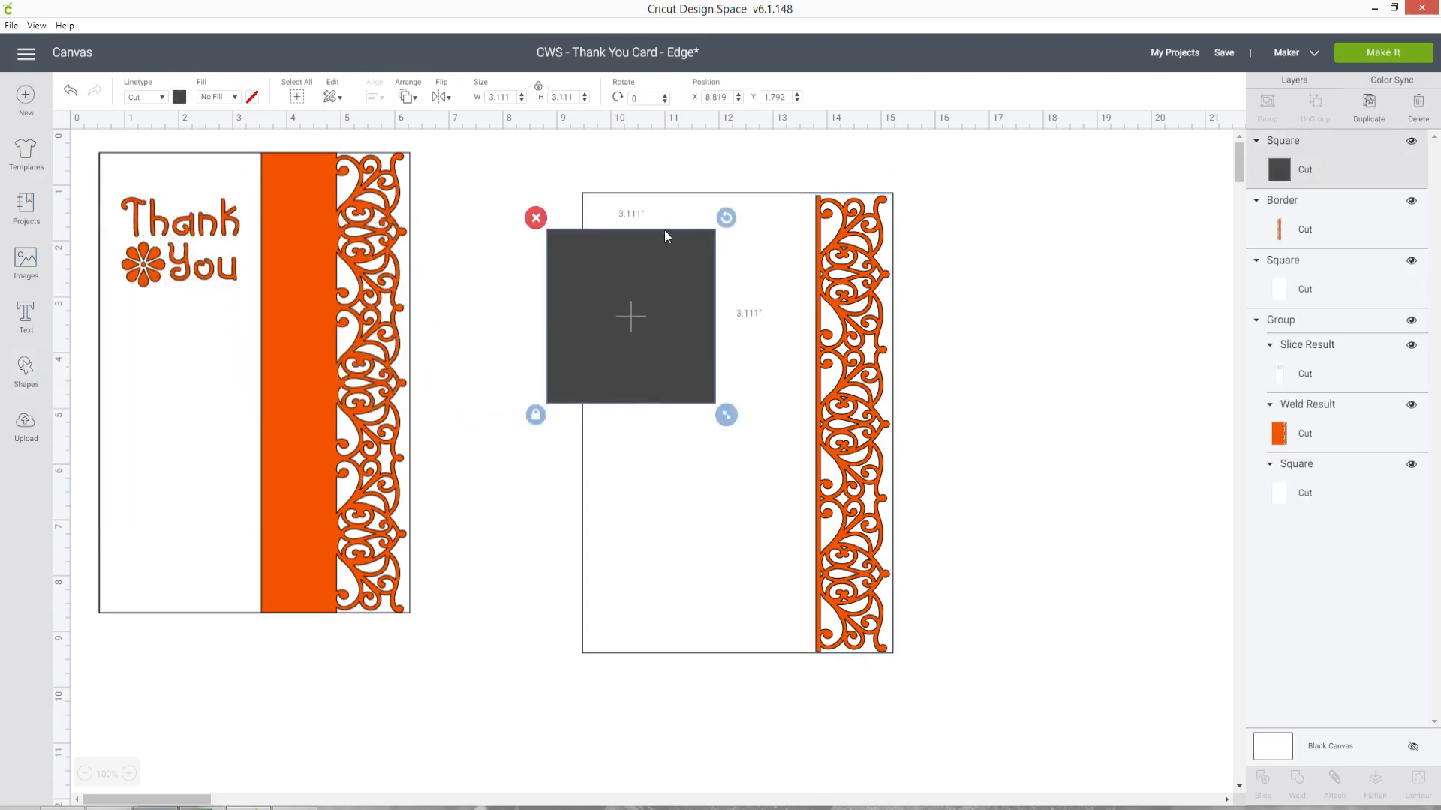
double_click(576, 97)
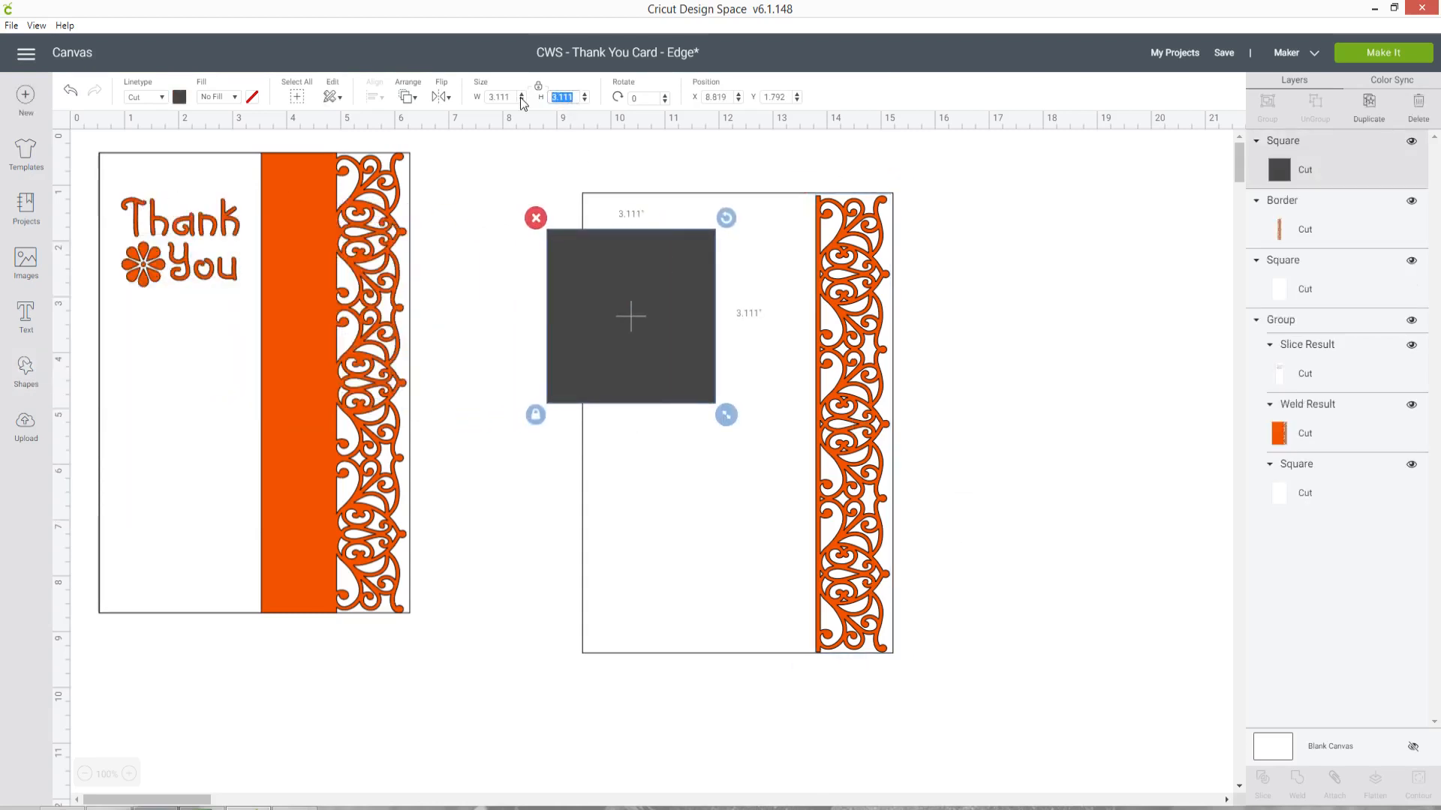
text(8.25)
key(Return)
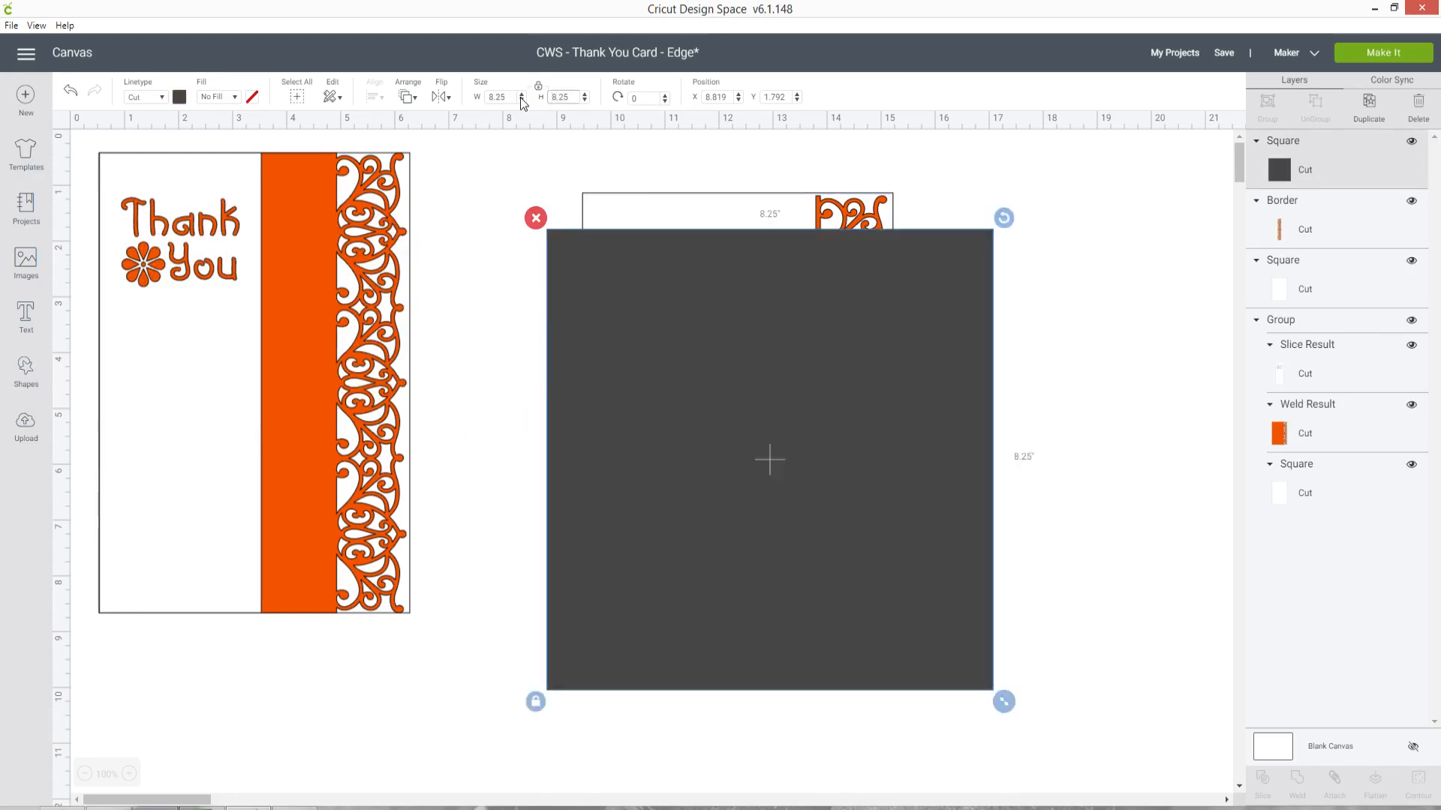
Unlock the dark square's proportions and resize it to about 4.33 inches wide, covering the blank card from its left edge to the border
drag(746, 322, 736, 313)
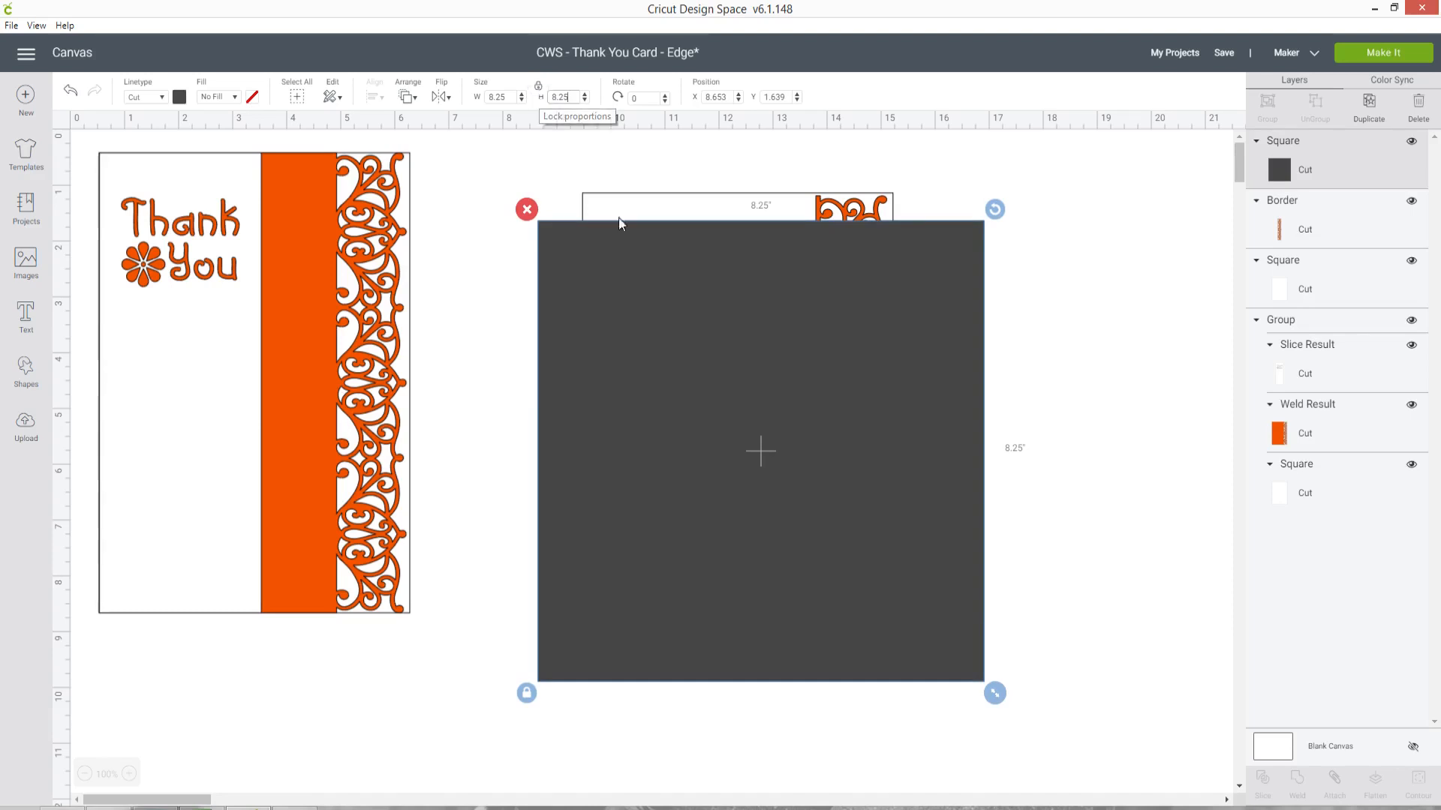
click(526, 694)
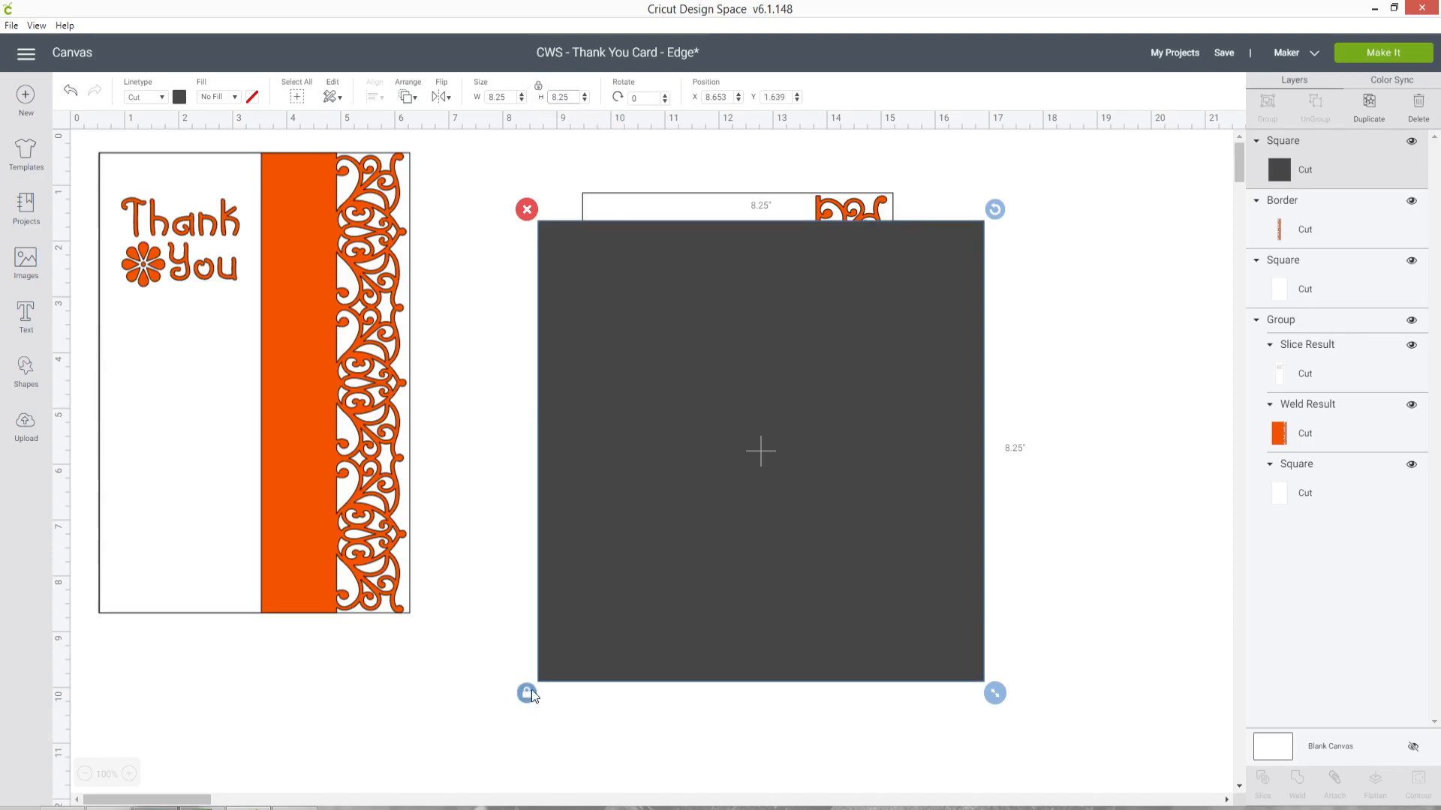
drag(974, 693, 767, 667)
drag(734, 588, 724, 520)
drag(828, 646, 821, 667)
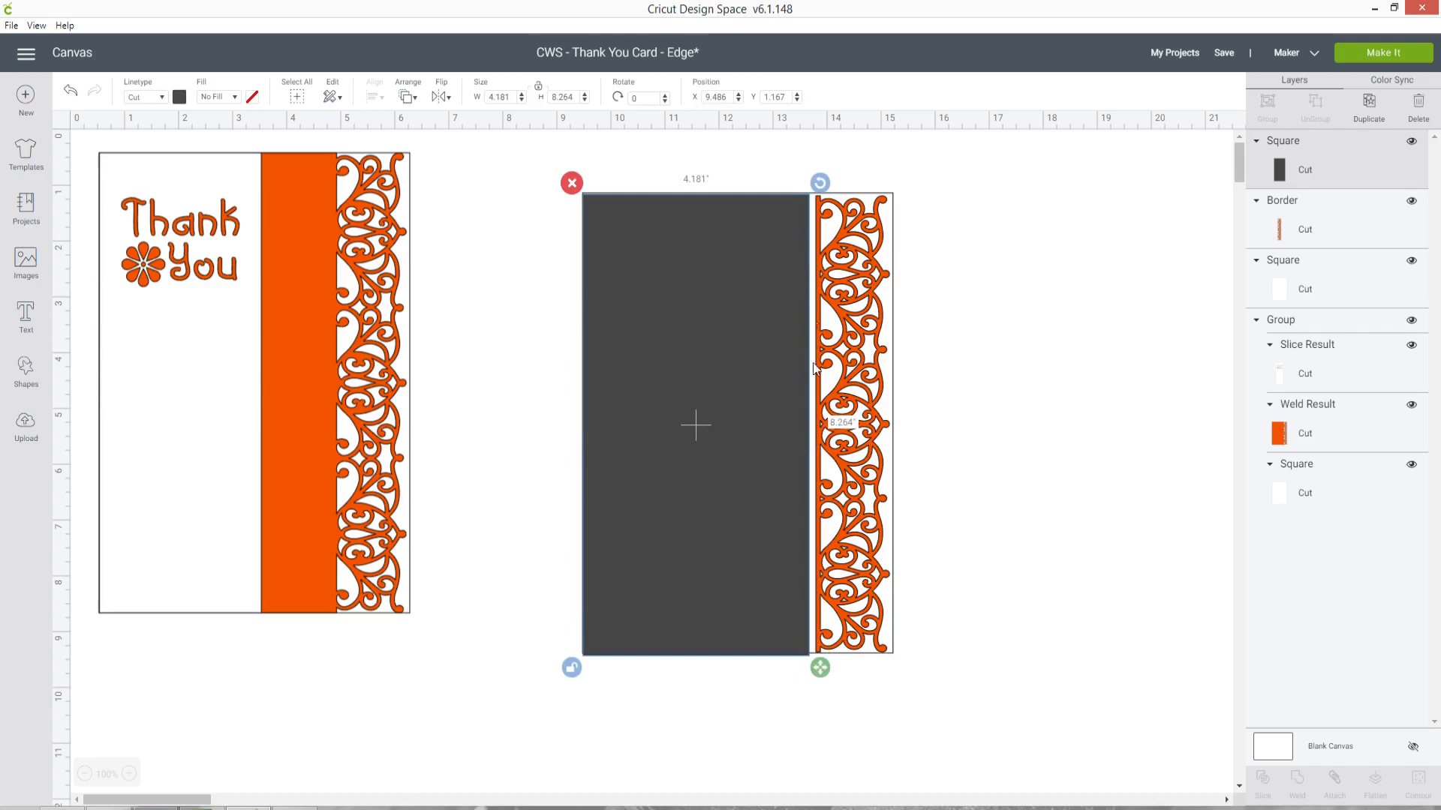
drag(820, 667, 836, 670)
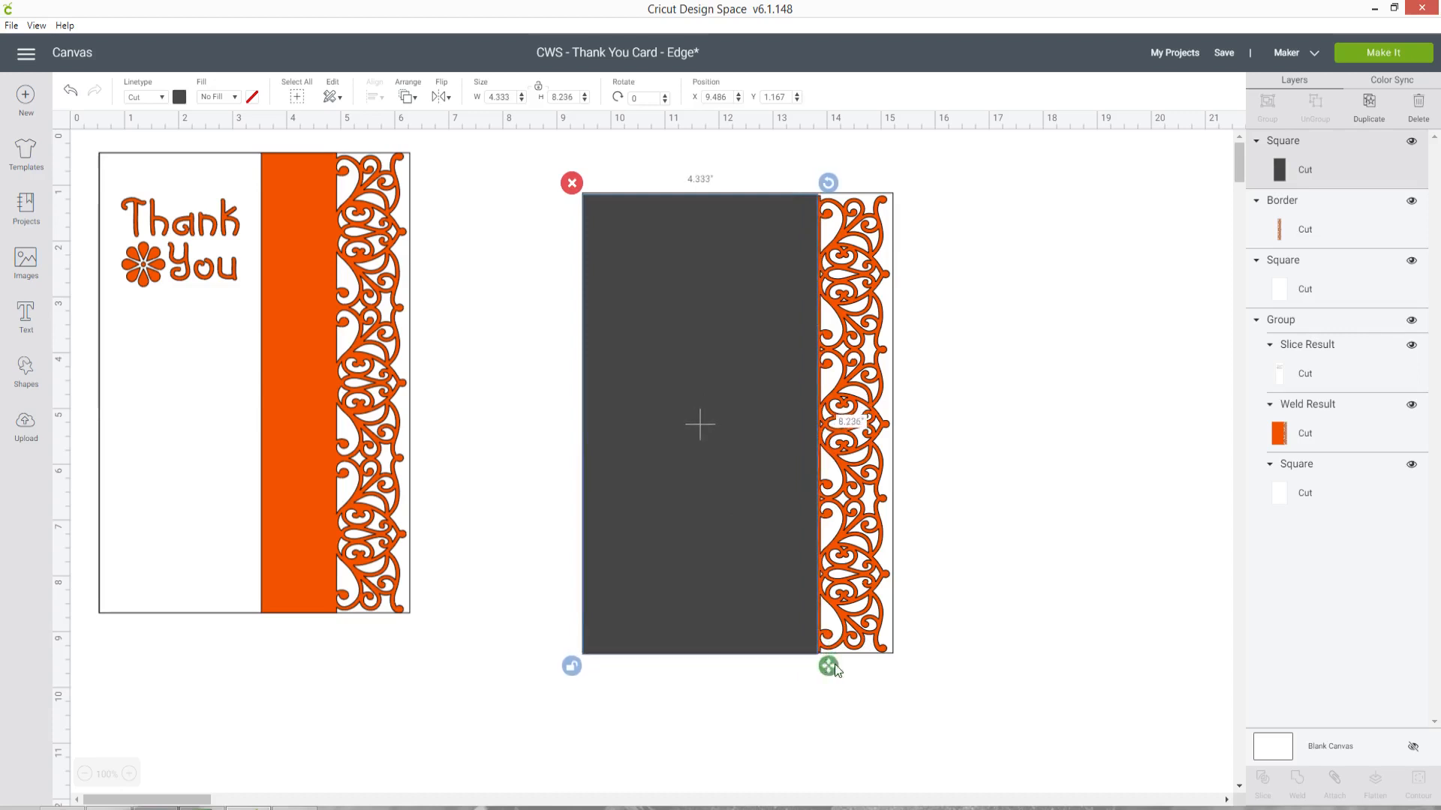
Set the dark rectangle's height to 8.25 inches
click(129, 773)
click(129, 774)
drag(161, 800, 192, 801)
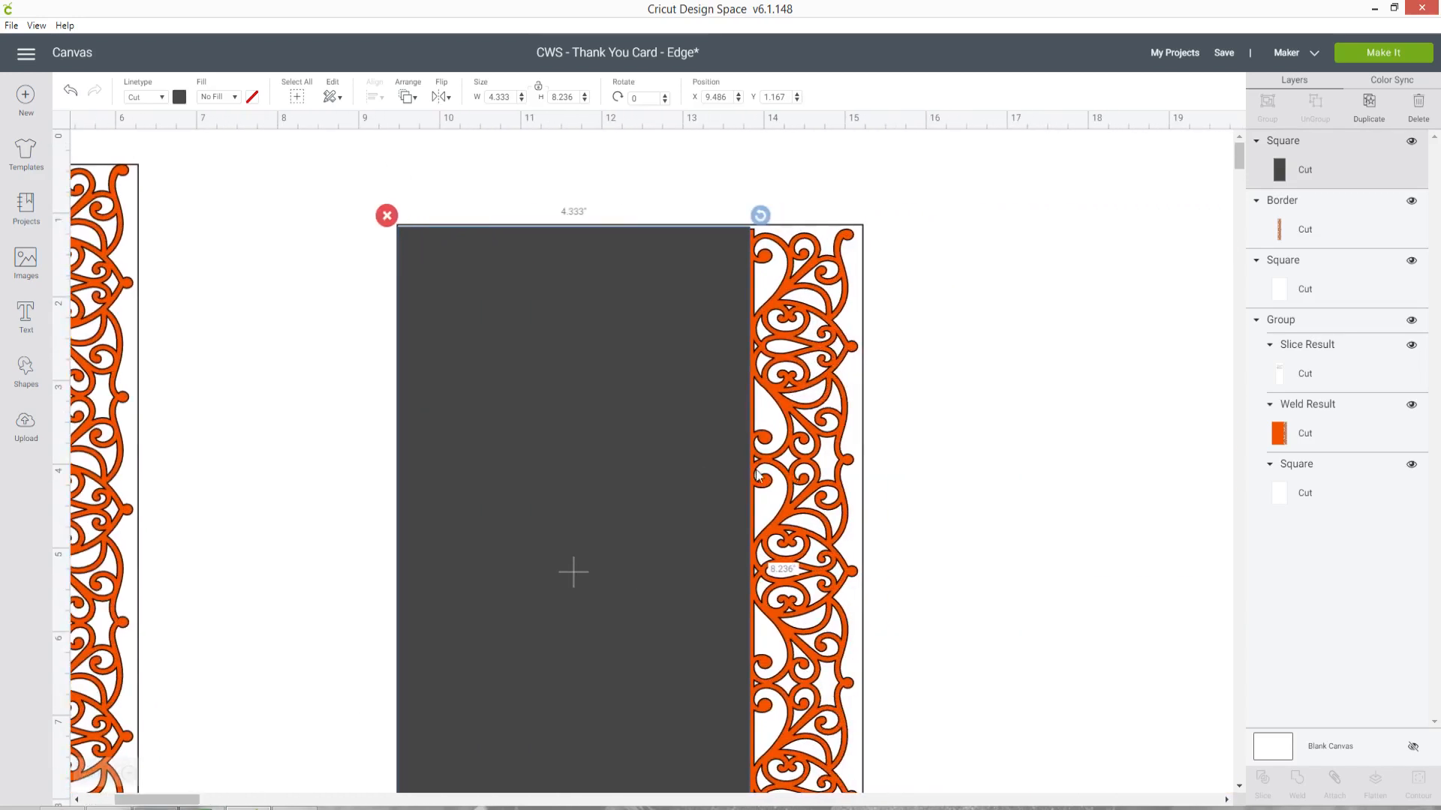
scroll(709, 467, down, 2)
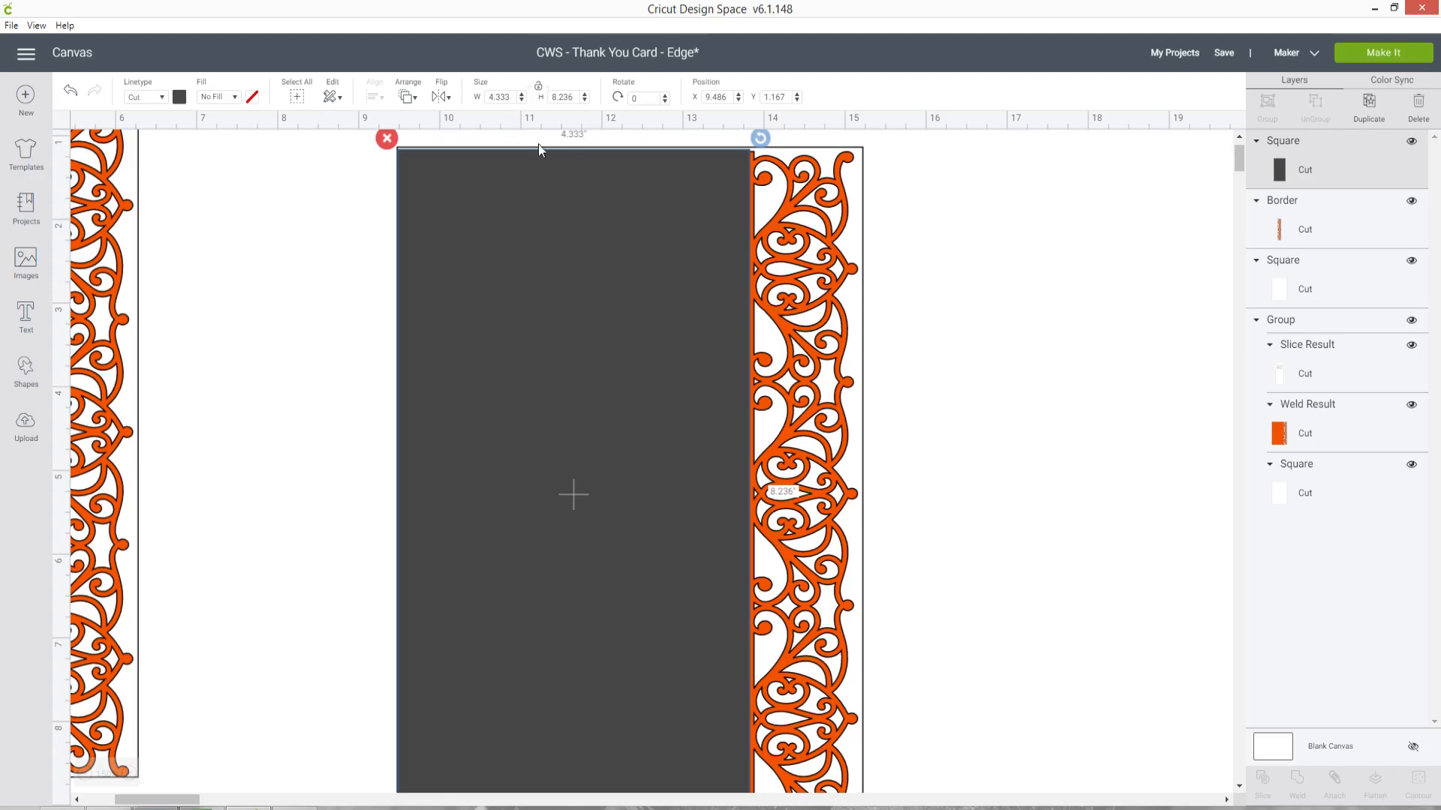
drag(575, 100, 531, 107)
text(8)
key(Return)
click(980, 257)
Recolor the dark rectangle with the project's orange material color
click(529, 213)
click(180, 97)
click(214, 153)
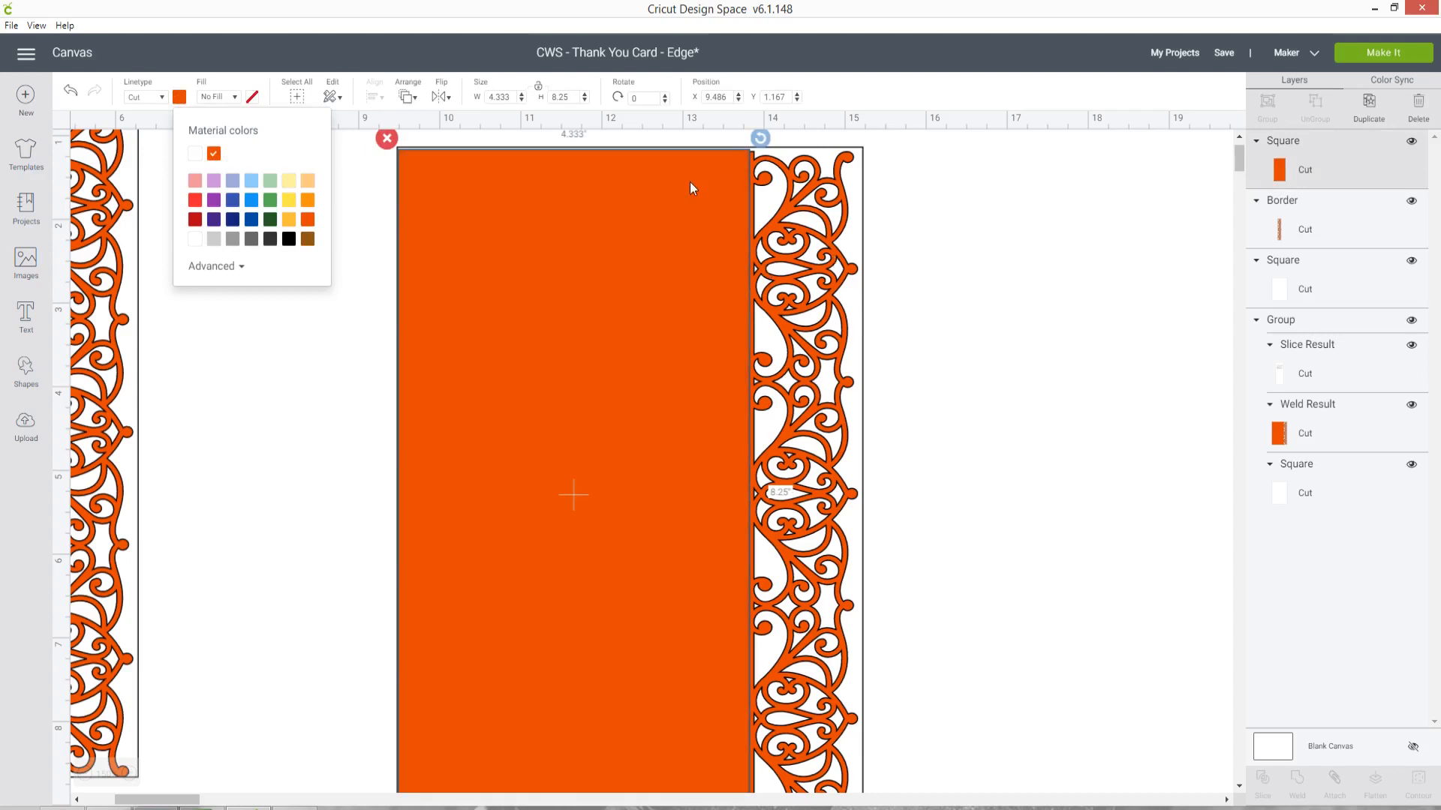
click(999, 246)
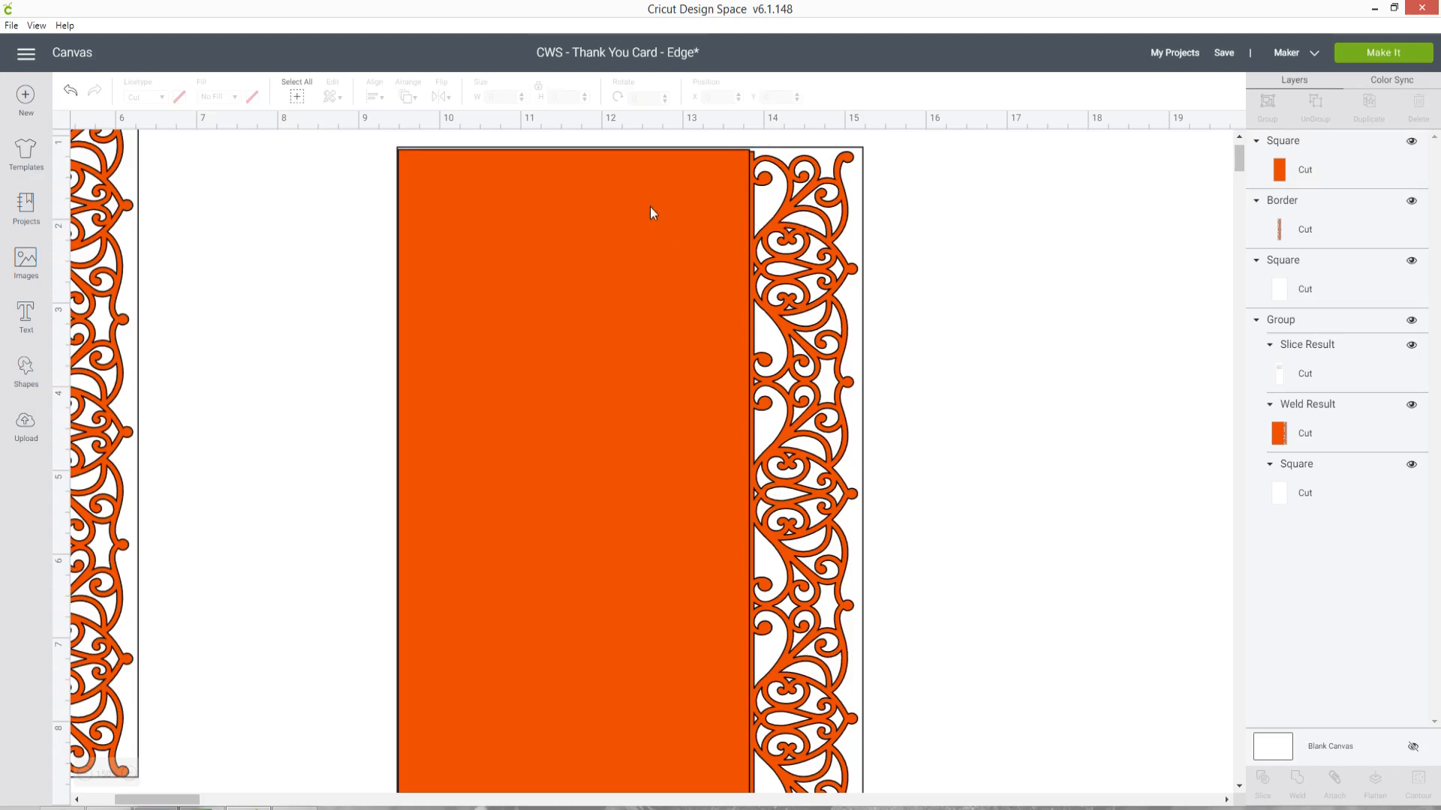
Align the orange rectangle and the lace border along their top edges
click(1331, 168)
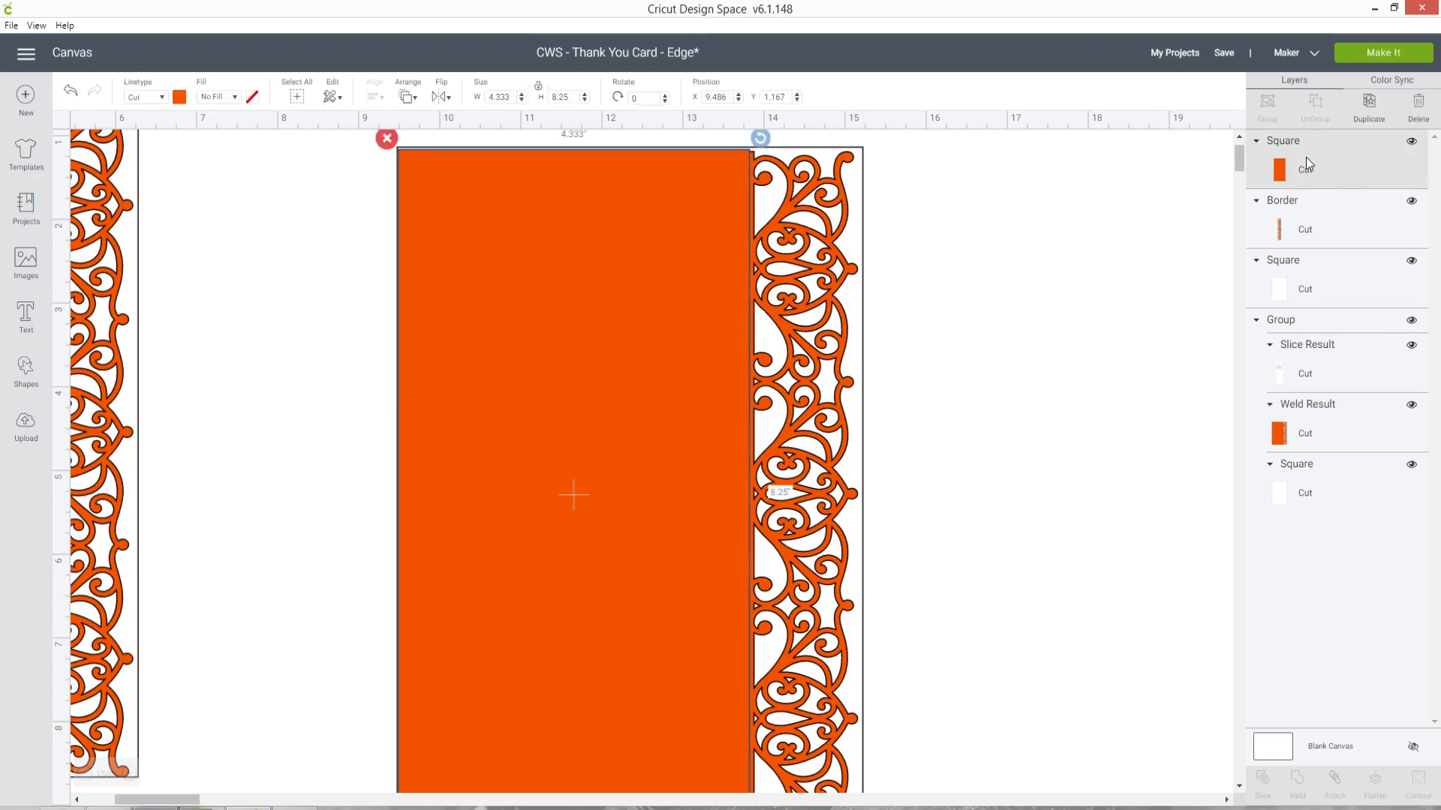
shift+click(1331, 221)
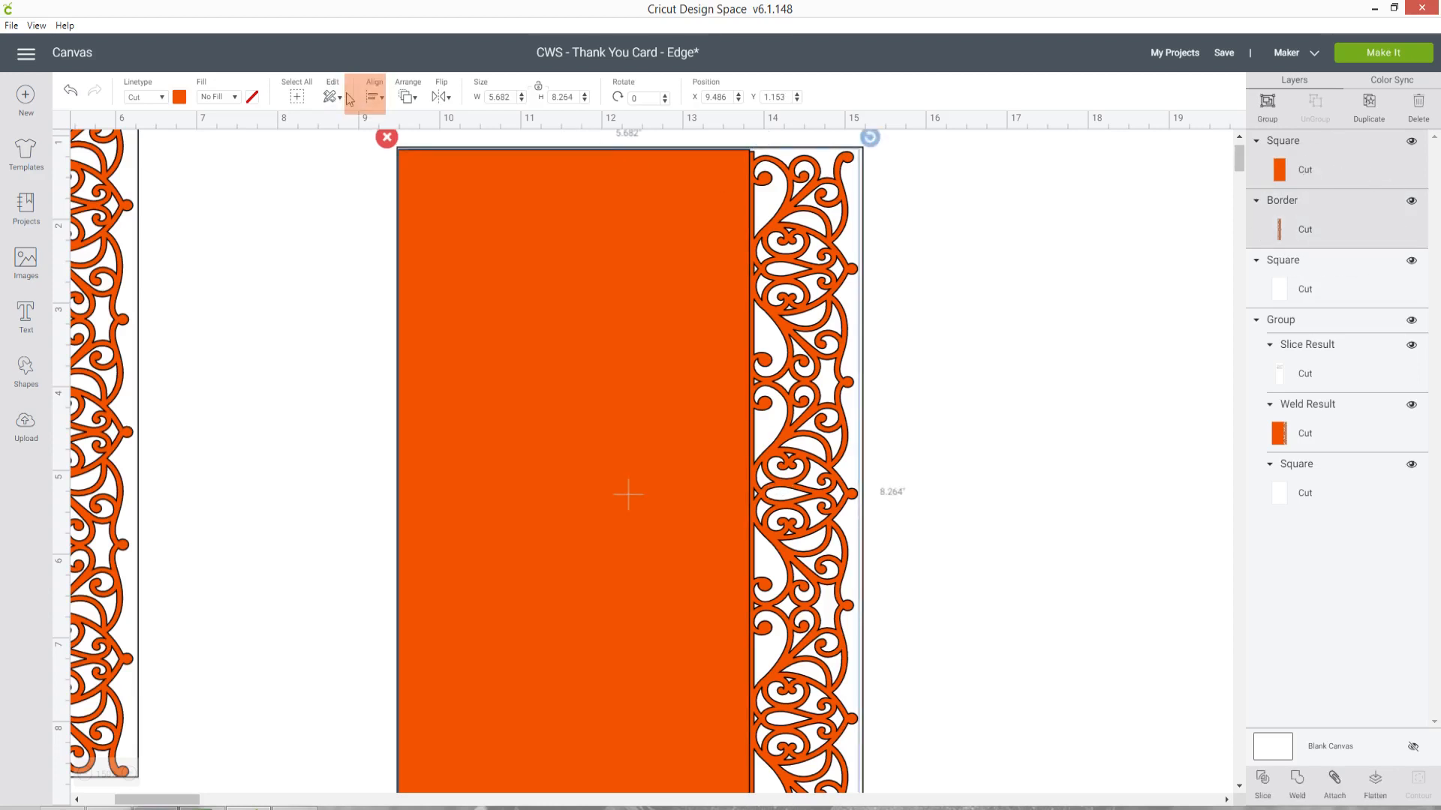
click(373, 98)
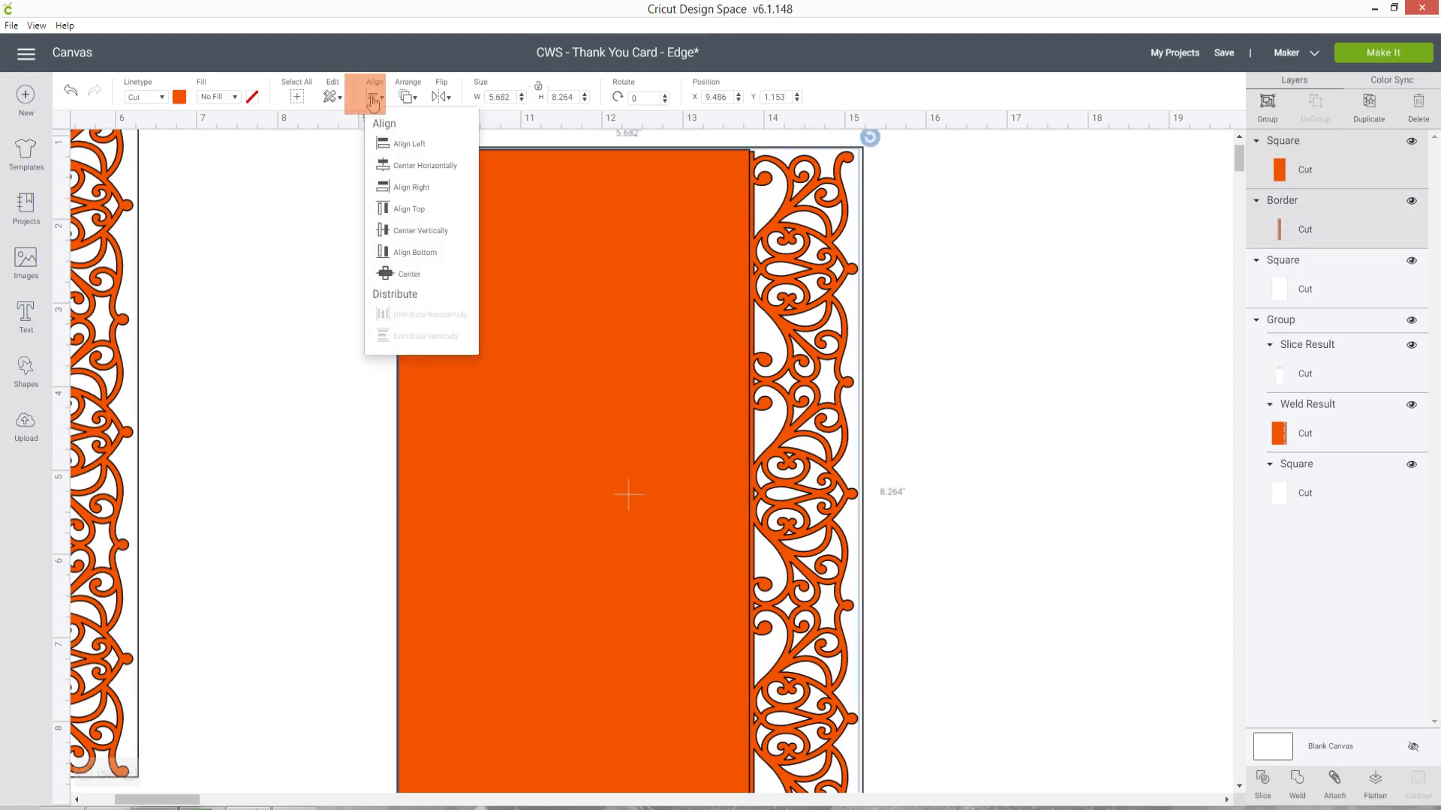
click(408, 209)
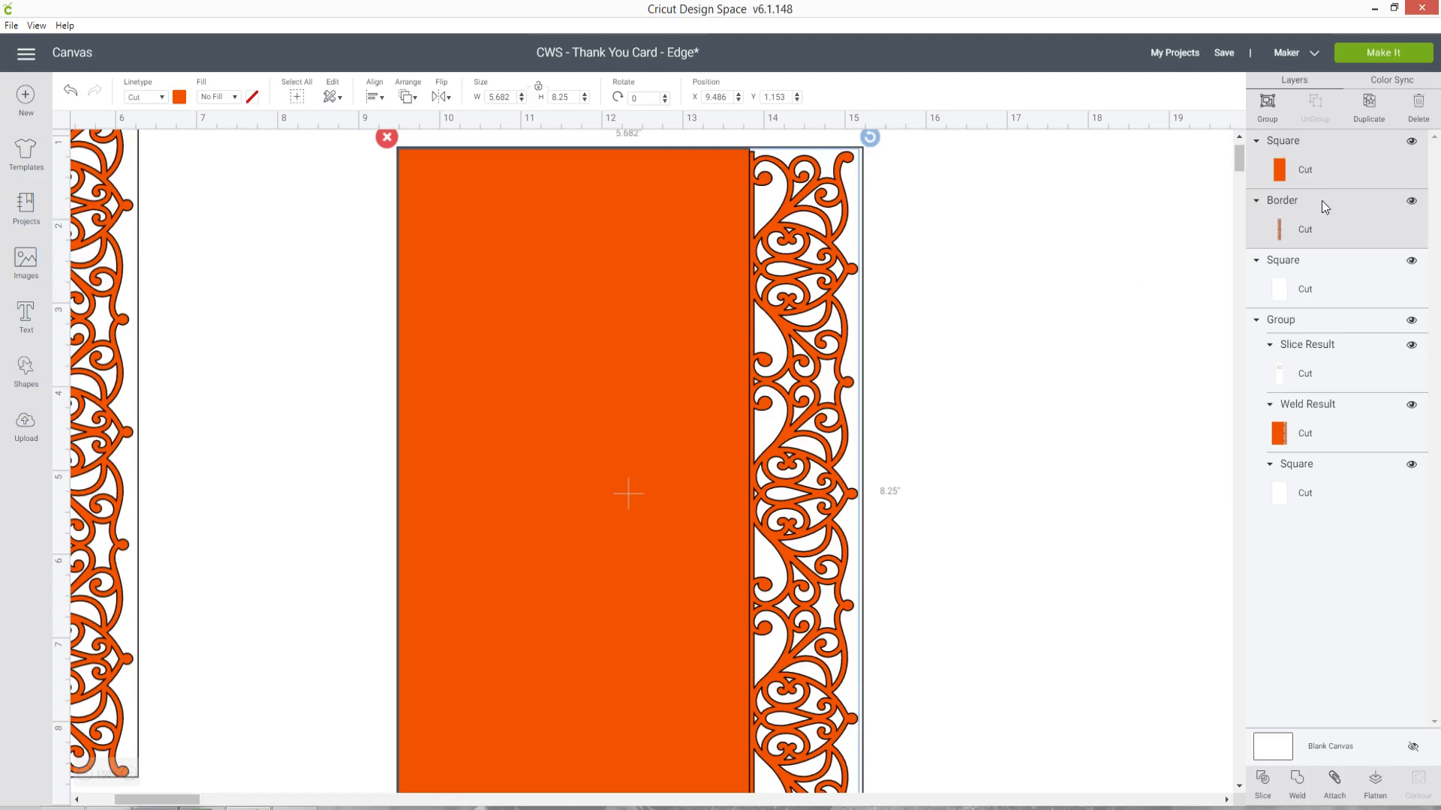
Weld the orange rectangle and lace border into one piece and line its upper edge up with the blank card's
click(1301, 794)
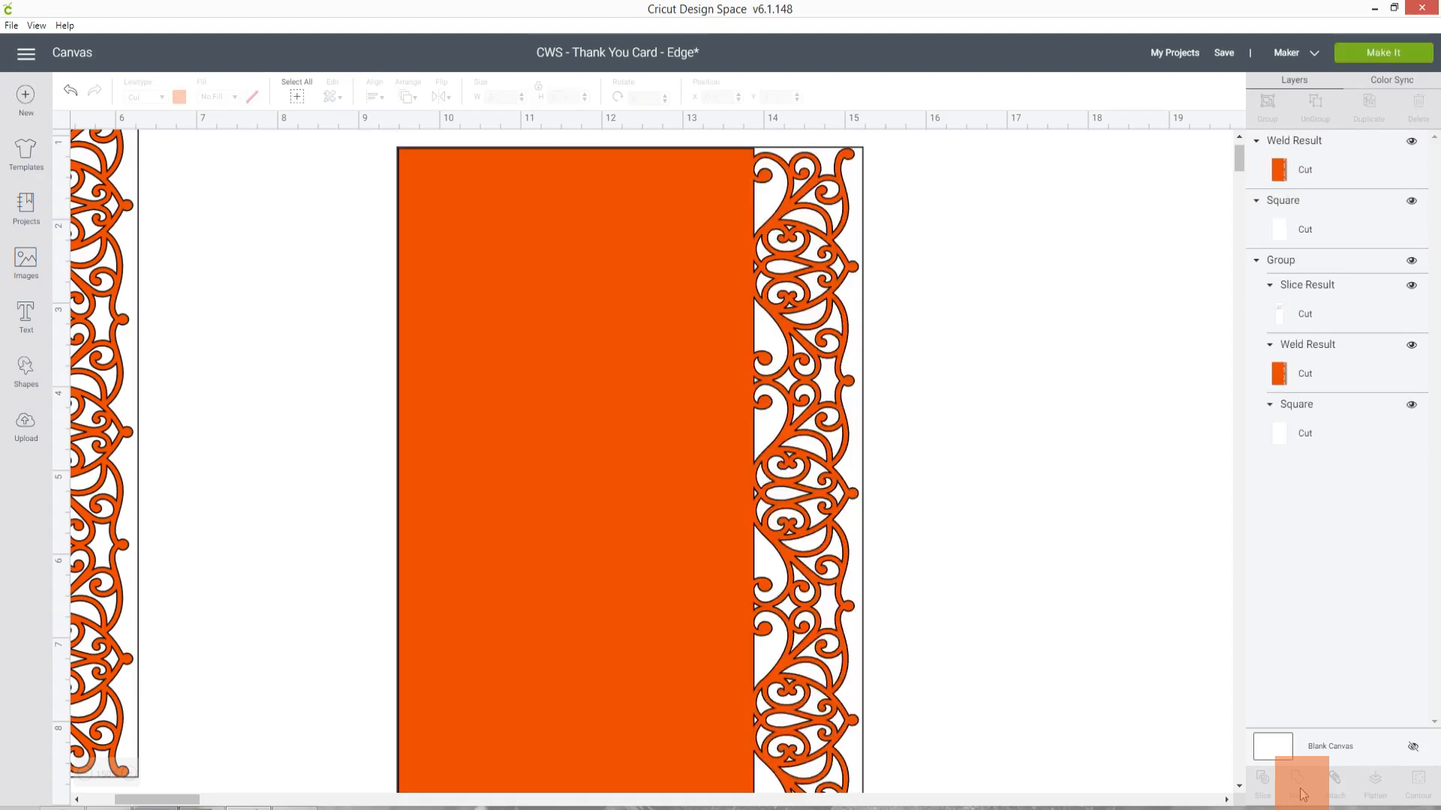
mouse_move(582, 379)
mouse_down()
mouse_move(871, 393)
mouse_move(728, 400)
mouse_move(561, 386)
mouse_move(580, 387)
mouse_move(570, 374)
mouse_up()
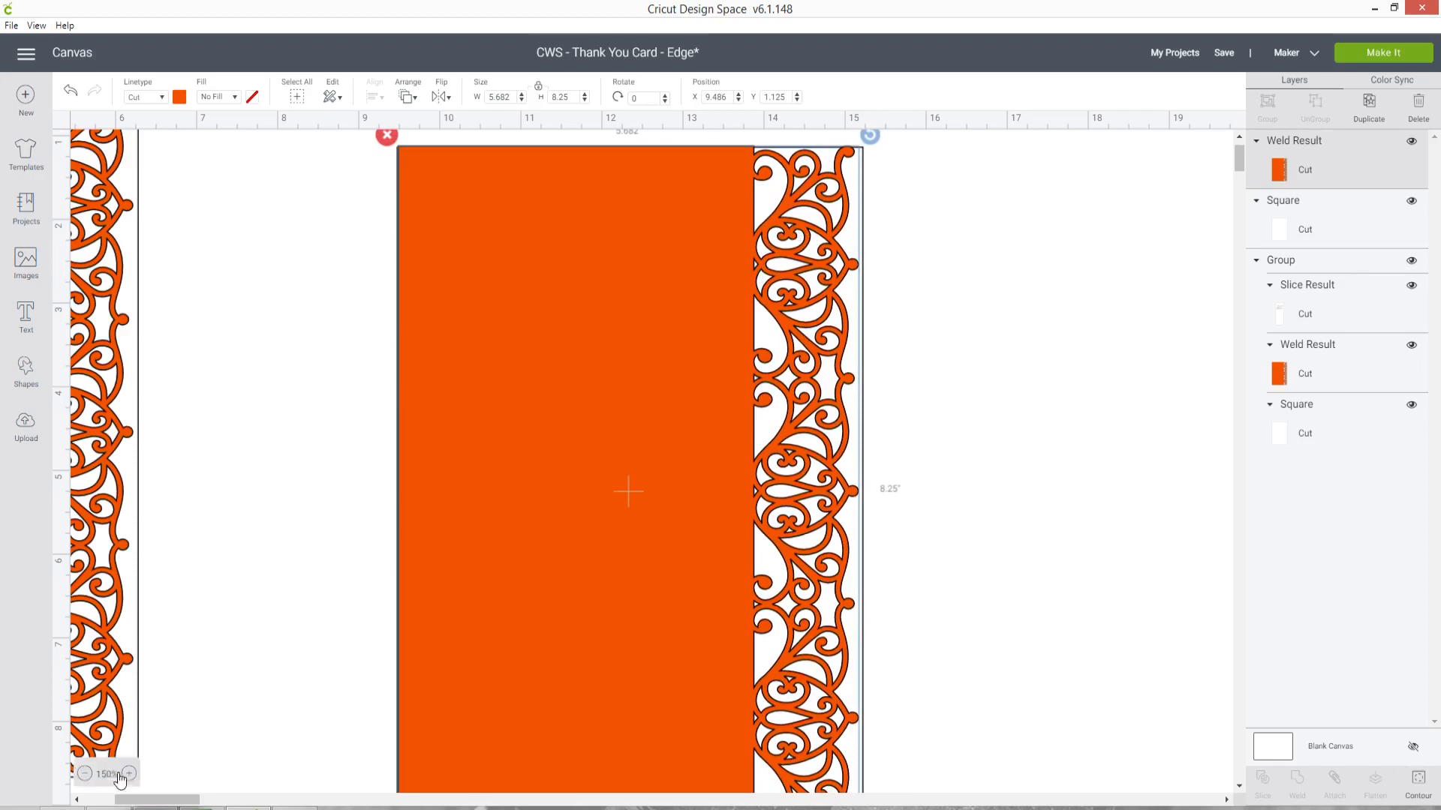
click(129, 774)
click(129, 774)
drag(166, 799, 187, 808)
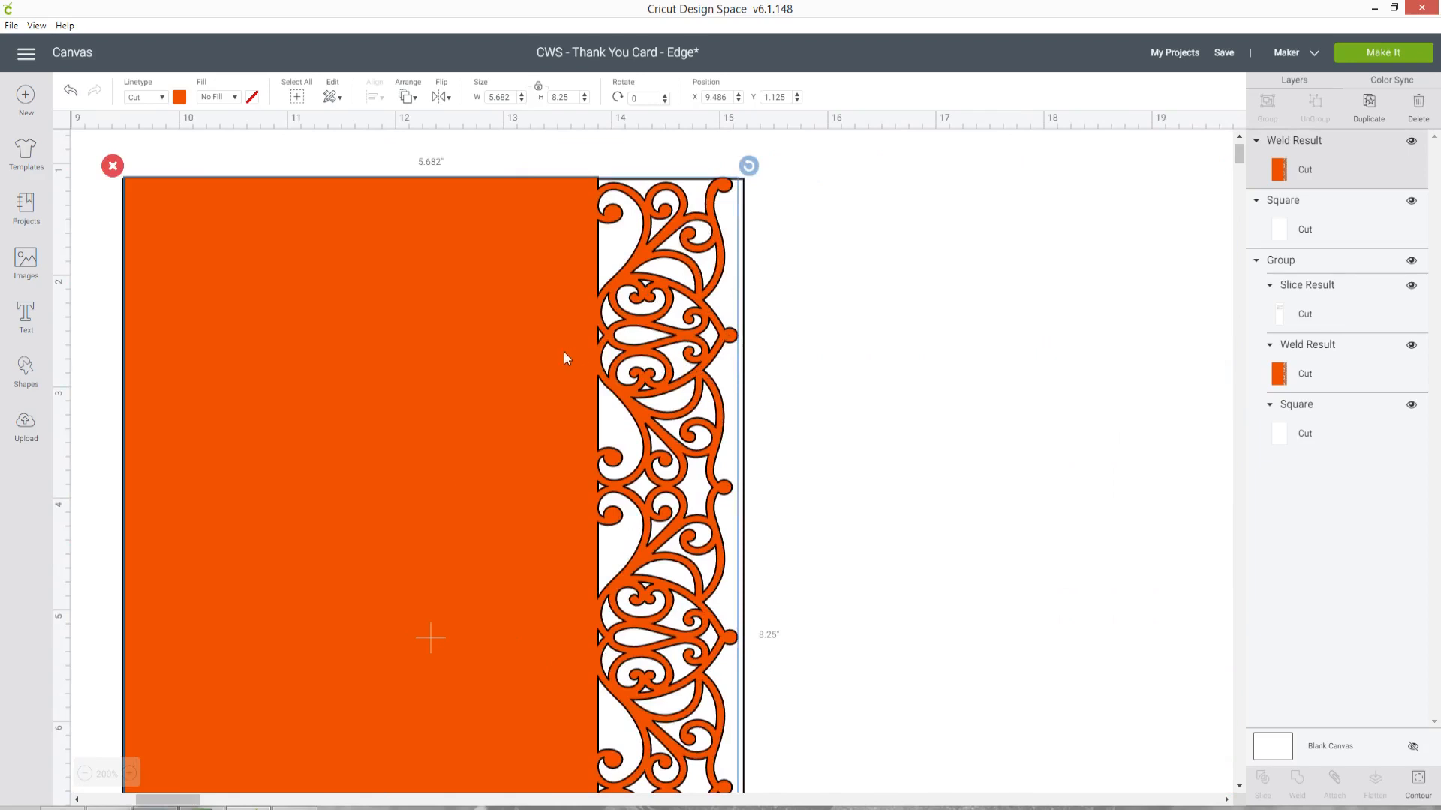
Use Contour on the welded piece to hide the small triangular cutouts along the full length of the lace border
click(1419, 788)
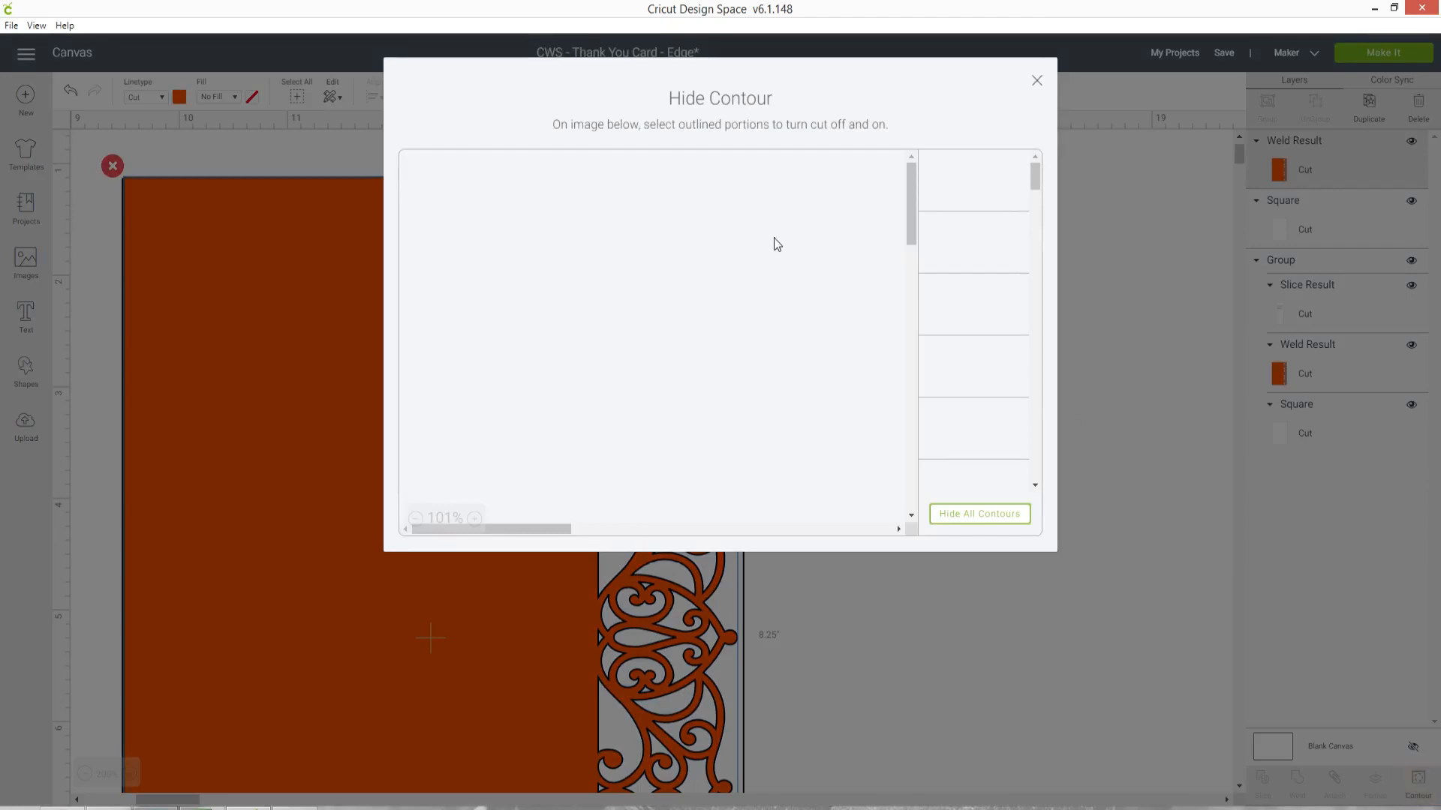
click(475, 519)
click(476, 520)
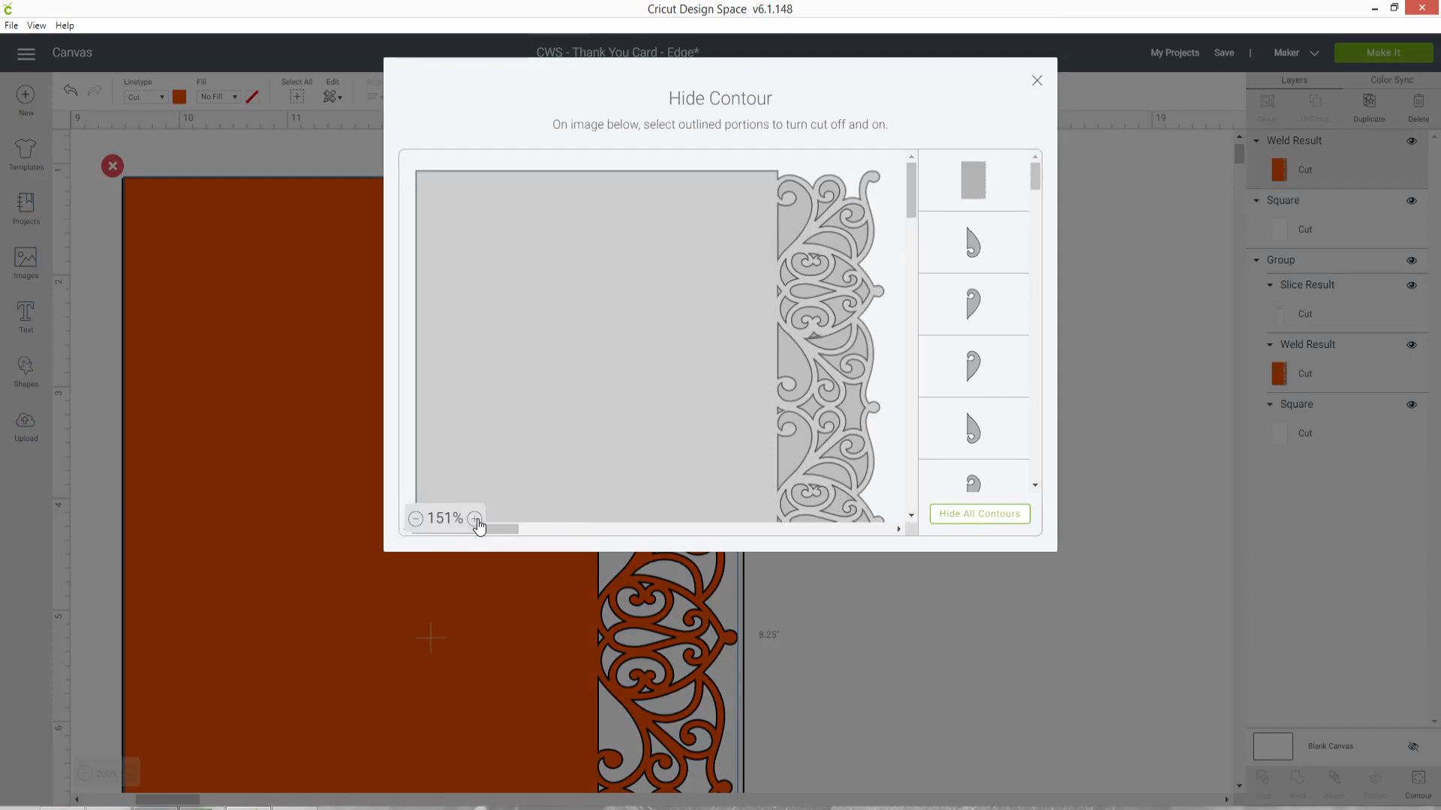
mouse_move(501, 534)
mouse_down()
mouse_move(534, 530)
mouse_move(504, 530)
mouse_move(515, 534)
mouse_up()
click(473, 521)
click(473, 520)
click(472, 520)
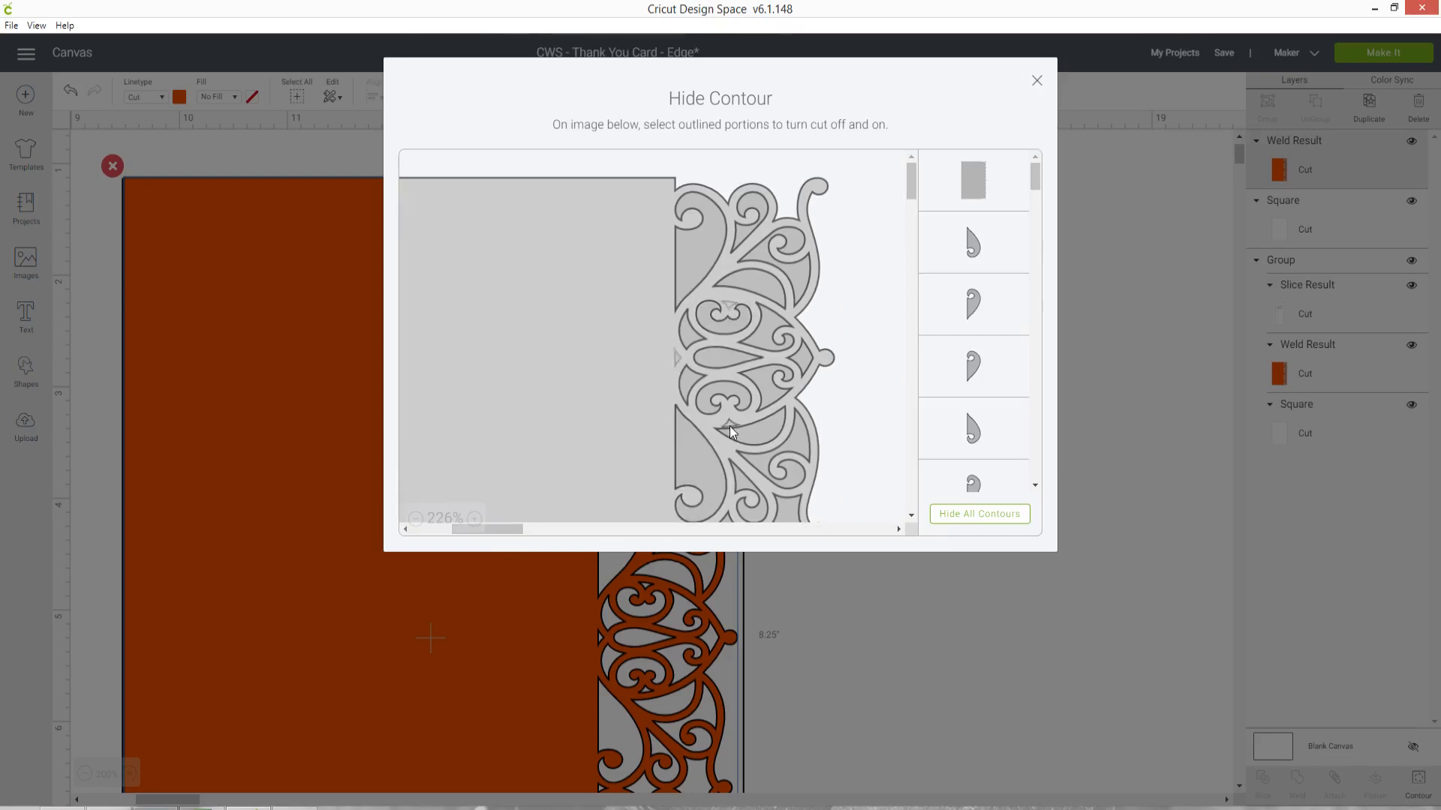
scroll(657, 392, down, 1)
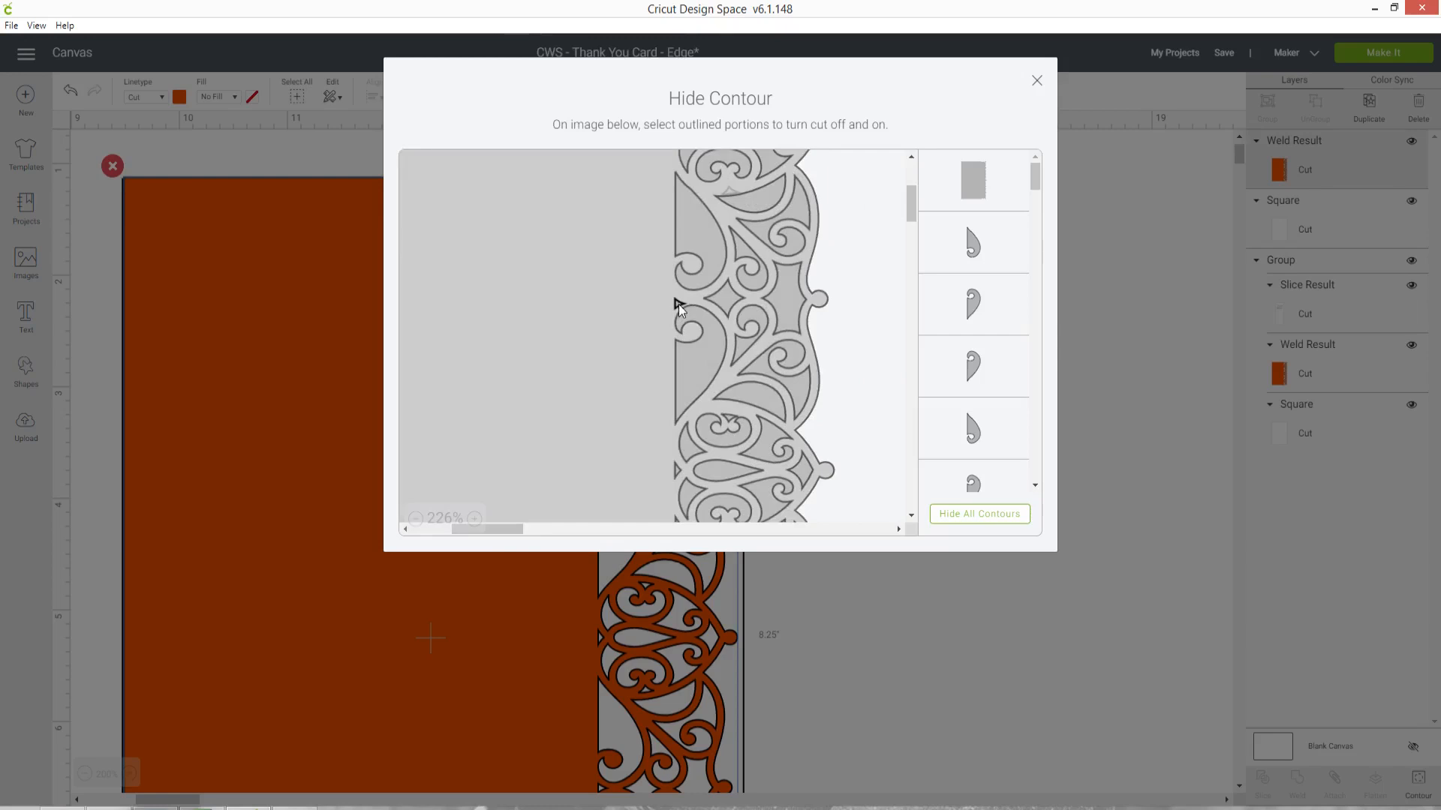
scroll(623, 343, down, 2)
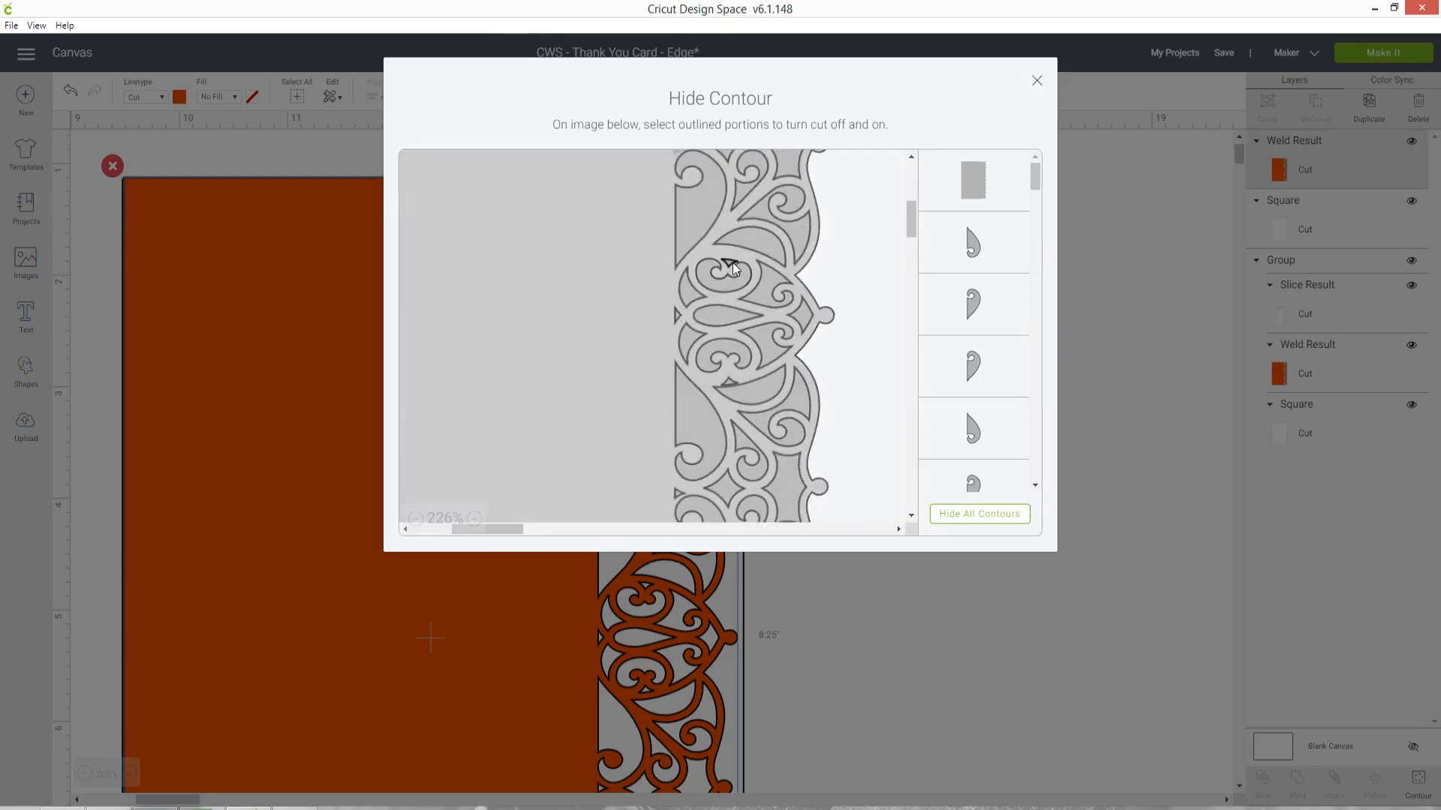
scroll(636, 386, down, 1)
scroll(641, 386, down, 1)
click(677, 260)
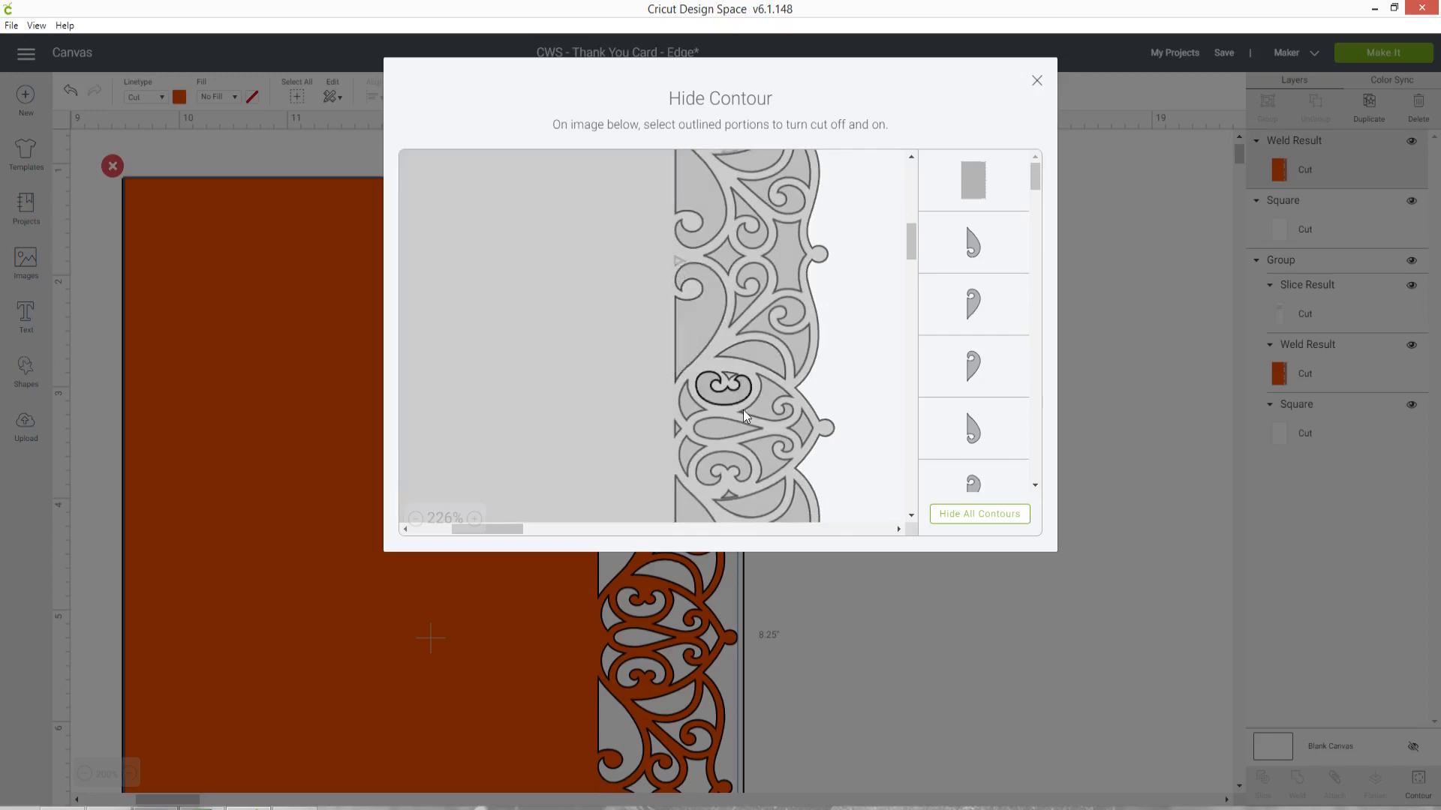
click(731, 379)
scroll(661, 450, down, 1)
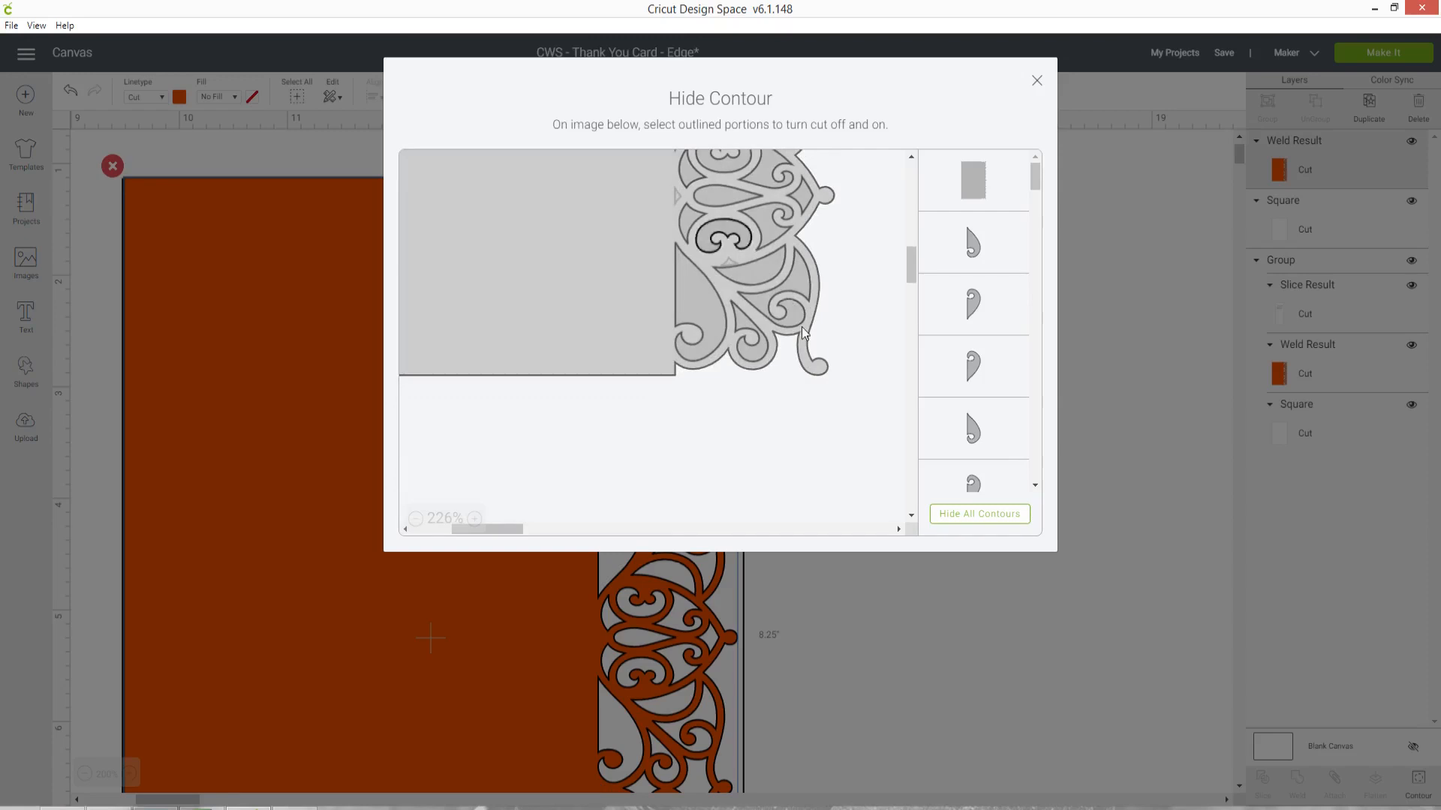
scroll(803, 338, up, 3)
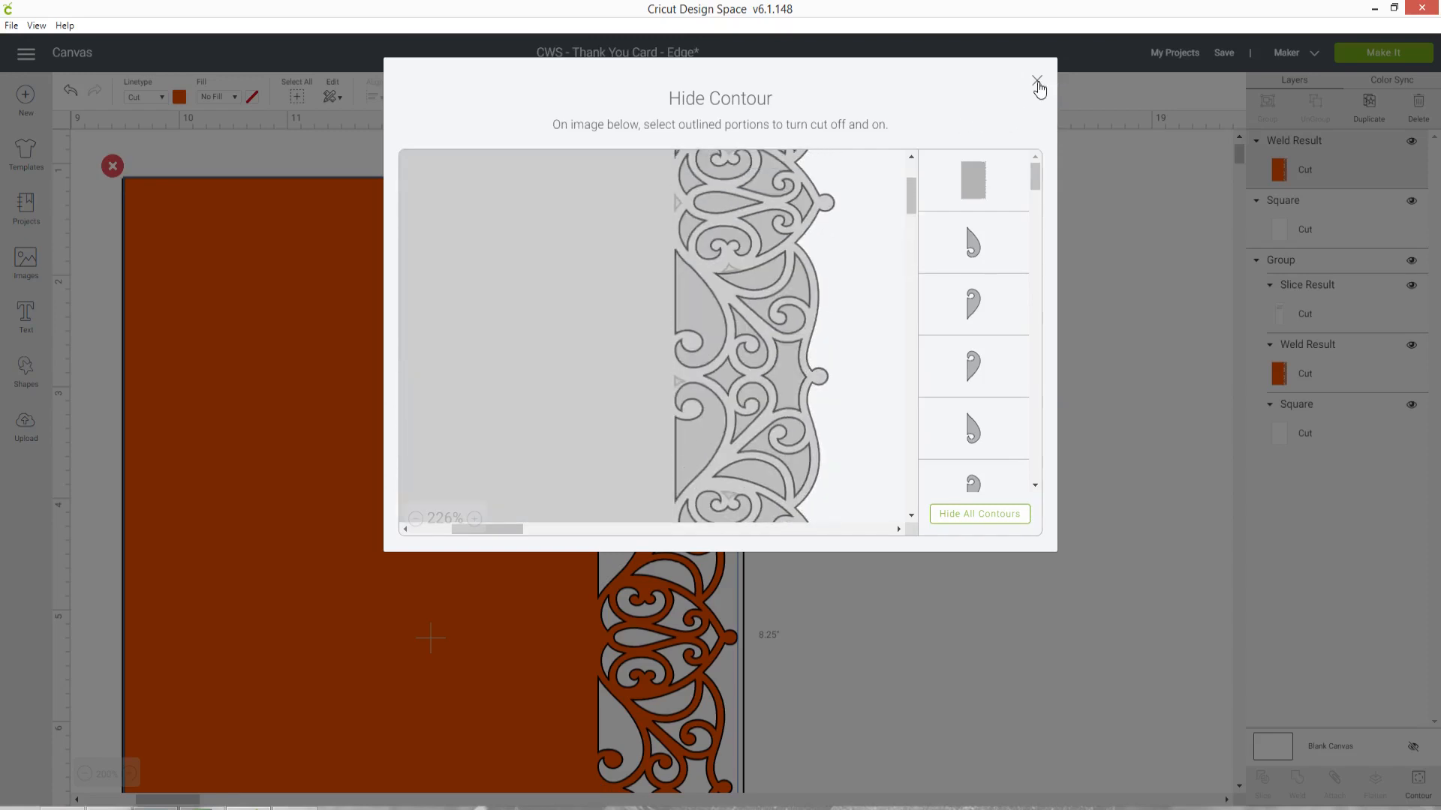
click(1037, 82)
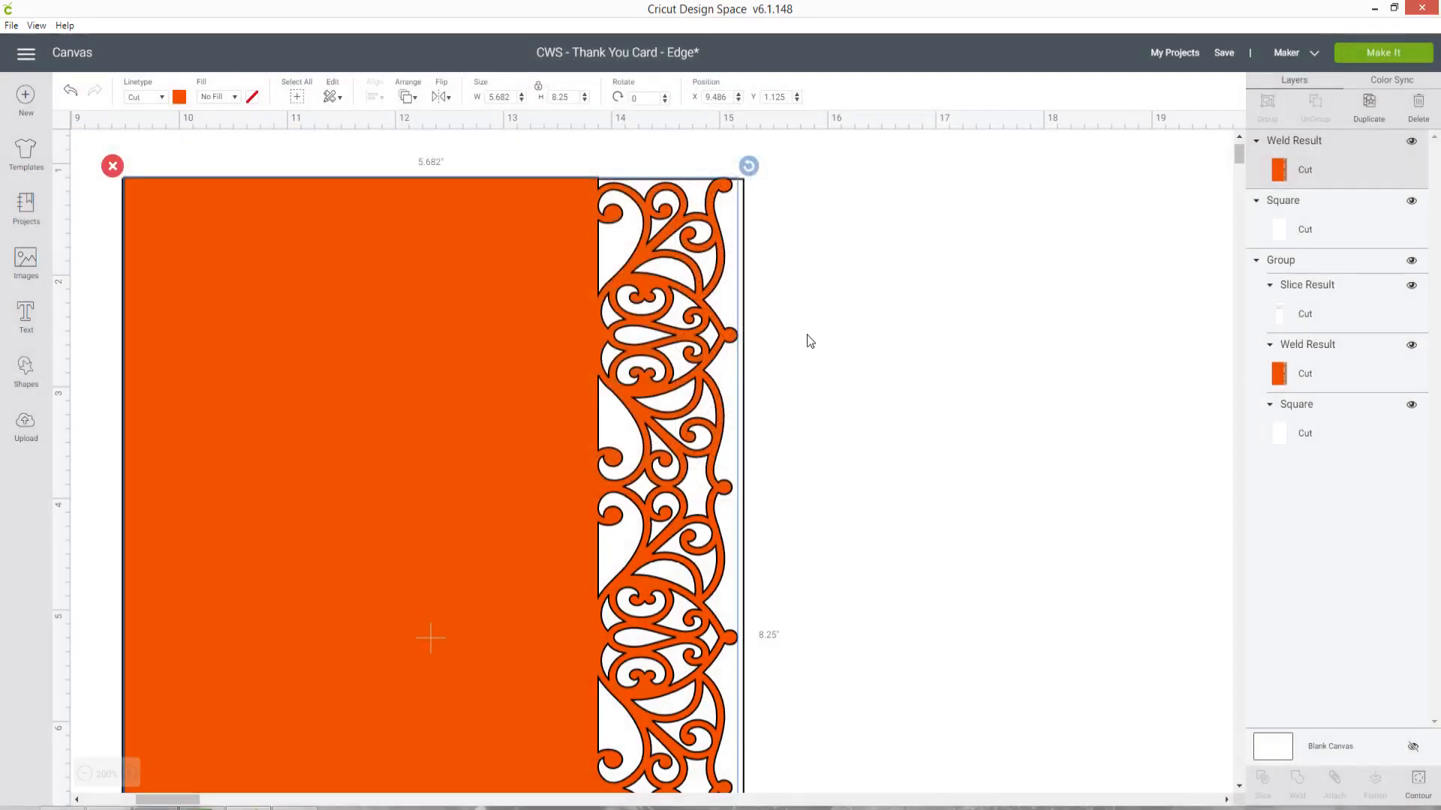
Inspect the welded lace edge down its full length and compare the new card with the finished sample card
scroll(803, 338, down, 2)
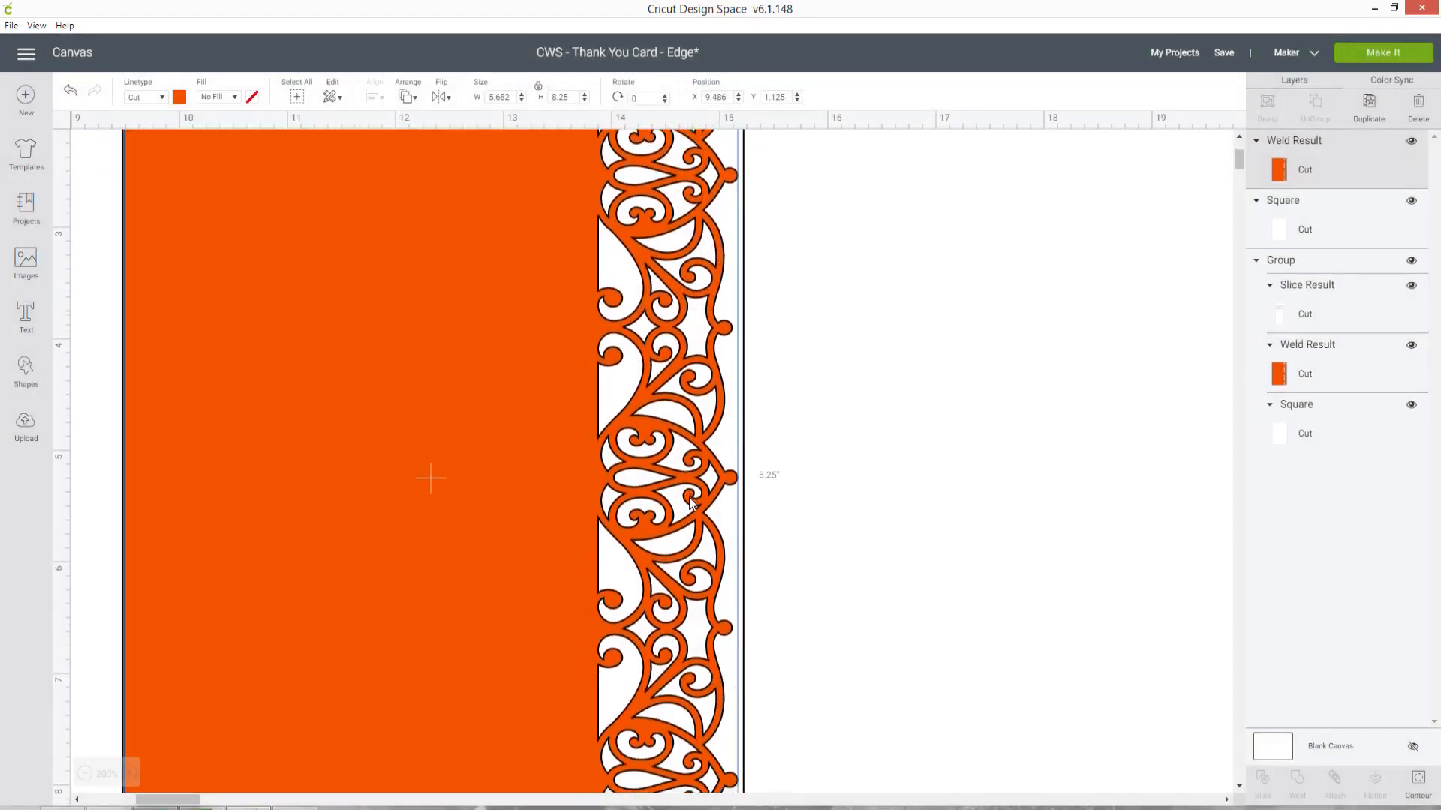
scroll(717, 413, down, 3)
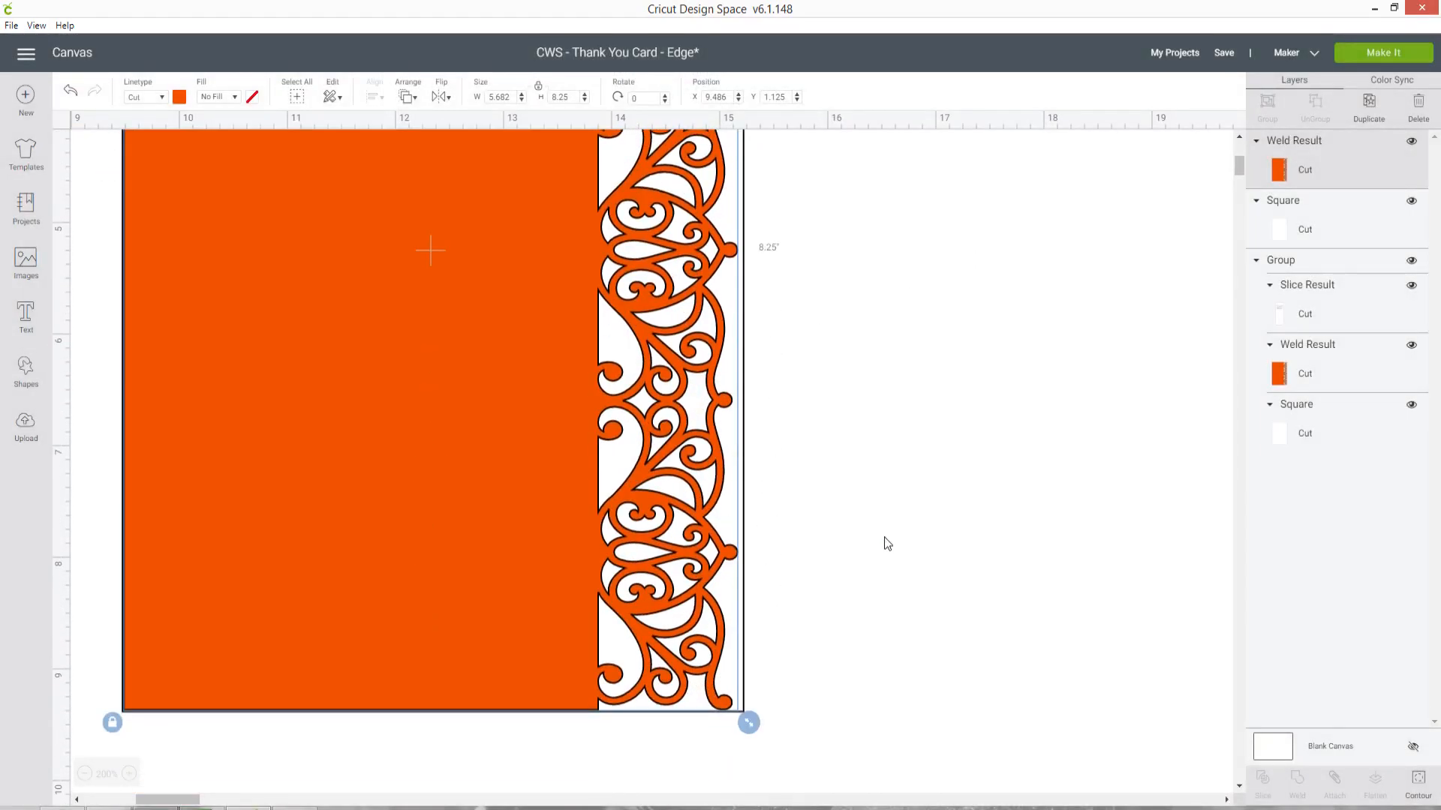
click(861, 524)
scroll(878, 553, up, 3)
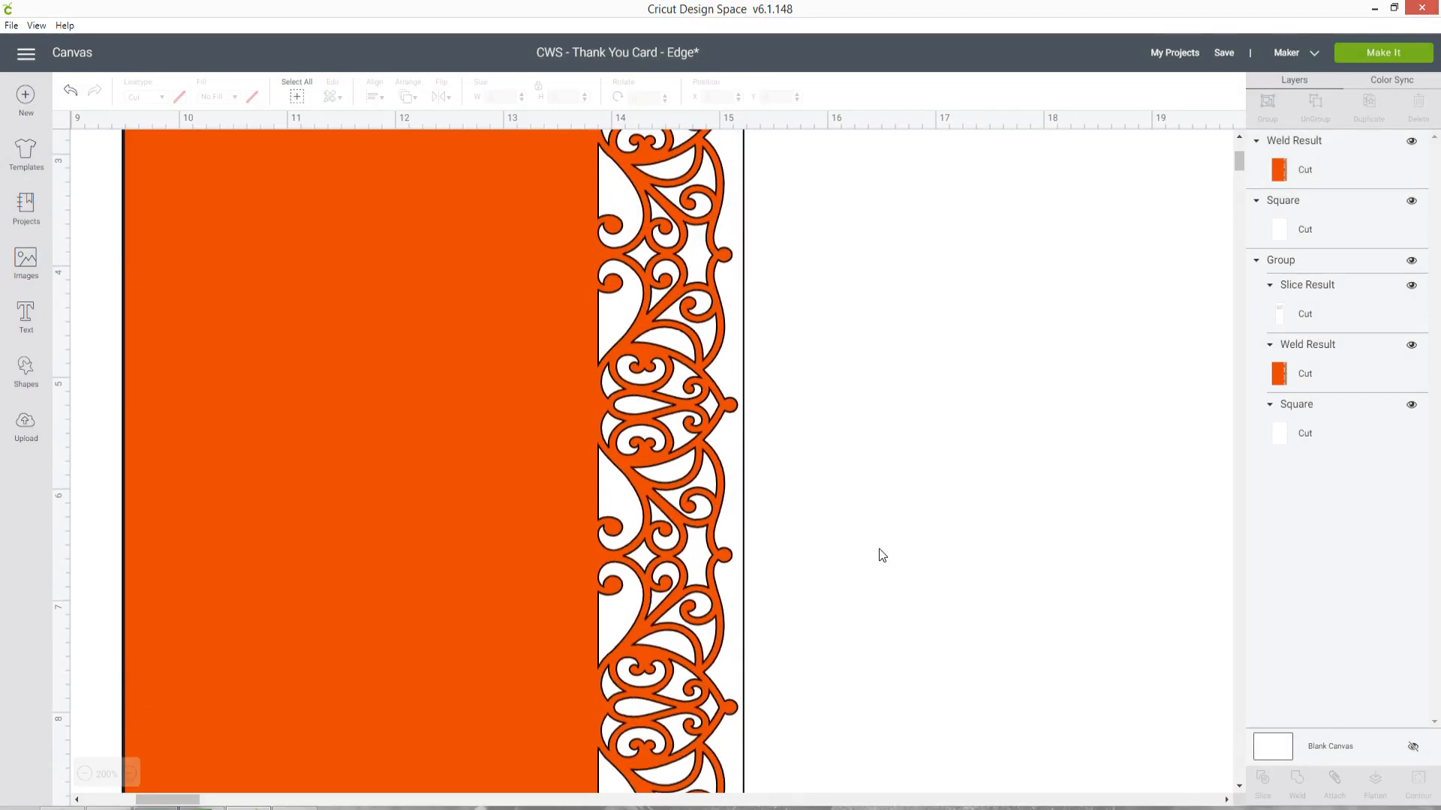
click(82, 776)
click(82, 776)
drag(165, 800, 86, 803)
scroll(424, 580, up, 2)
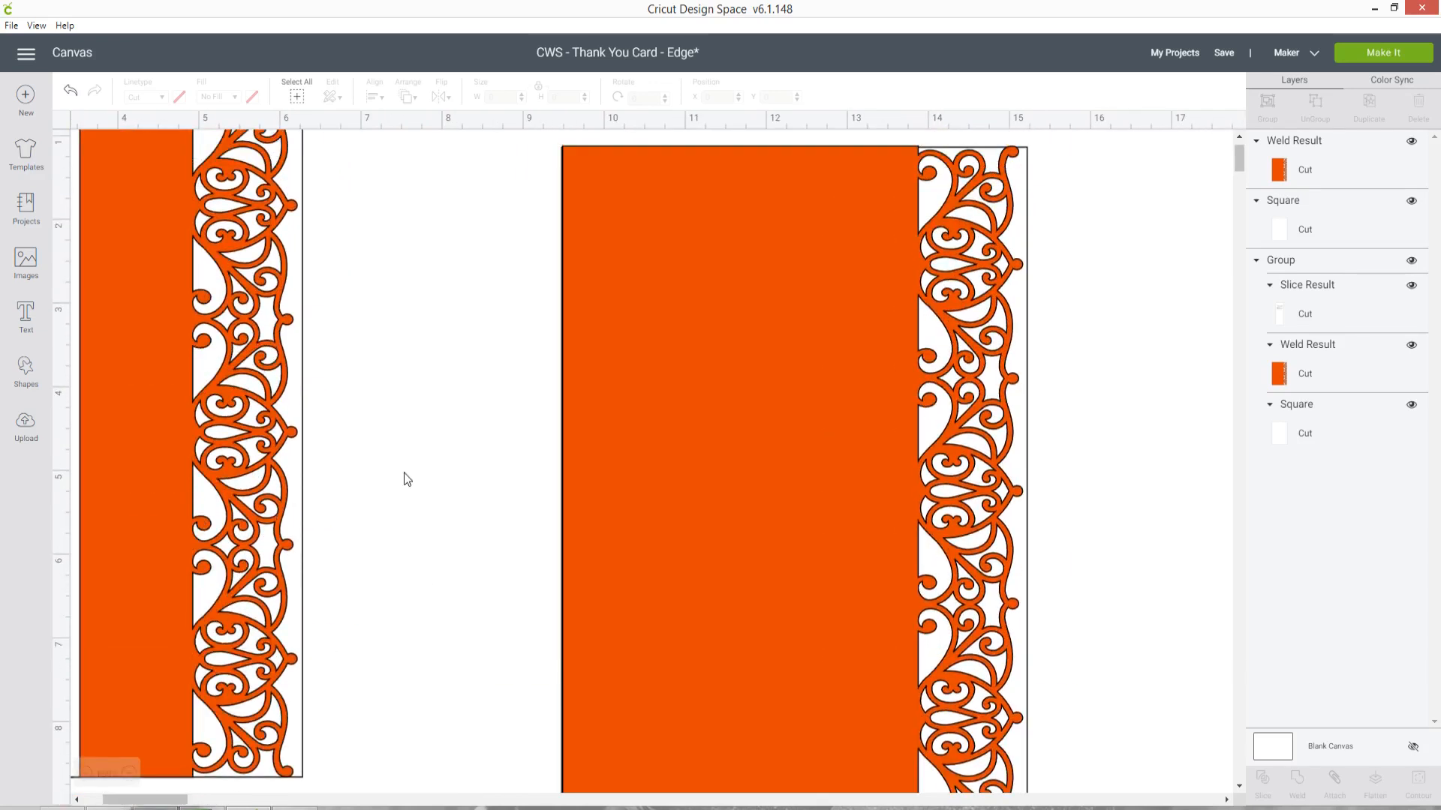
click(84, 774)
drag(114, 802, 90, 803)
scroll(749, 405, up, 1)
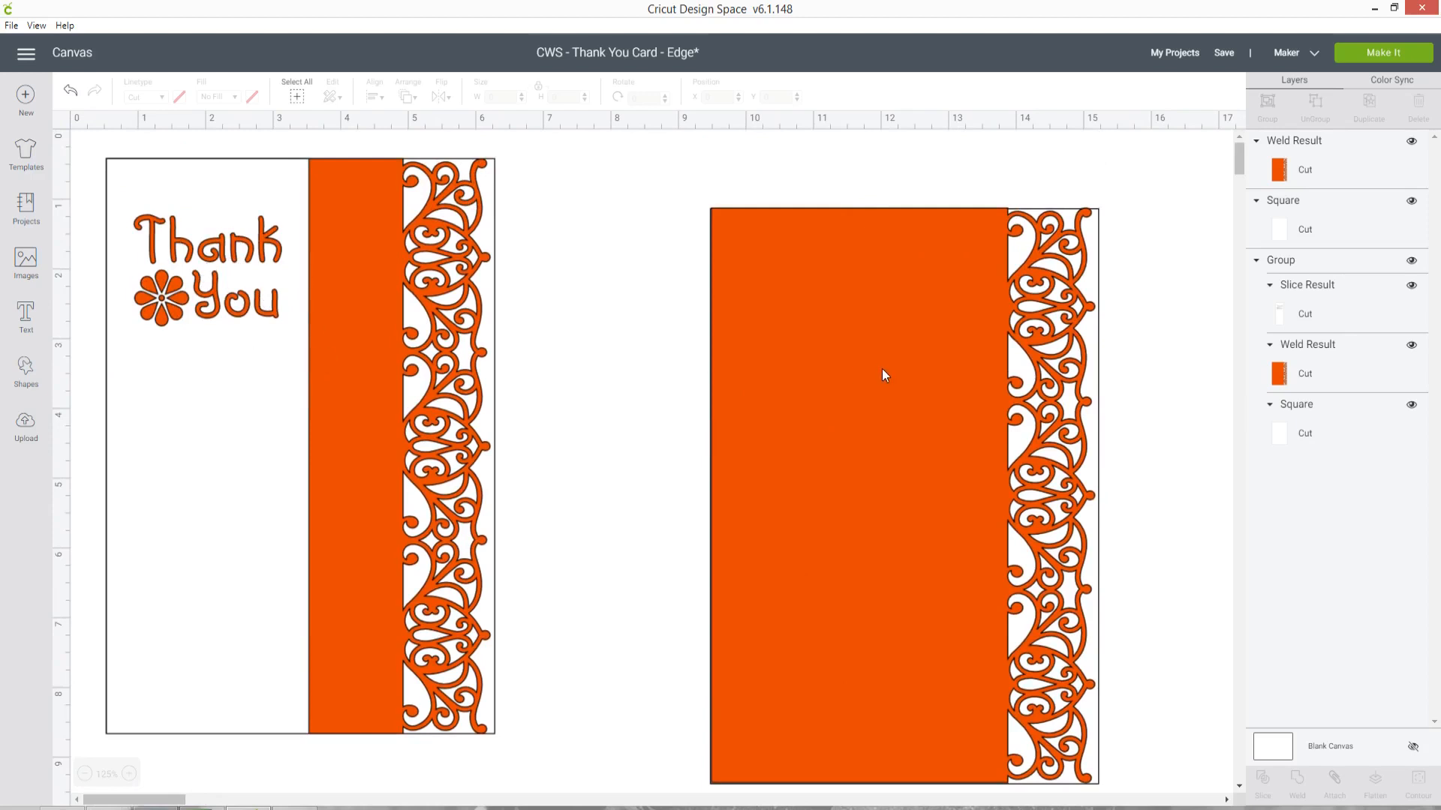
Add another square over the upper-left part of the orange panel and recolor it white
click(26, 379)
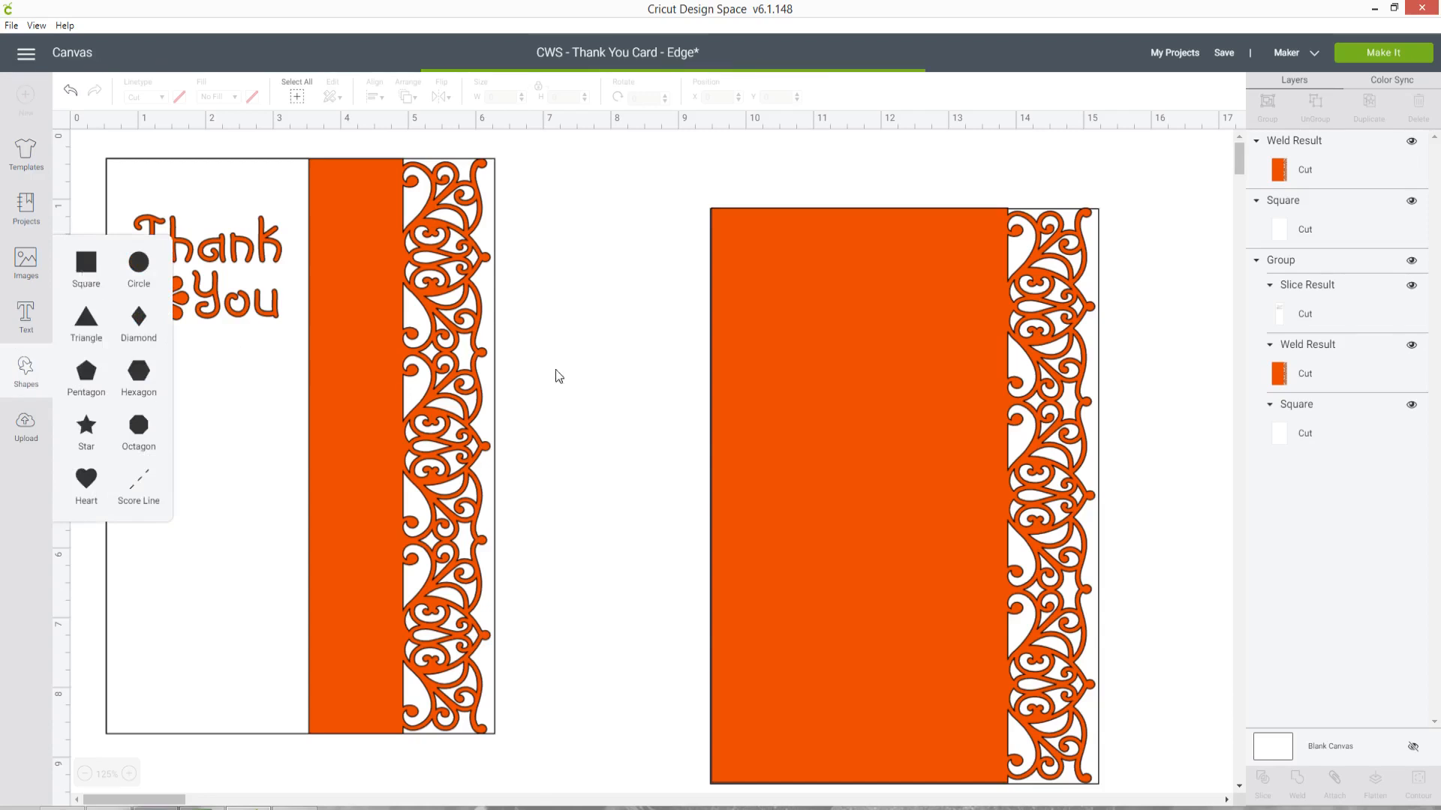
click(87, 263)
drag(336, 316, 775, 345)
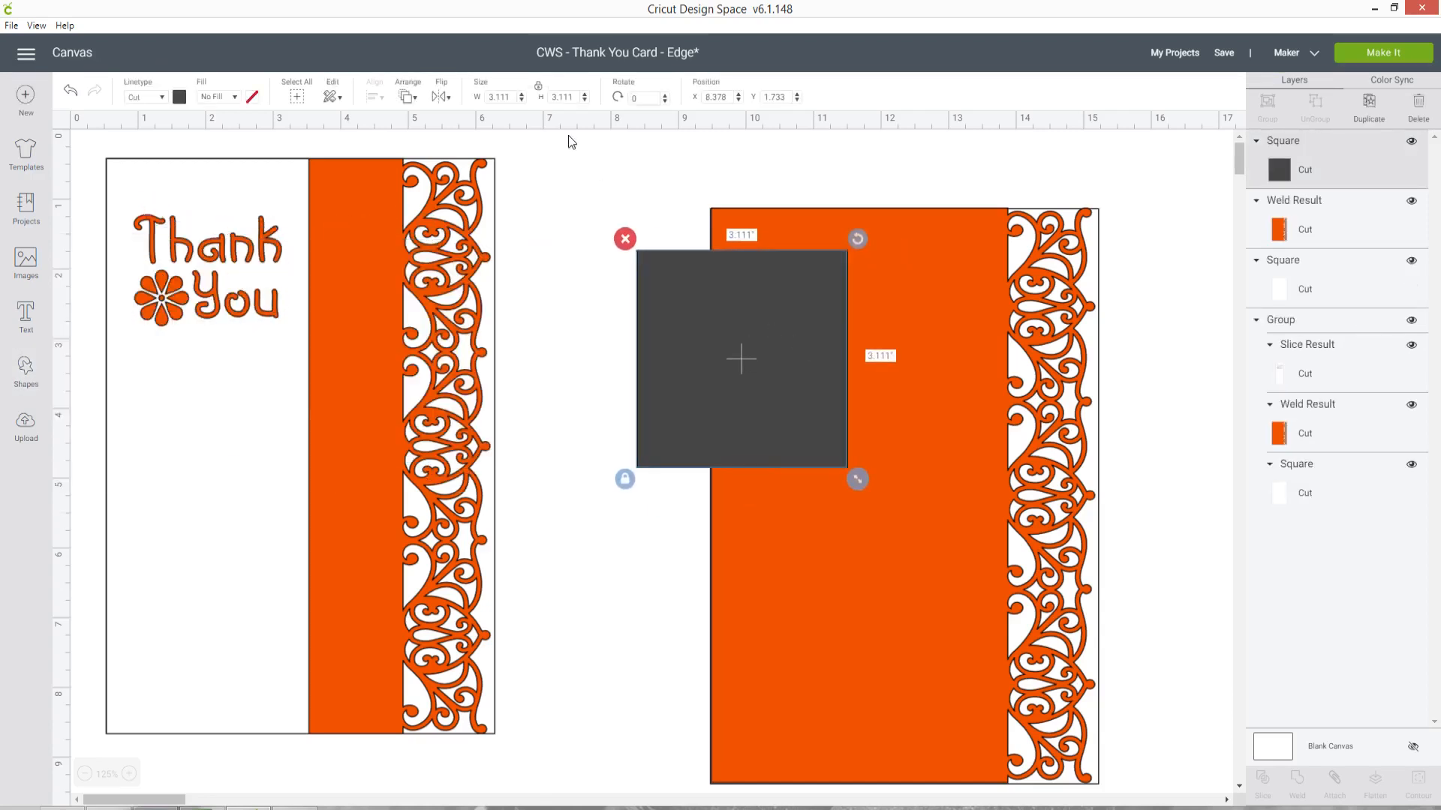
click(178, 97)
click(194, 238)
drag(825, 379, 816, 360)
Set the white square's height to 8.25 inches with proportions locked
click(562, 96)
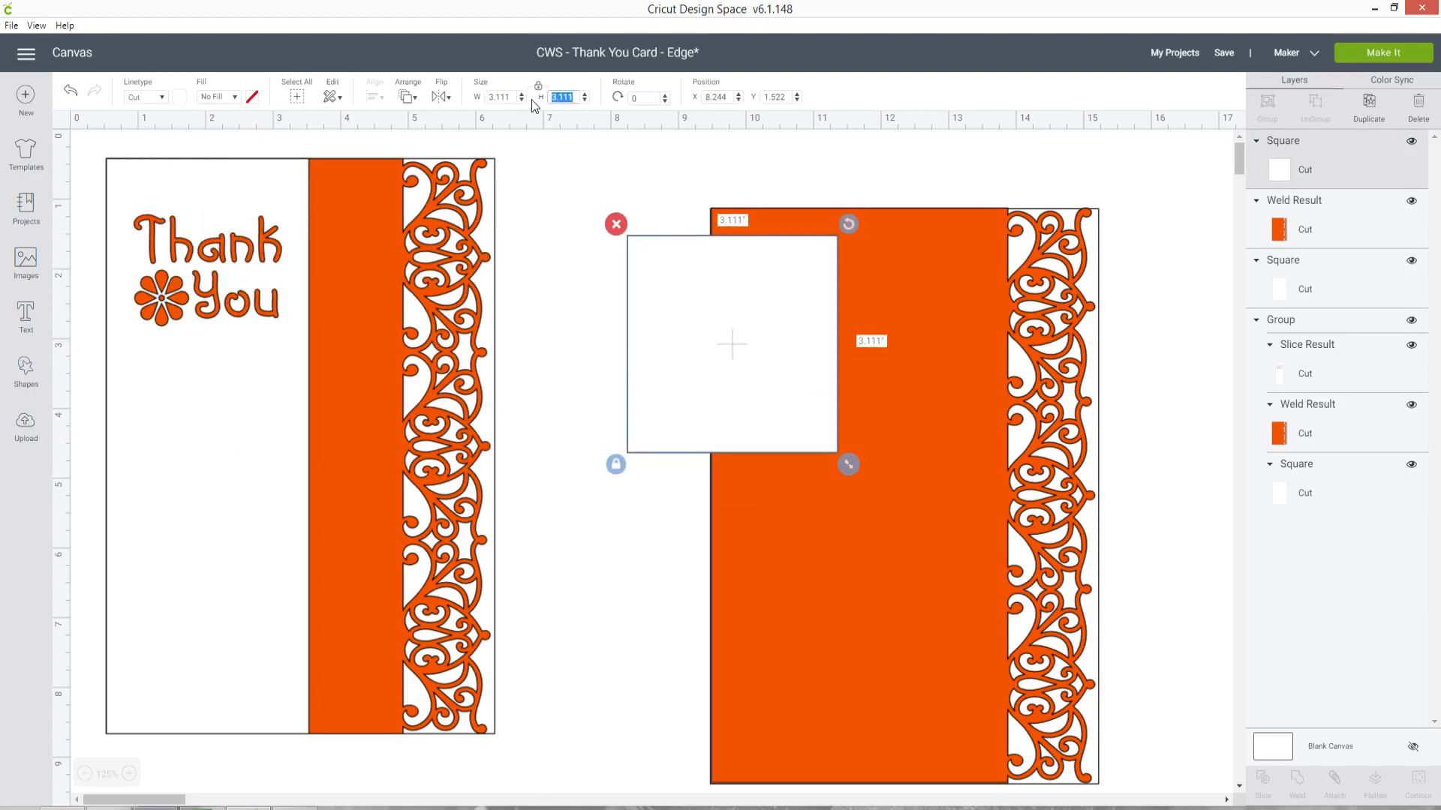
text(8.25)
key(Return)
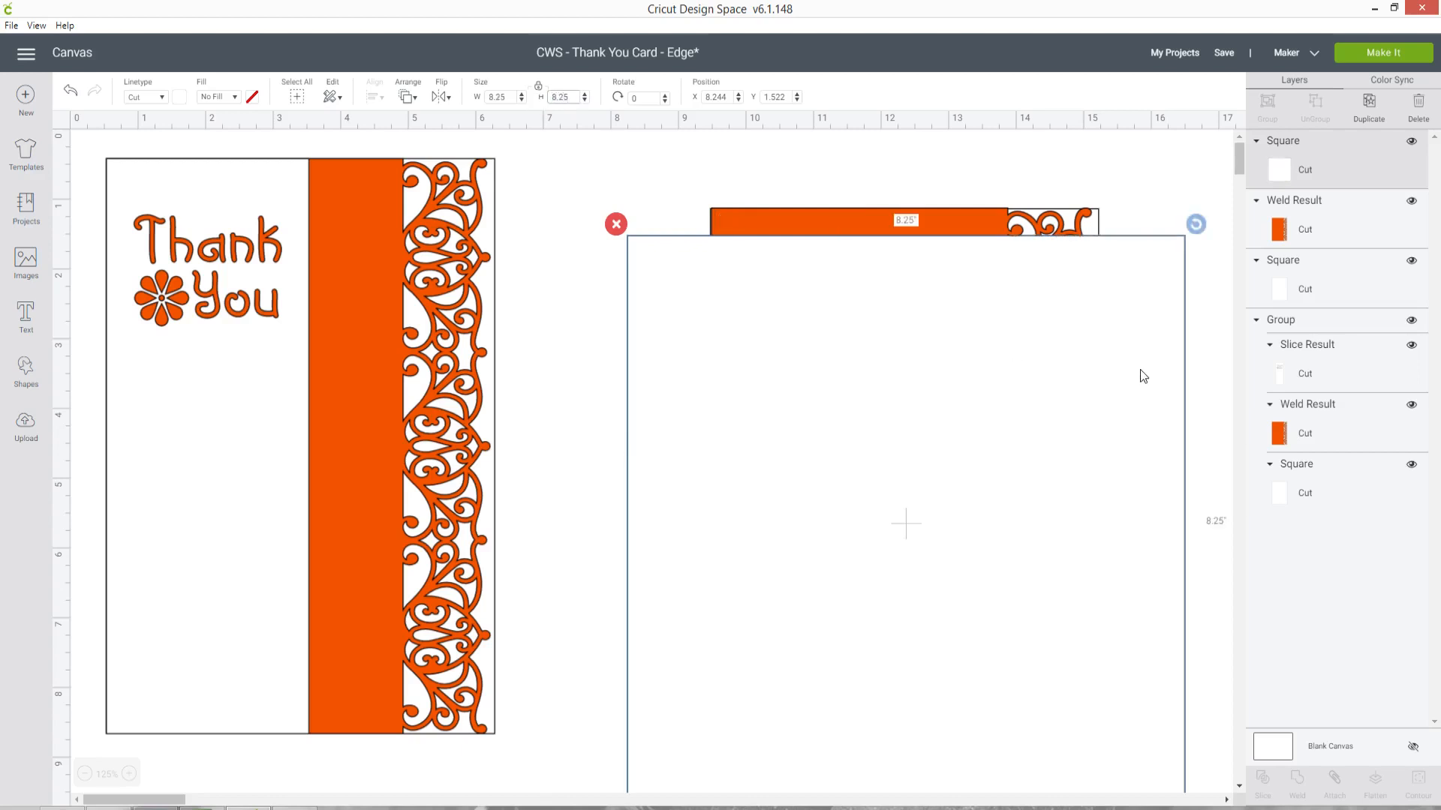
Resize the white square with proportions unlocked to about 3.18 by 8.32 inches and fit it against the orange panel's upper-left corner
scroll(1142, 375, down, 3)
drag(1196, 590, 831, 574)
scroll(917, 605, up, 3)
drag(787, 331, 852, 294)
scroll(946, 651, down, 1)
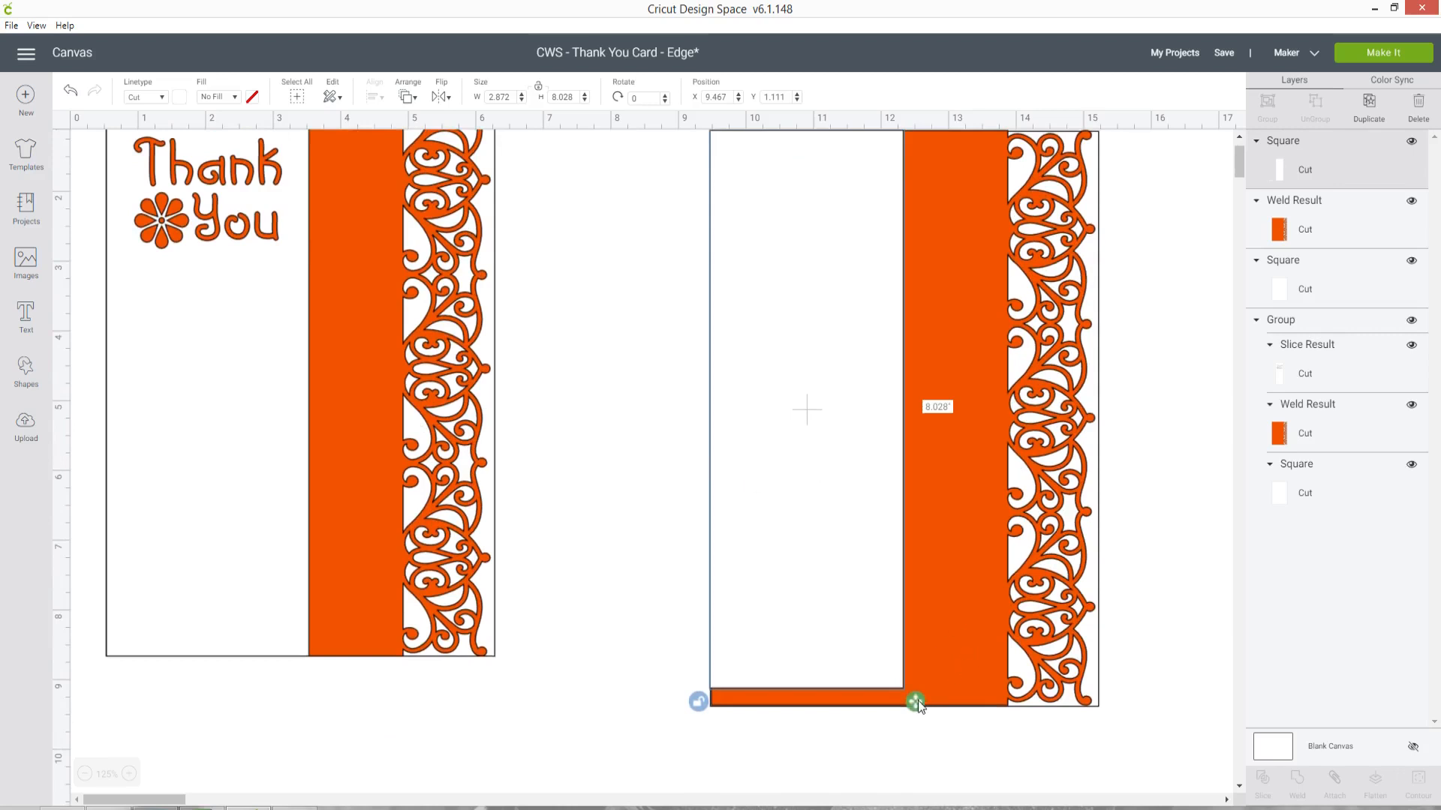
drag(915, 700, 938, 722)
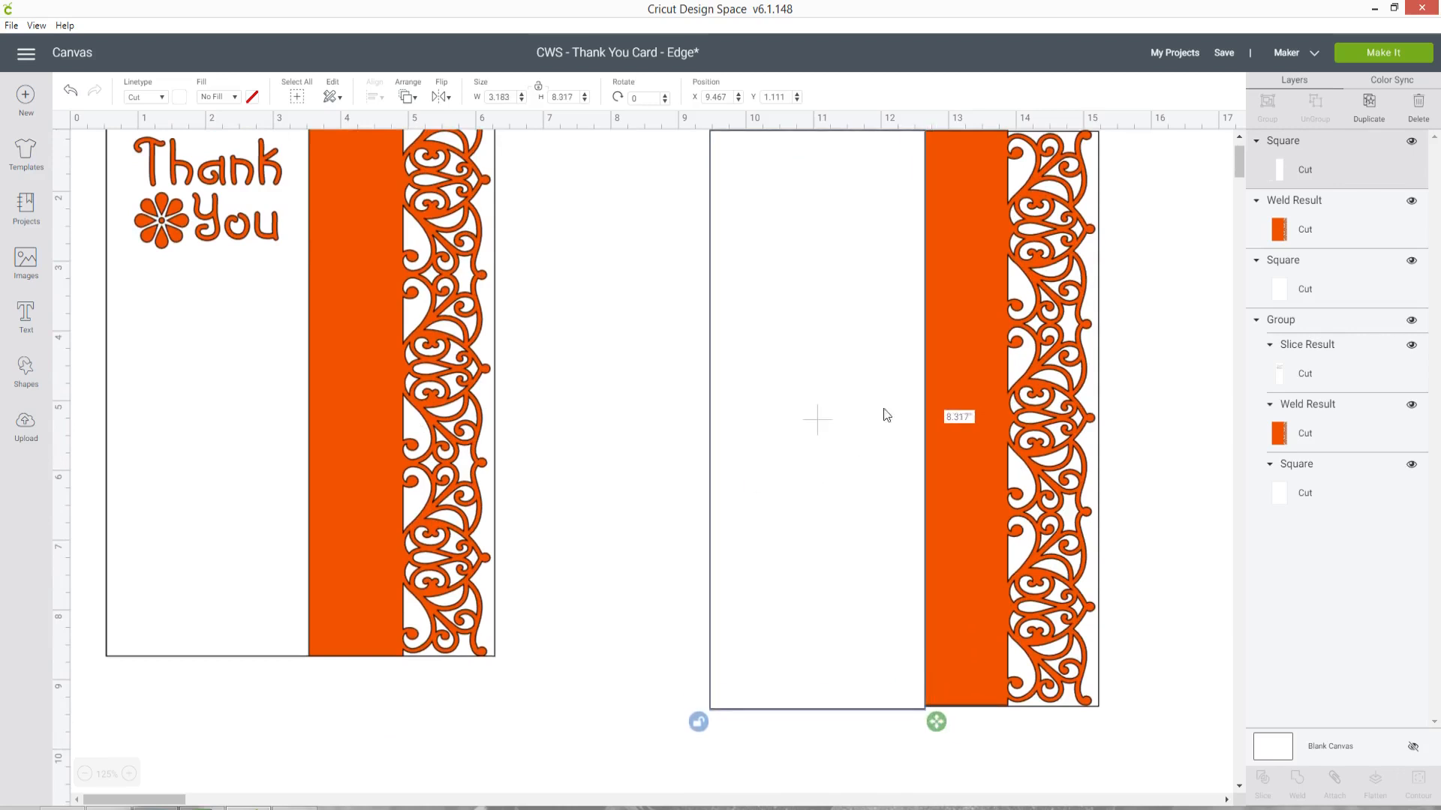
Set the narrow white overlay square's height to 8.25 inches, keeping its width
scroll(948, 460, up, 1)
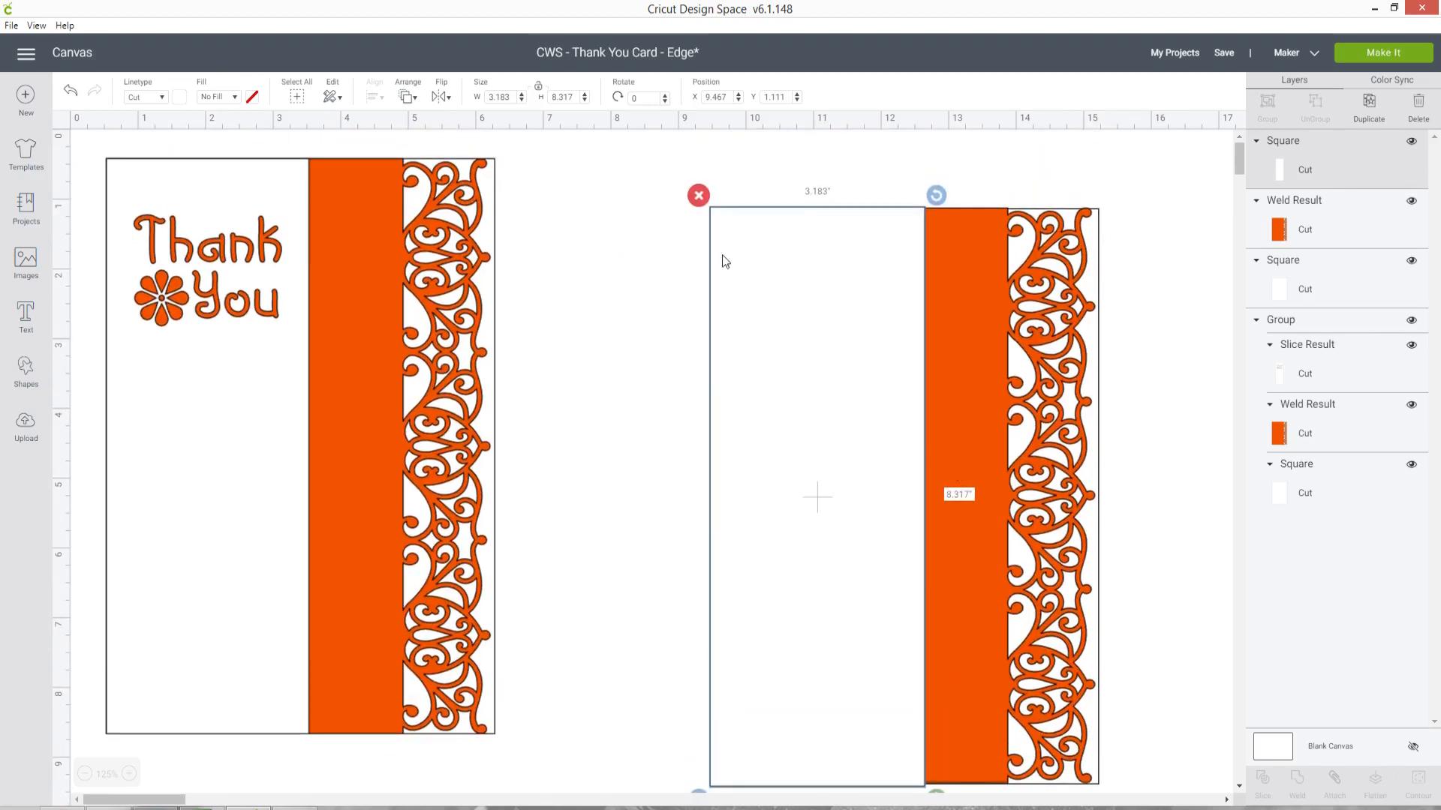
click(566, 96)
text(8.25)
key(Return)
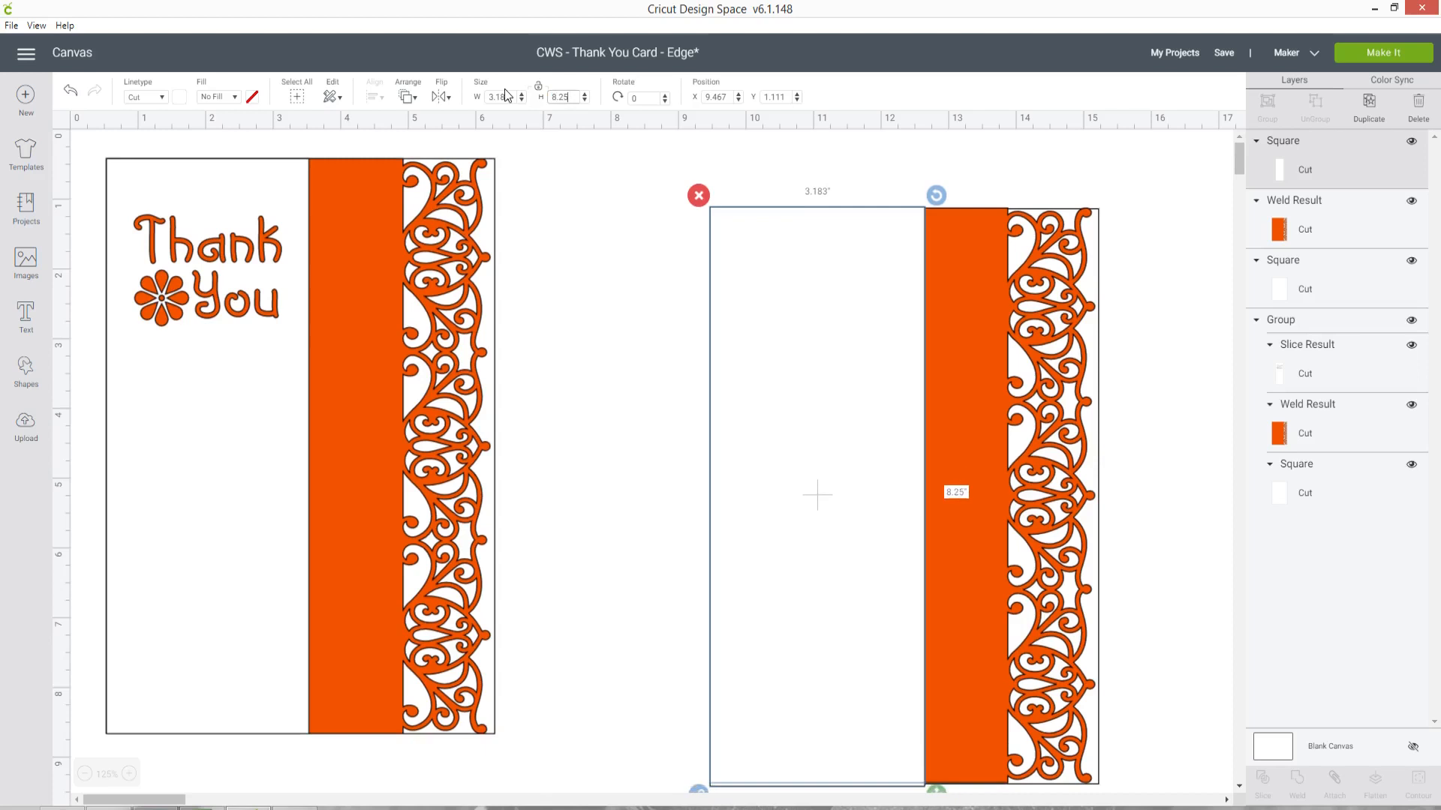
click(623, 323)
scroll(623, 323, down, 1)
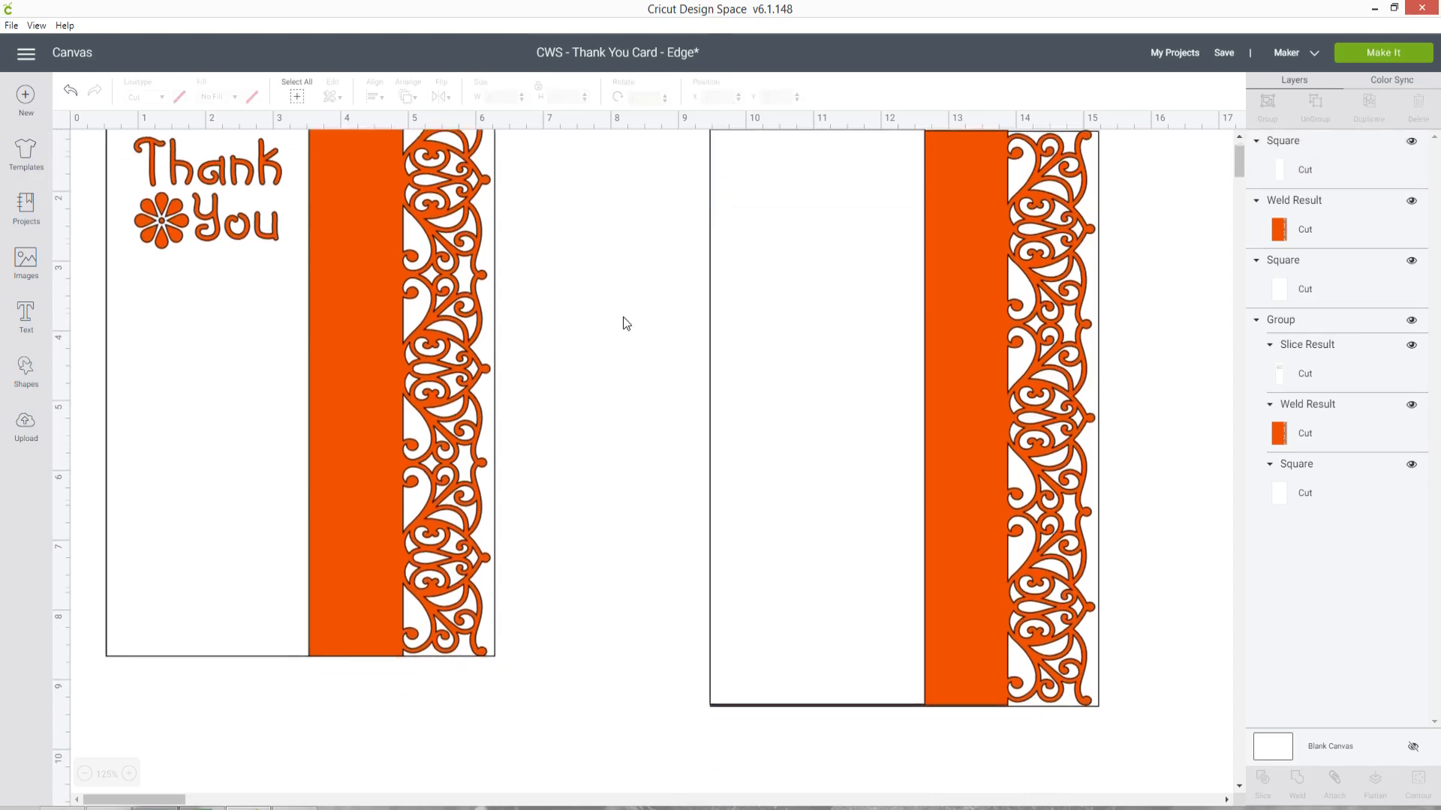
scroll(818, 349, up, 1)
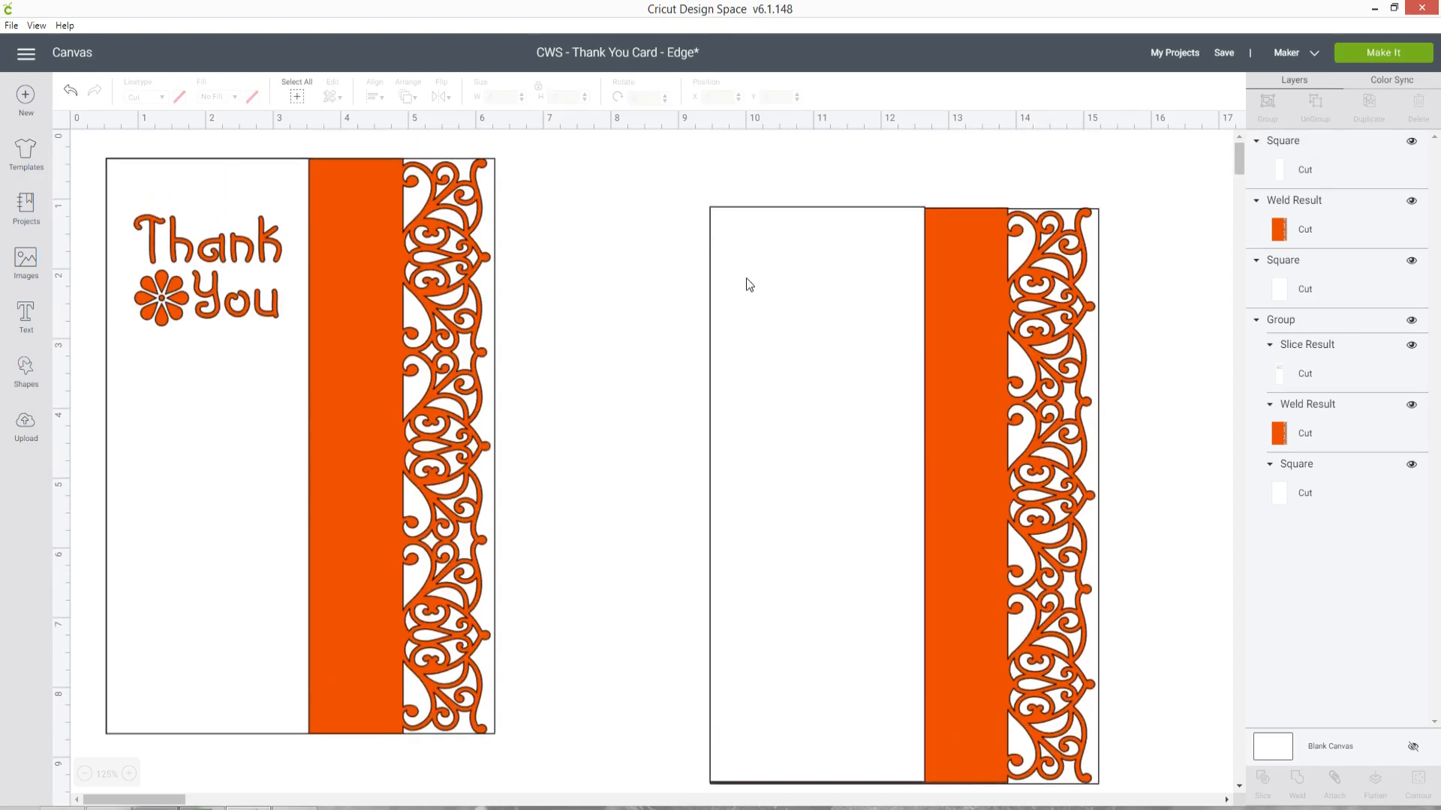
Align the new card's white base, orange lace panel and white overlay to their left and top edges
drag(679, 165, 1007, 484)
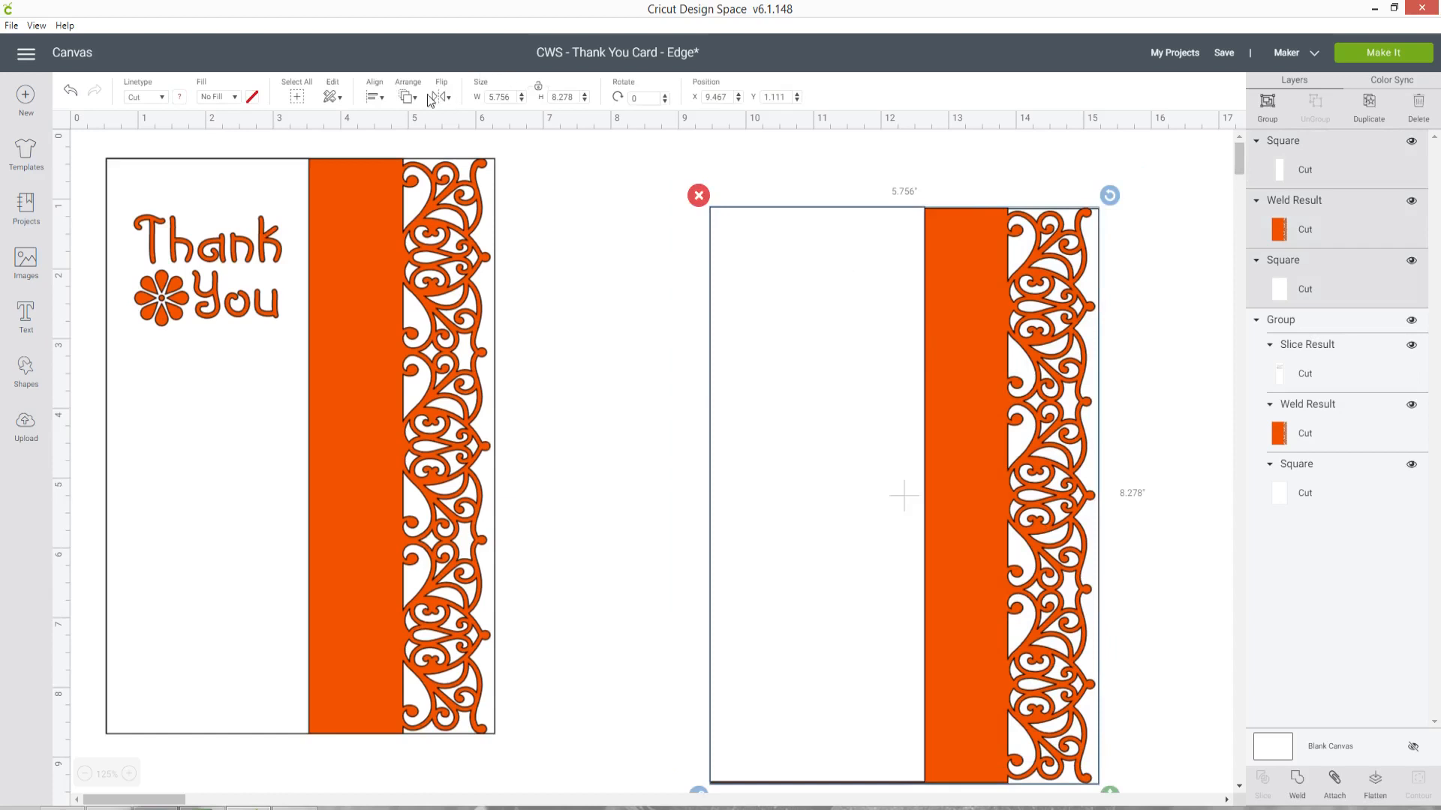
click(374, 98)
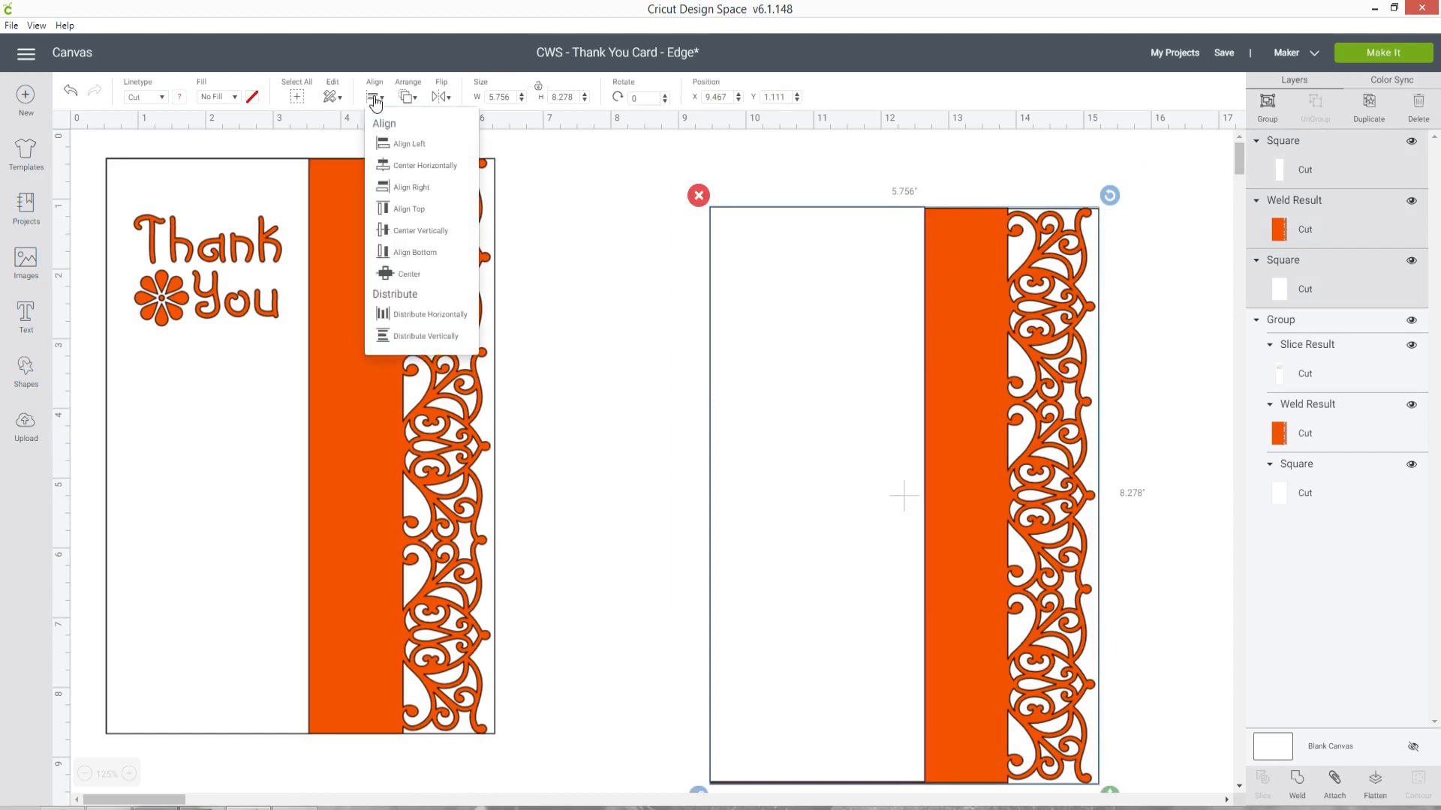
click(394, 143)
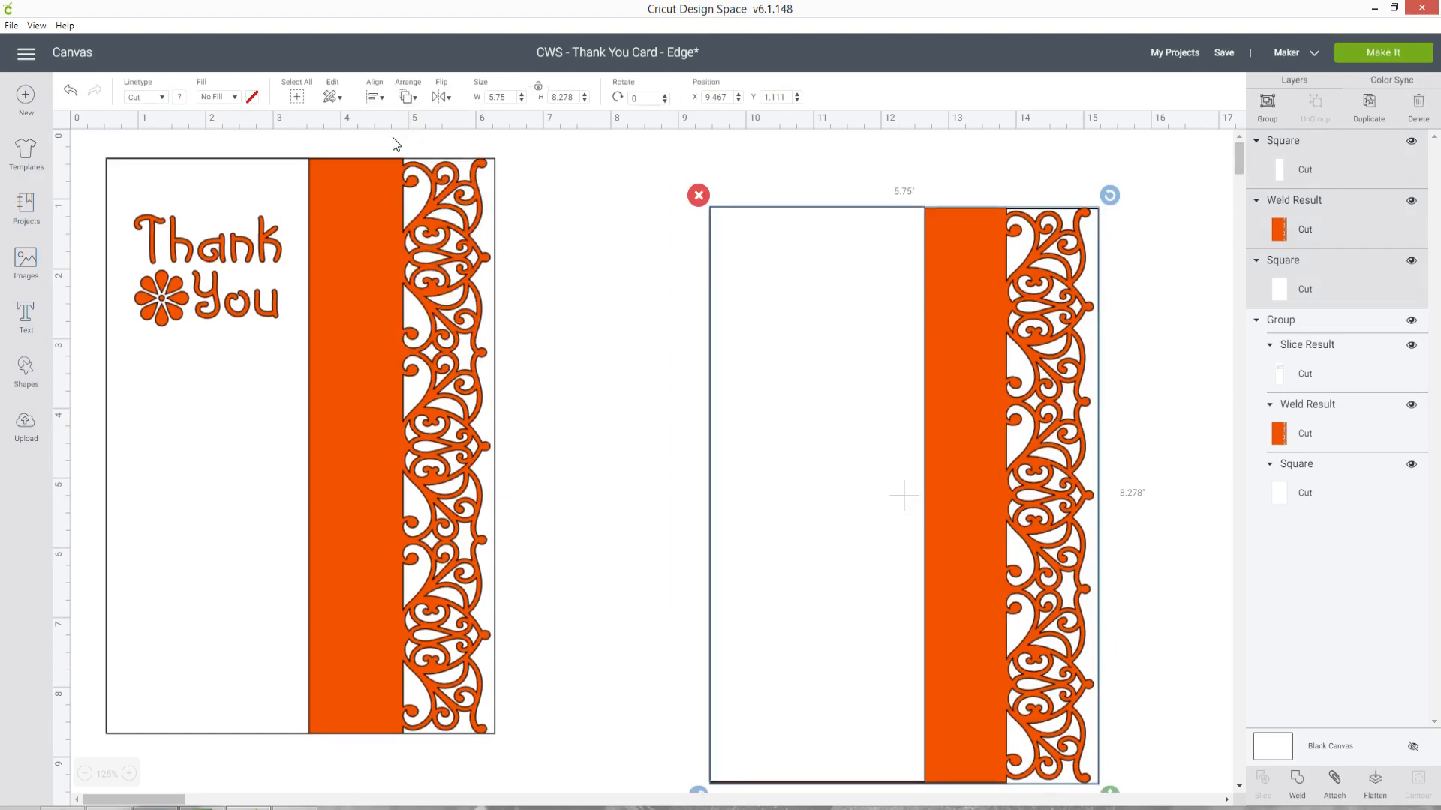
click(376, 98)
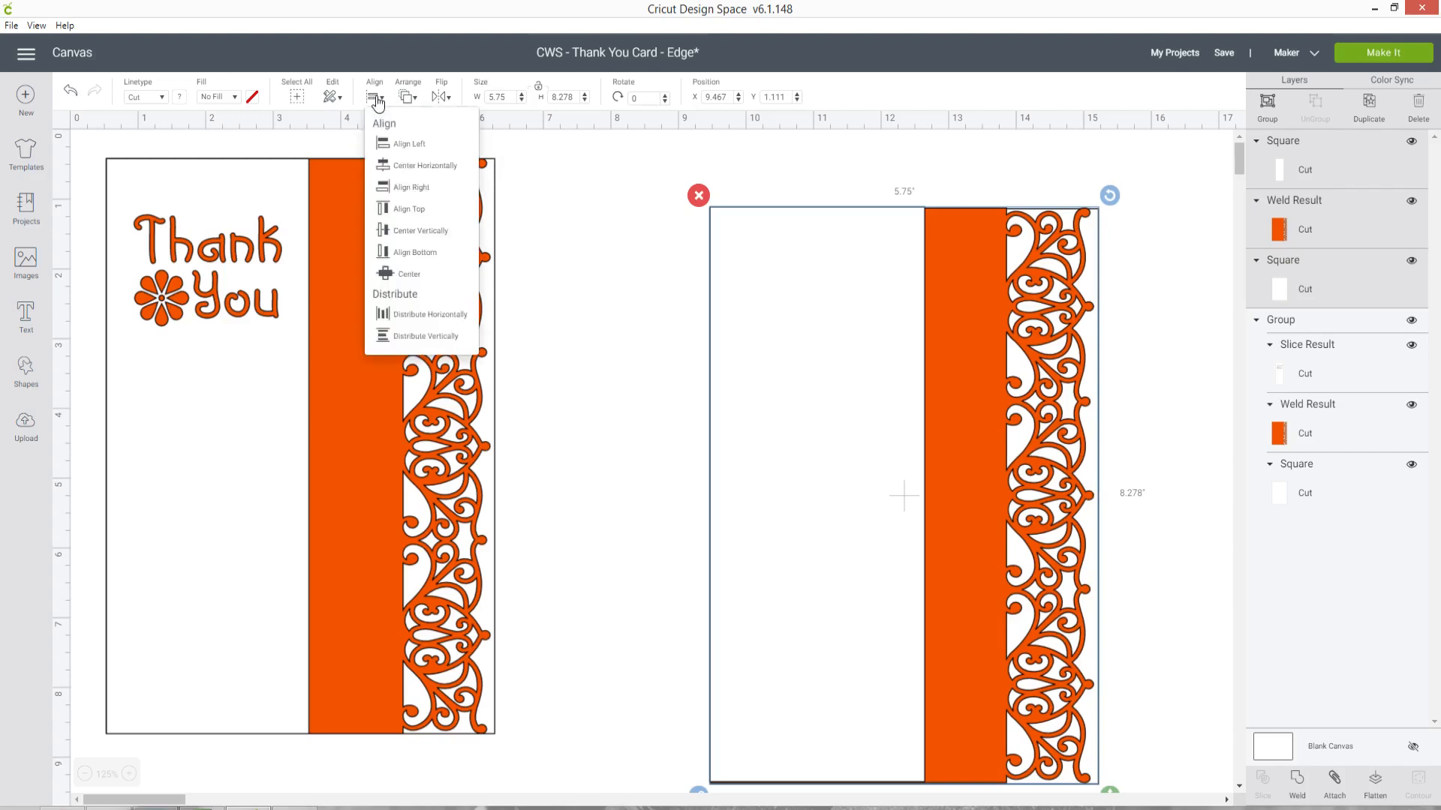
click(443, 206)
click(676, 364)
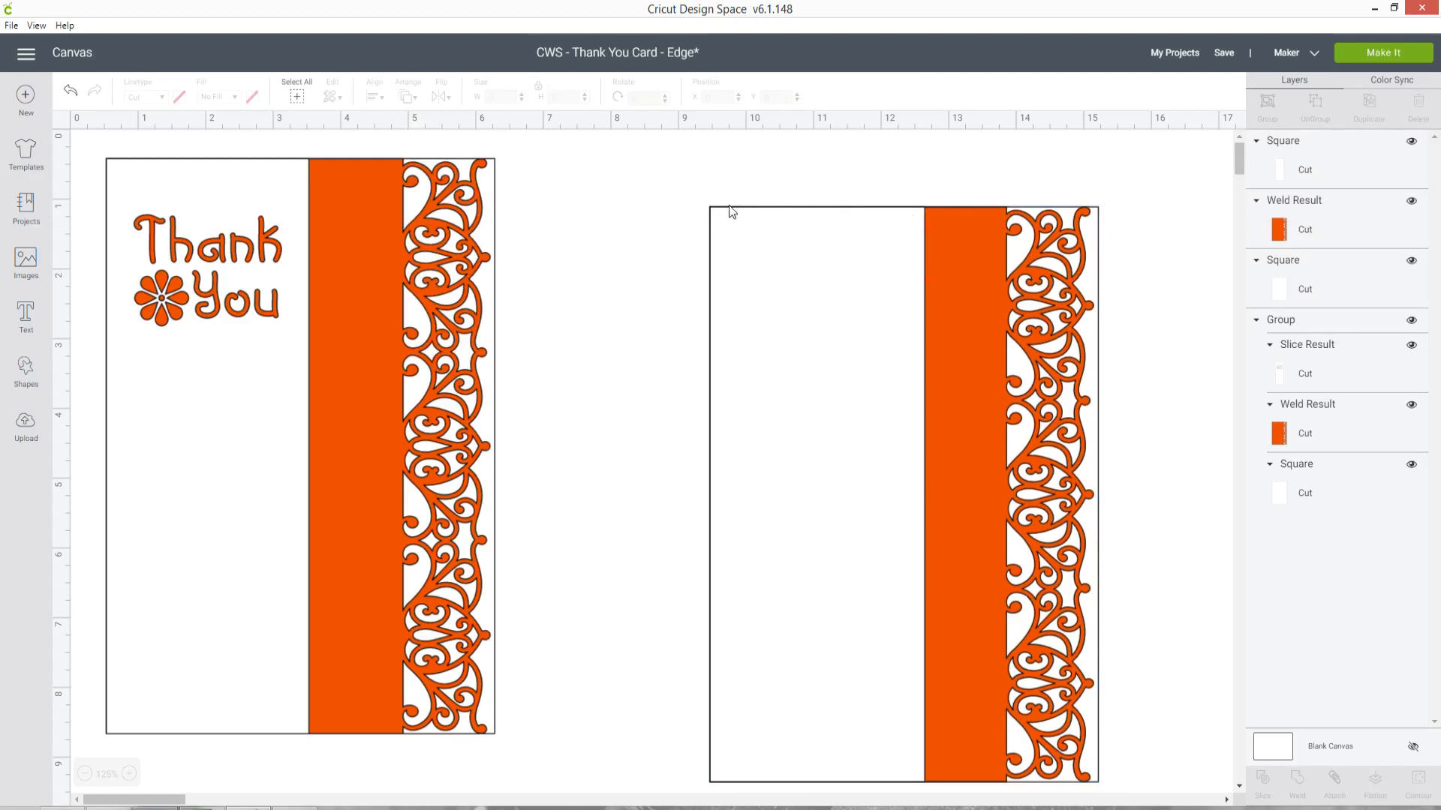
scroll(675, 245, down, 1)
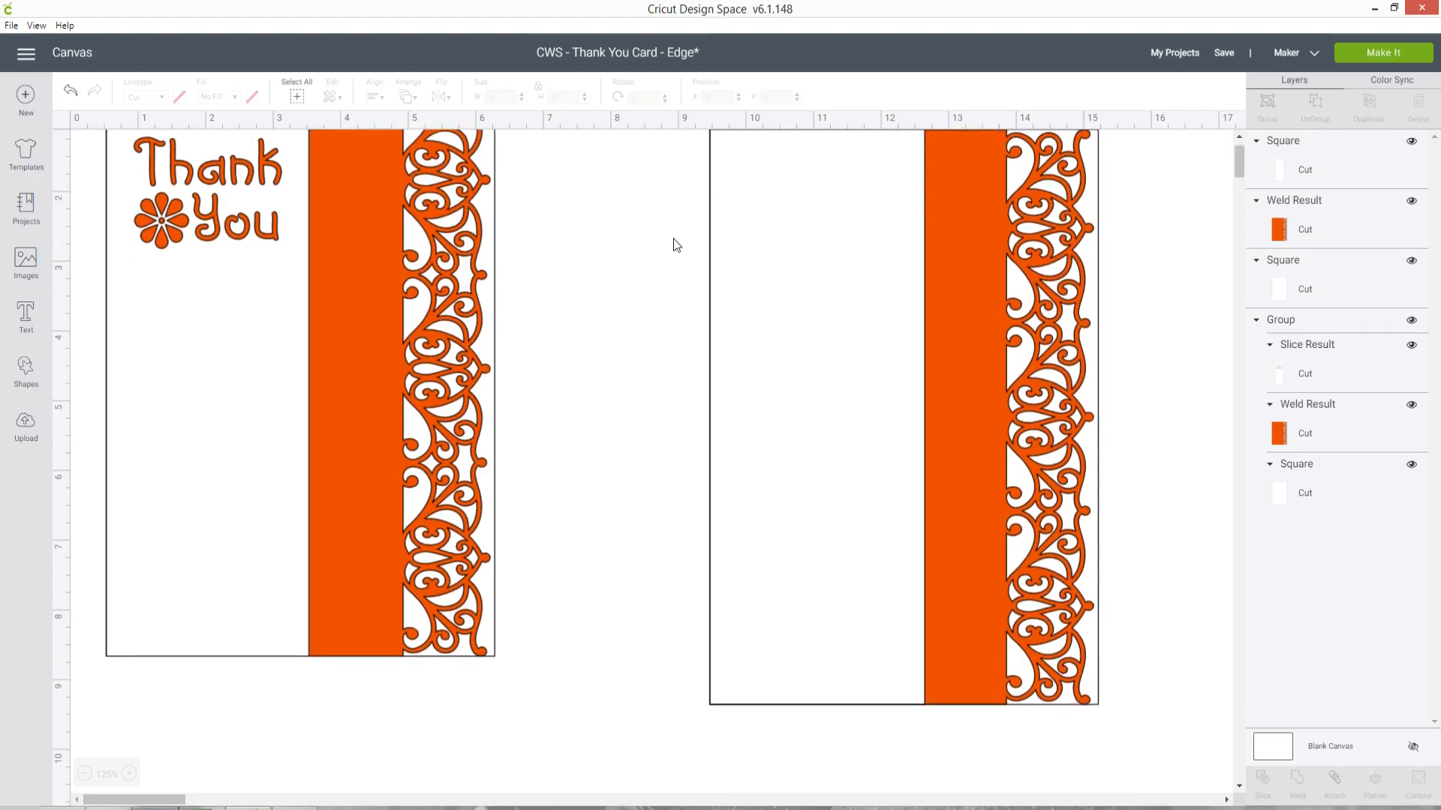
scroll(935, 213, up, 1)
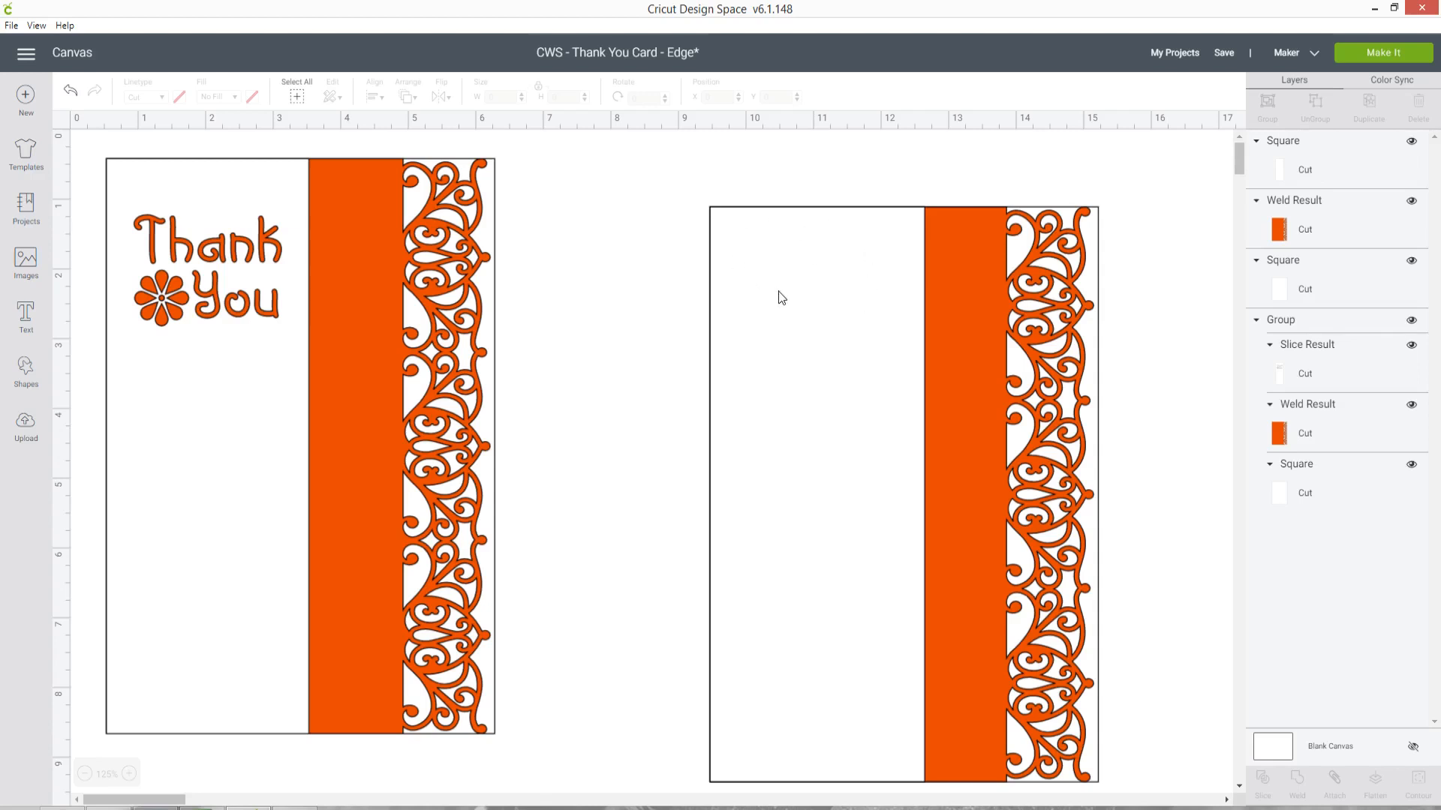
Examine the sample card's Thank You lettering and flower up close, and compare it with the new card's blank overlay
drag(184, 802, 190, 801)
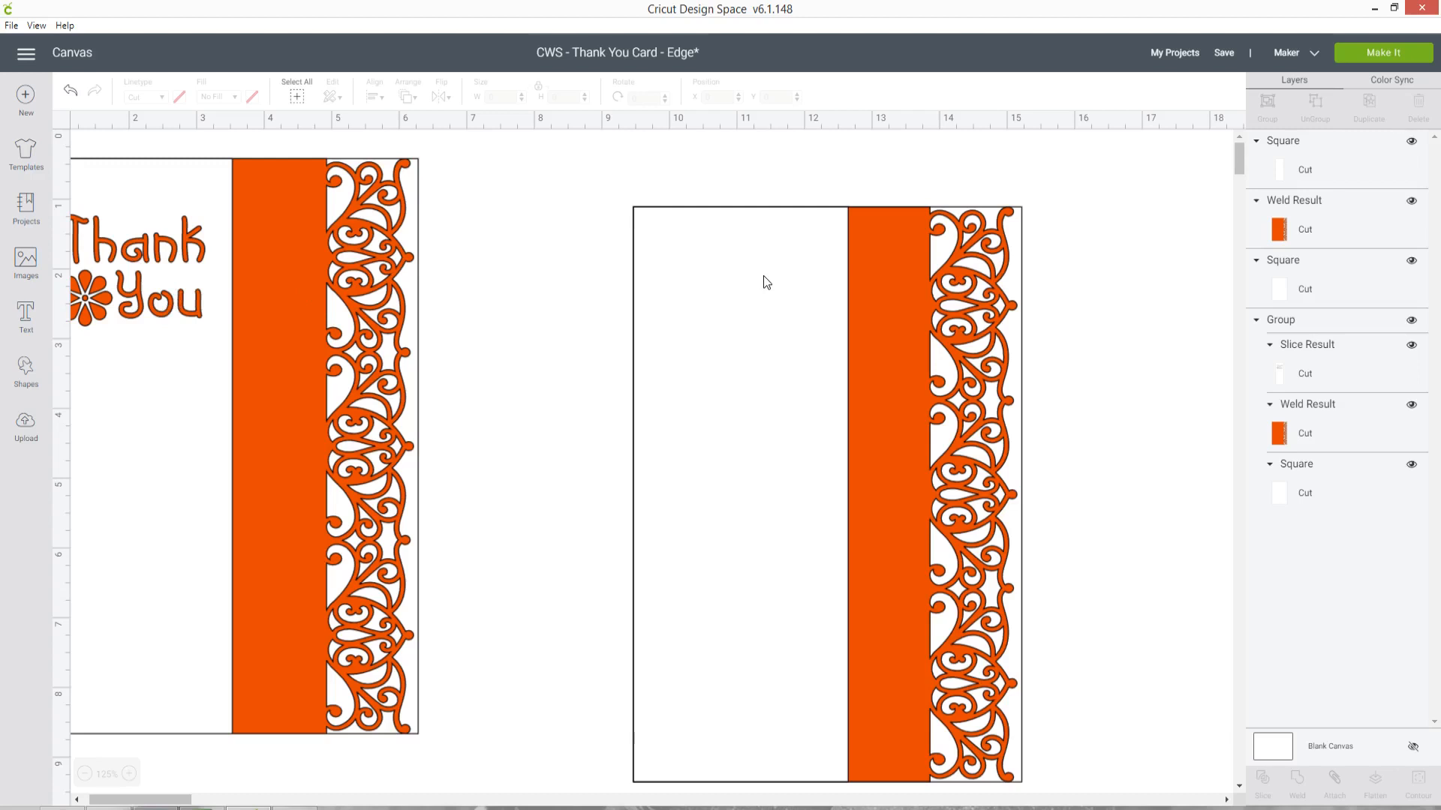
drag(201, 797, 192, 796)
click(129, 774)
click(129, 774)
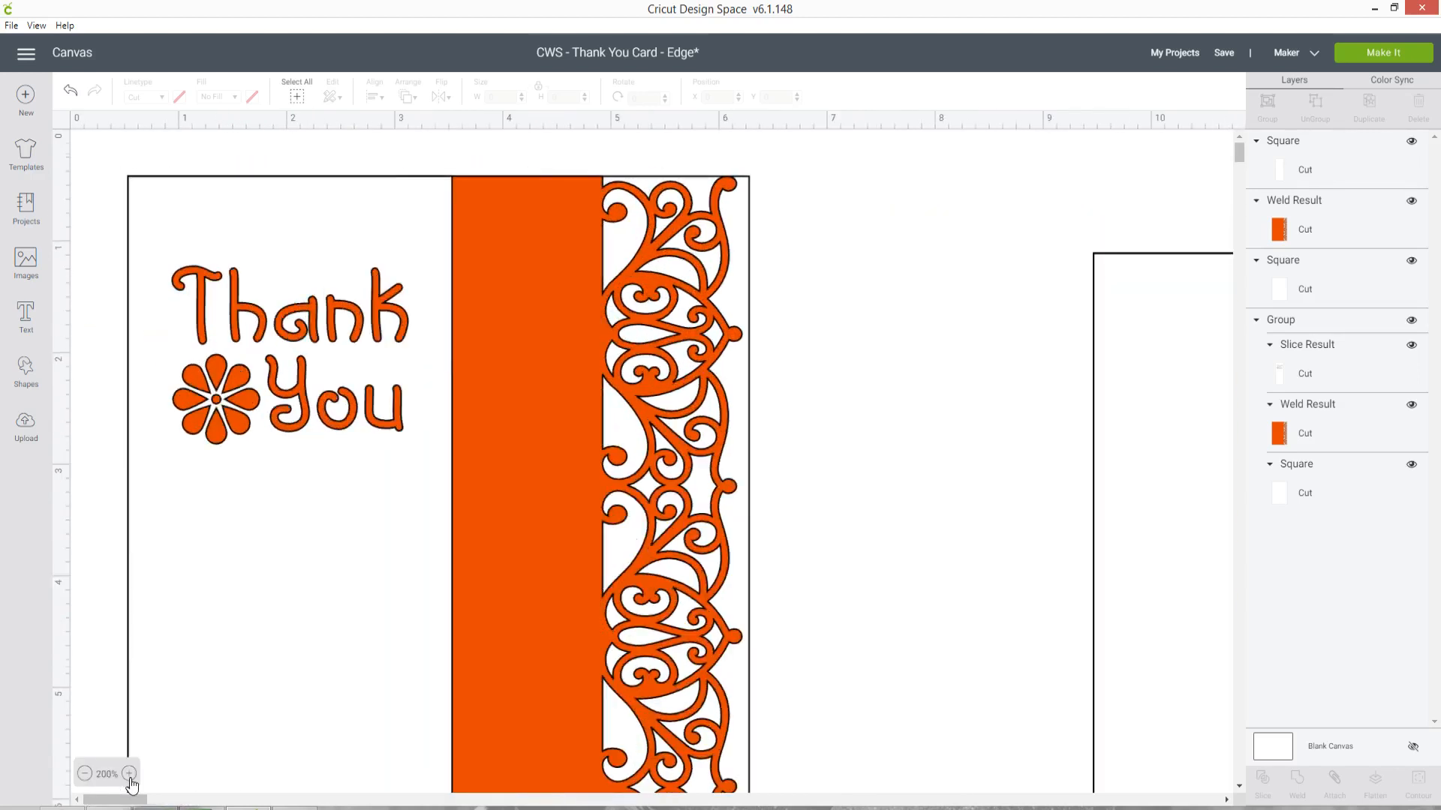
click(129, 774)
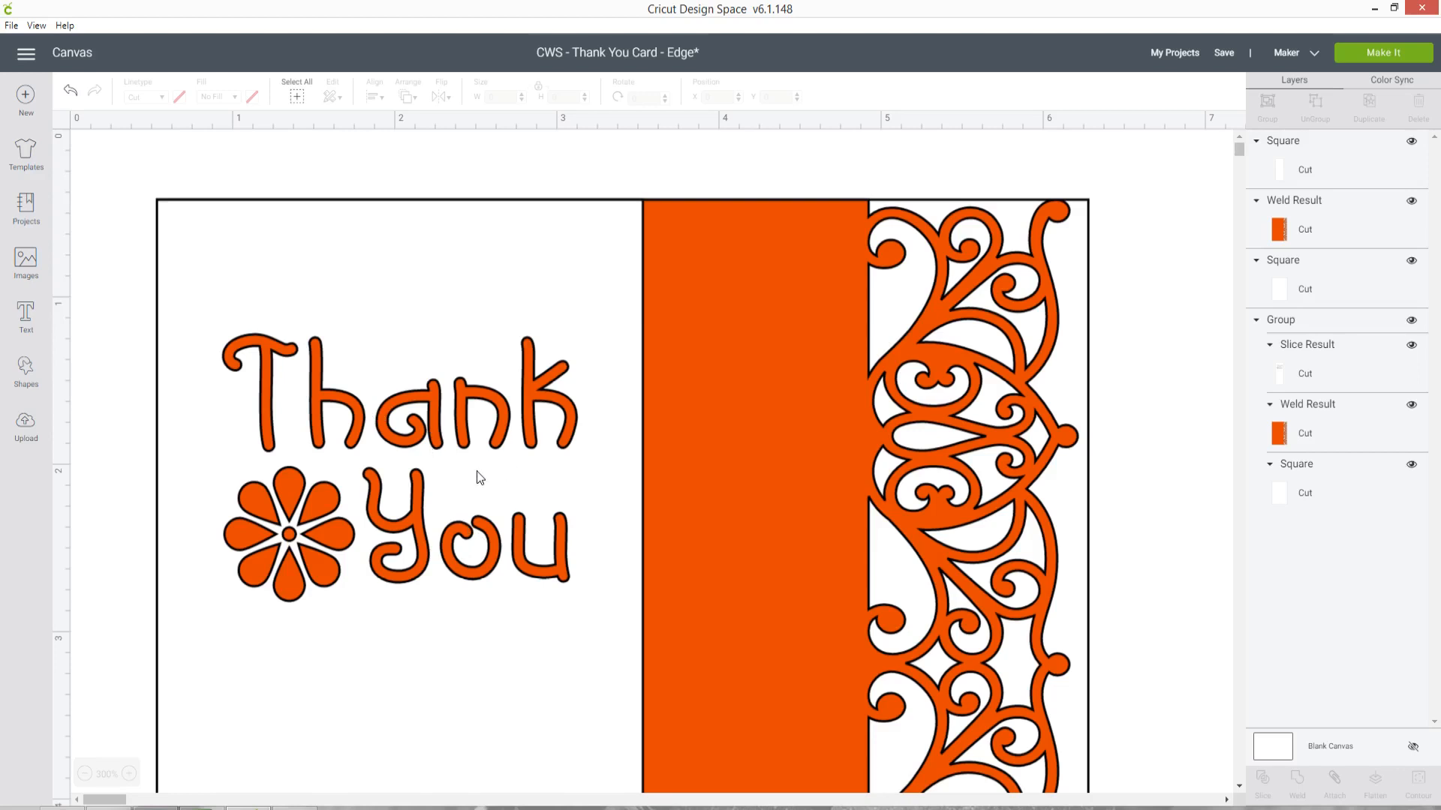
click(84, 775)
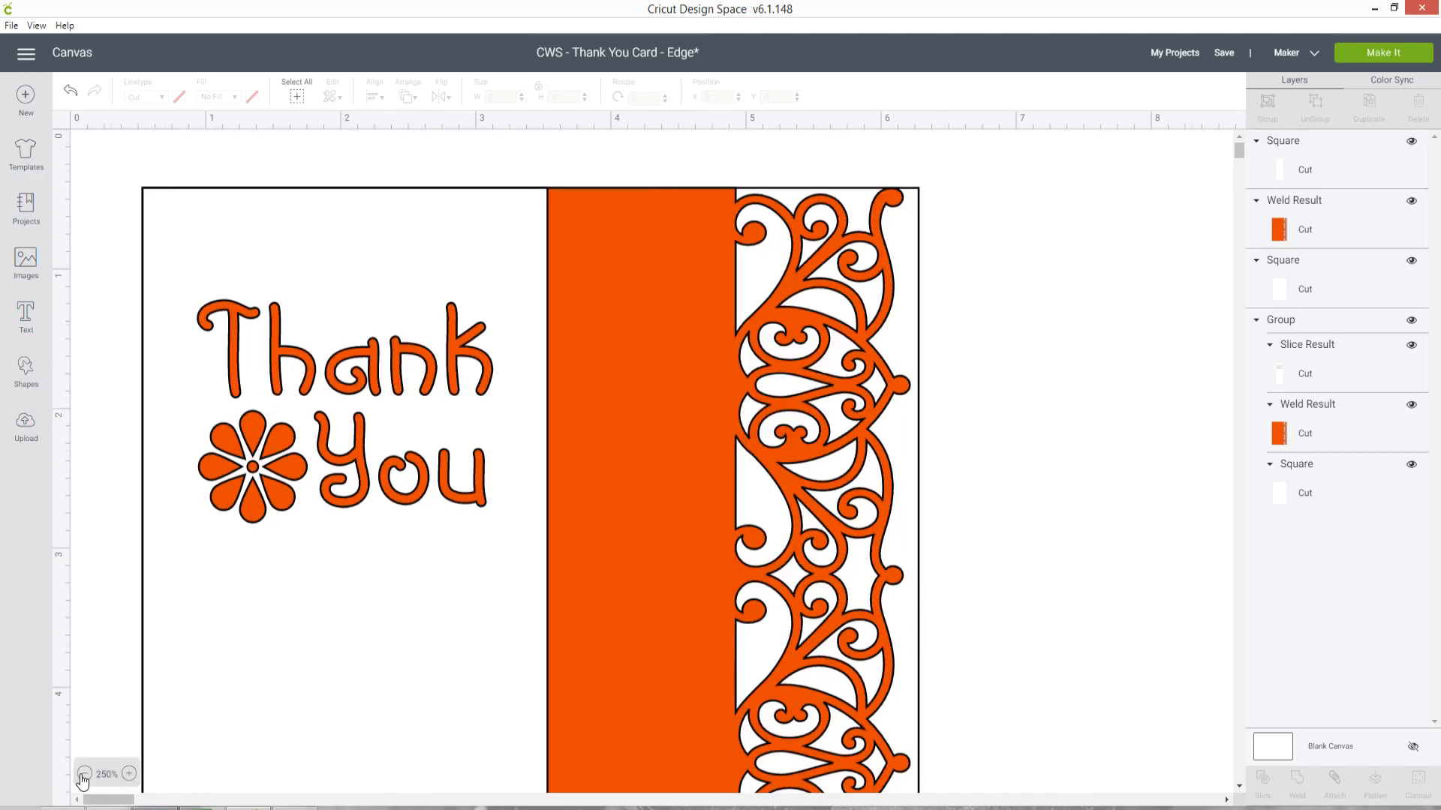
click(84, 775)
click(84, 775)
drag(128, 797, 170, 797)
scroll(260, 501, down, 2)
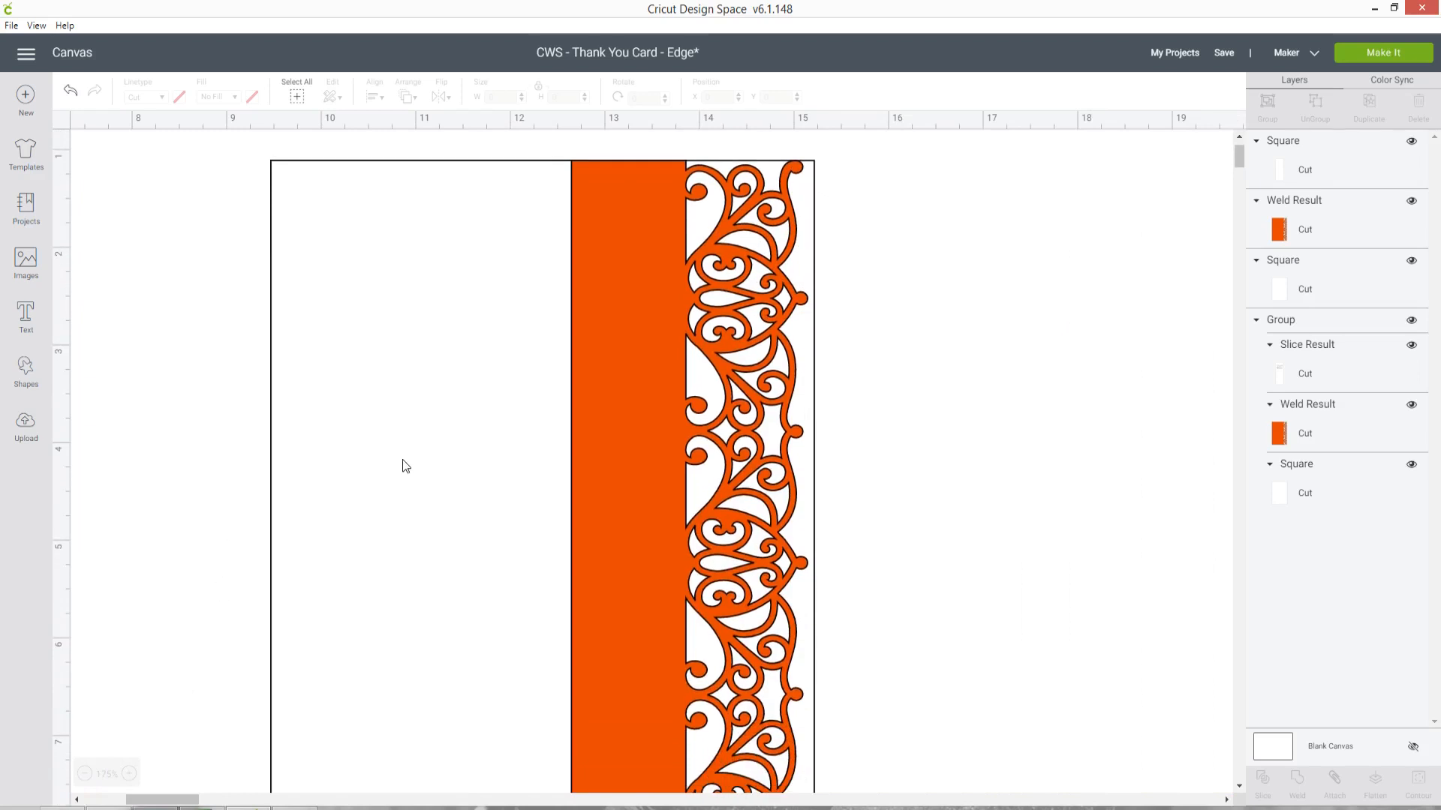
Add the text "Thank" and place it between the two cards, slightly overlapping the new card's upper-left area
click(26, 315)
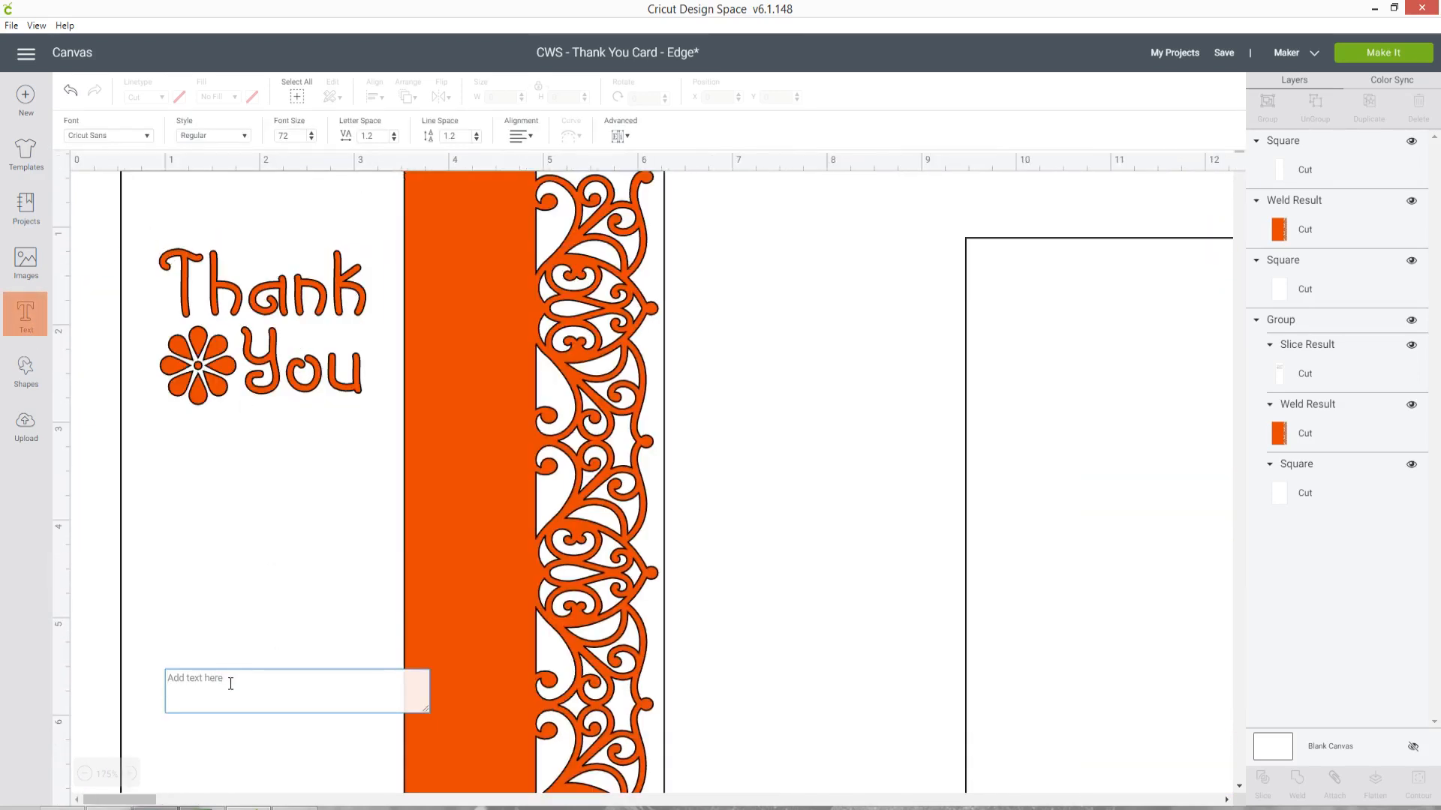
text(Thank)
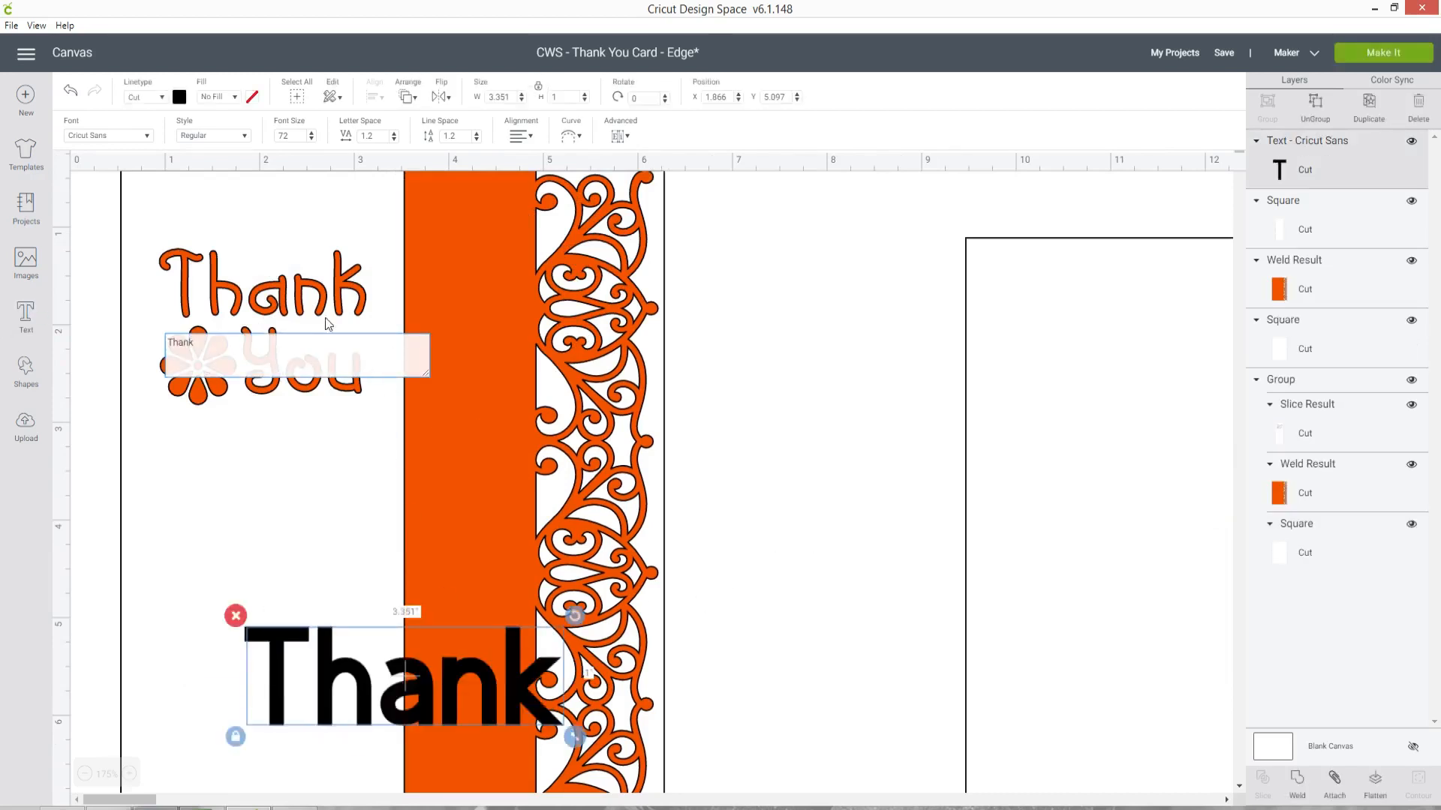
drag(353, 668, 862, 385)
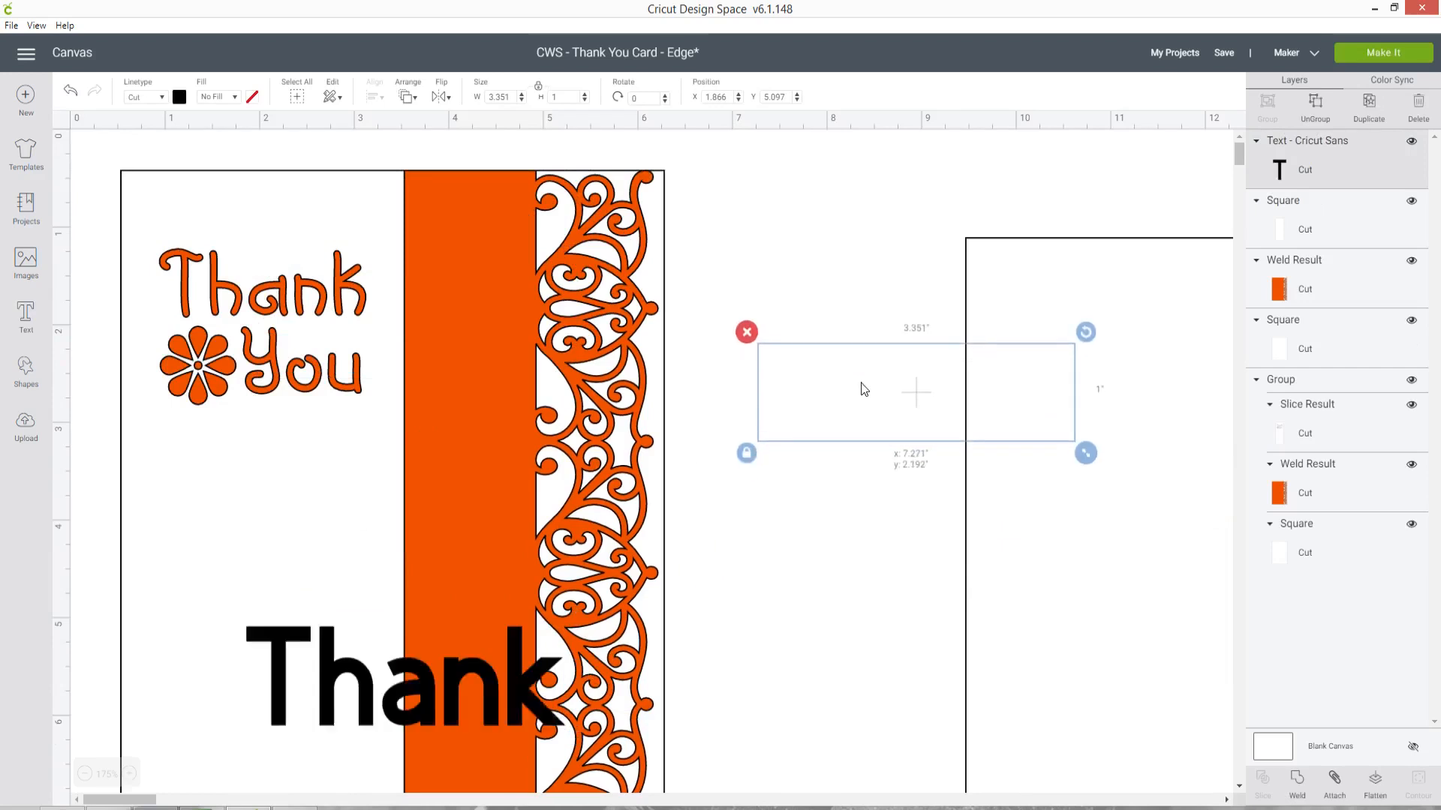
click(167, 801)
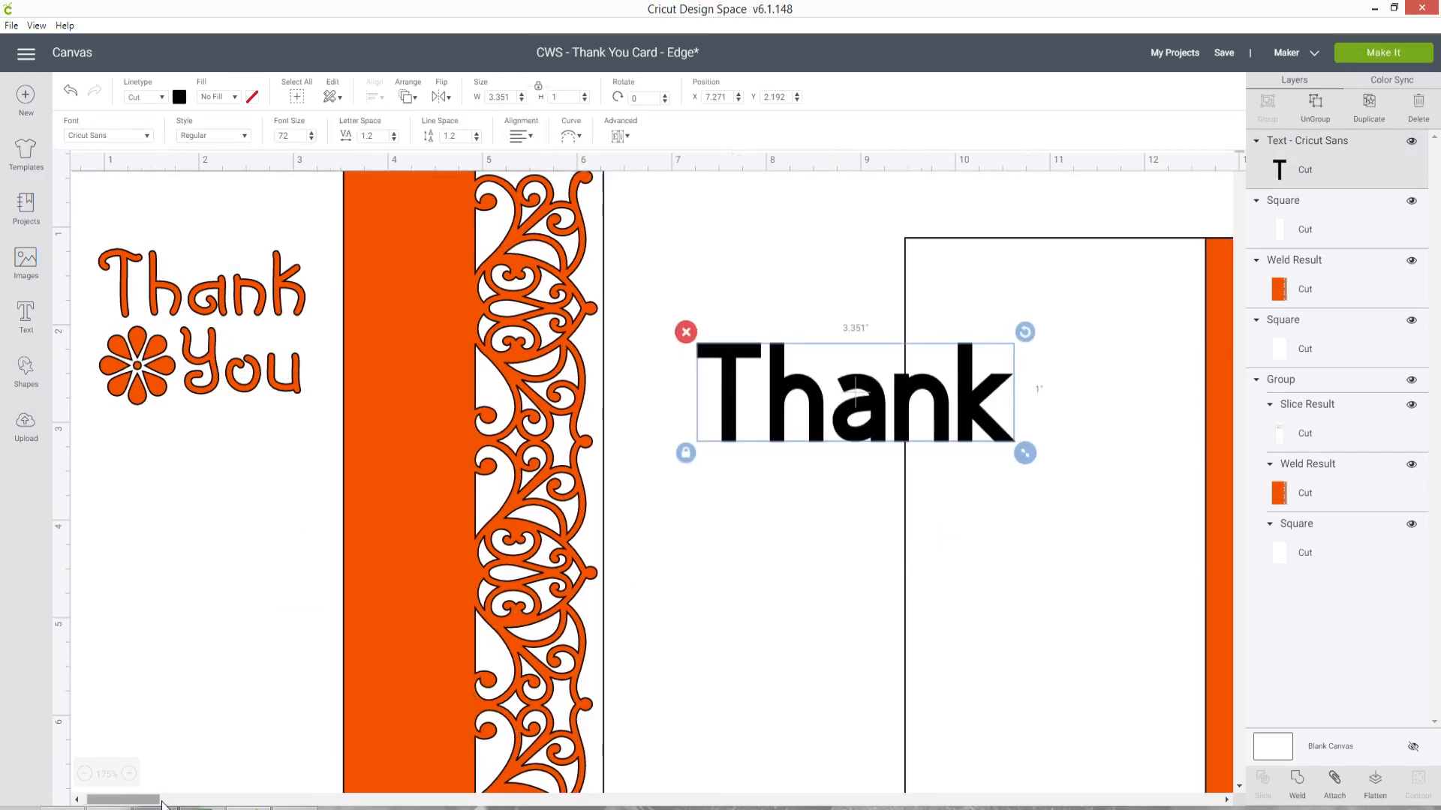
drag(158, 801, 114, 801)
Search the fonts for "stencil" and set the "Thank" text to Girly Stencil
double_click(580, 406)
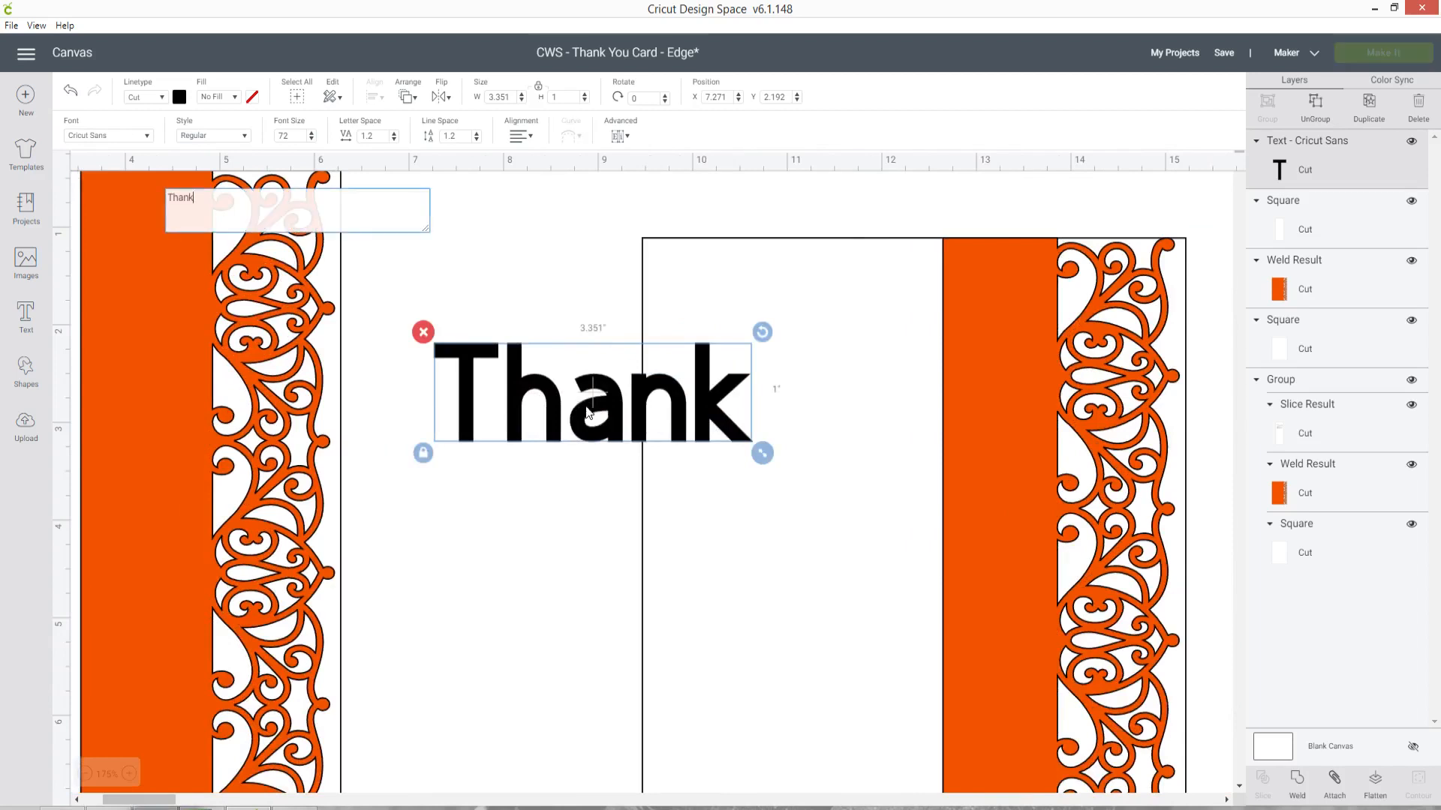
drag(194, 197, 170, 197)
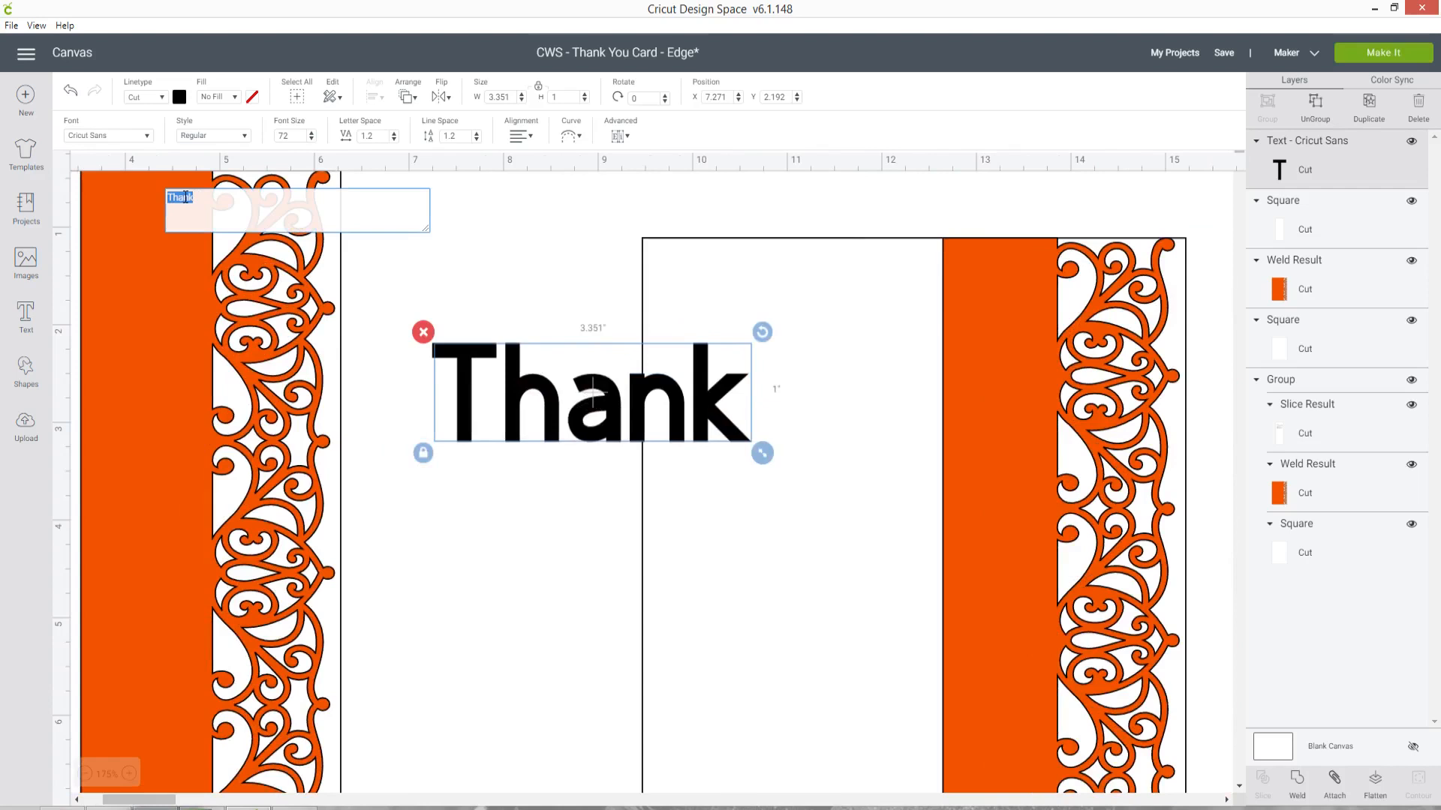
click(150, 138)
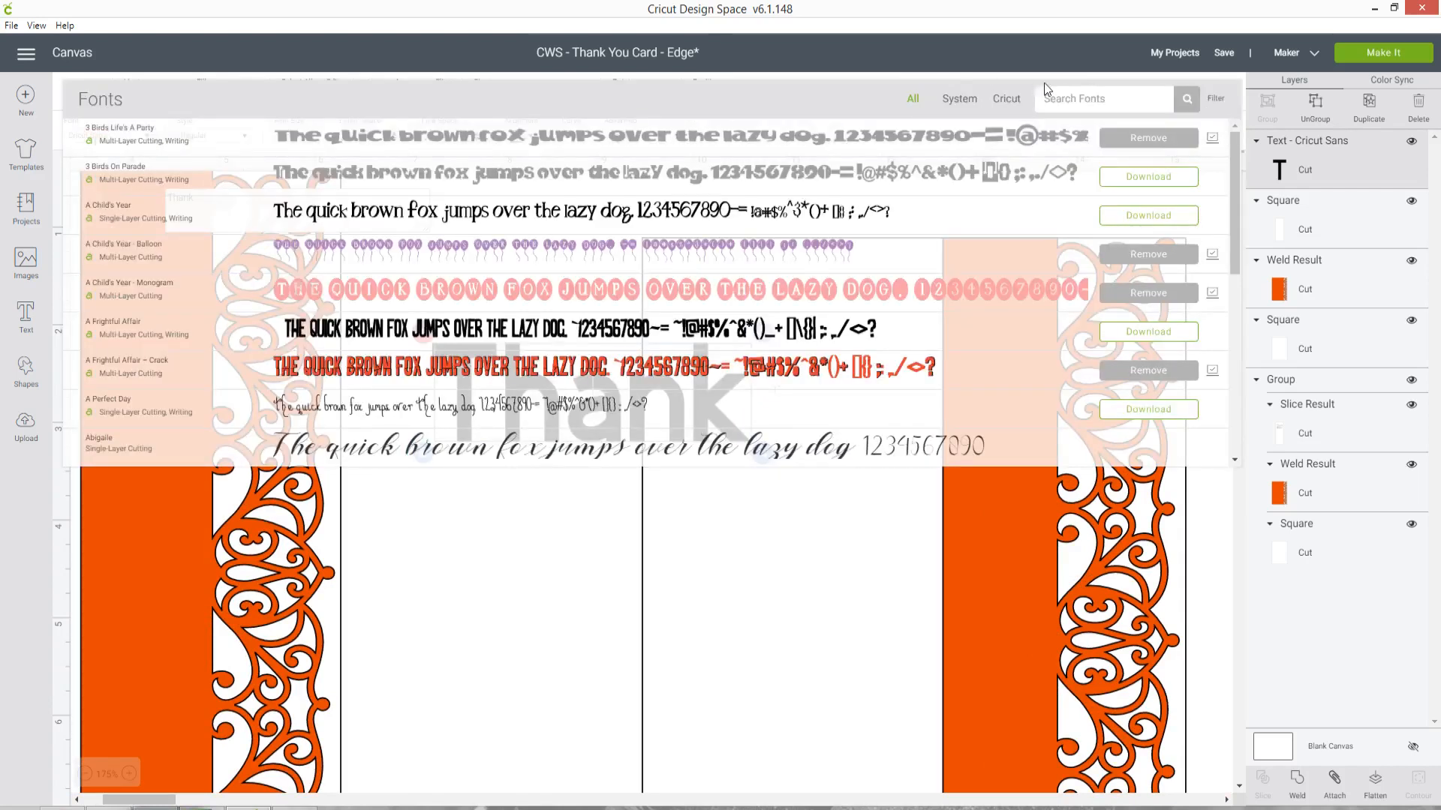
text(stencil)
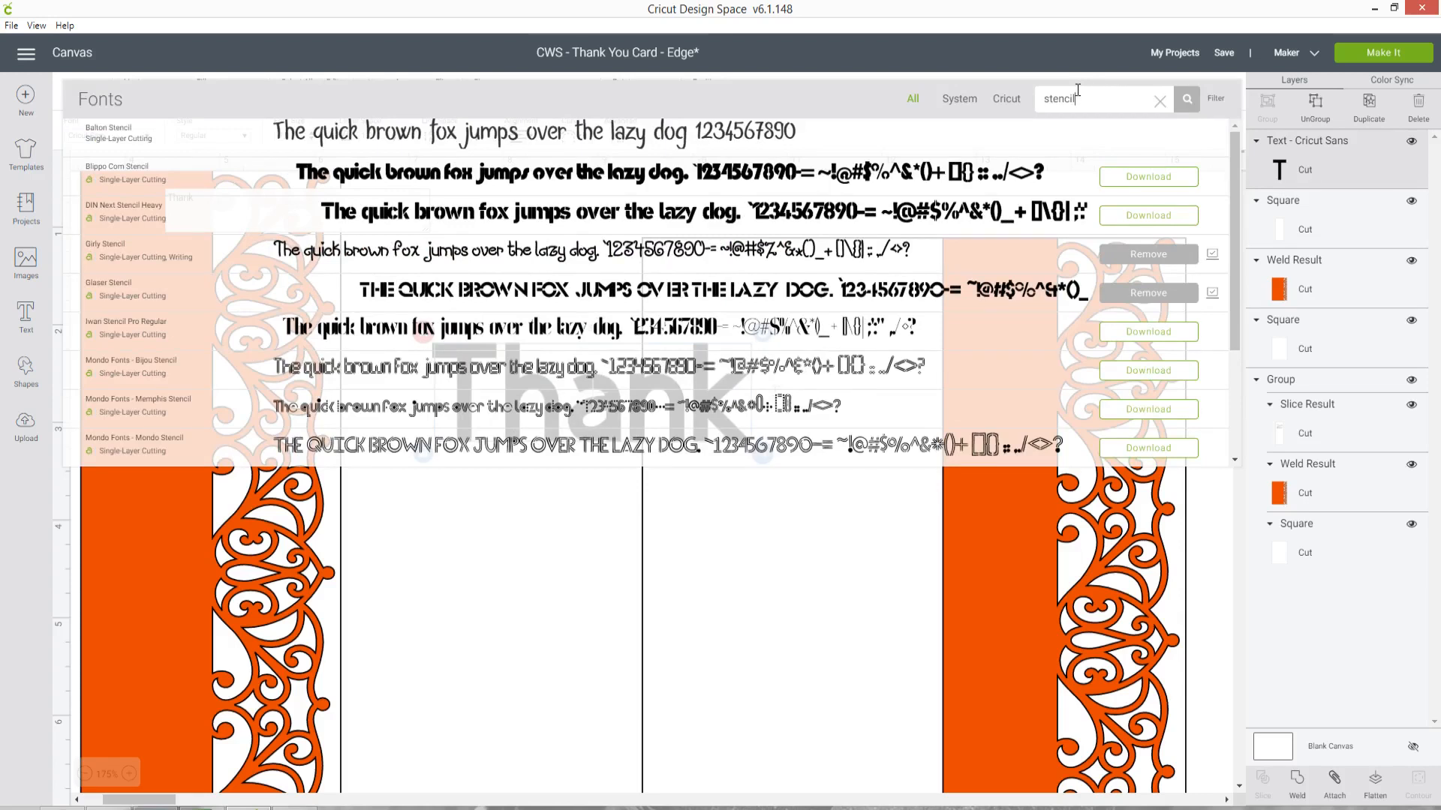
click(383, 258)
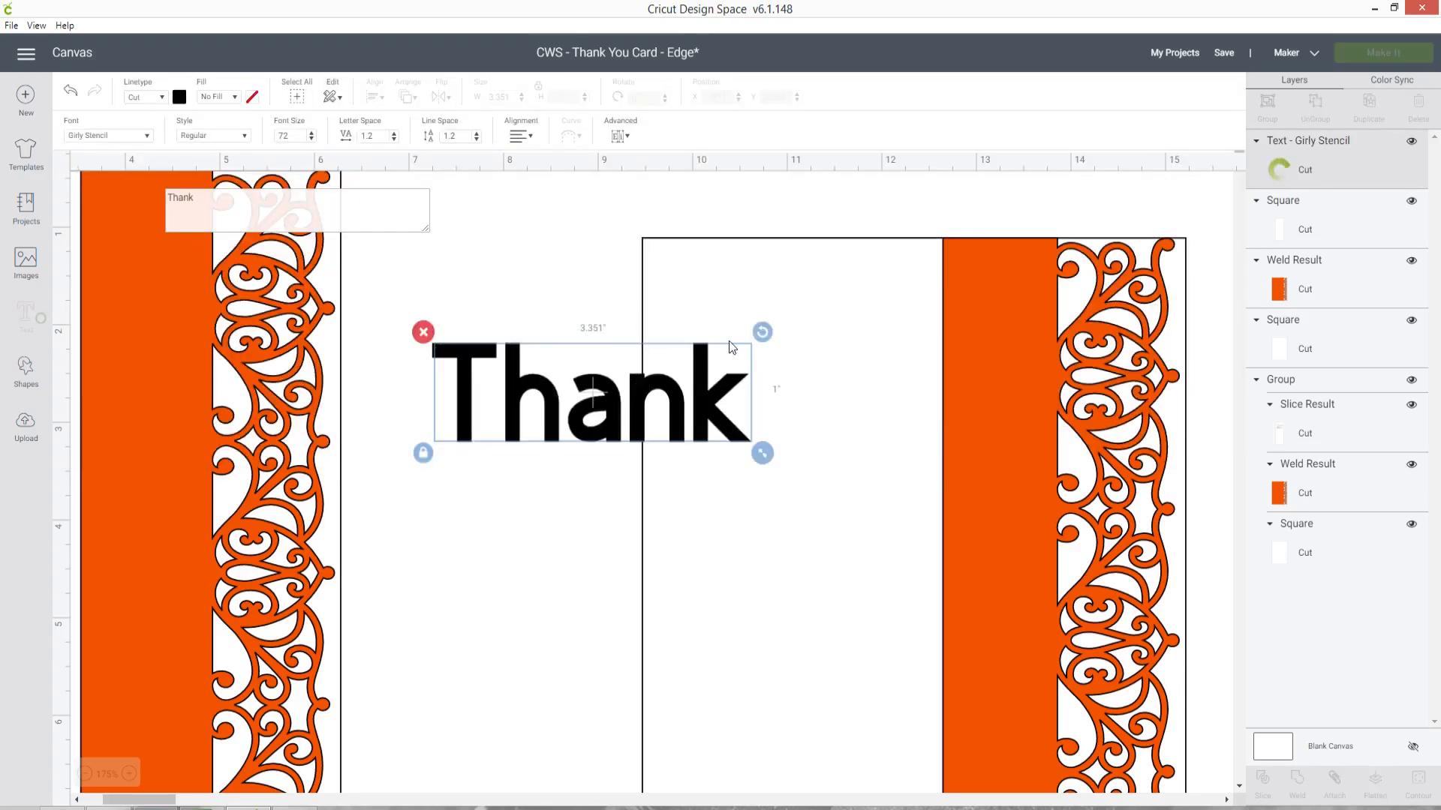
Scale the "Thank" text to about 2.49 by 0.80 inches and place it on the upper part of the white overlay
drag(700, 394, 949, 353)
drag(944, 414, 909, 405)
drag(881, 357, 892, 365)
click(547, 391)
scroll(547, 390, down, 1)
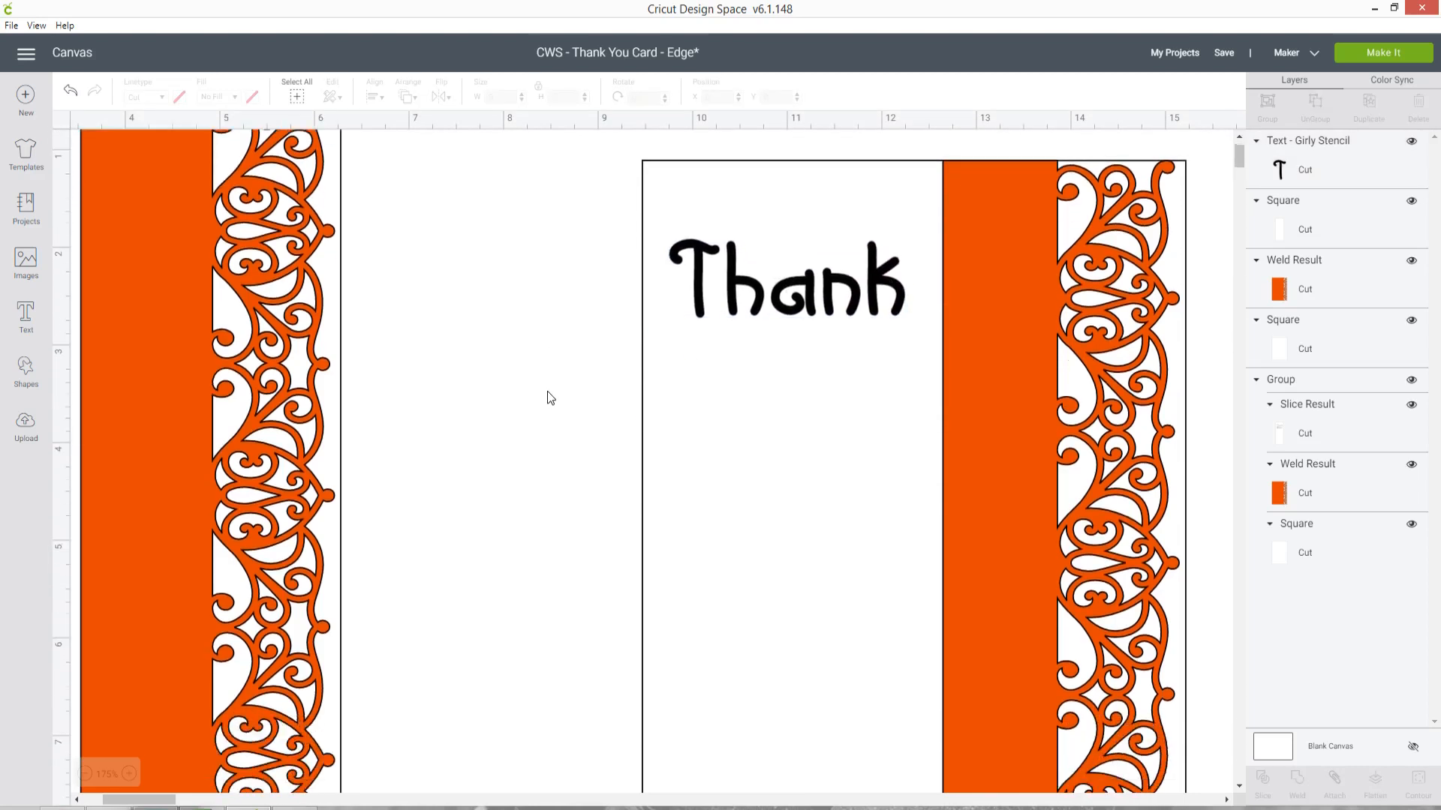
Duplicate the "Thank" text, place the copy below the original and change its wording to "You"
click(767, 295)
right_click(759, 293)
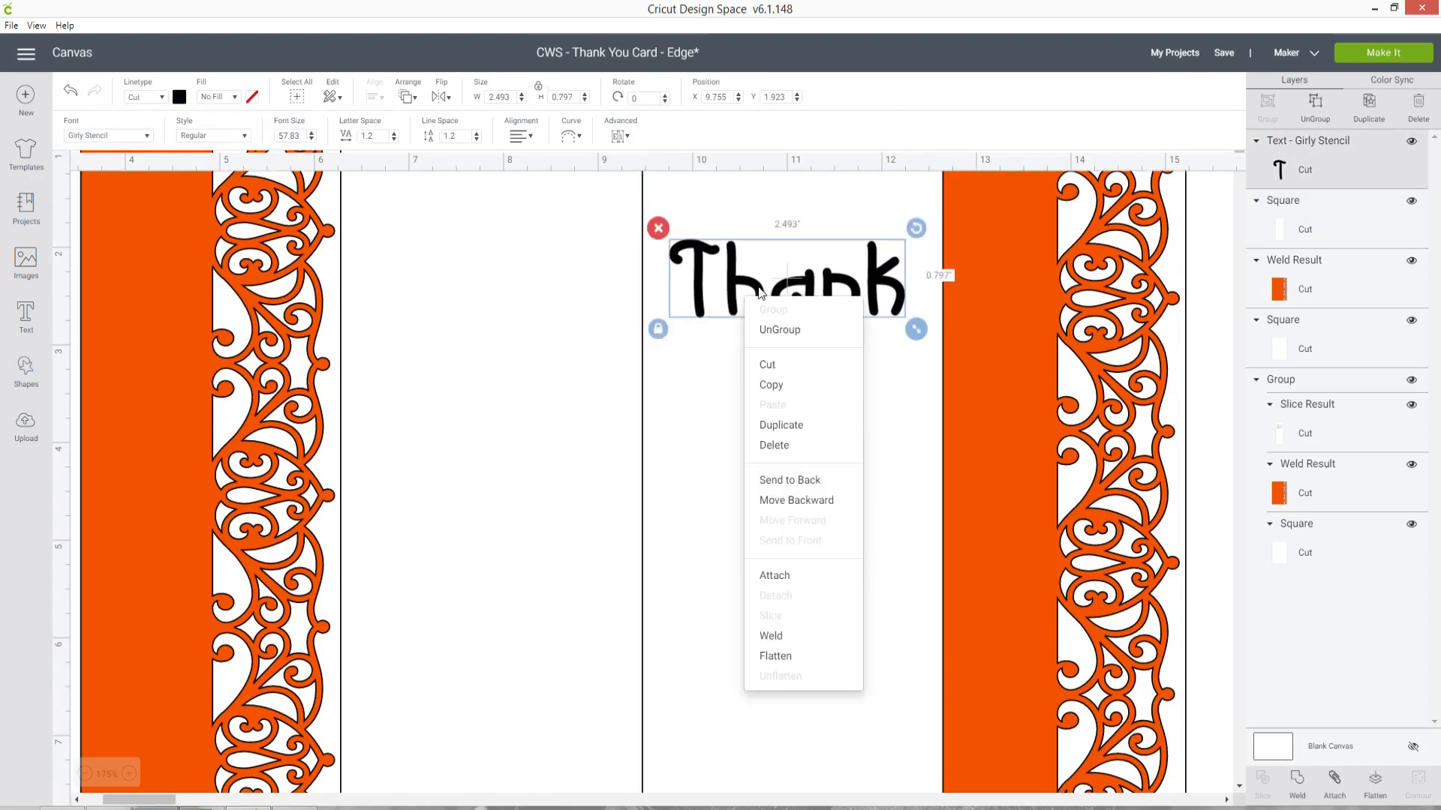
click(829, 426)
drag(823, 368, 764, 422)
double_click(764, 423)
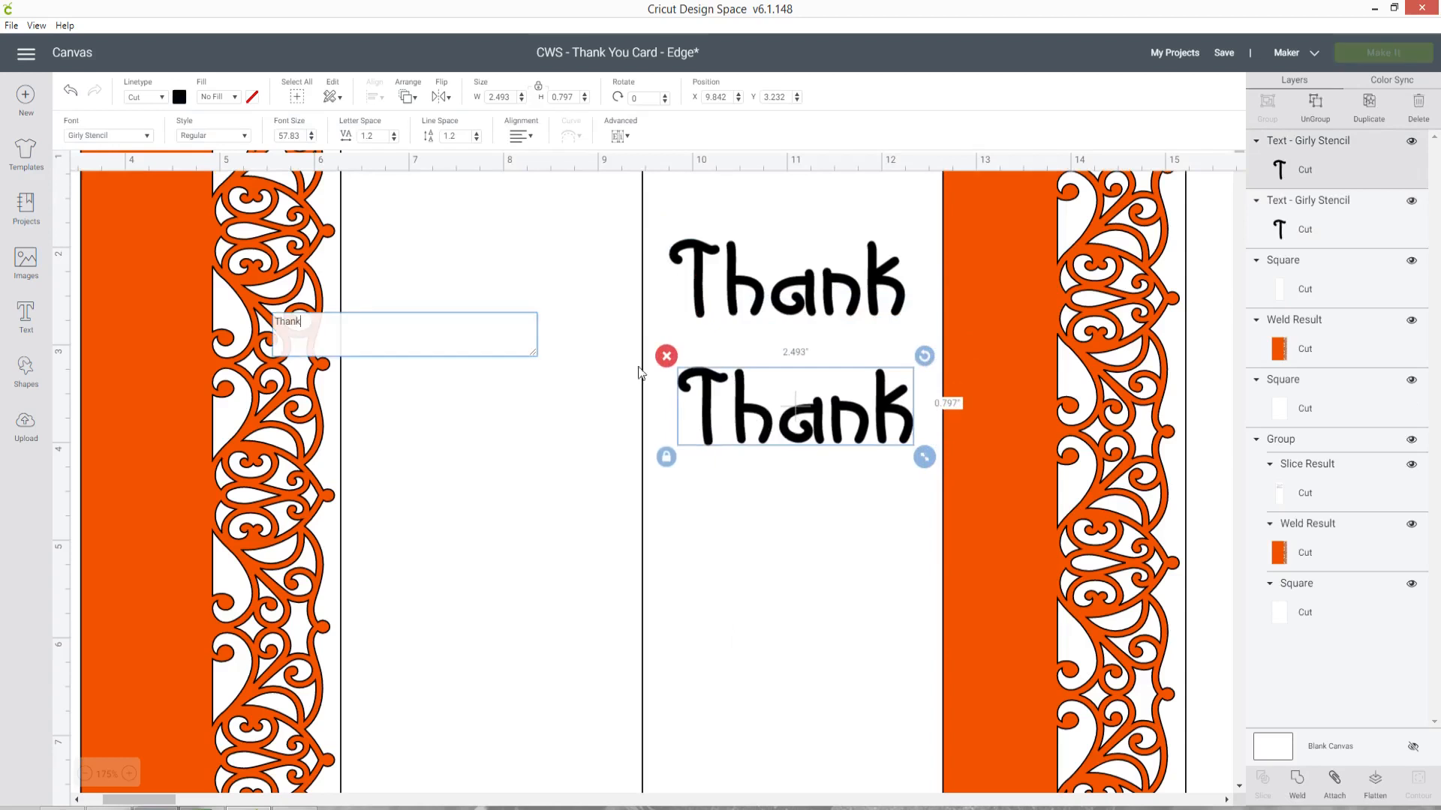
double_click(272, 328)
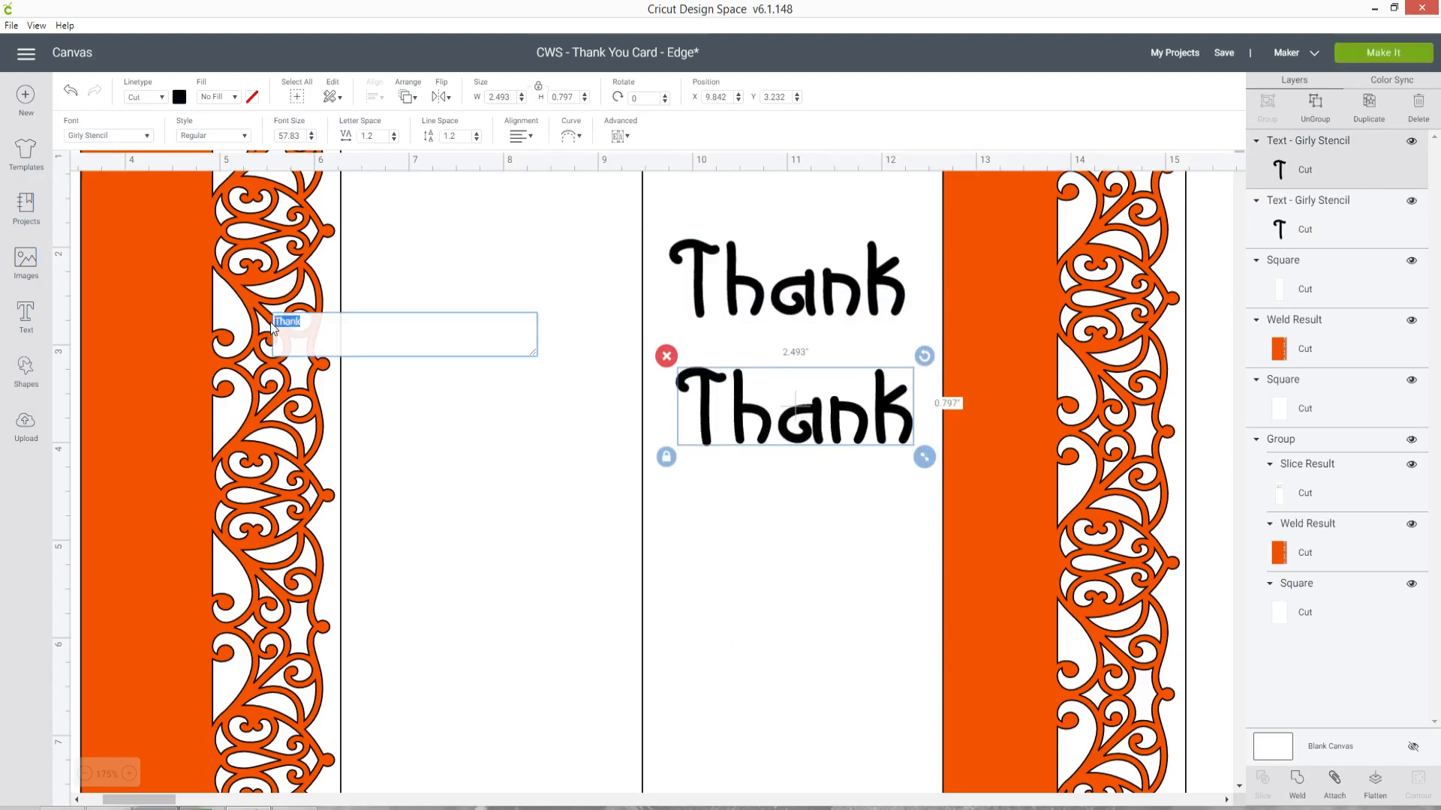
text(You)
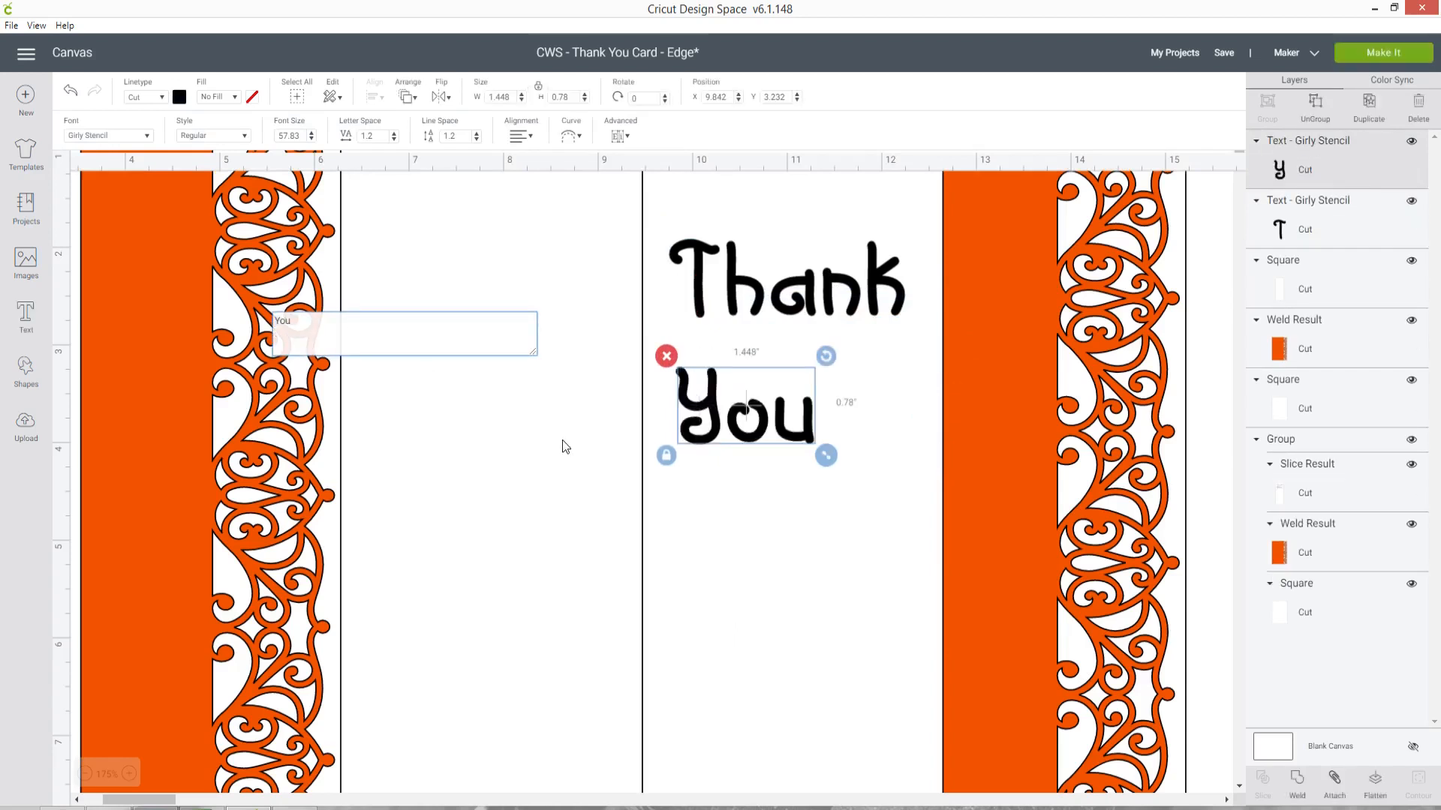
Move the "You" text close beneath "Thank" so that their right ends line up
click(534, 411)
drag(714, 437, 807, 394)
click(517, 362)
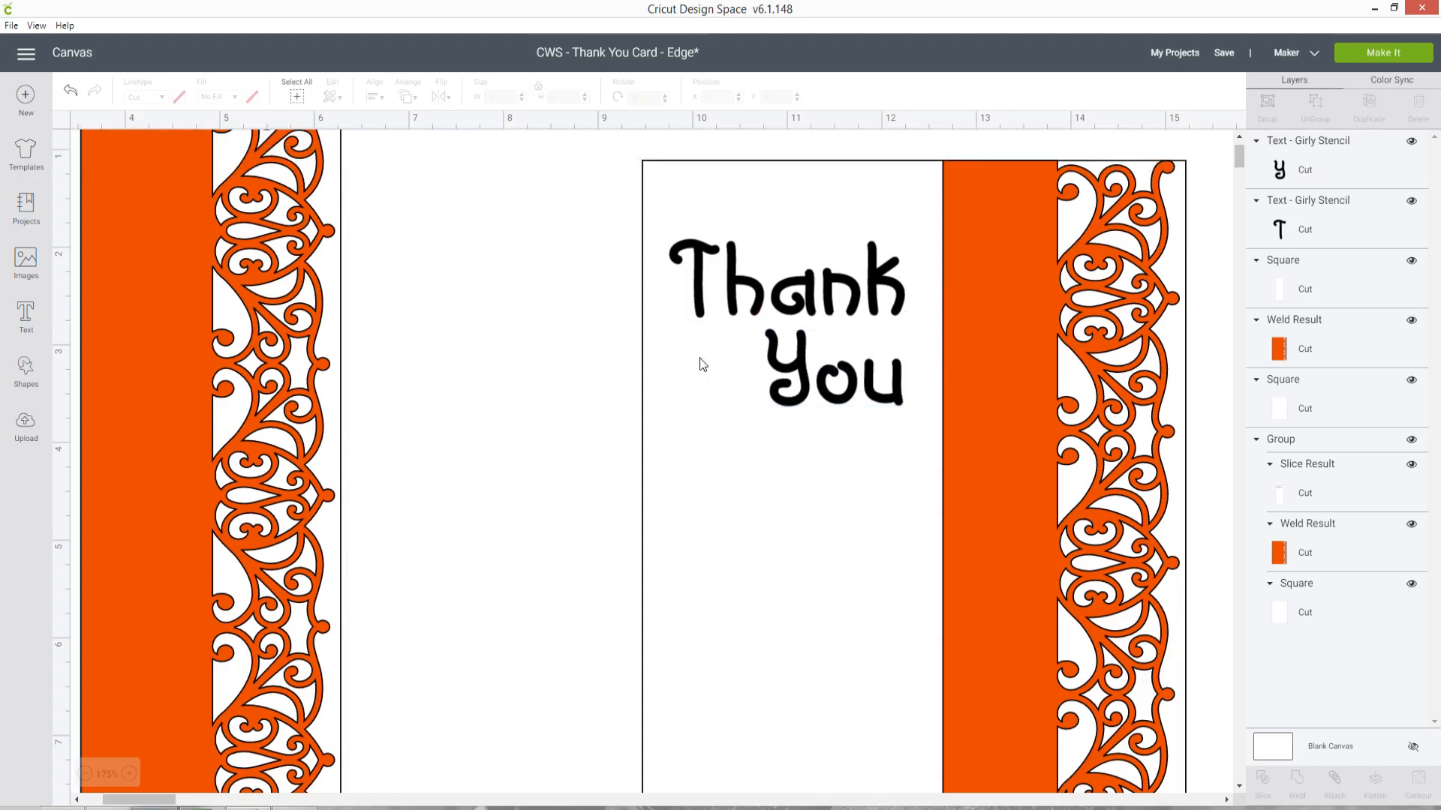
Search the image library for "flower" and browse the results for a simple solid flower
click(18, 255)
text(flower)
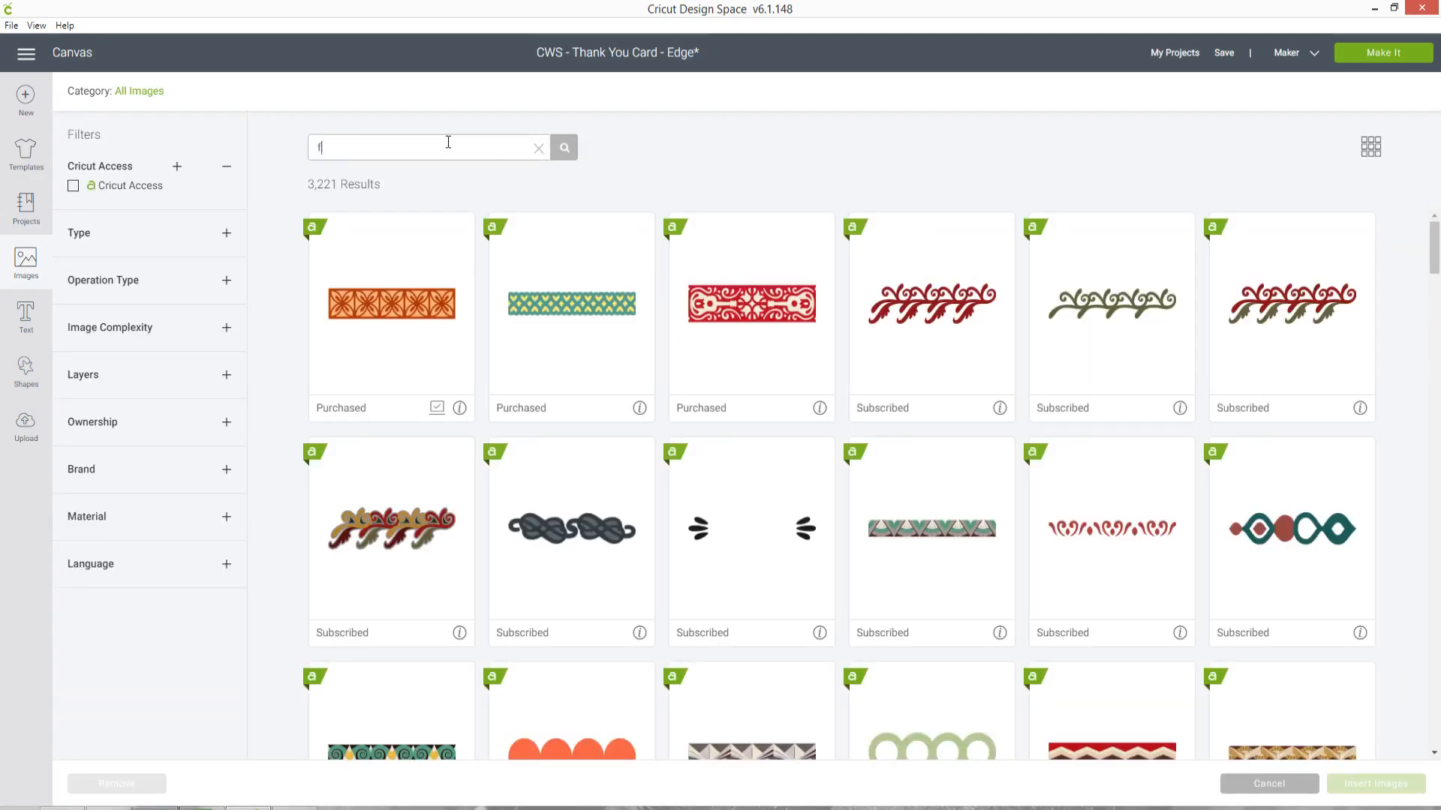
key(Return)
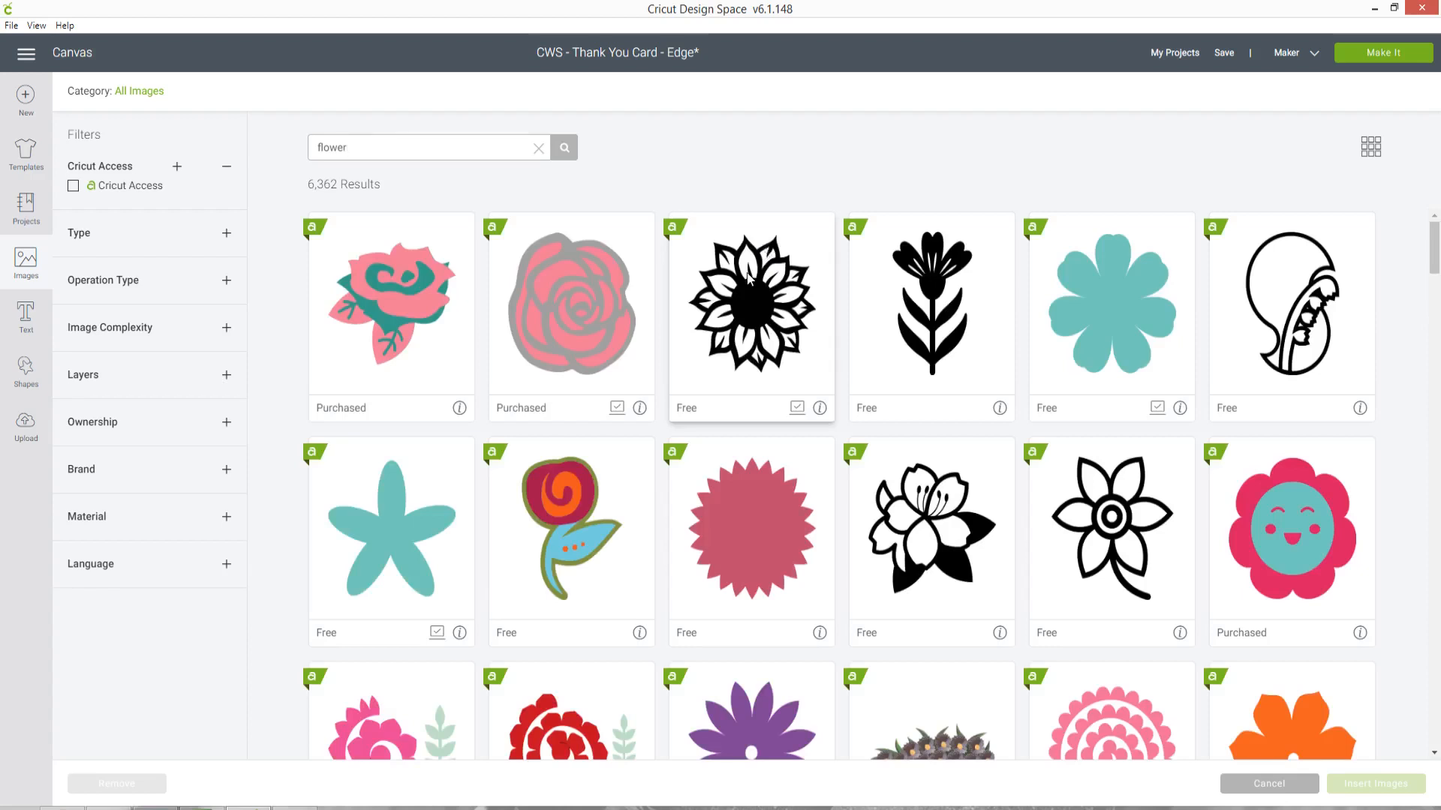
click(762, 304)
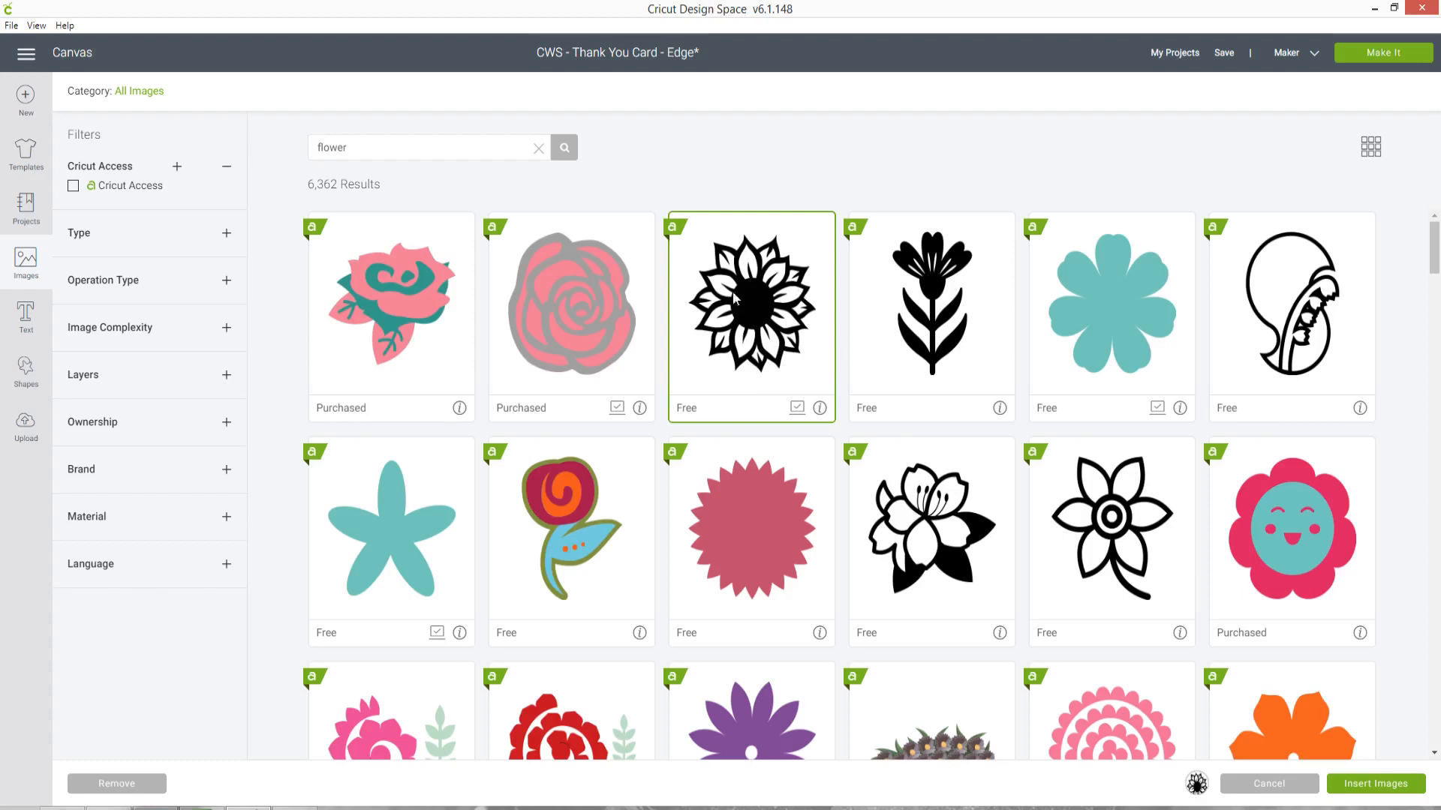
click(751, 297)
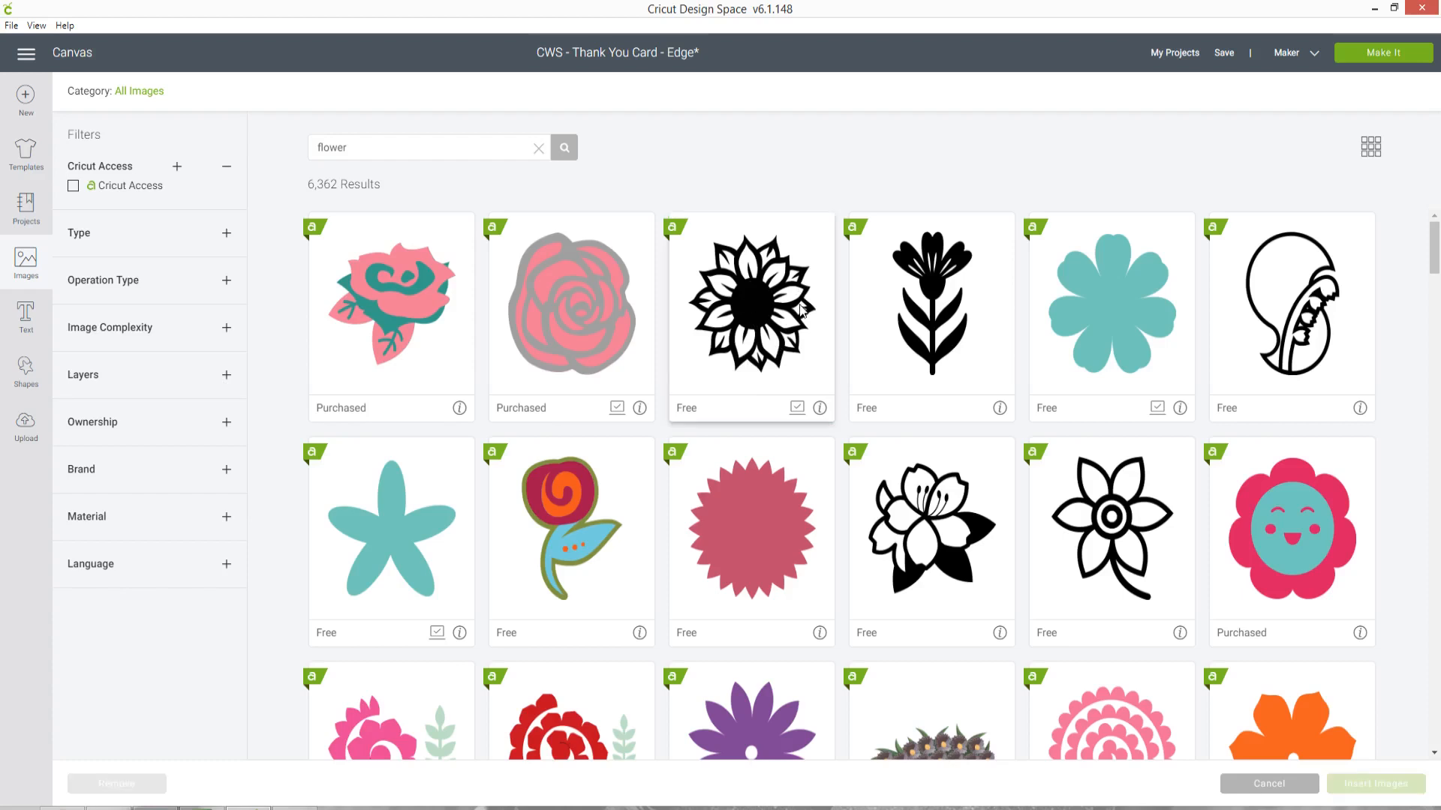
scroll(799, 304, down, 3)
scroll(799, 303, down, 6)
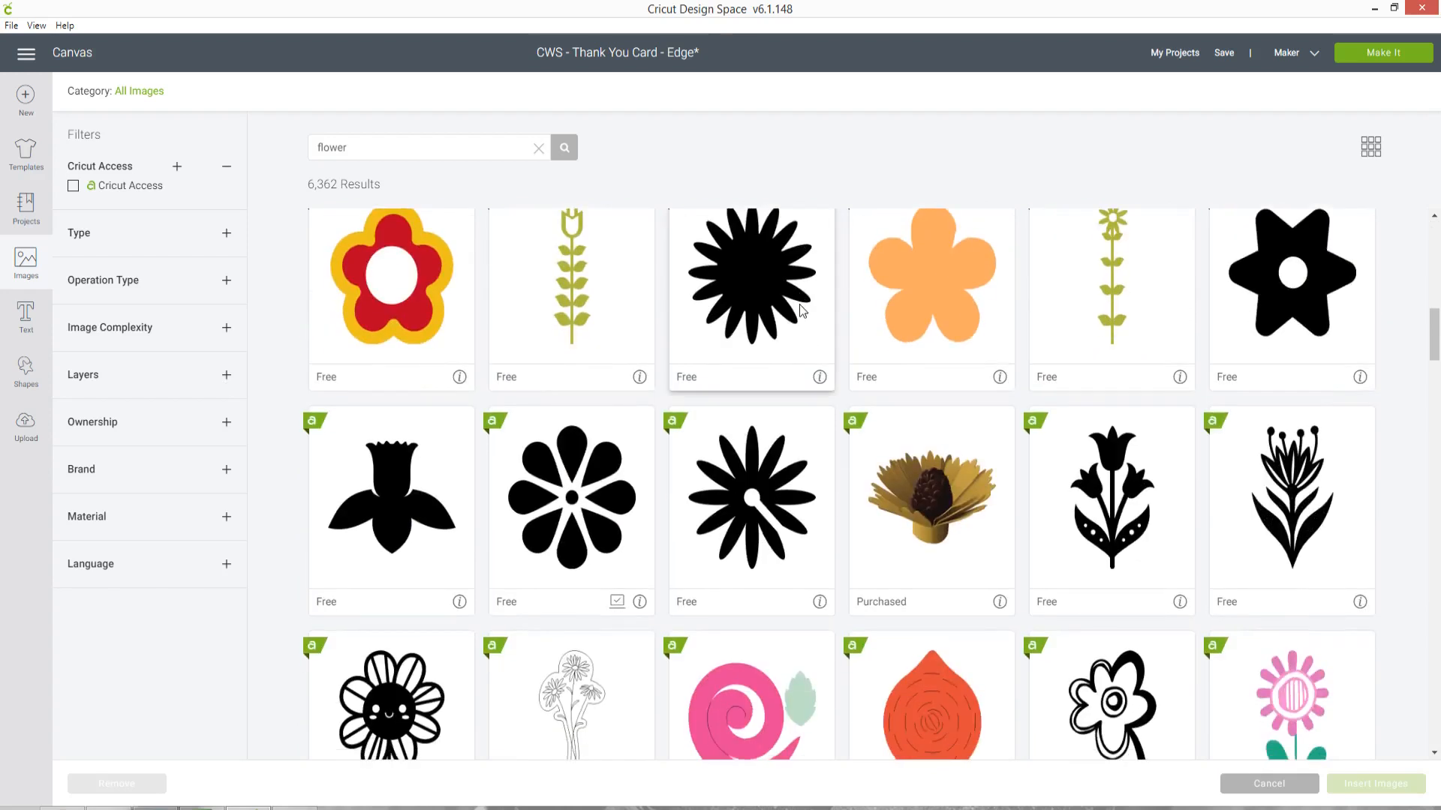
Insert the black eight-petal flower and place it beside "You" beneath "Thank", about 0.75 inches wide
click(586, 517)
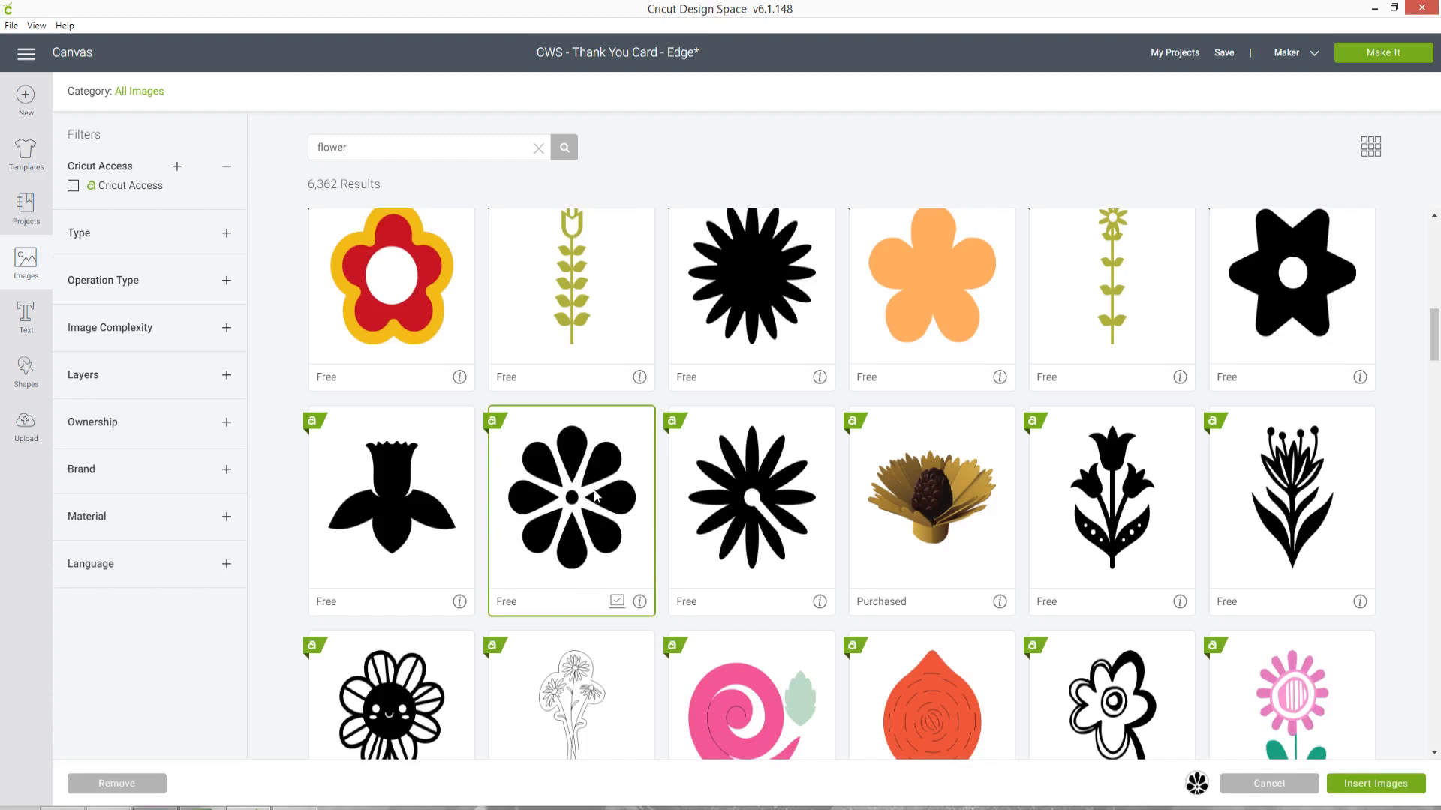
click(1360, 784)
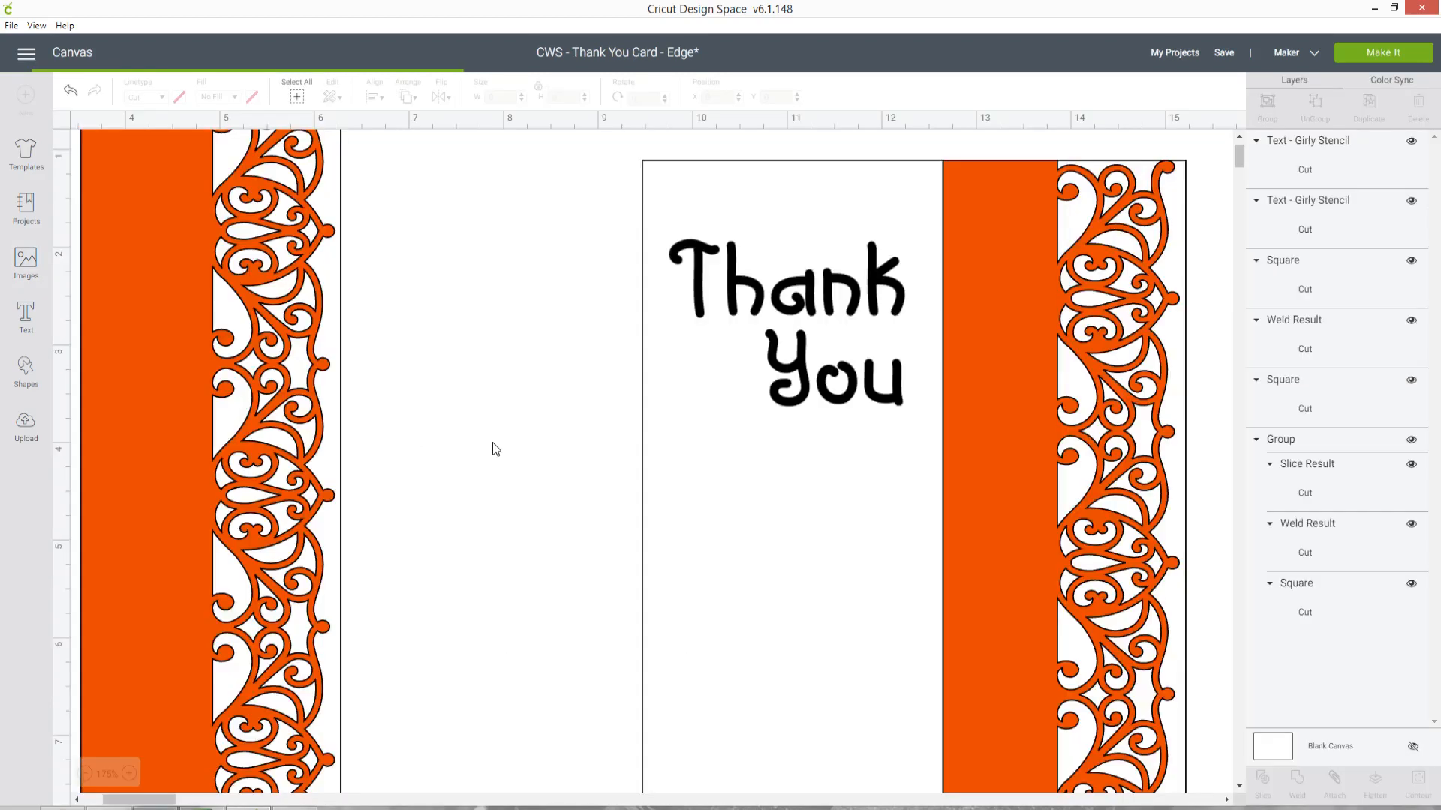
drag(418, 489, 737, 394)
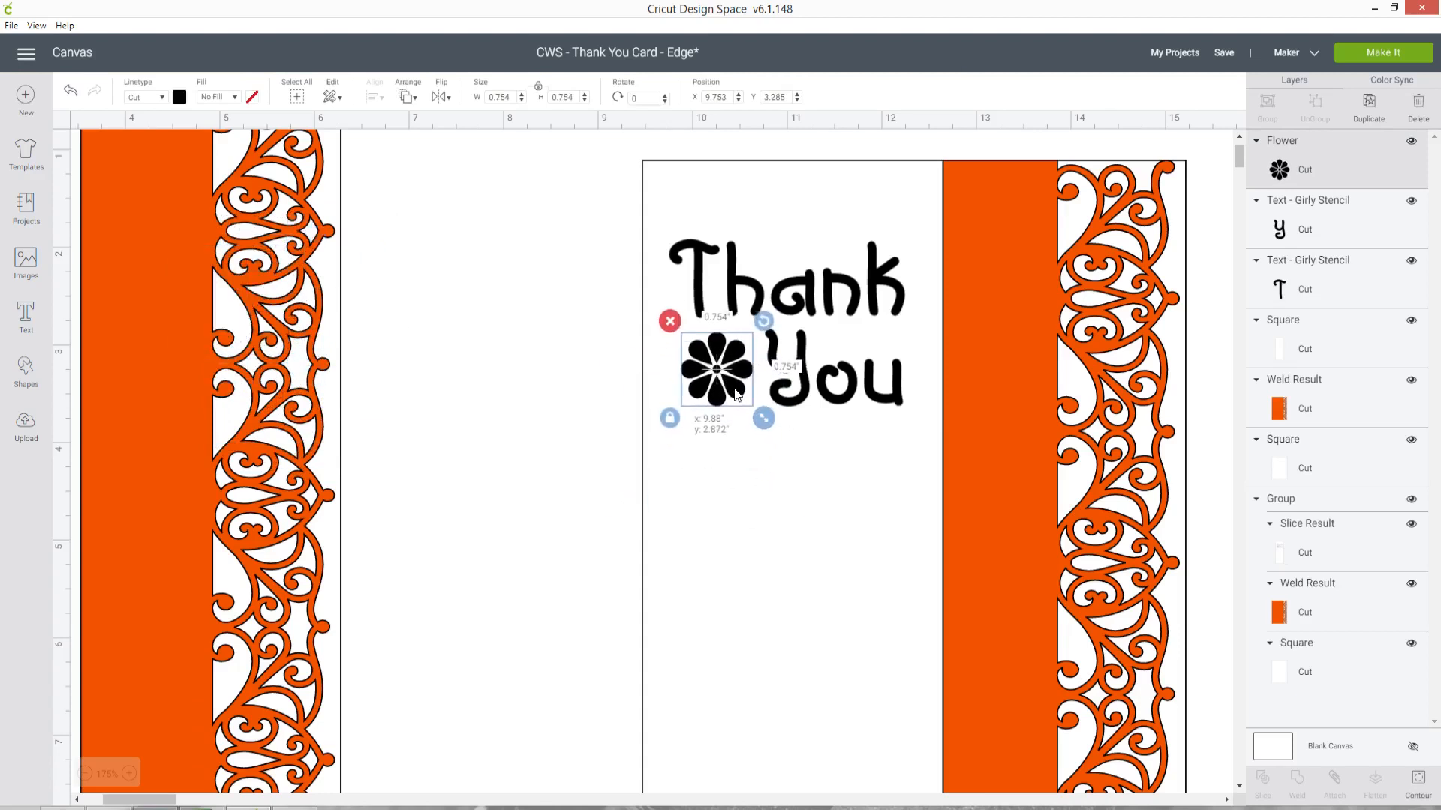
click(523, 370)
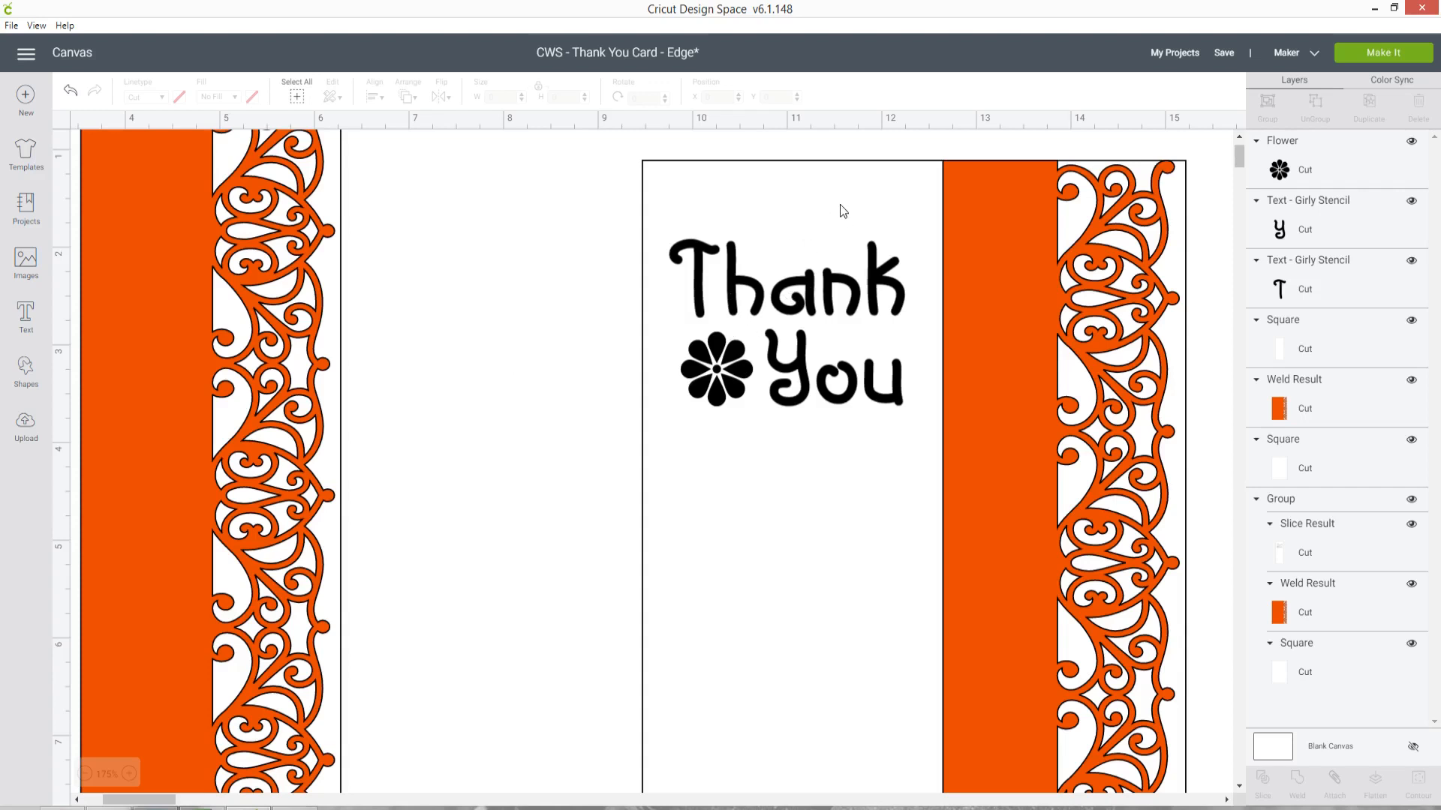
Weld the flower and the "You" and "Thank" texts into a single shape
click(1339, 156)
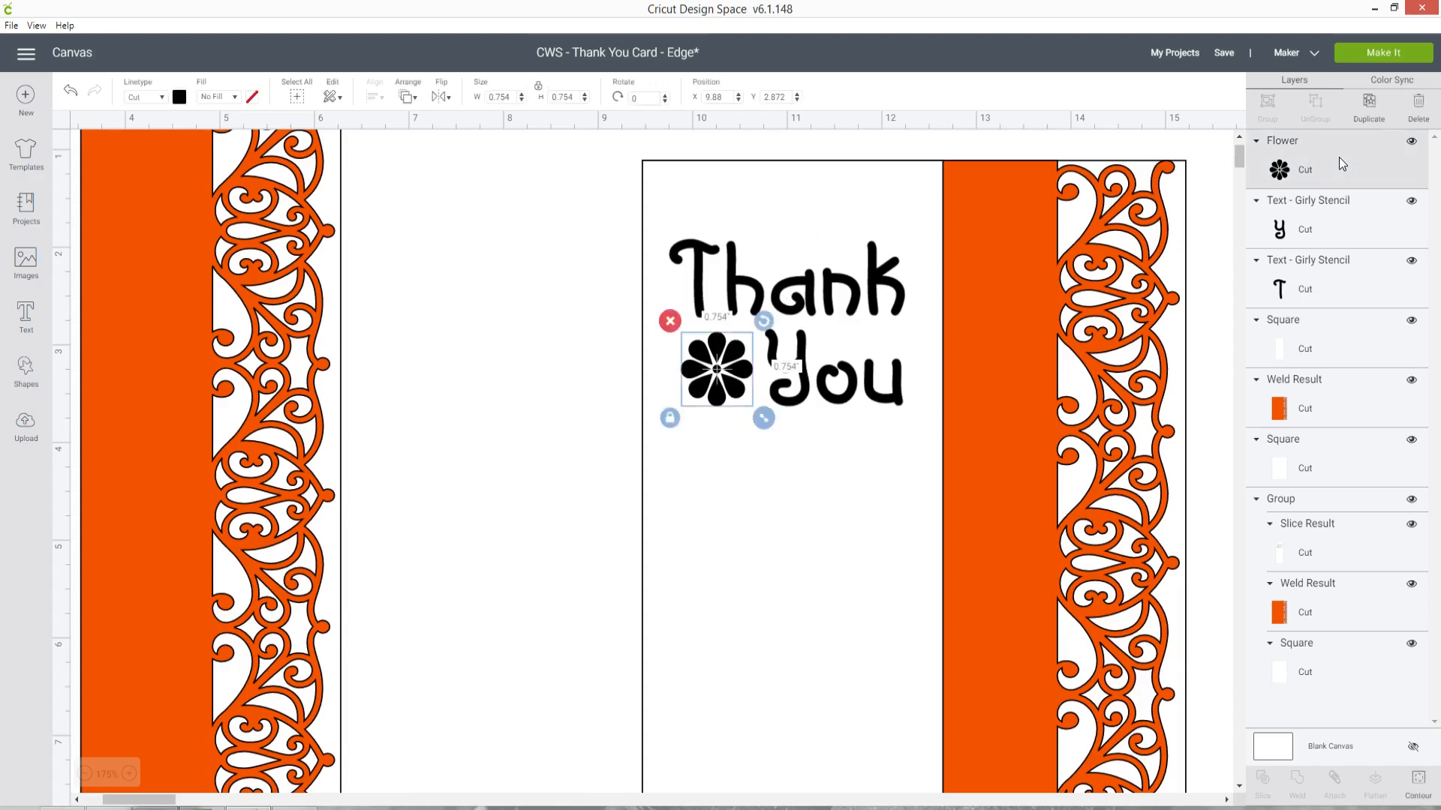
shift+click(1321, 209)
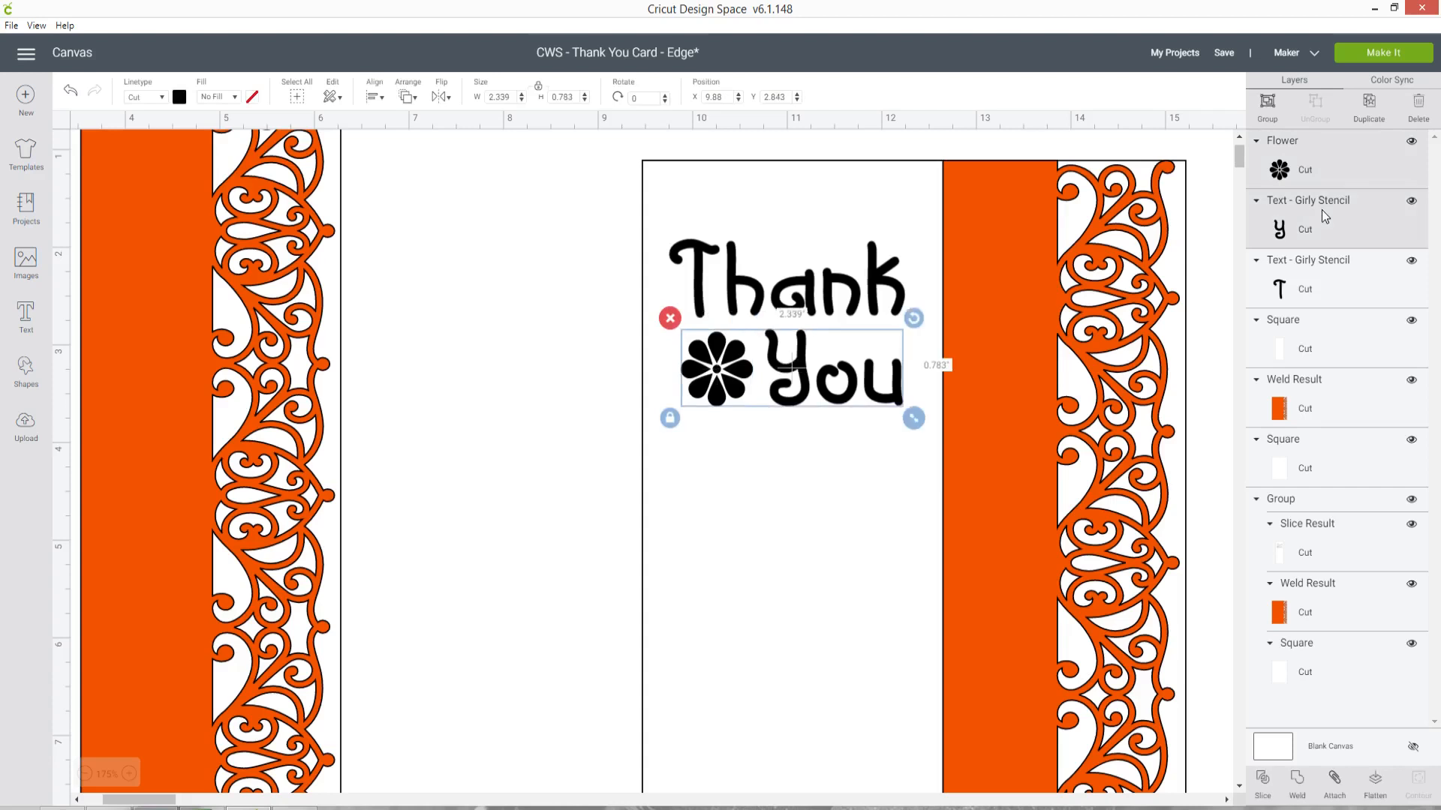
shift+click(1313, 270)
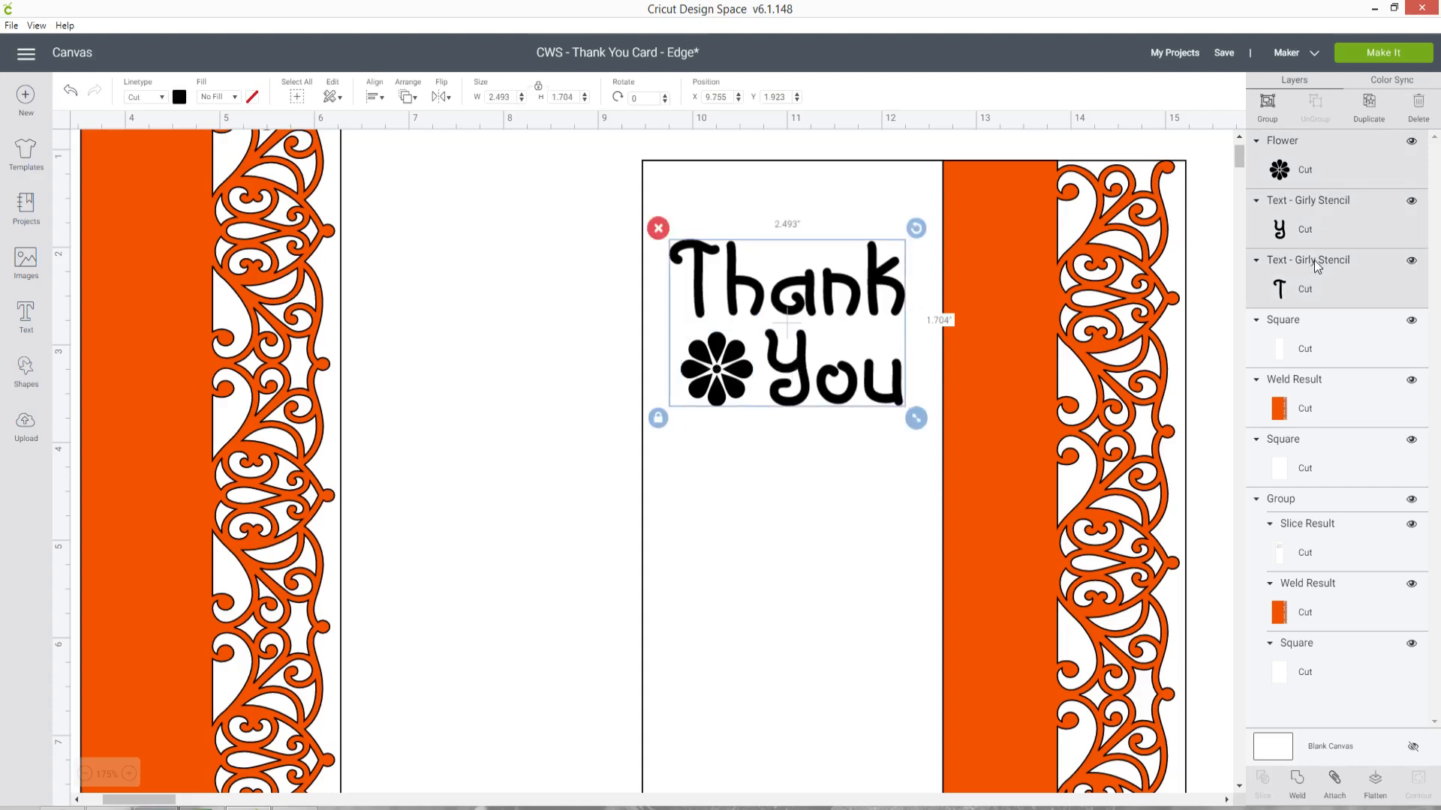
click(1298, 784)
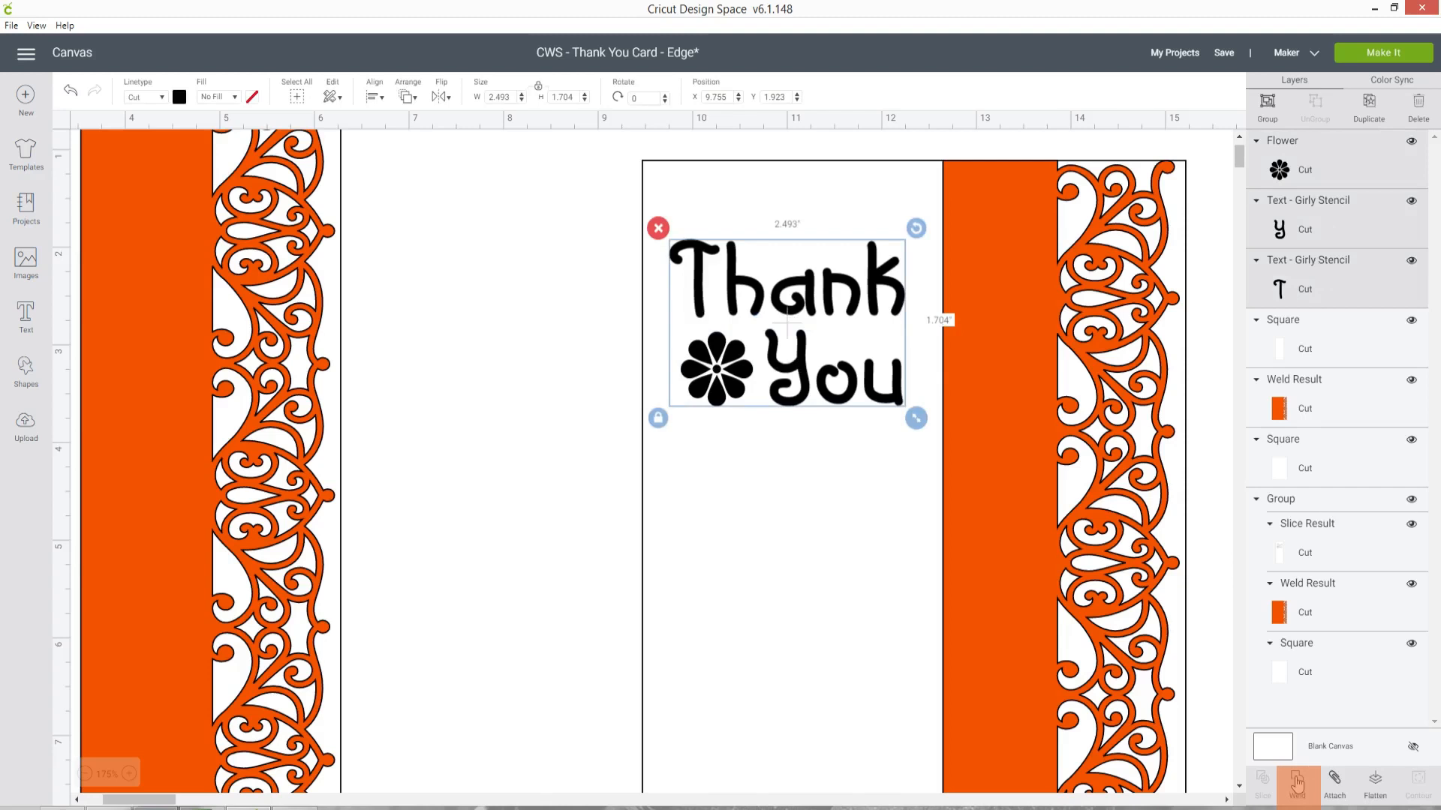
click(1414, 146)
click(1414, 144)
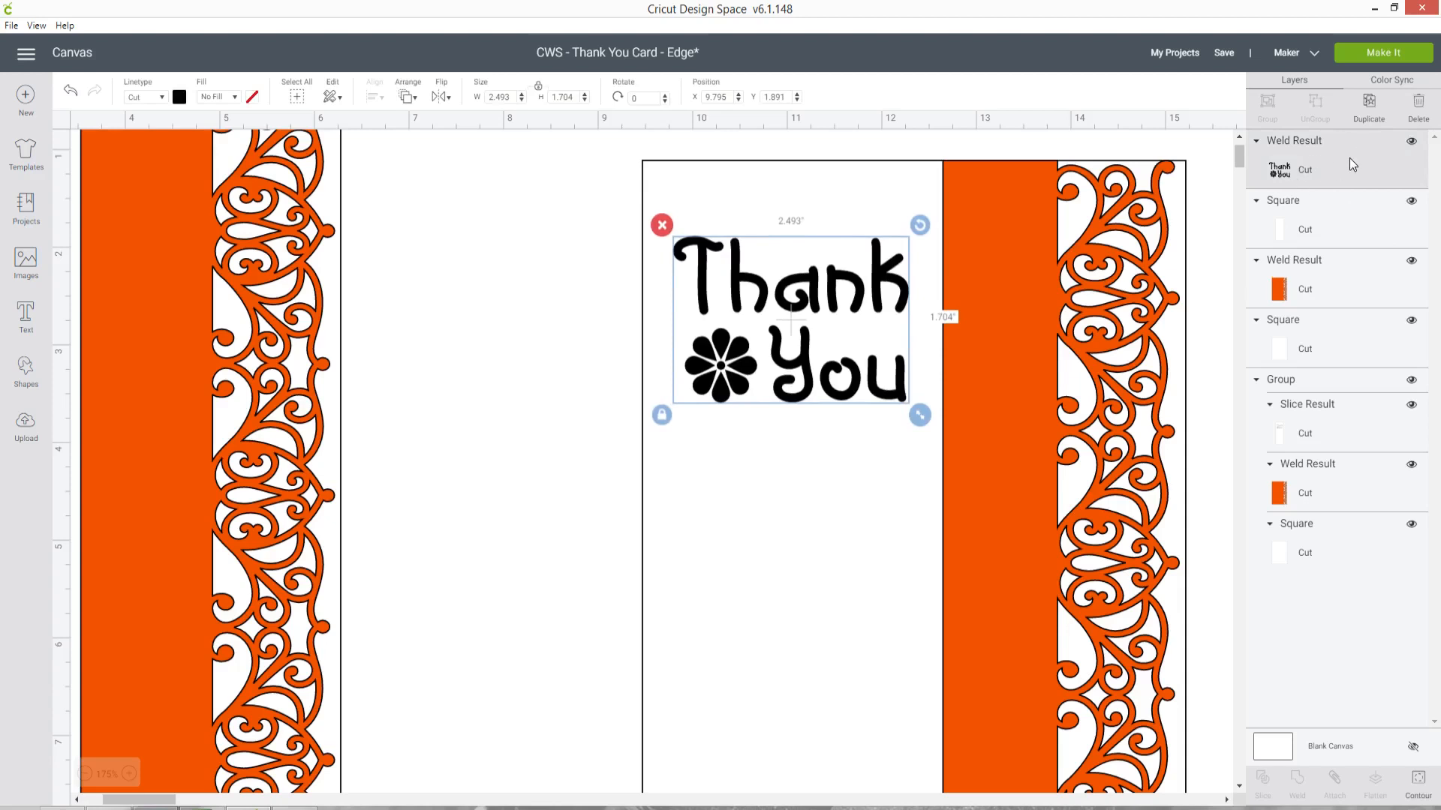
Center the welded sentiment horizontally on the white overlay and slice it out of the overlay
click(1335, 207)
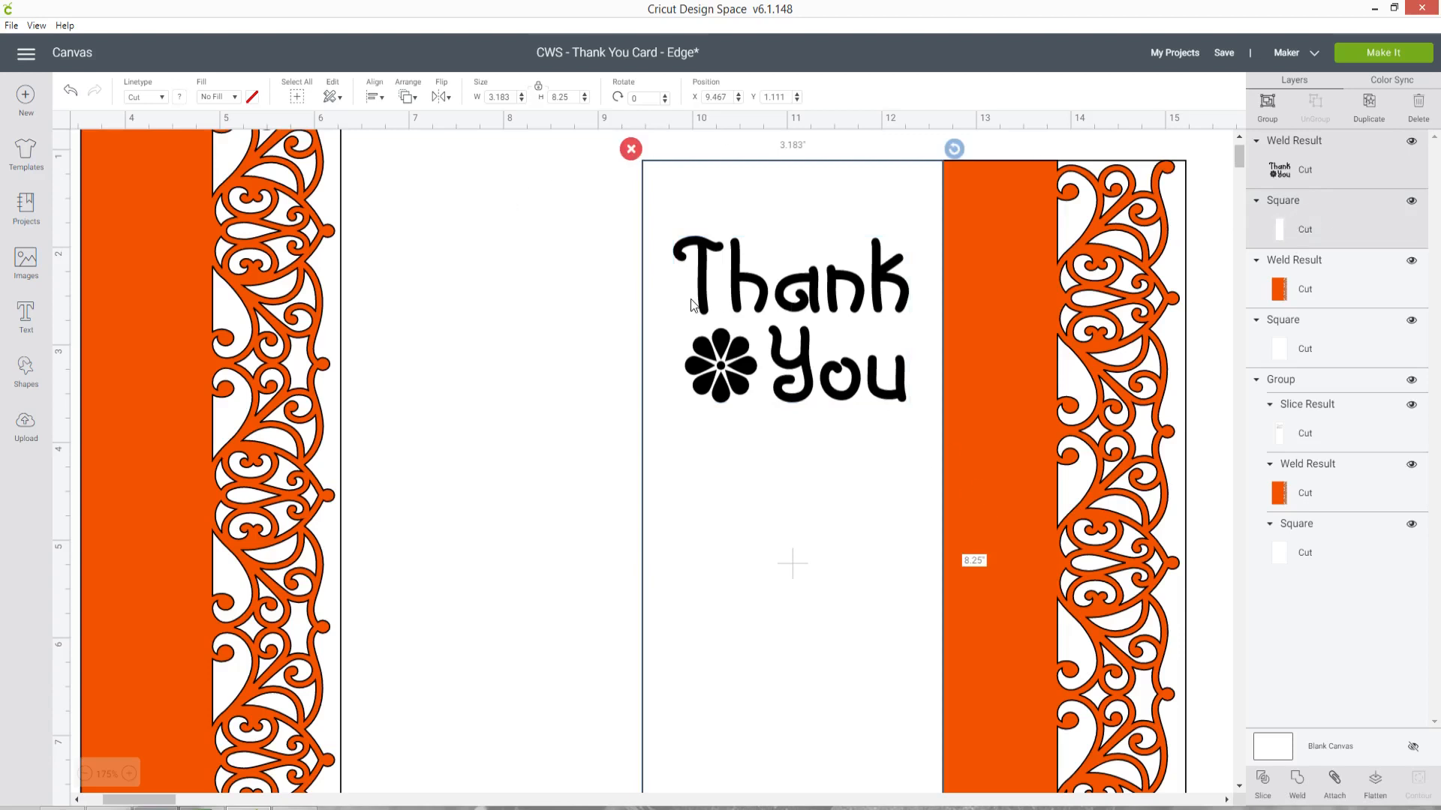
click(373, 99)
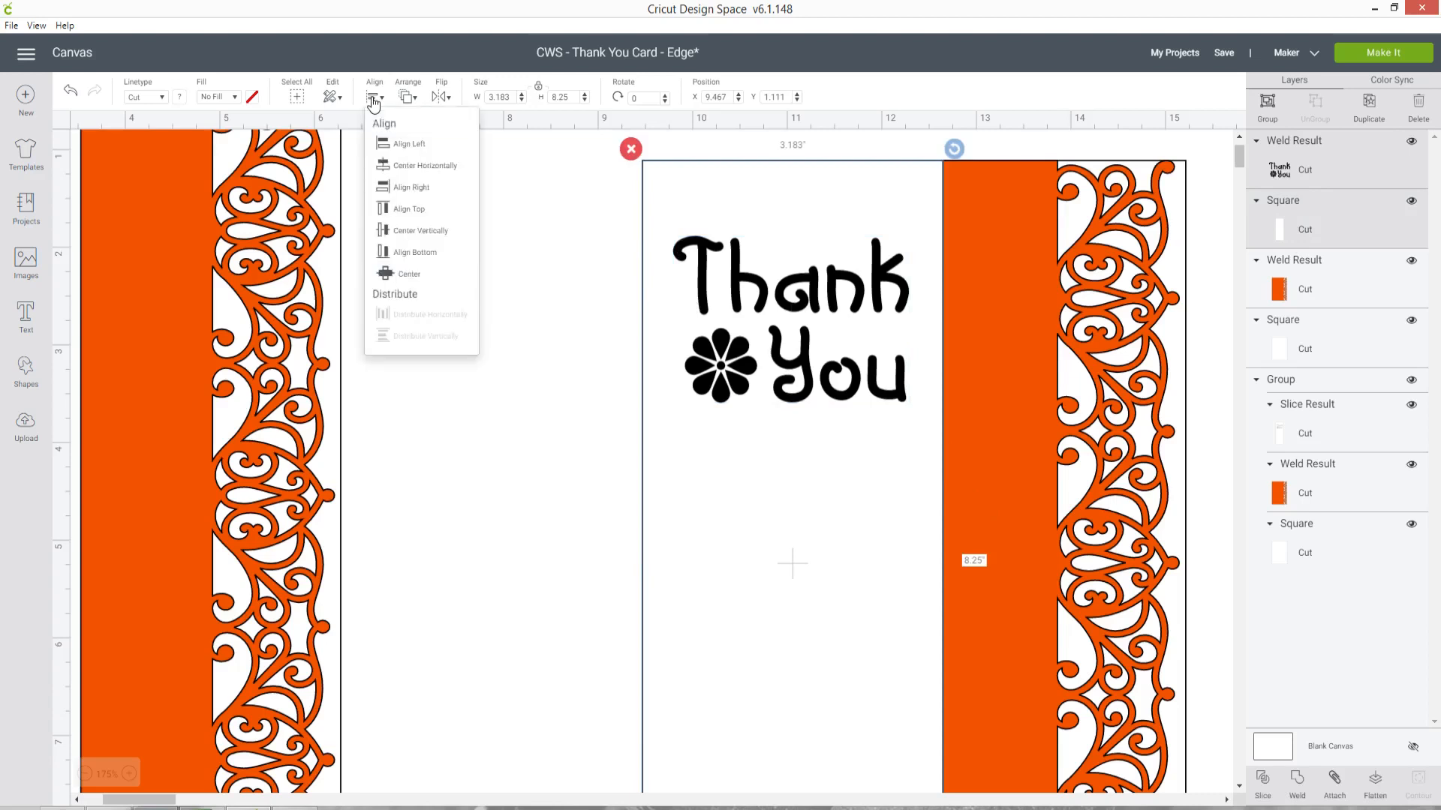
click(400, 162)
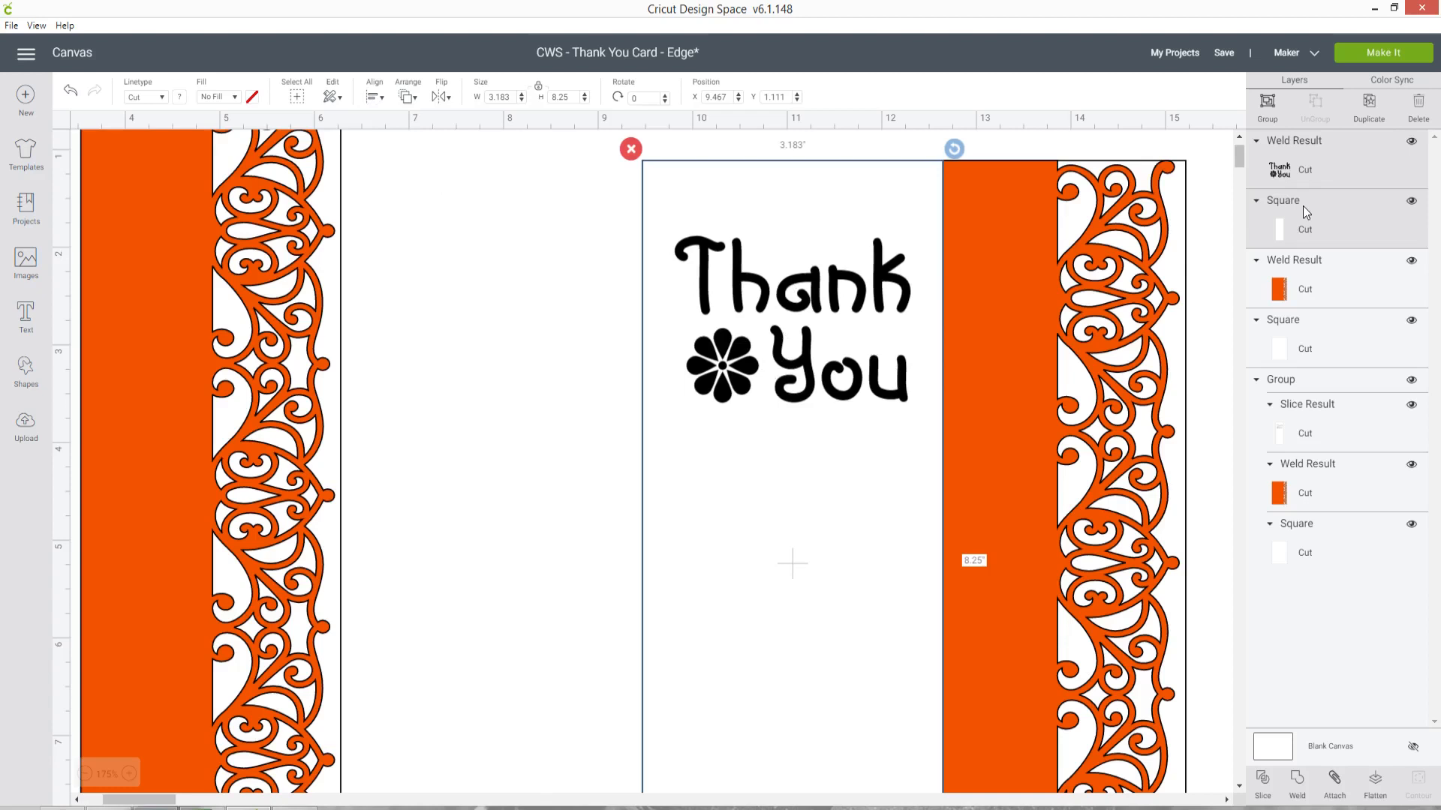
click(1266, 792)
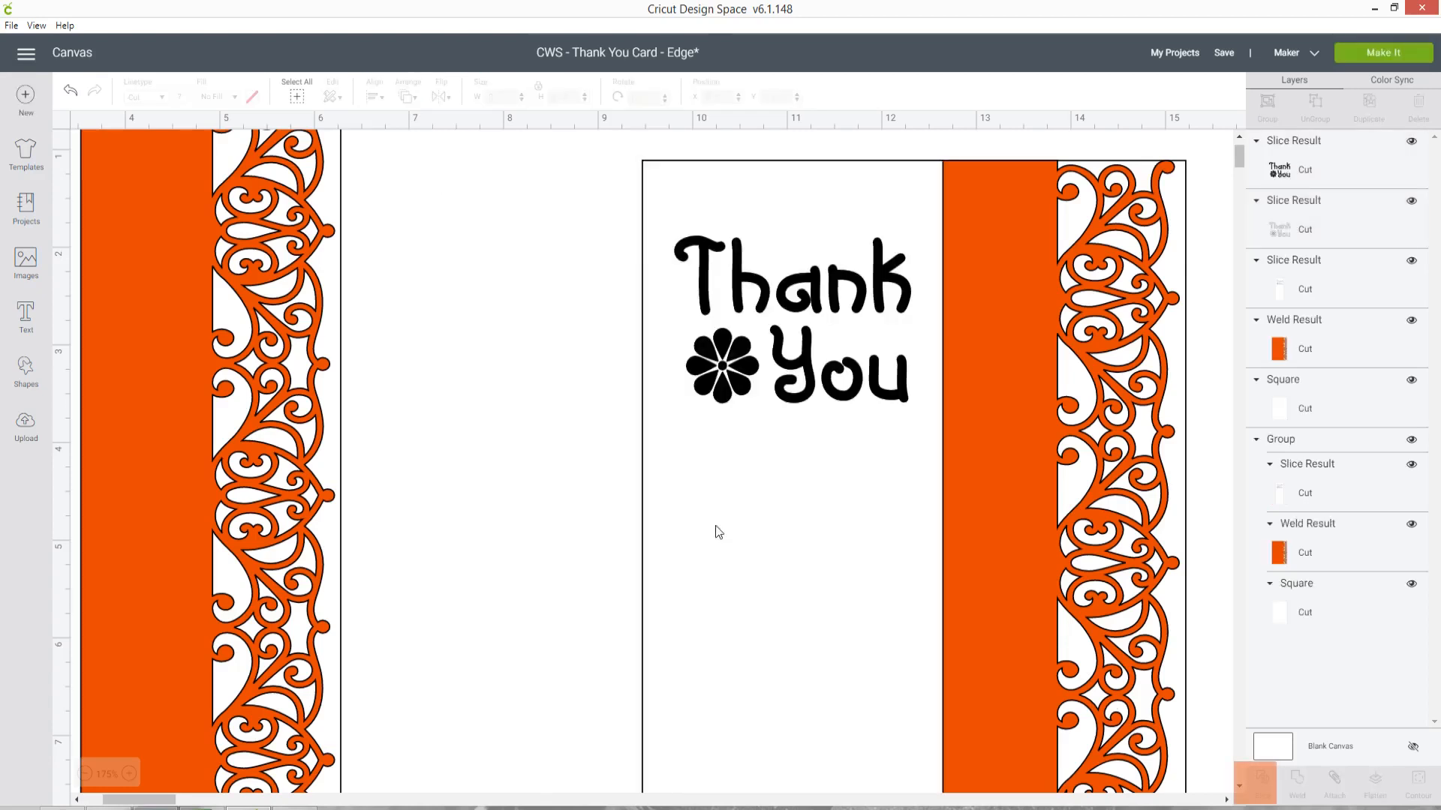
Move the black and white sliced sentiment pieces off the overlay into the empty space between the two cards
click(1311, 148)
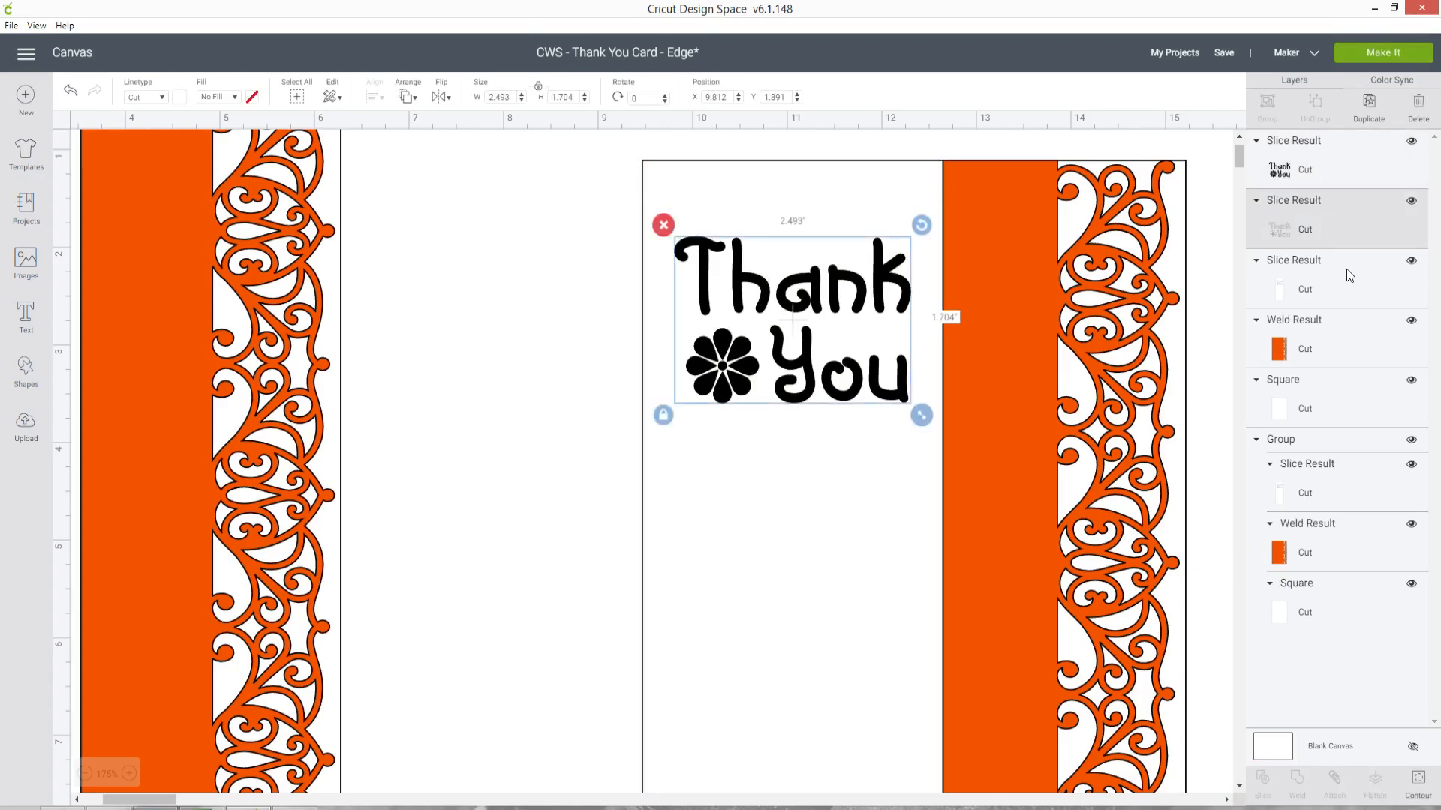
click(1357, 289)
click(1345, 155)
drag(853, 293, 553, 235)
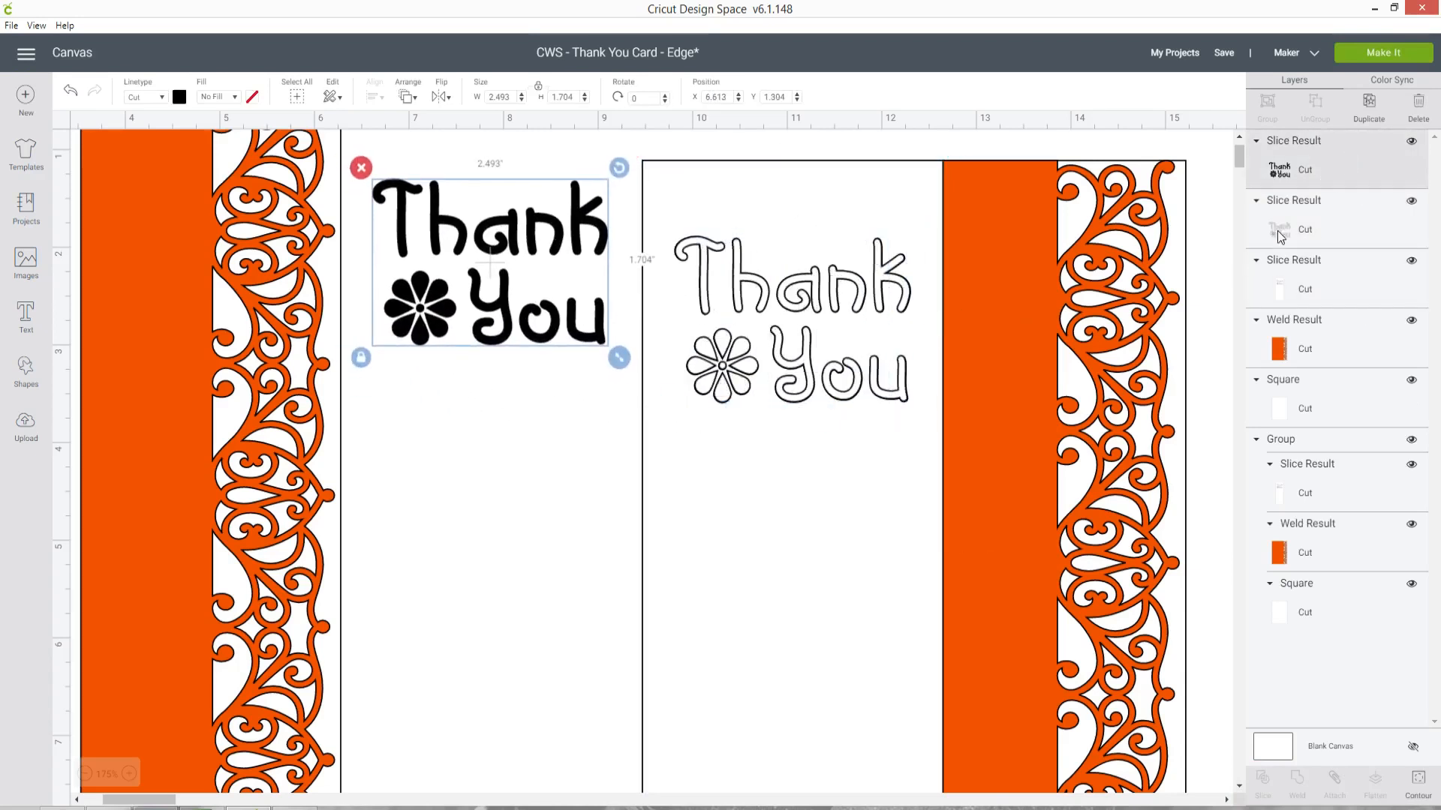
click(1279, 233)
drag(714, 360, 401, 516)
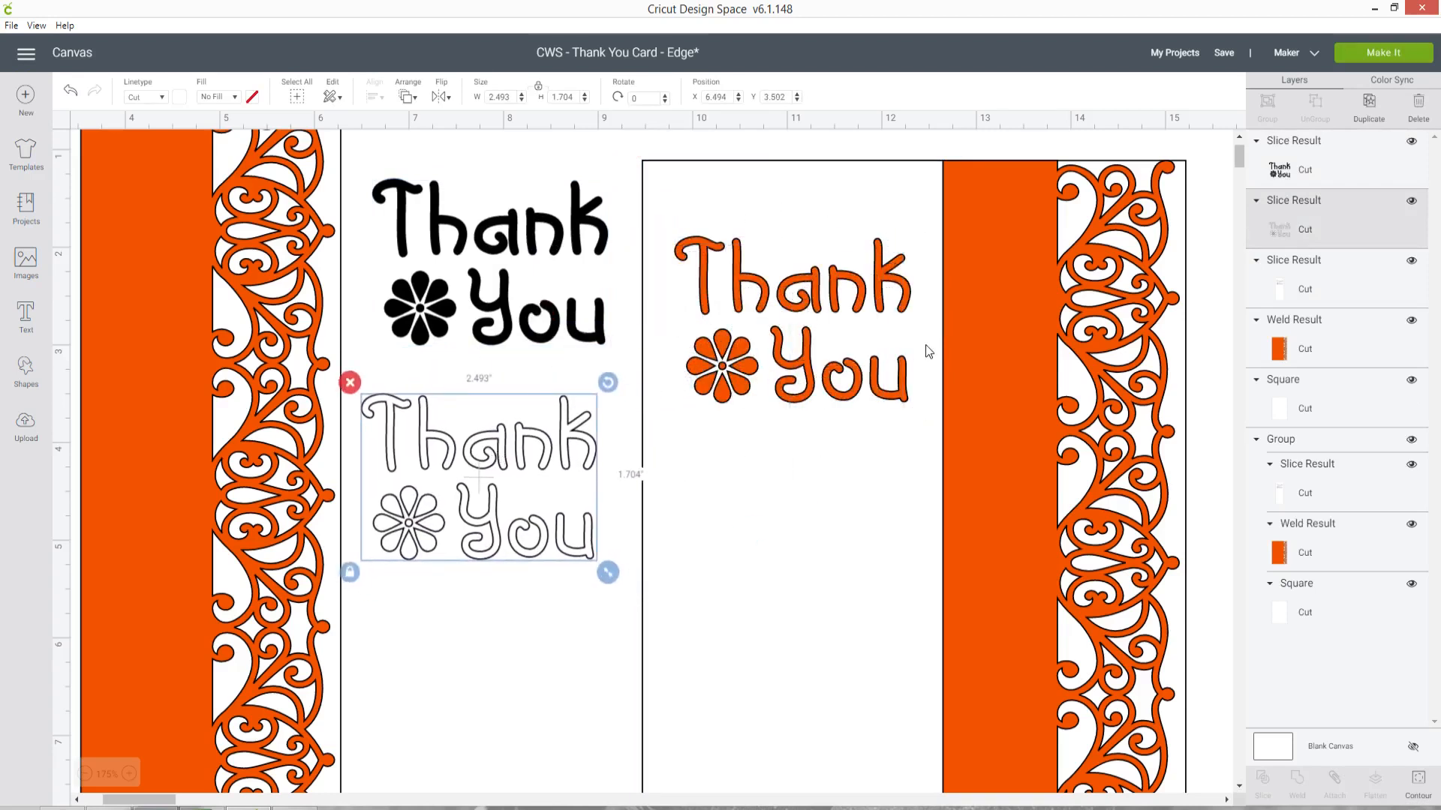
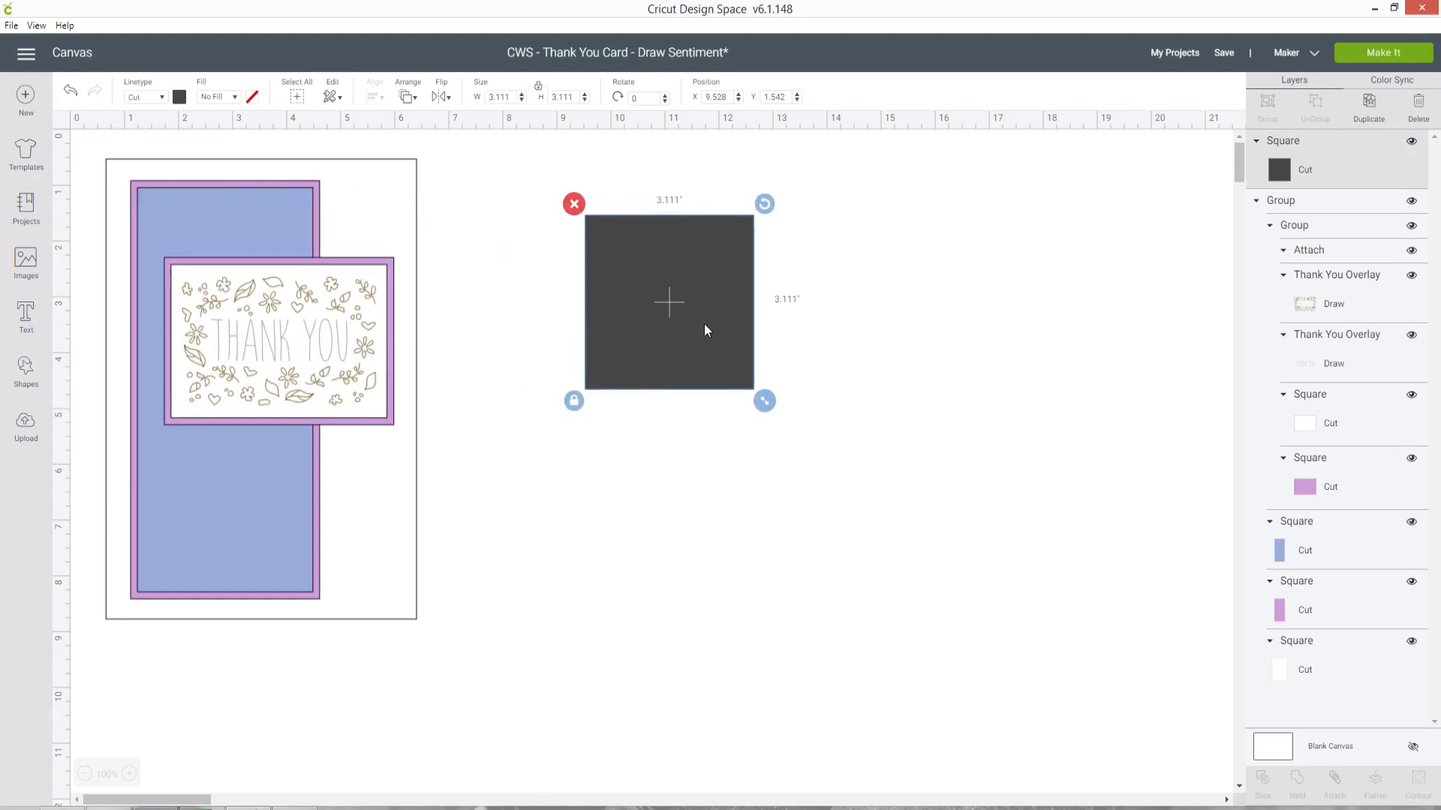
Unlock the dark square's proportions and resize it to 5.75 inches wide by 8.25 inches high
drag(613, 296, 630, 261)
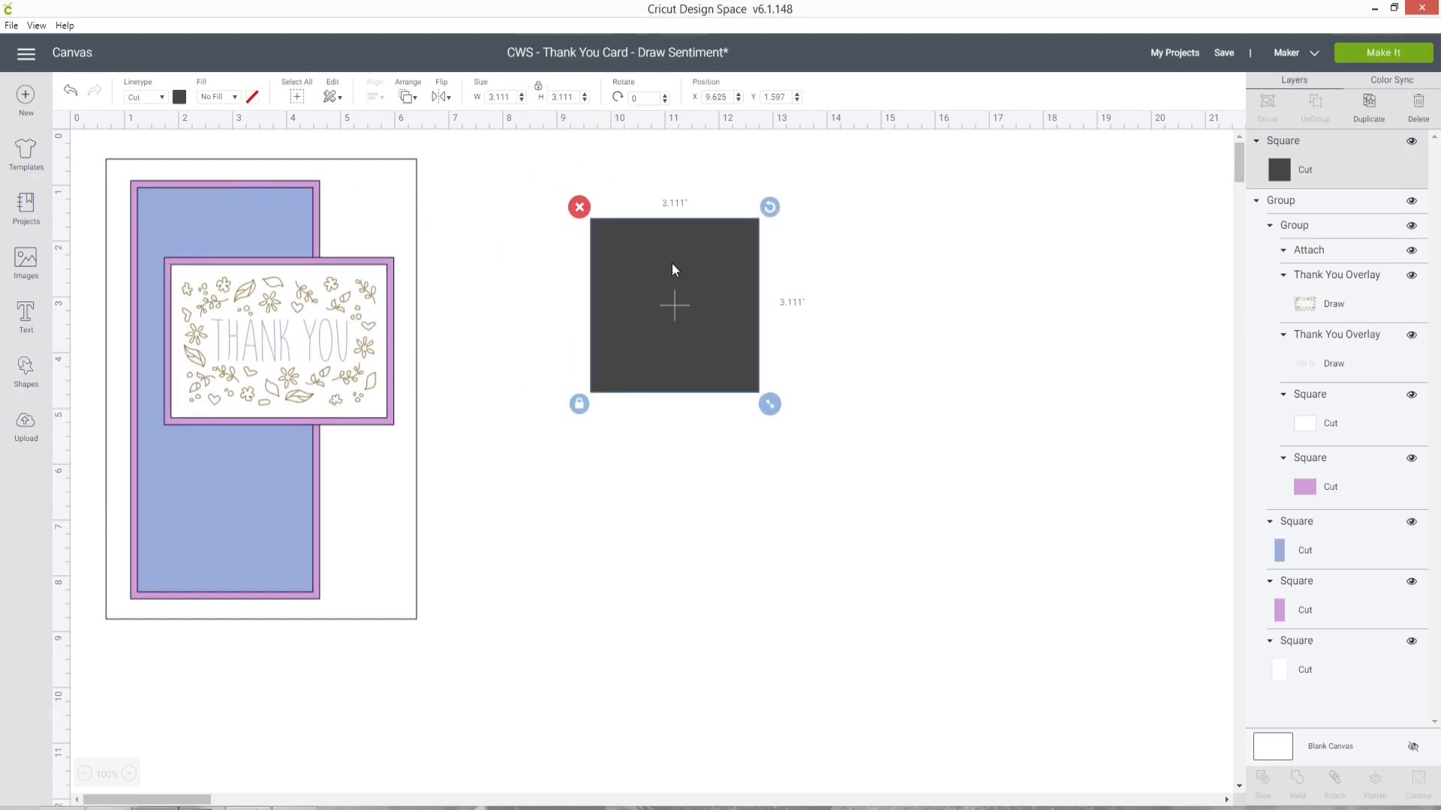
click(579, 405)
click(499, 97)
text(5.75)
click(556, 98)
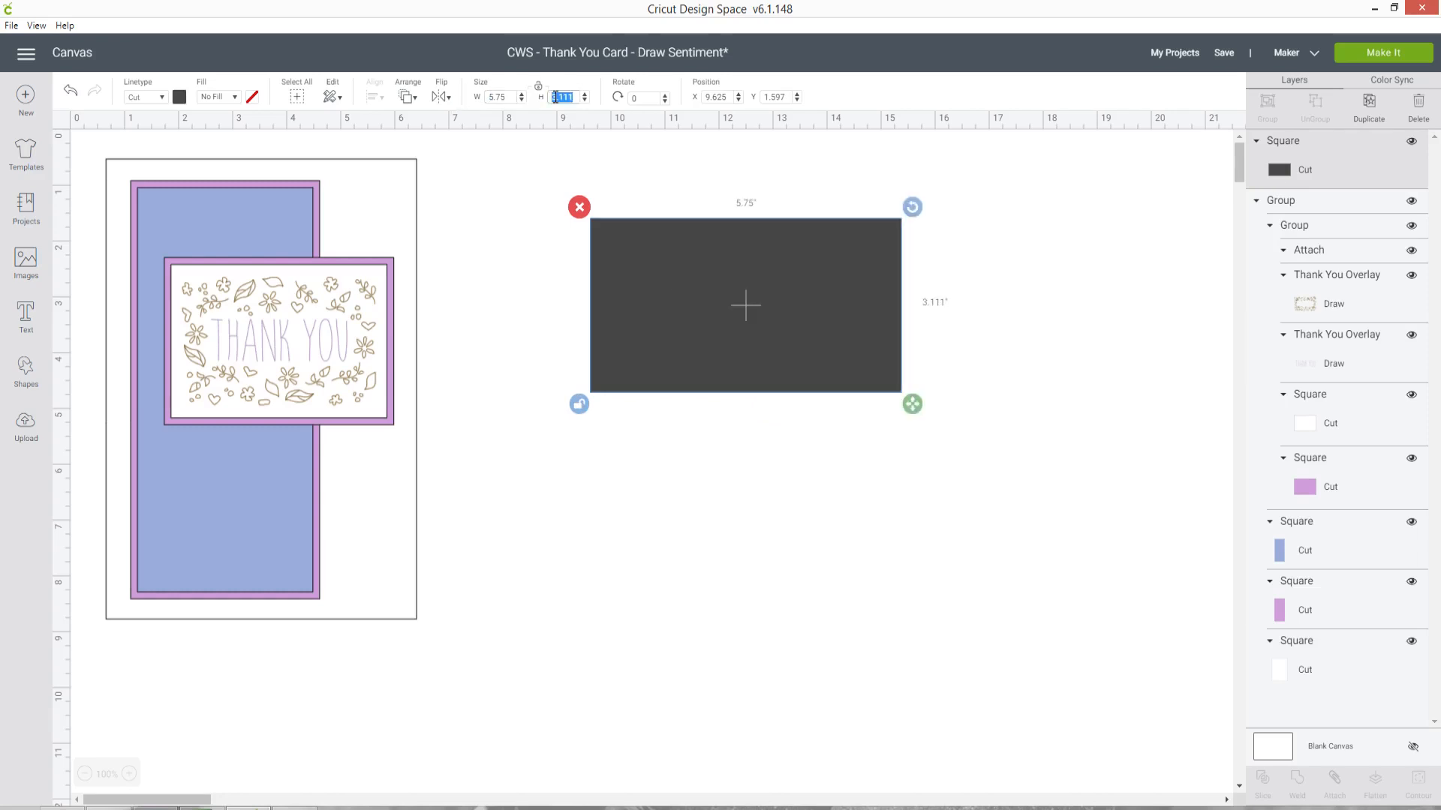
text(8.25)
key(Return)
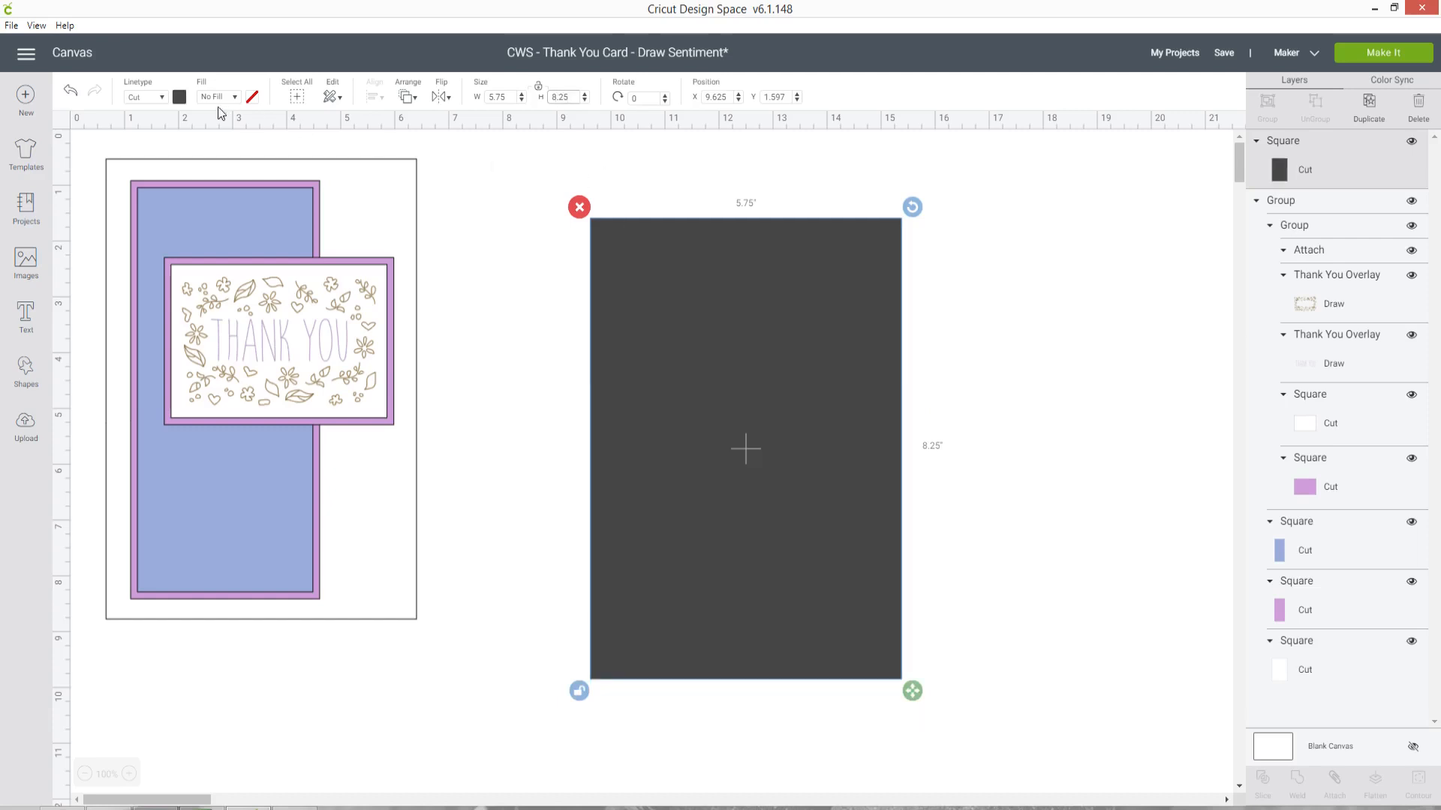
Color the 5.75 by 8.25 inch card base white and shift it slightly upward beside the finished card
click(181, 102)
click(194, 153)
drag(795, 335, 799, 316)
click(971, 331)
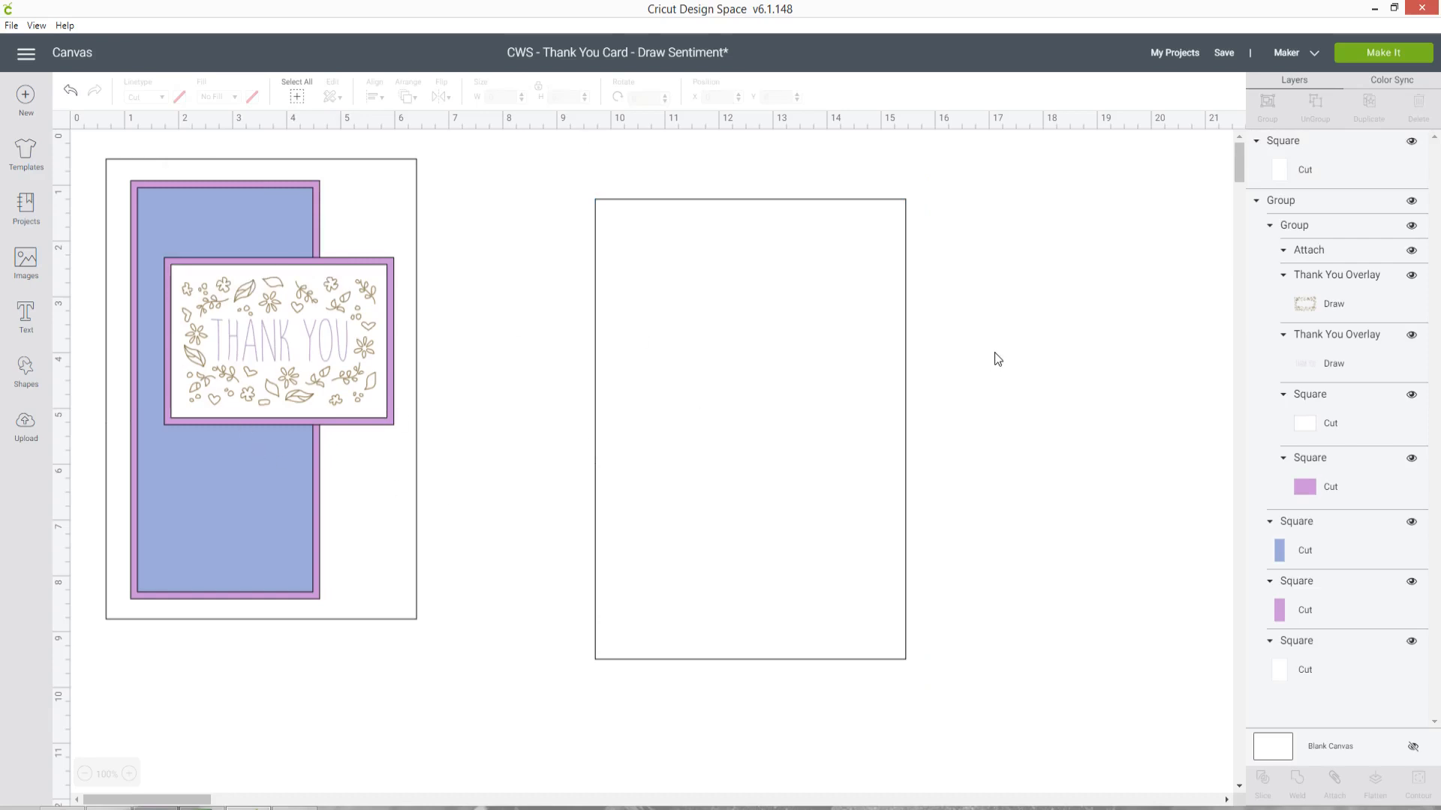
Add a second square on the white card base and stretch it to about 3.68 by 7.43 inches
click(26, 371)
click(86, 267)
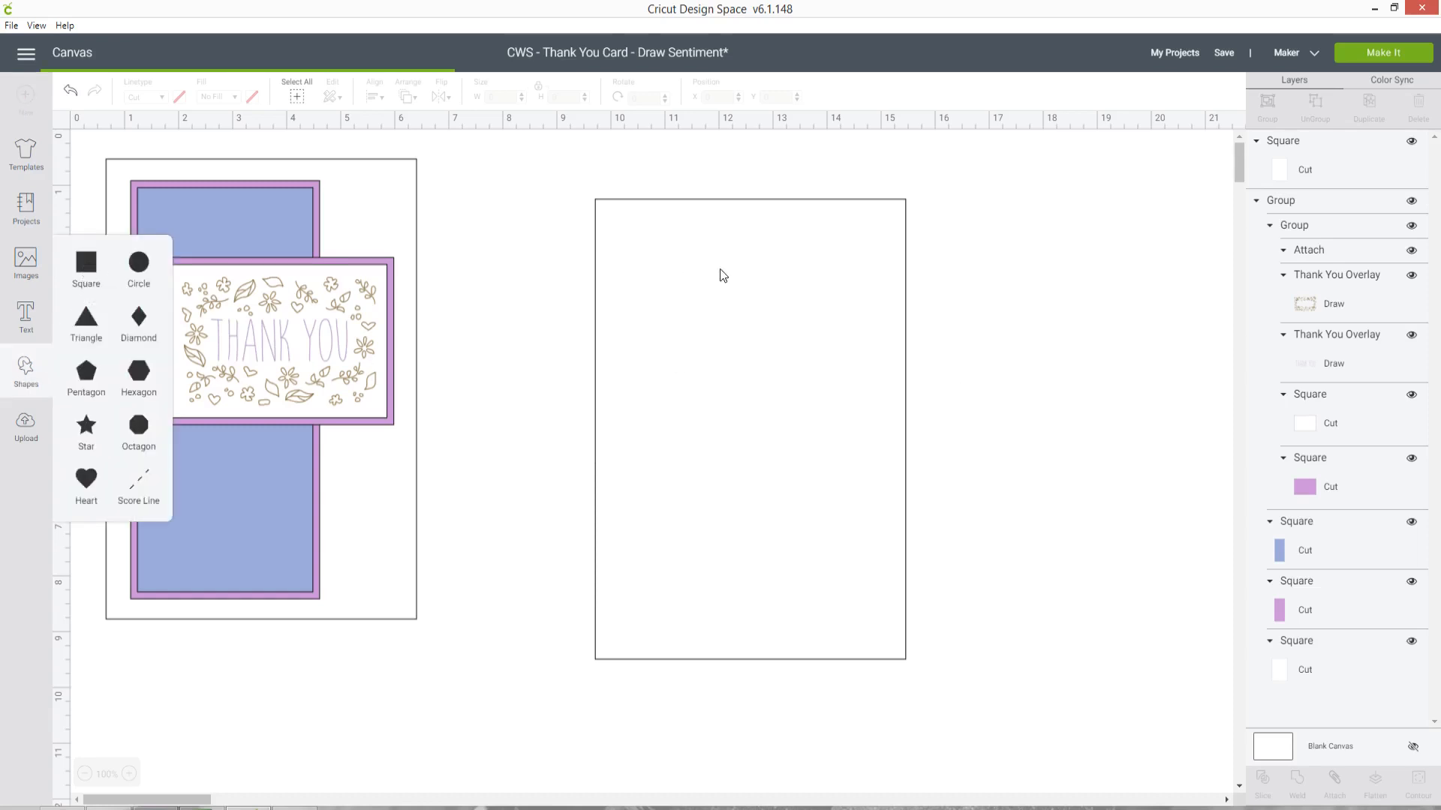
drag(294, 294, 738, 283)
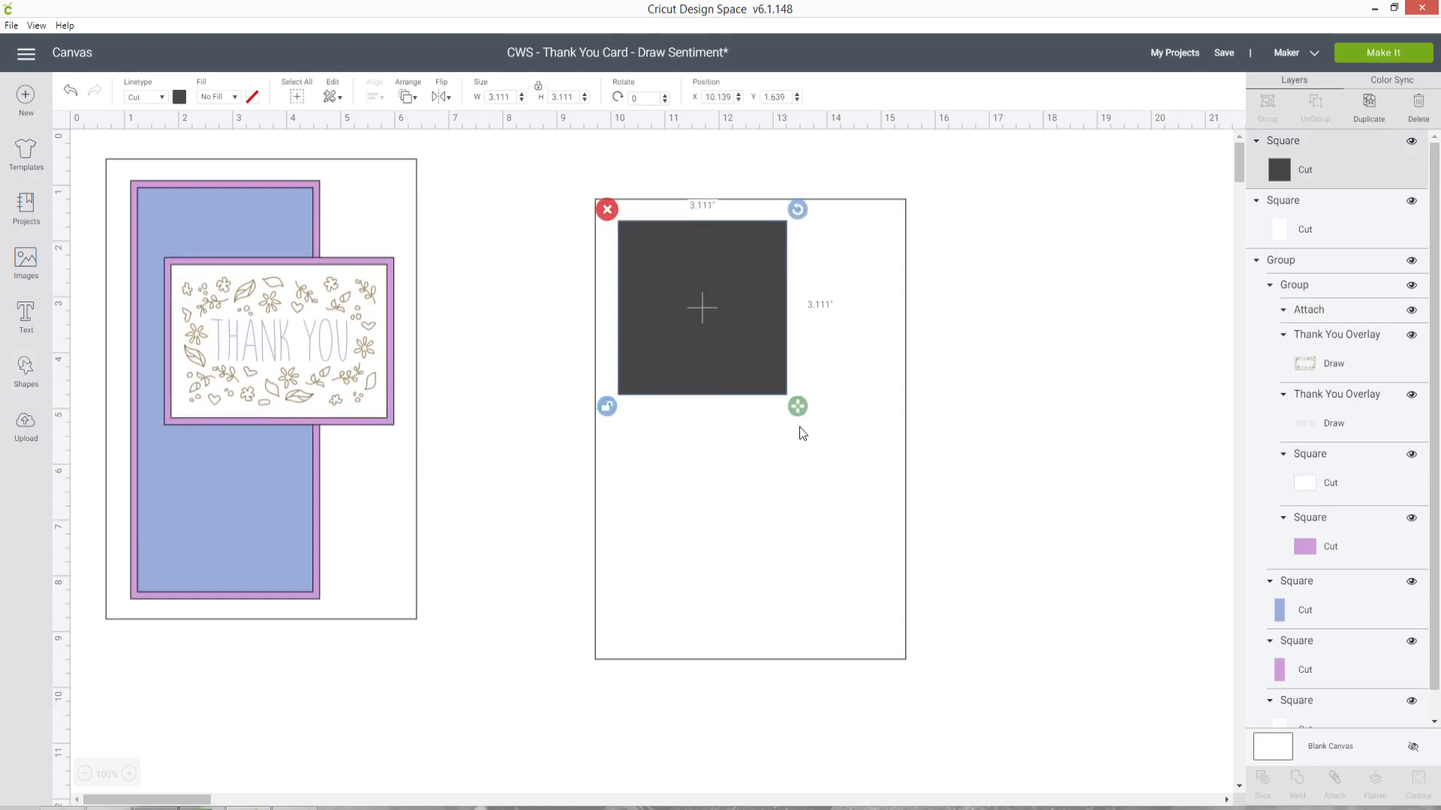
drag(801, 408, 834, 648)
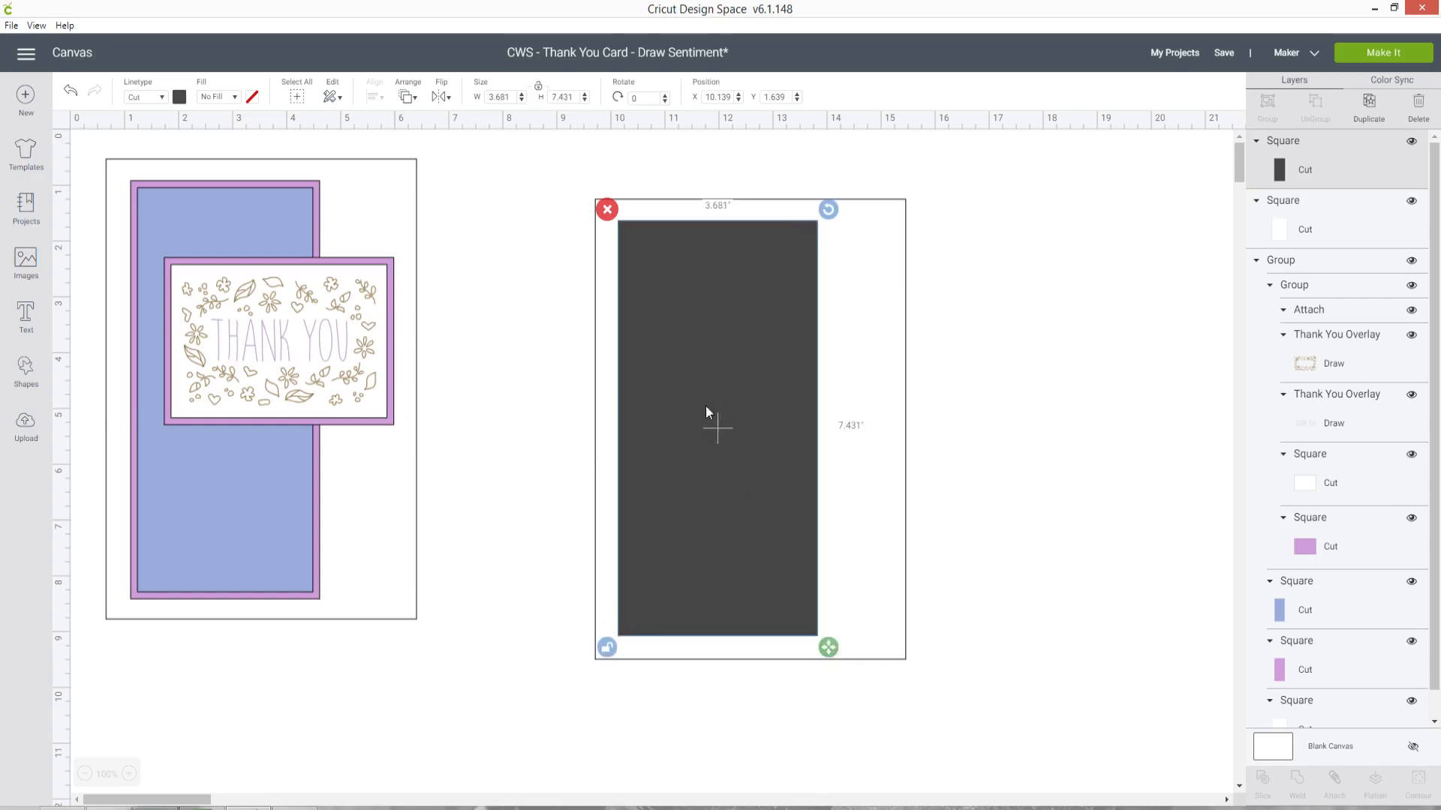
drag(702, 333, 709, 328)
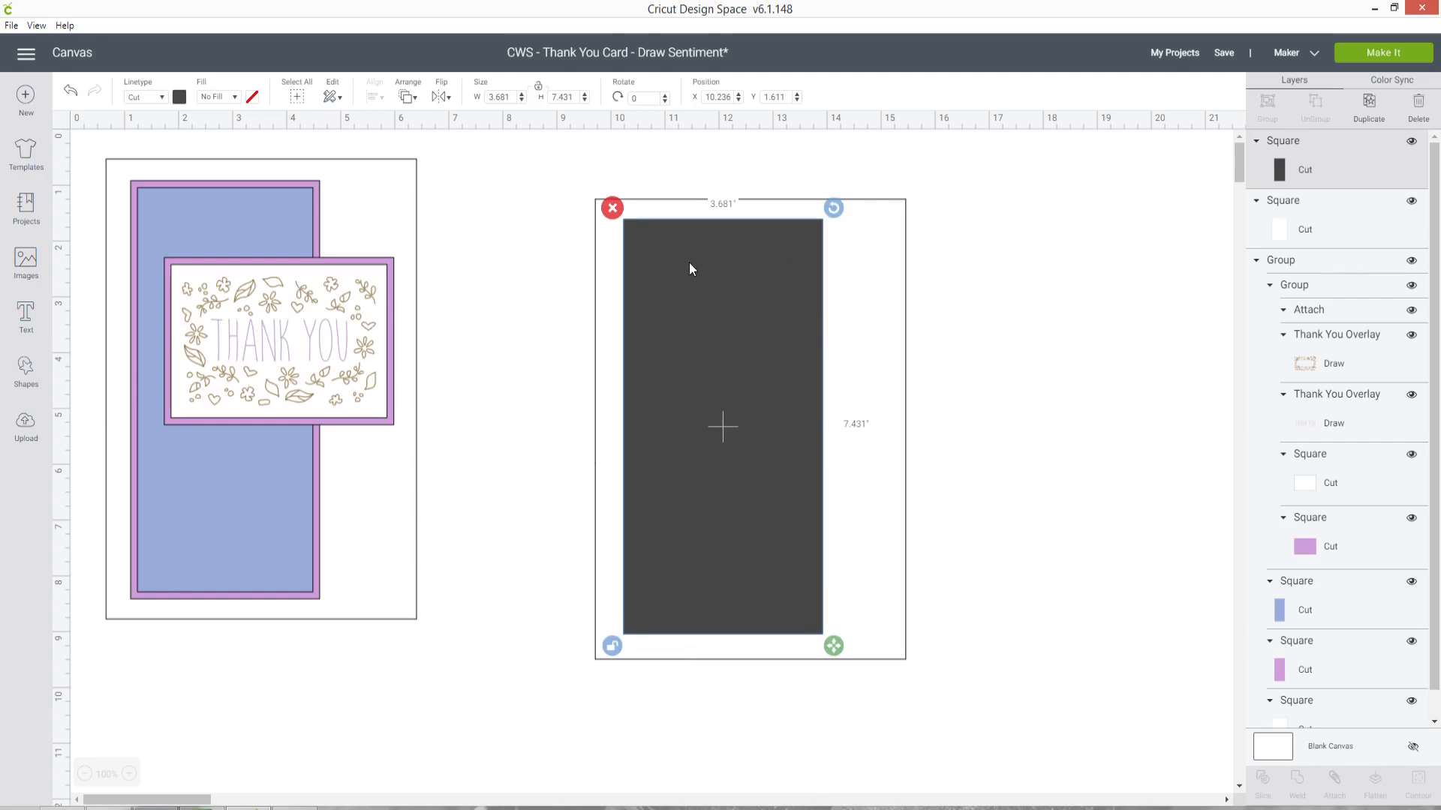
Set the dark rectangle's size to 3.75 inches wide by 7.5 inches high
click(517, 96)
text(3.75)
key(Tab)
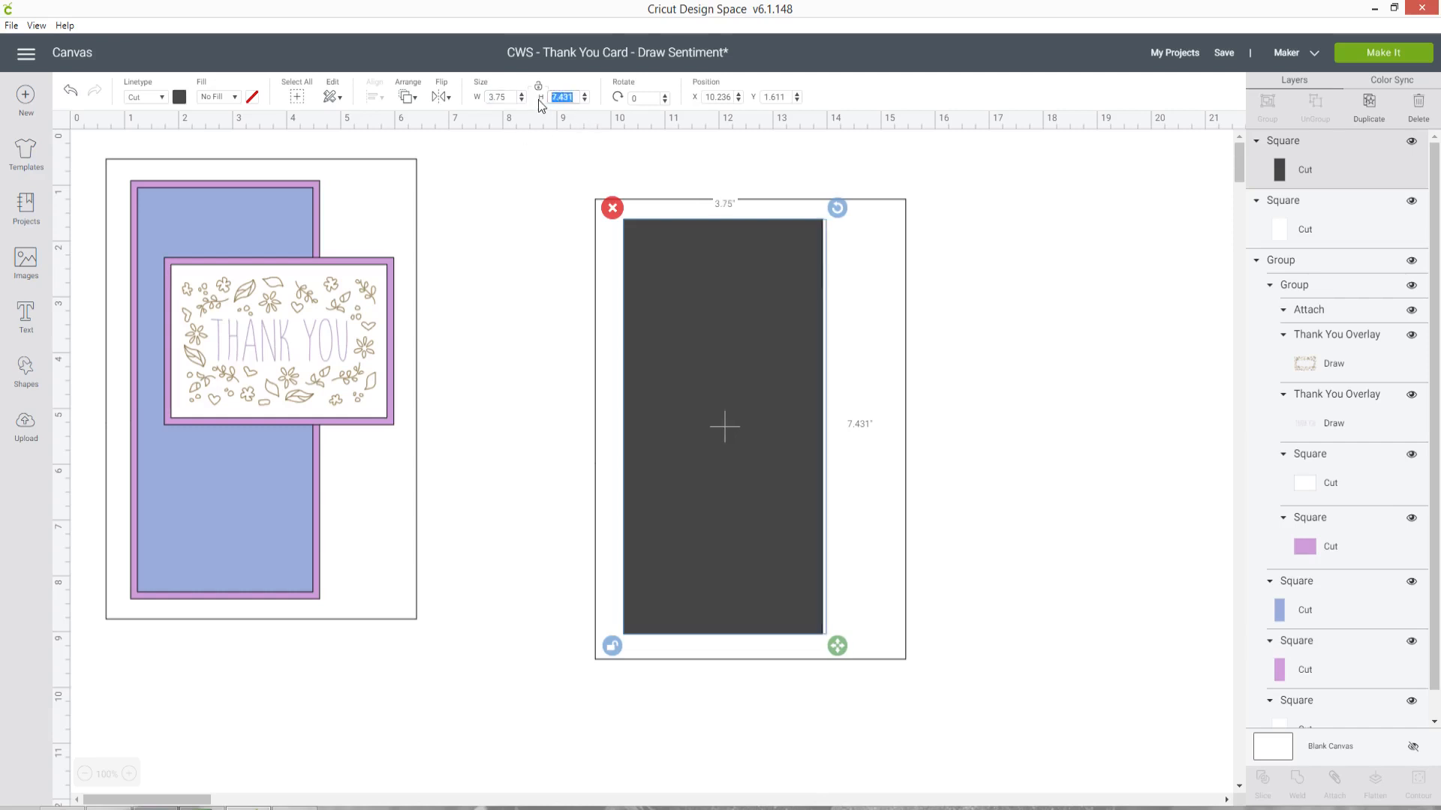
text(7.5)
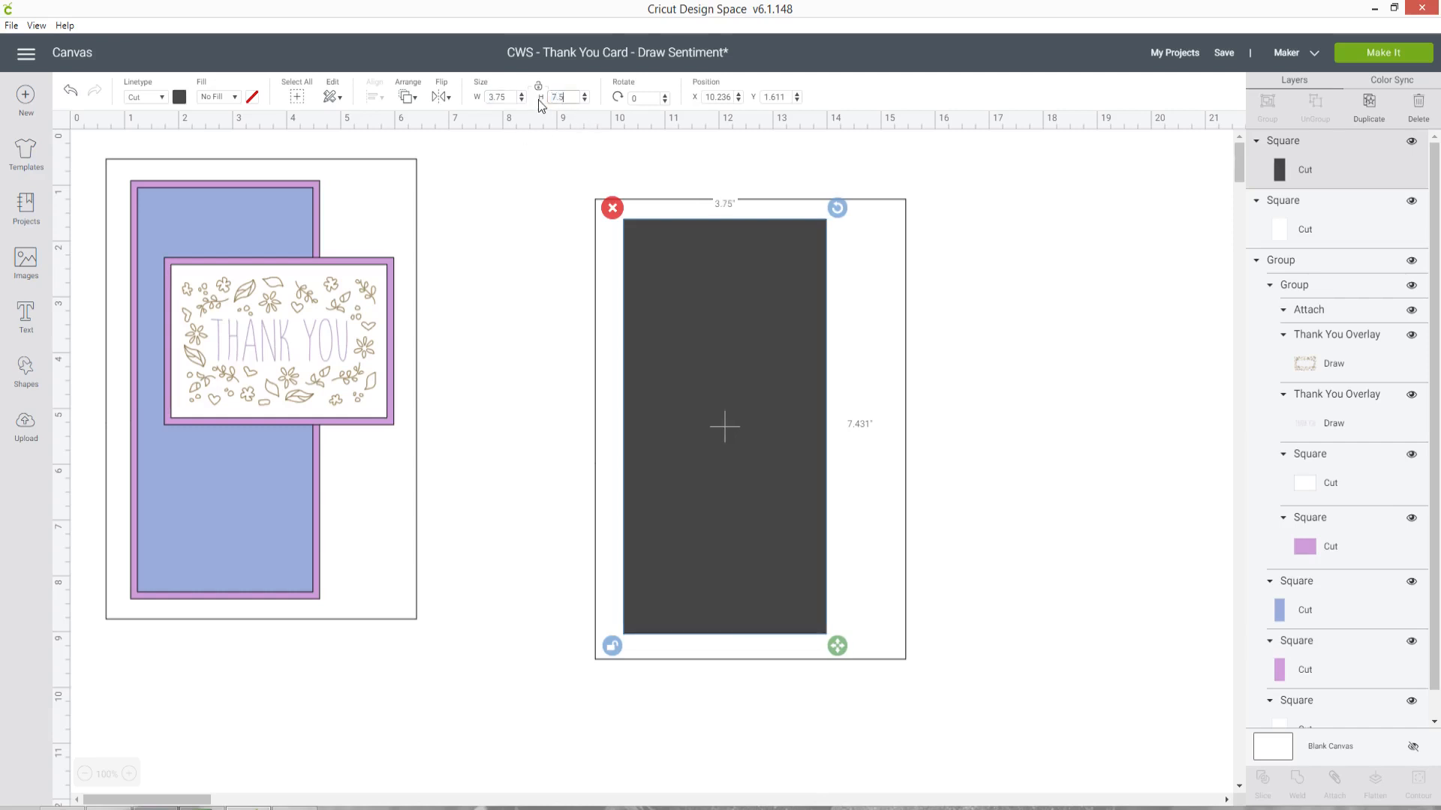
key(Return)
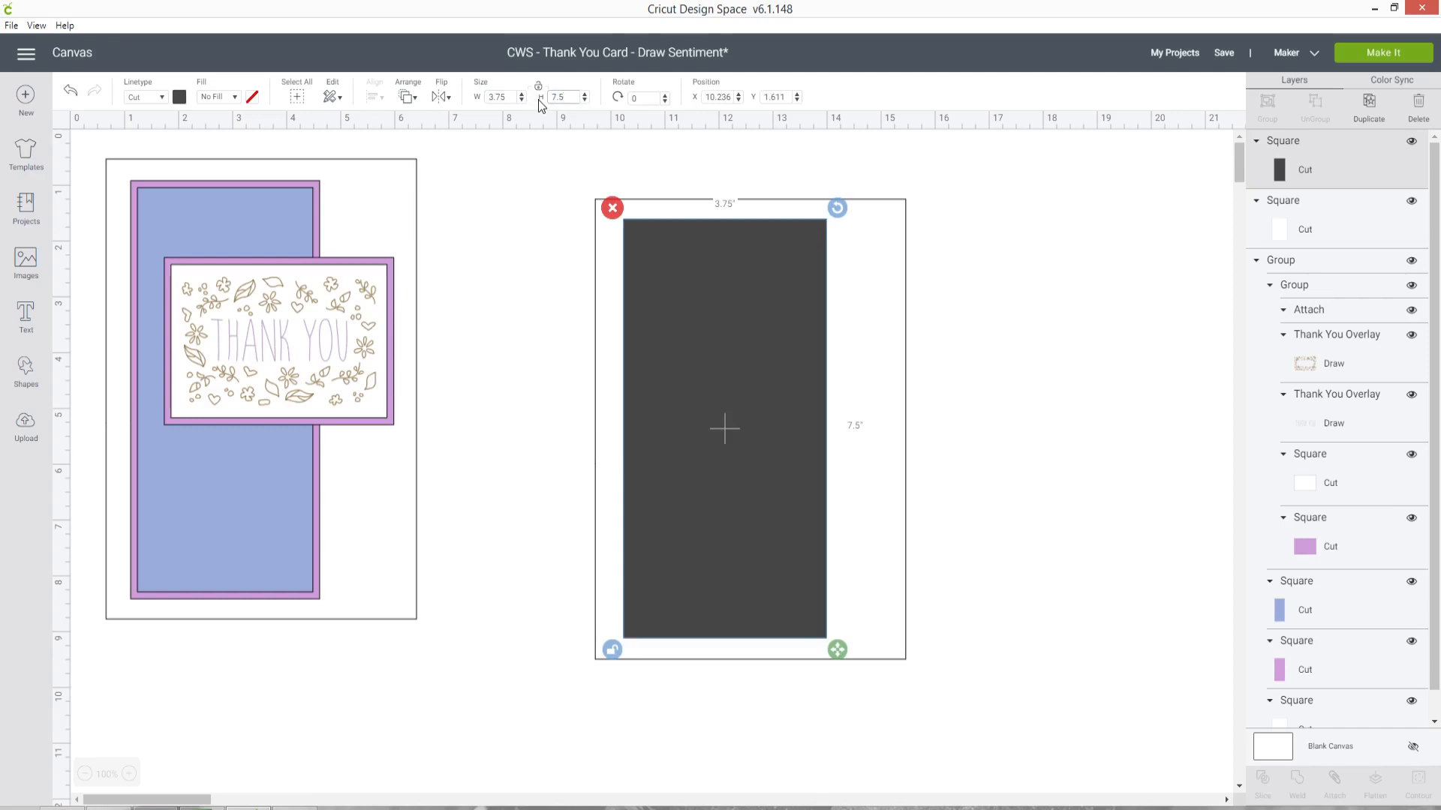
Move the 3.75 by 7.5 inch rectangle closer to the card base's left edge and color it light purple
drag(798, 300, 785, 302)
click(180, 97)
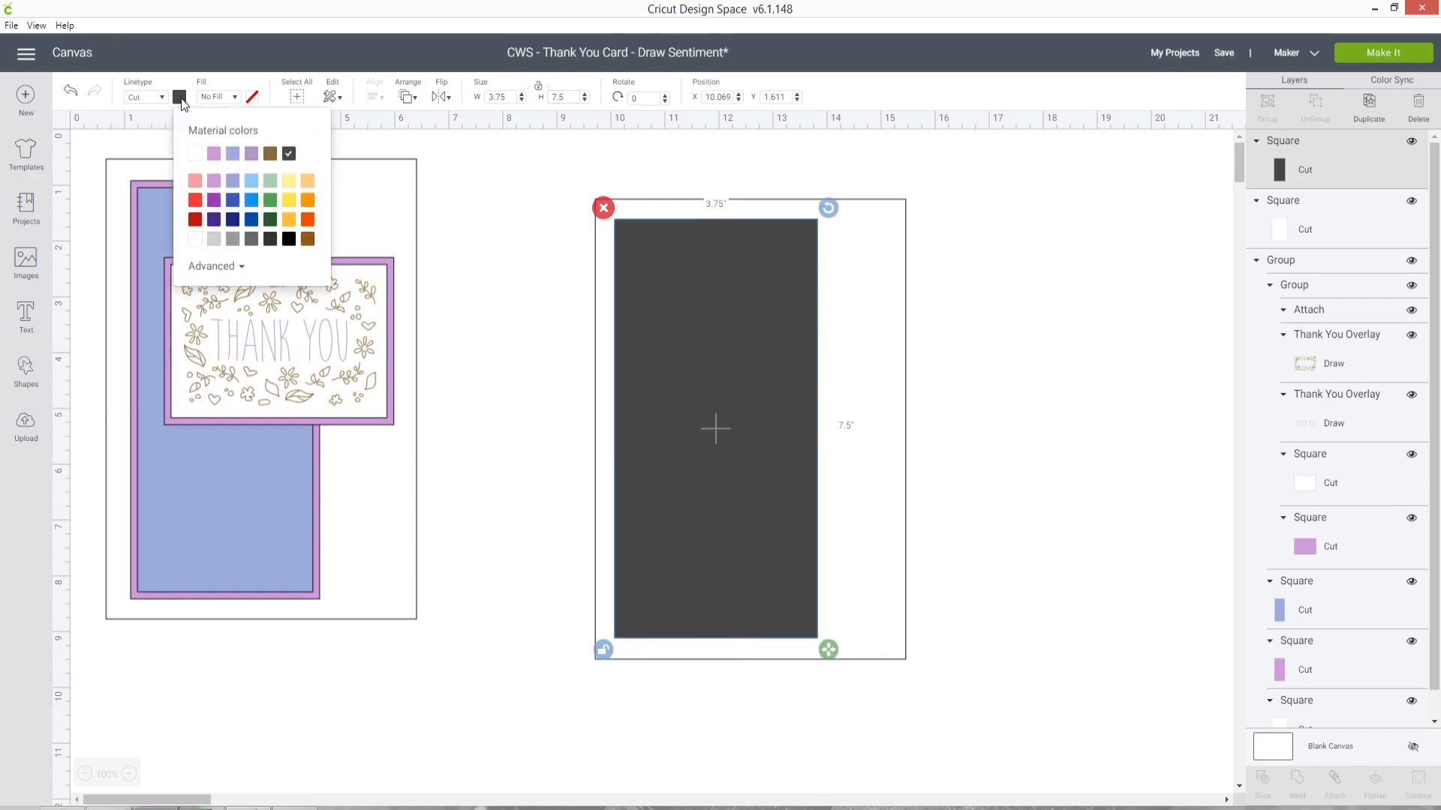
click(214, 153)
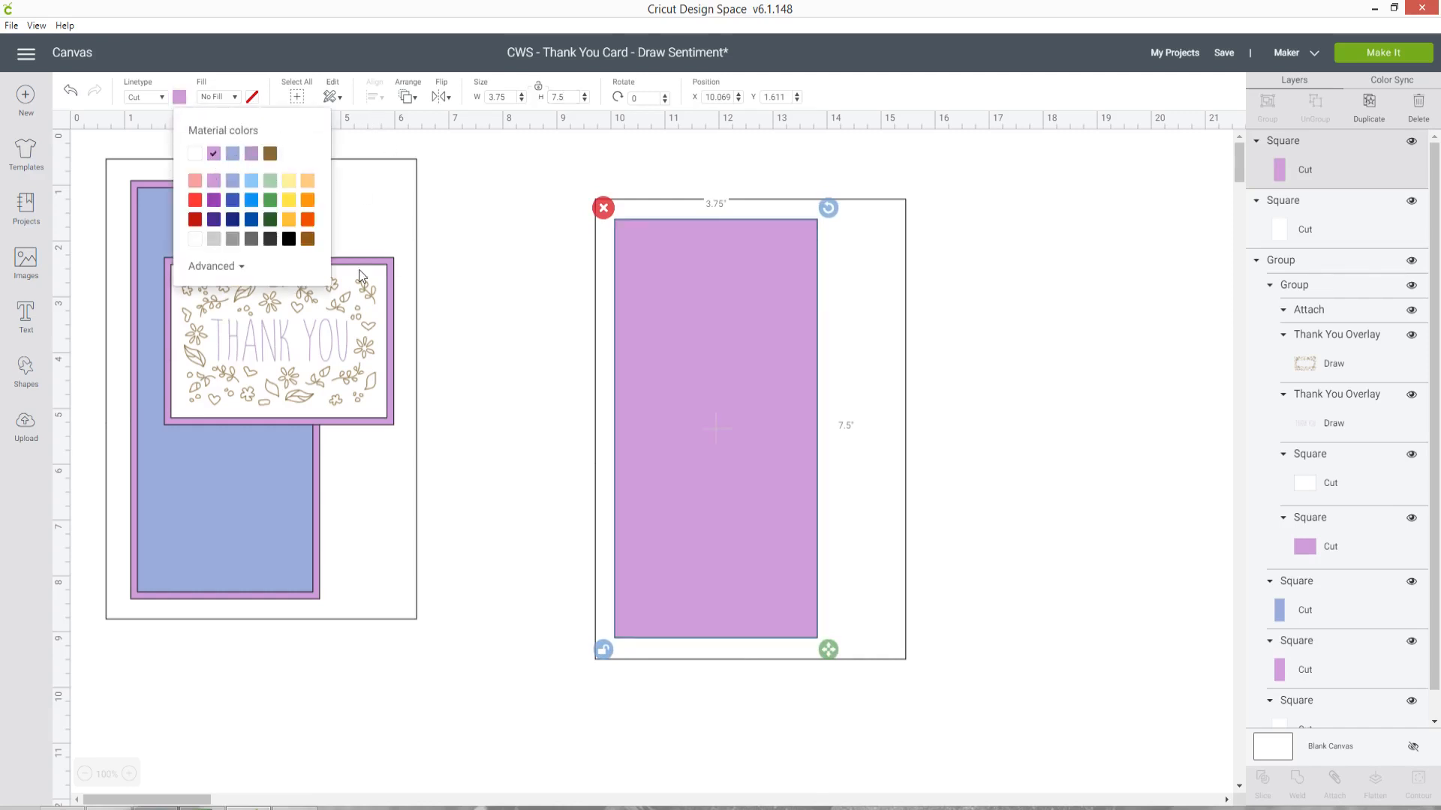
Recolor the 3.75 by 7.5 inch panel muted purple and place a duplicate of it beside the card base
click(253, 154)
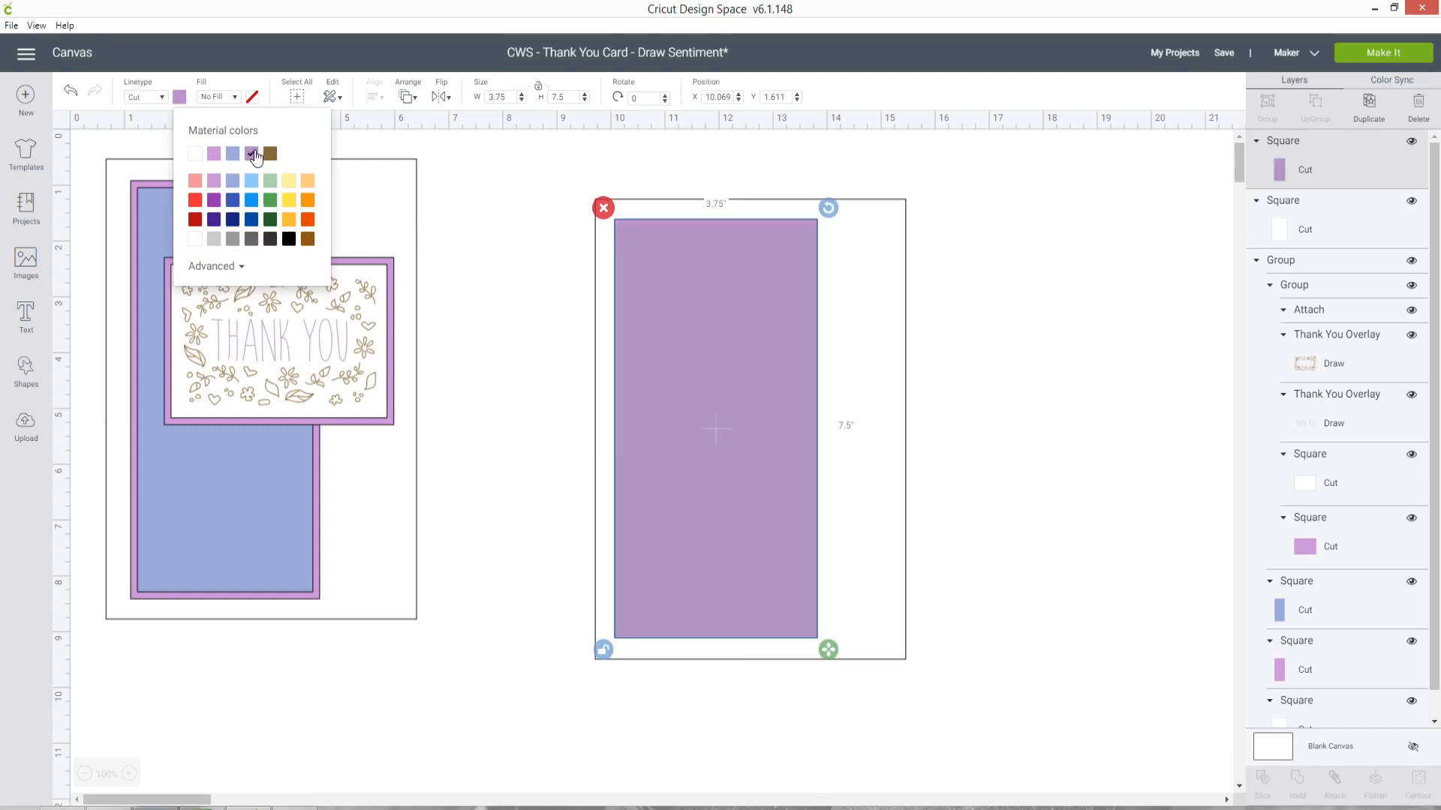
click(1071, 346)
click(751, 293)
right_click(750, 291)
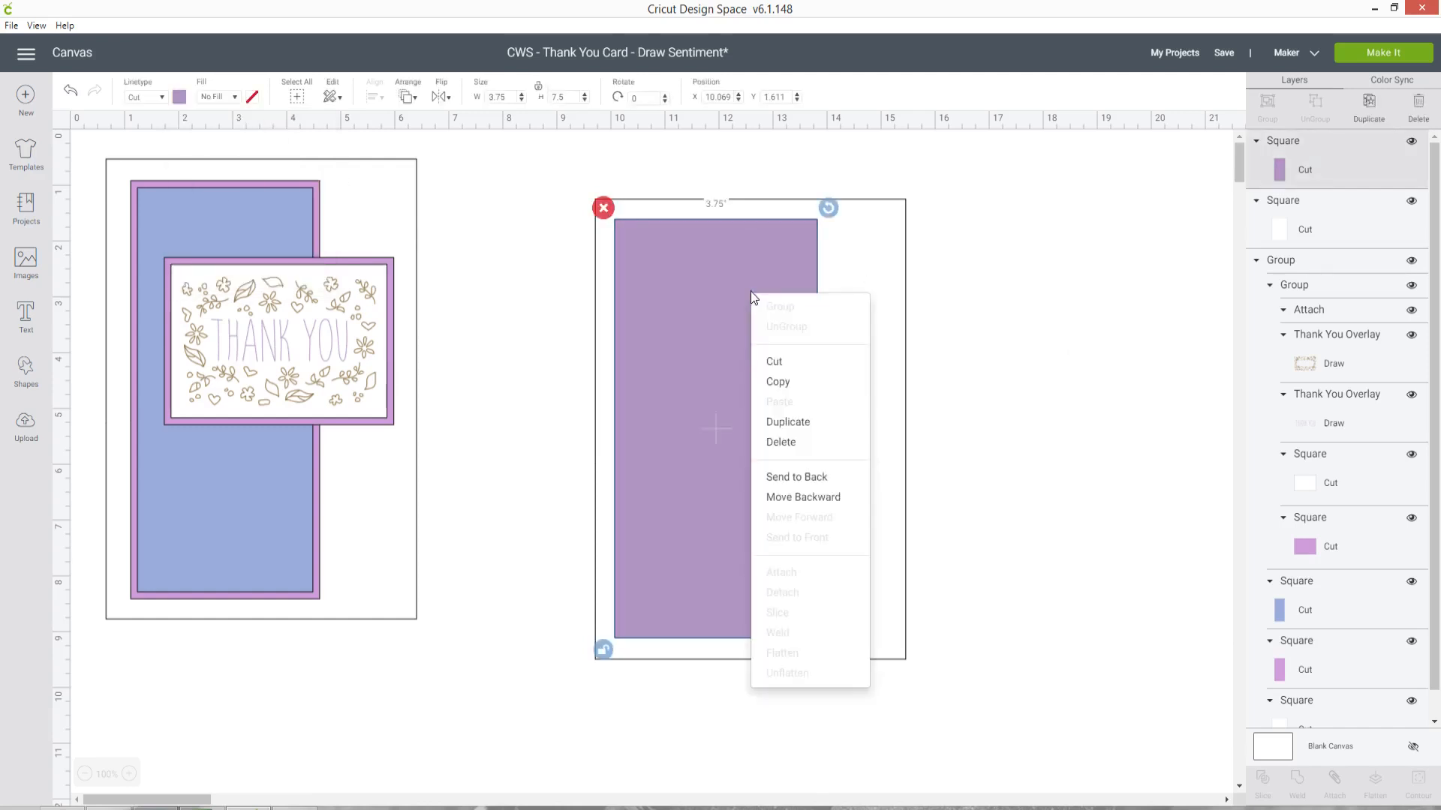
click(853, 423)
drag(744, 362, 1058, 348)
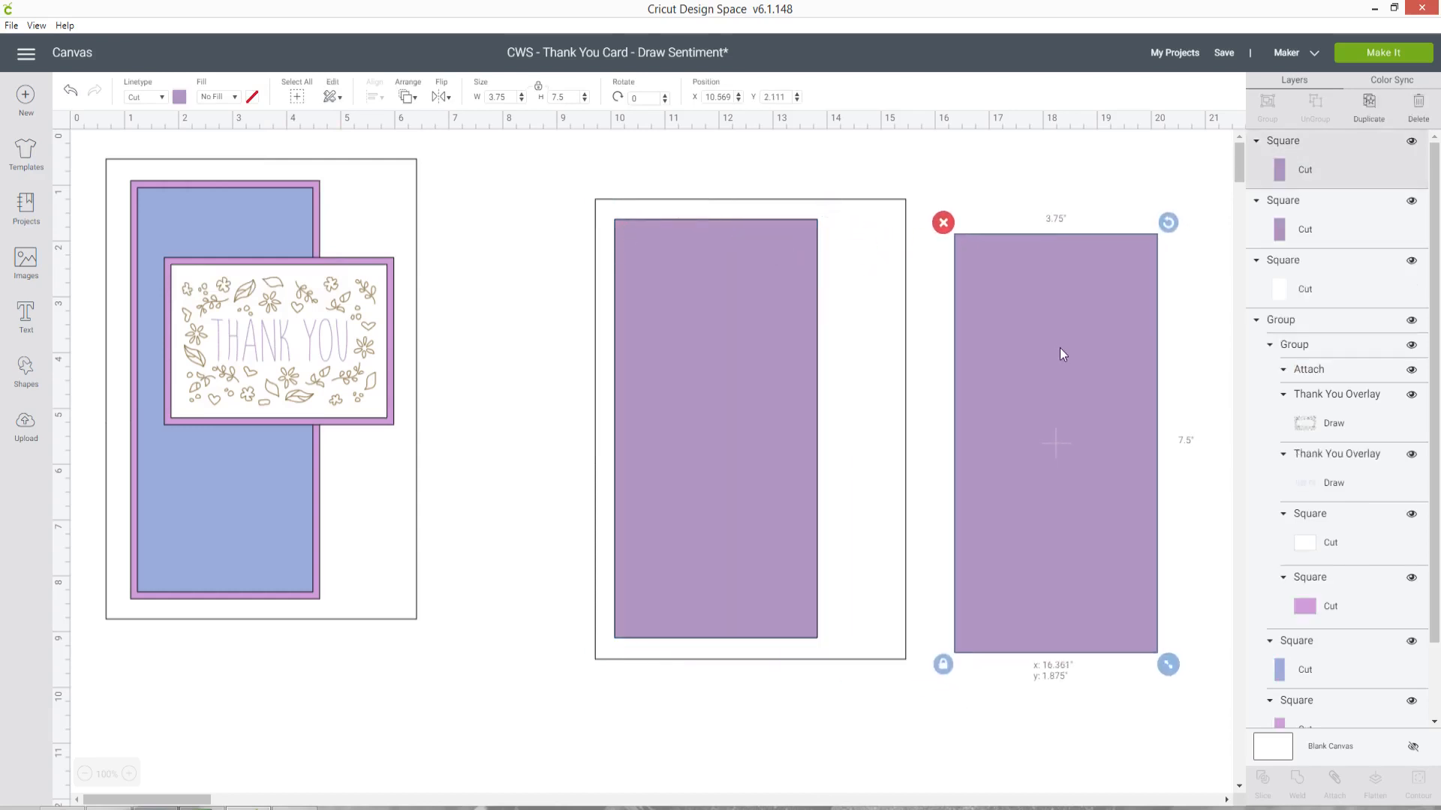
Color the duplicated panel blue and shift it slightly up beside the card base
click(179, 96)
click(232, 153)
drag(1077, 347, 1064, 333)
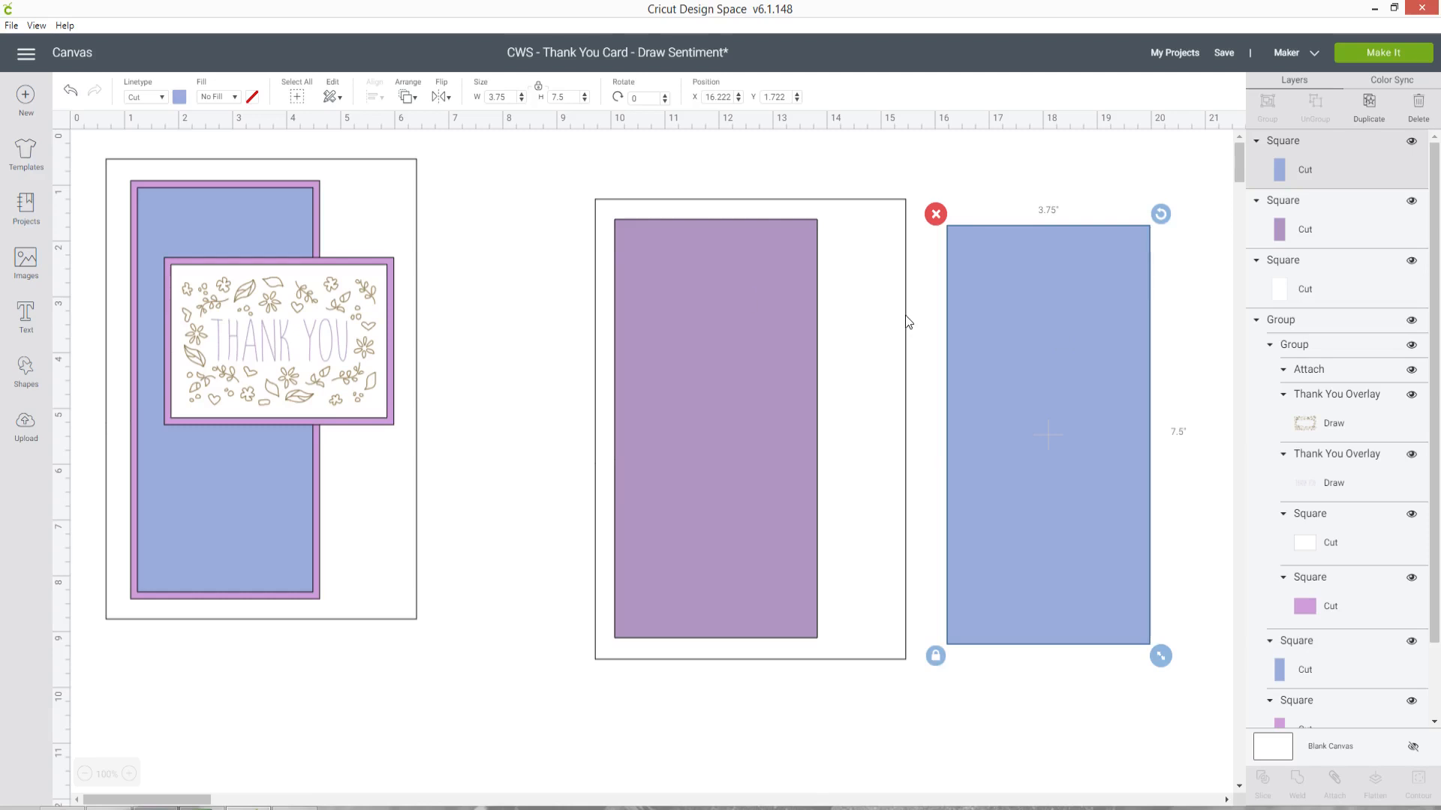
Try shrinking the blue panel proportionally to about 3.38 by 6.76 inches over the purple panel, undo it and move the panel back off the card
drag(1049, 322, 723, 309)
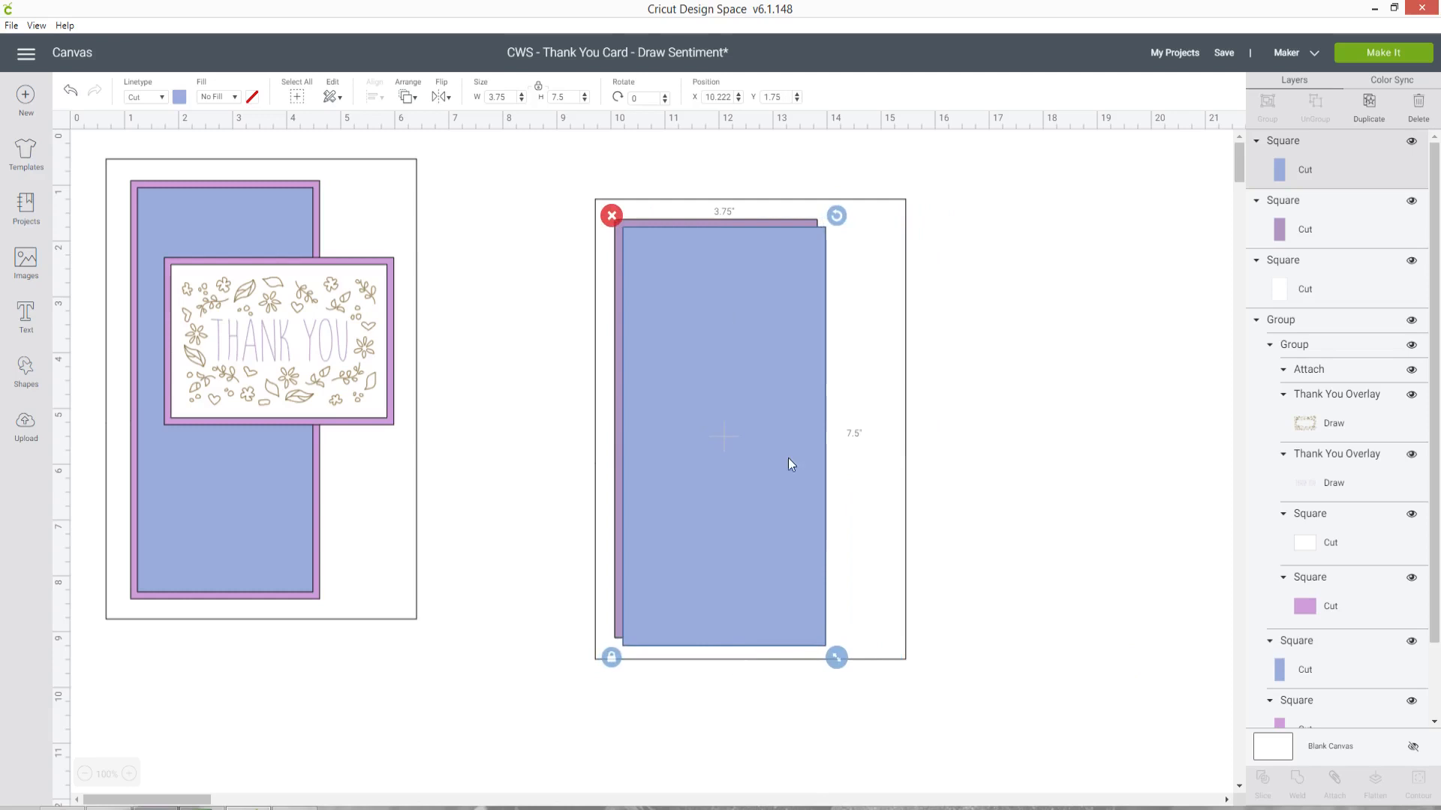
drag(830, 651, 789, 614)
drag(762, 543, 761, 557)
click(1141, 732)
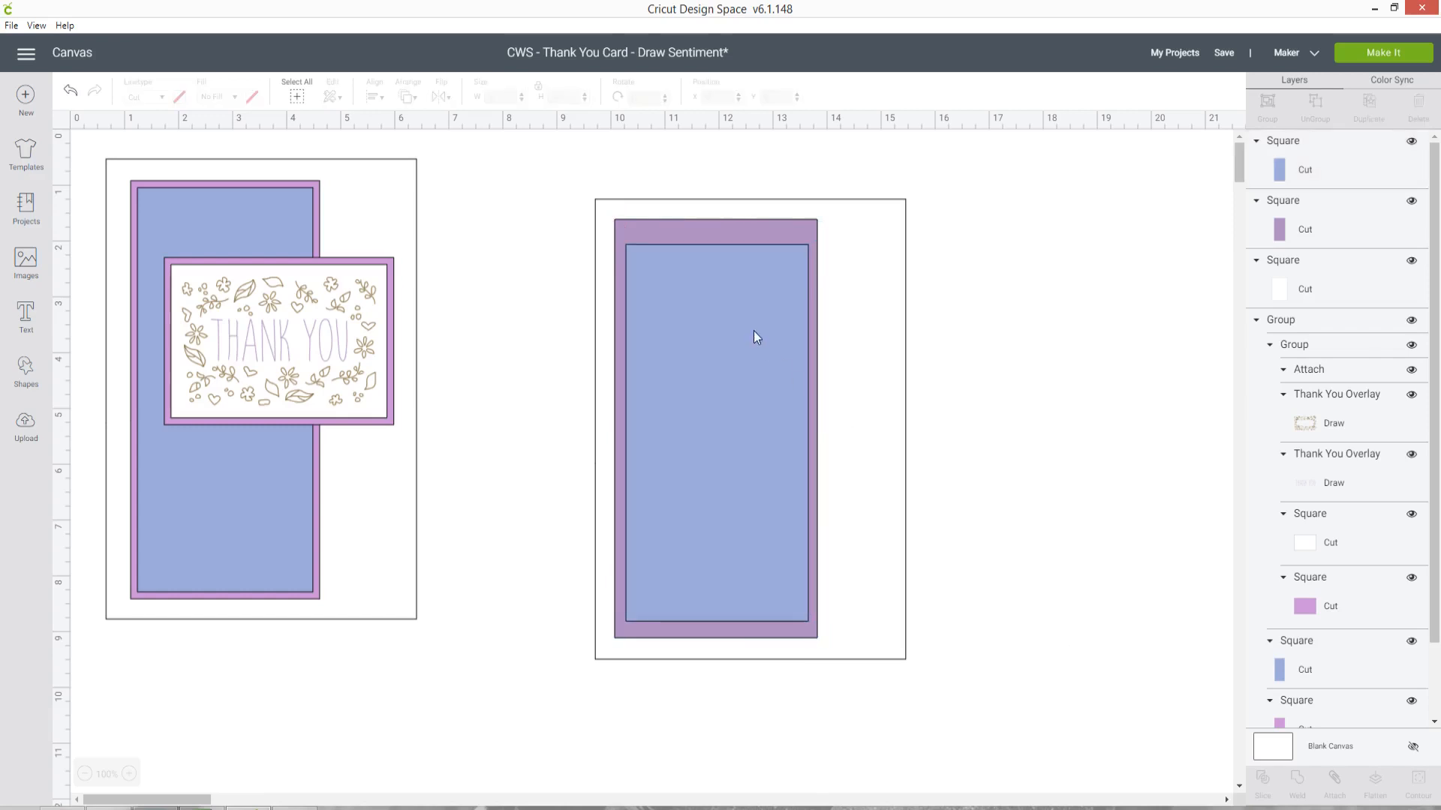
click(690, 289)
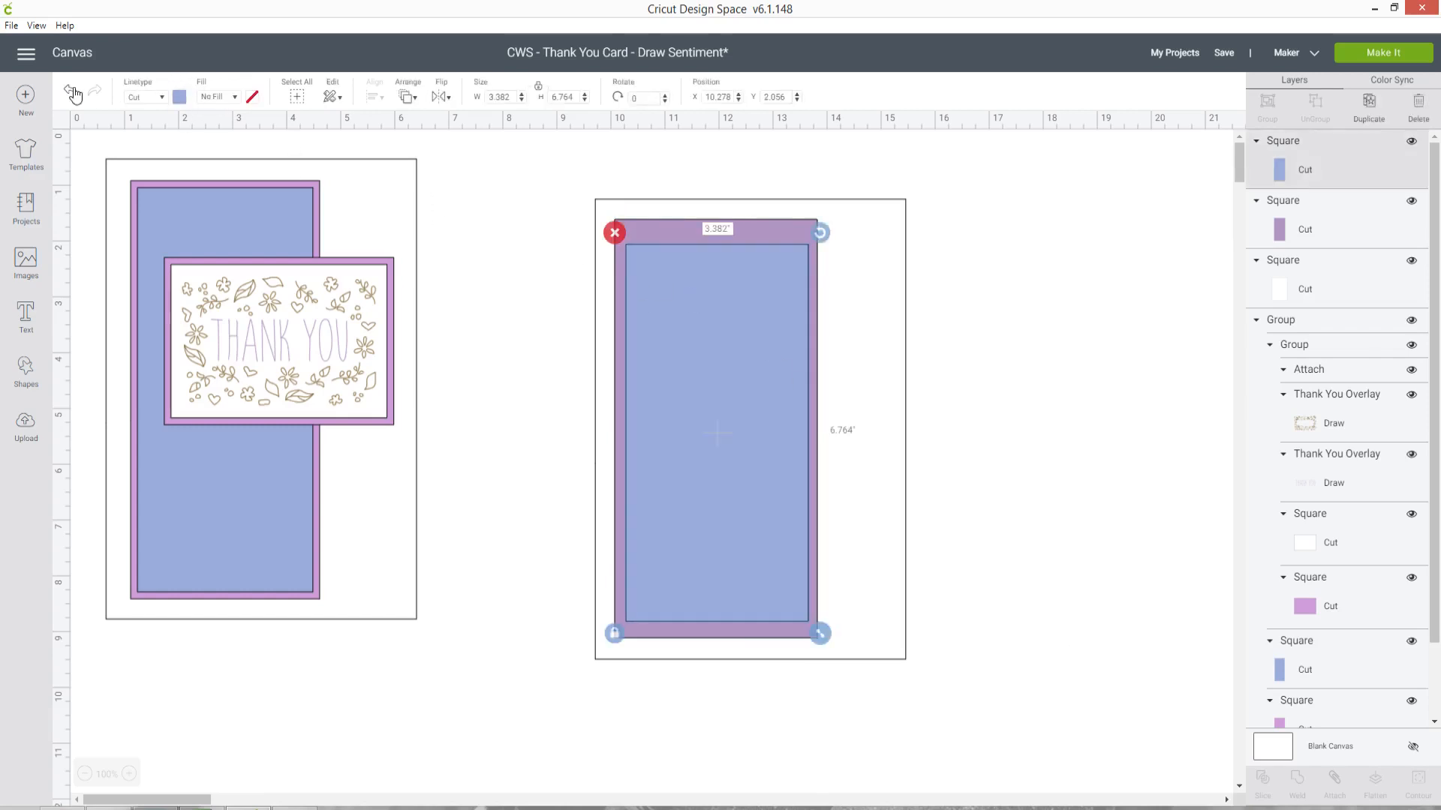
click(74, 92)
click(73, 93)
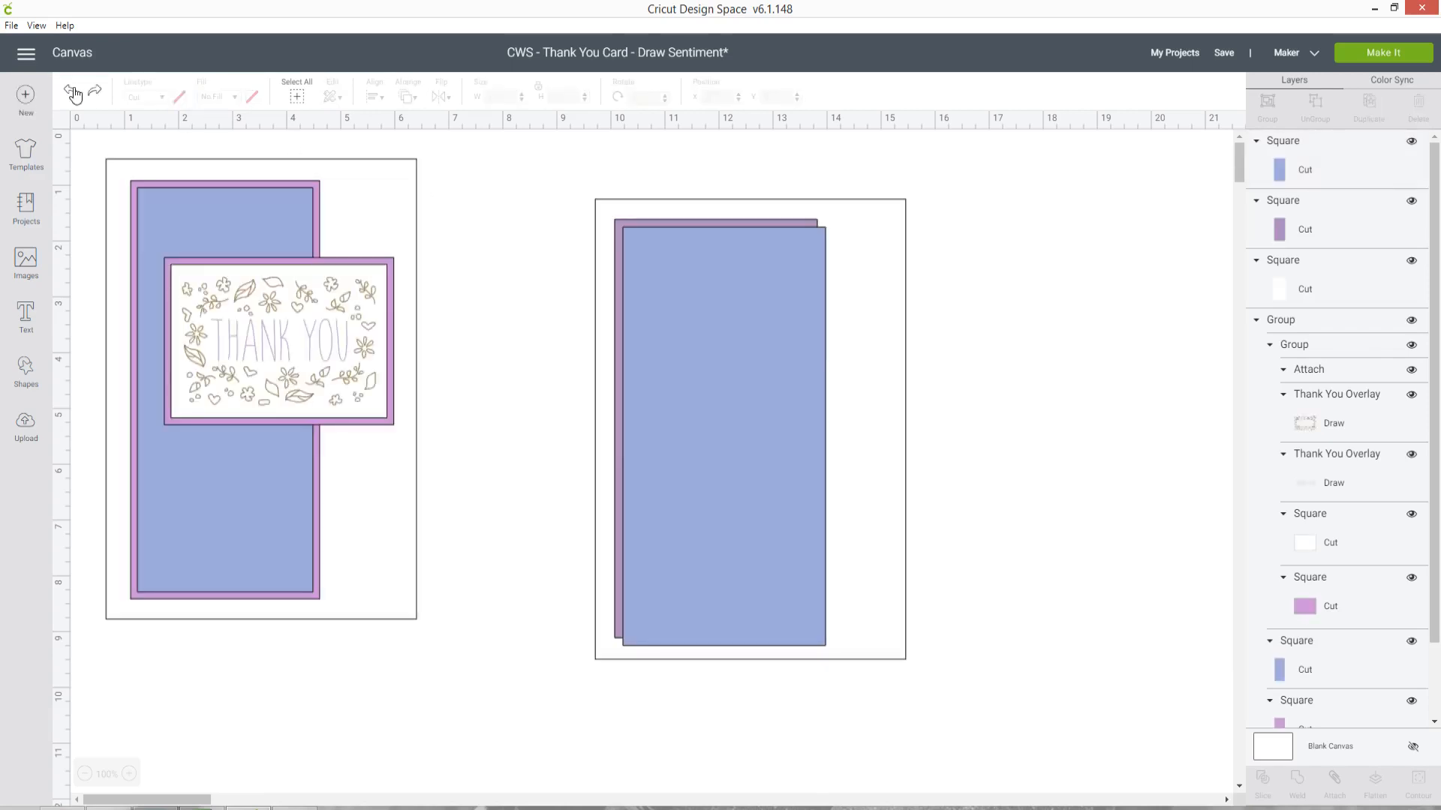
drag(703, 339, 1107, 349)
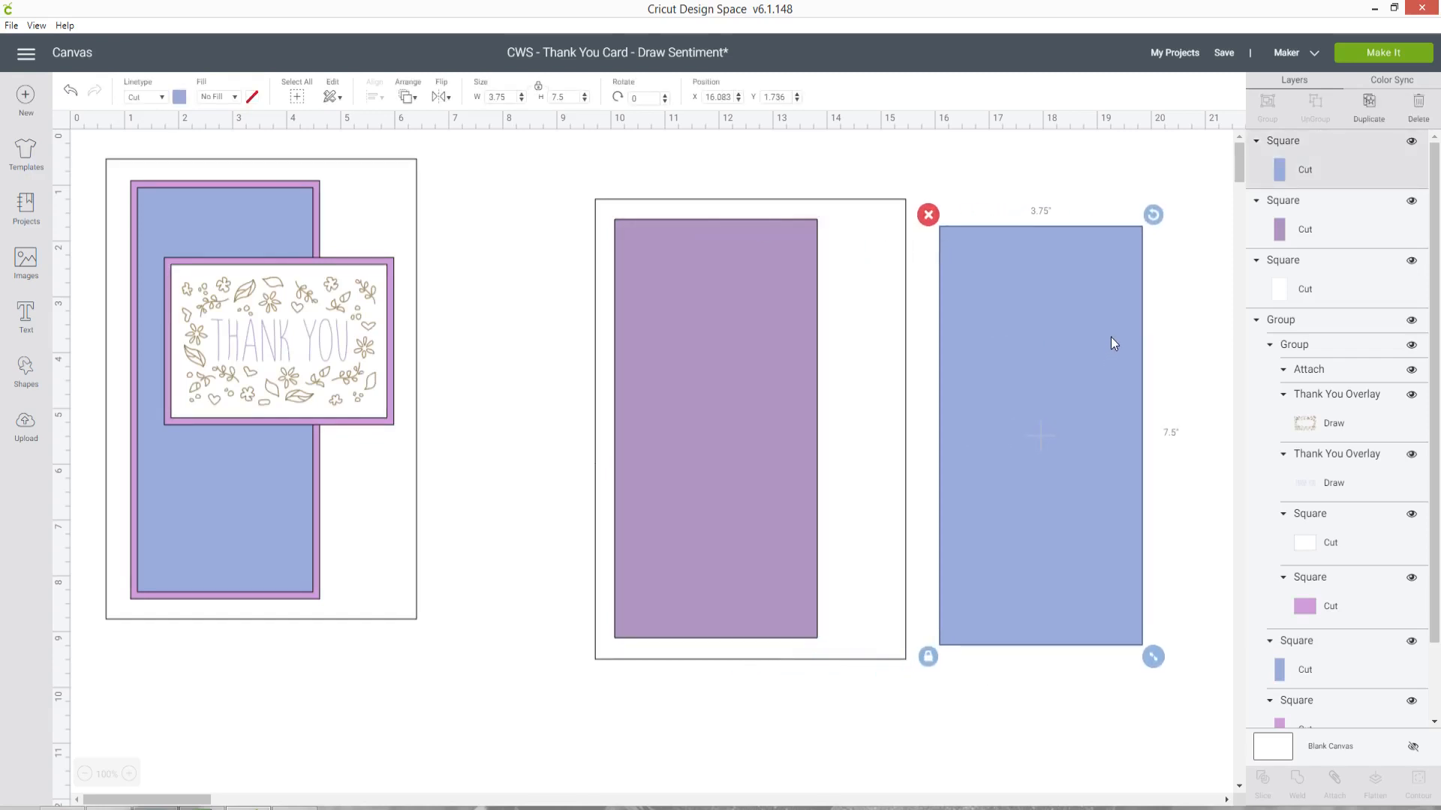
Try the blue panel at 3.5 by 7 inches on top of the purple panel and undo the changes
double_click(503, 98)
text(3)
double_click(556, 97)
text(7)
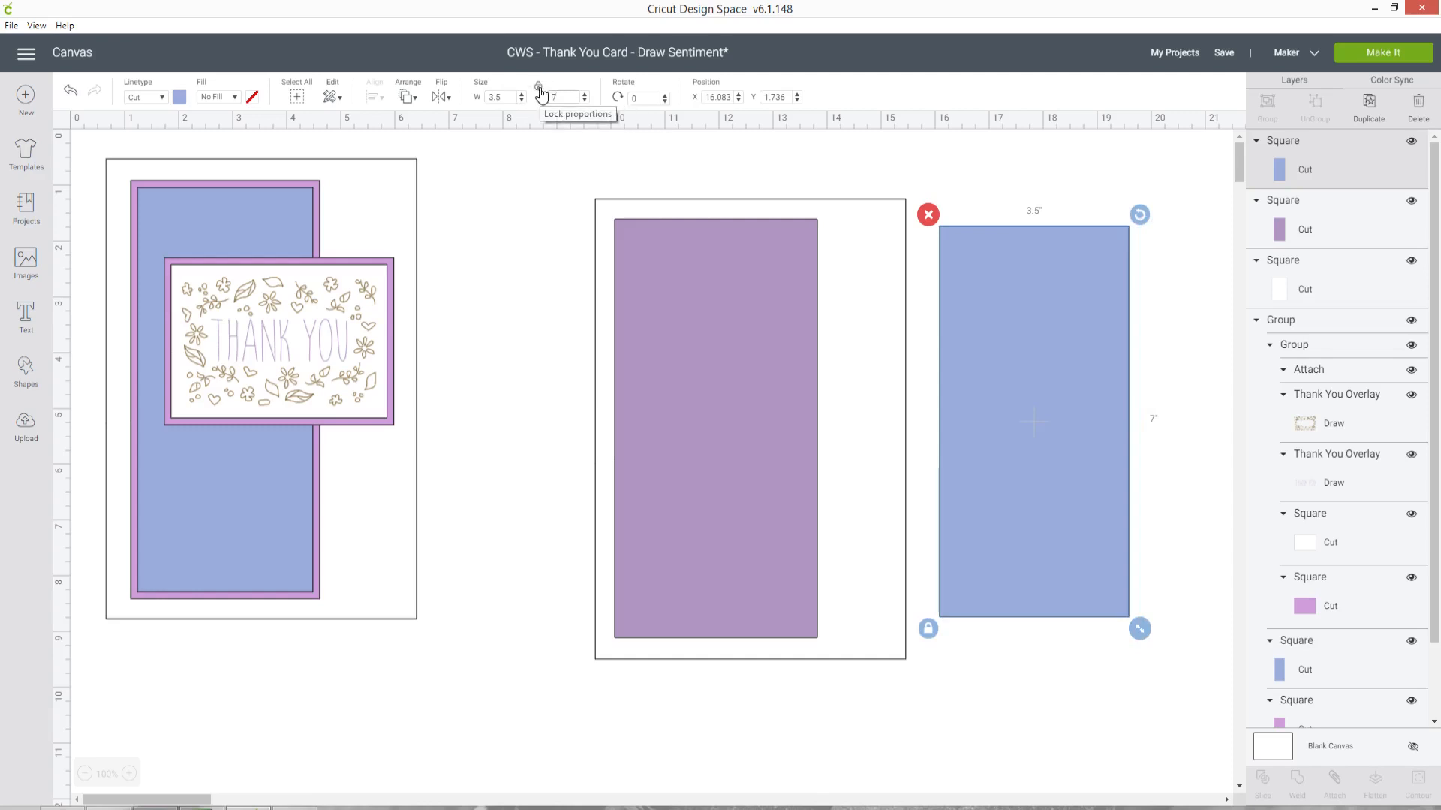
drag(1003, 341, 681, 341)
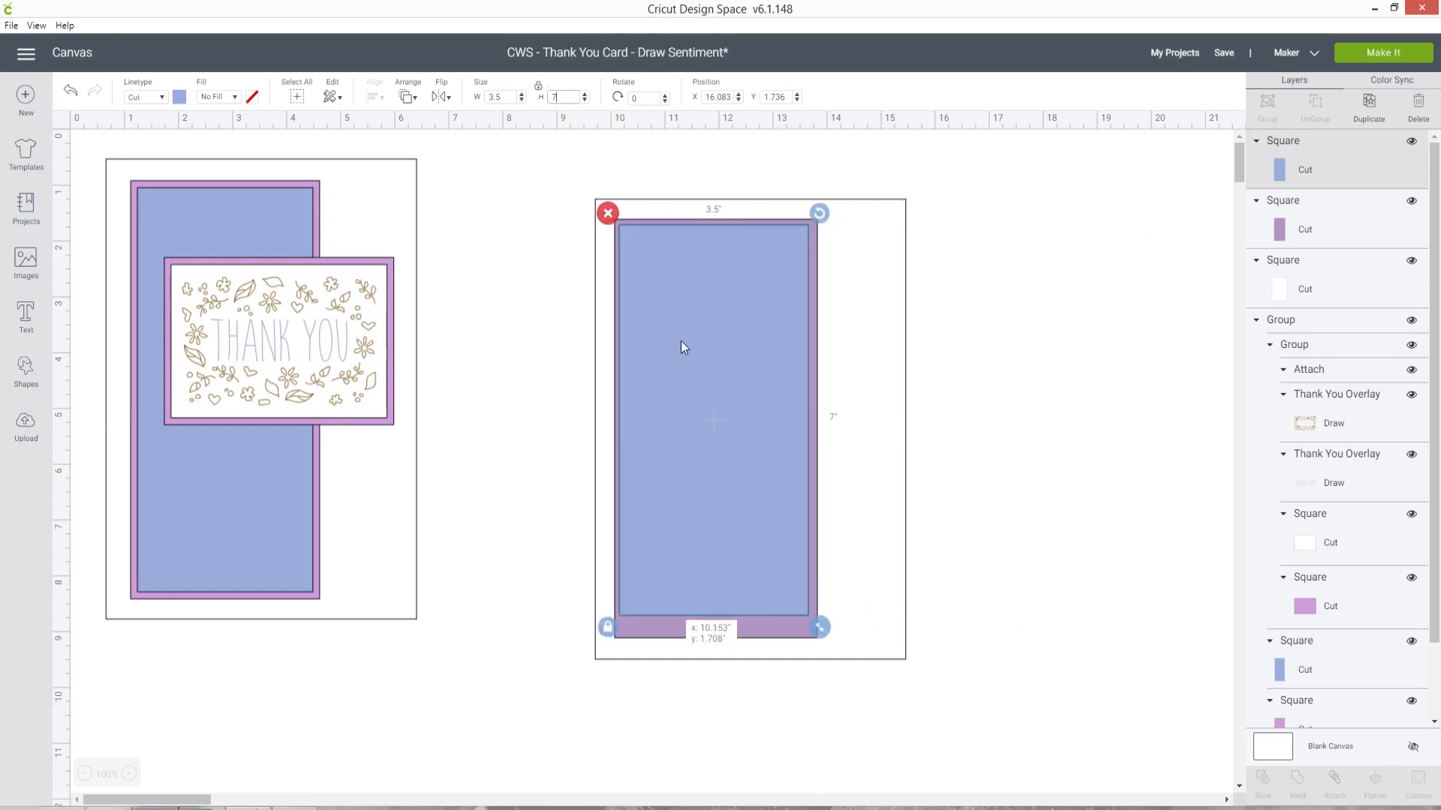
key(ctrl+z)
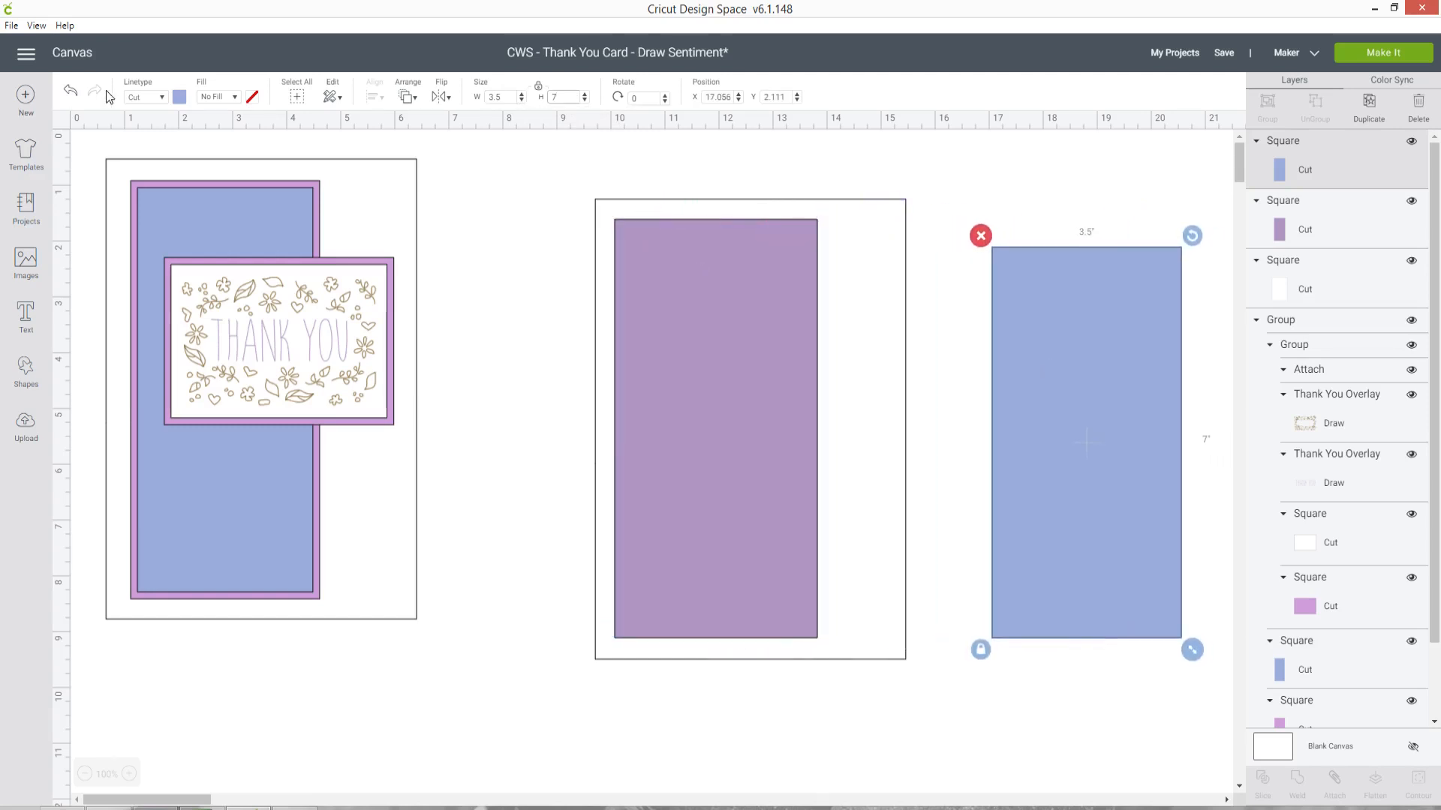
click(72, 91)
click(72, 92)
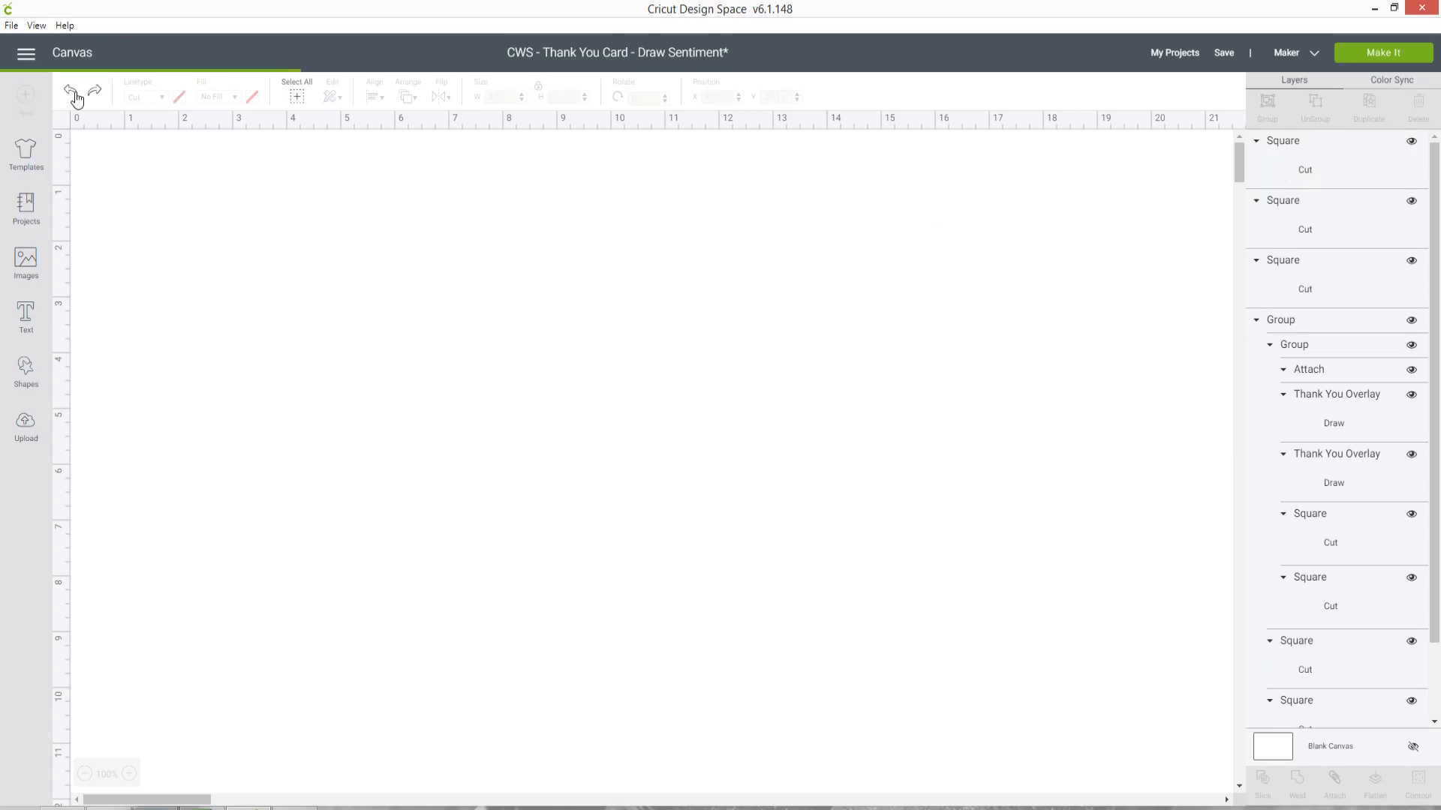
click(71, 93)
Set the blue panel to 3.5 by 7.25 inches with unlocked proportions and center it over the purple panel
mouse_move(1060, 426)
mouse_down()
mouse_move(1071, 429)
mouse_move(1039, 414)
mouse_up()
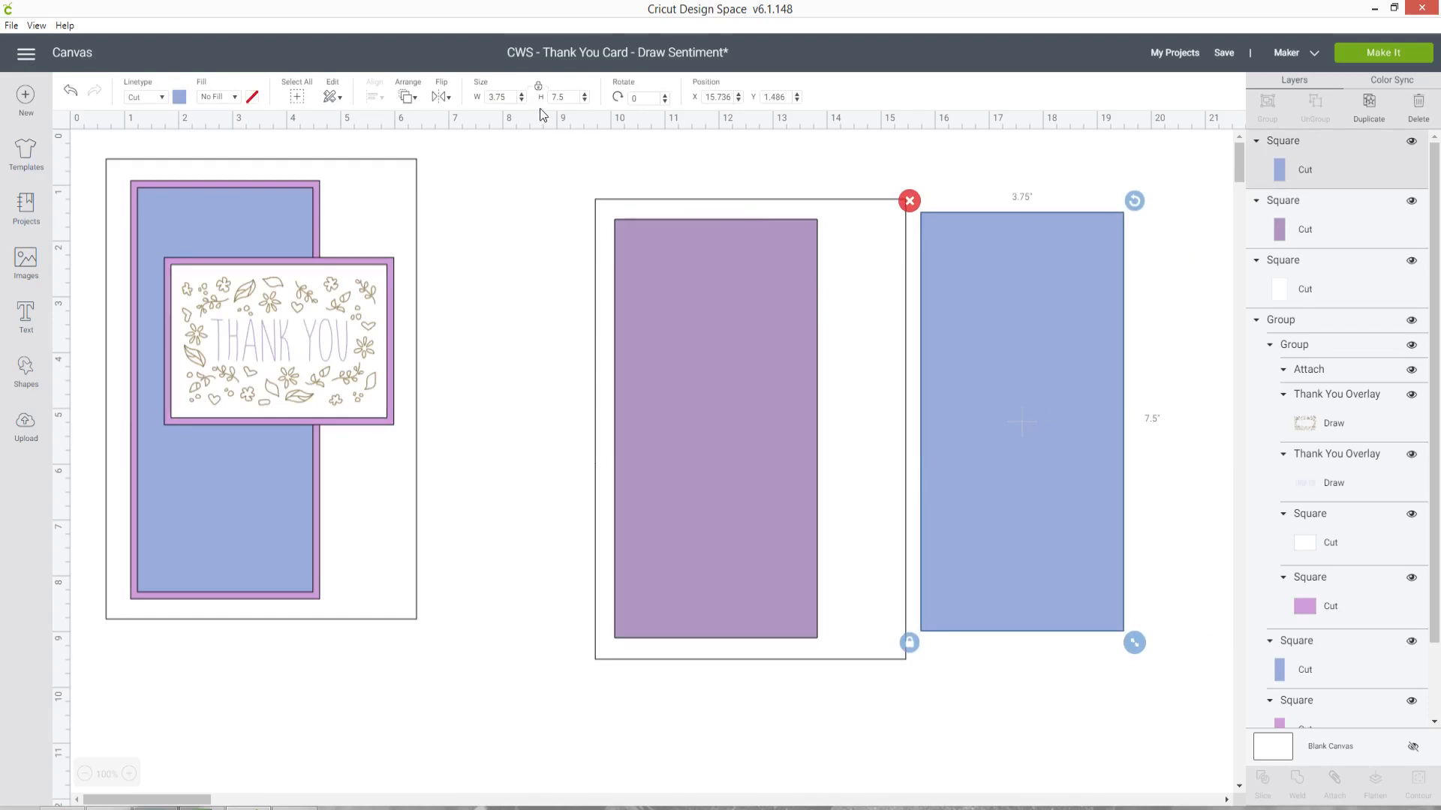
click(538, 88)
double_click(500, 98)
text(5)
double_click(566, 97)
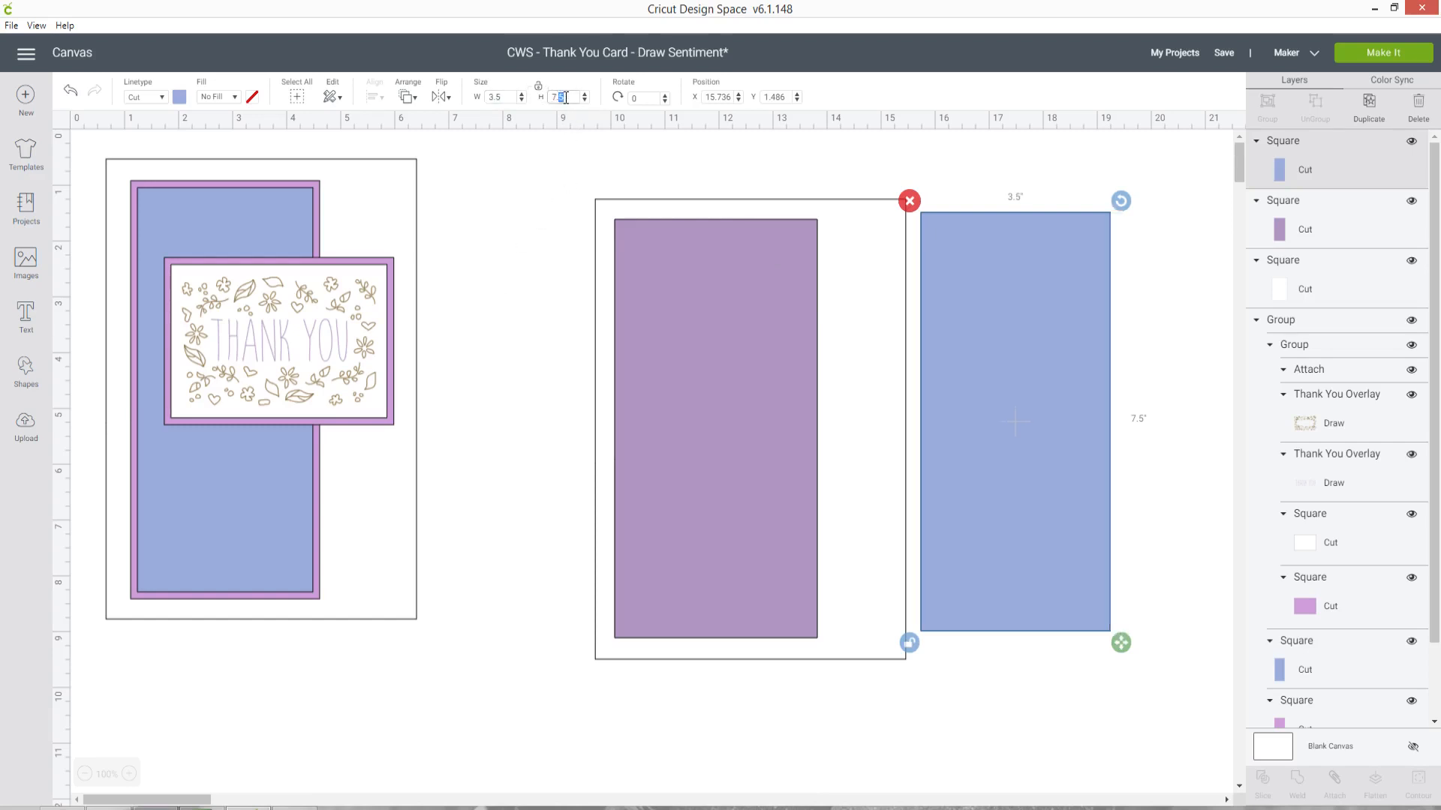
text(25)
key(Return)
drag(973, 312, 759, 308)
click(1055, 315)
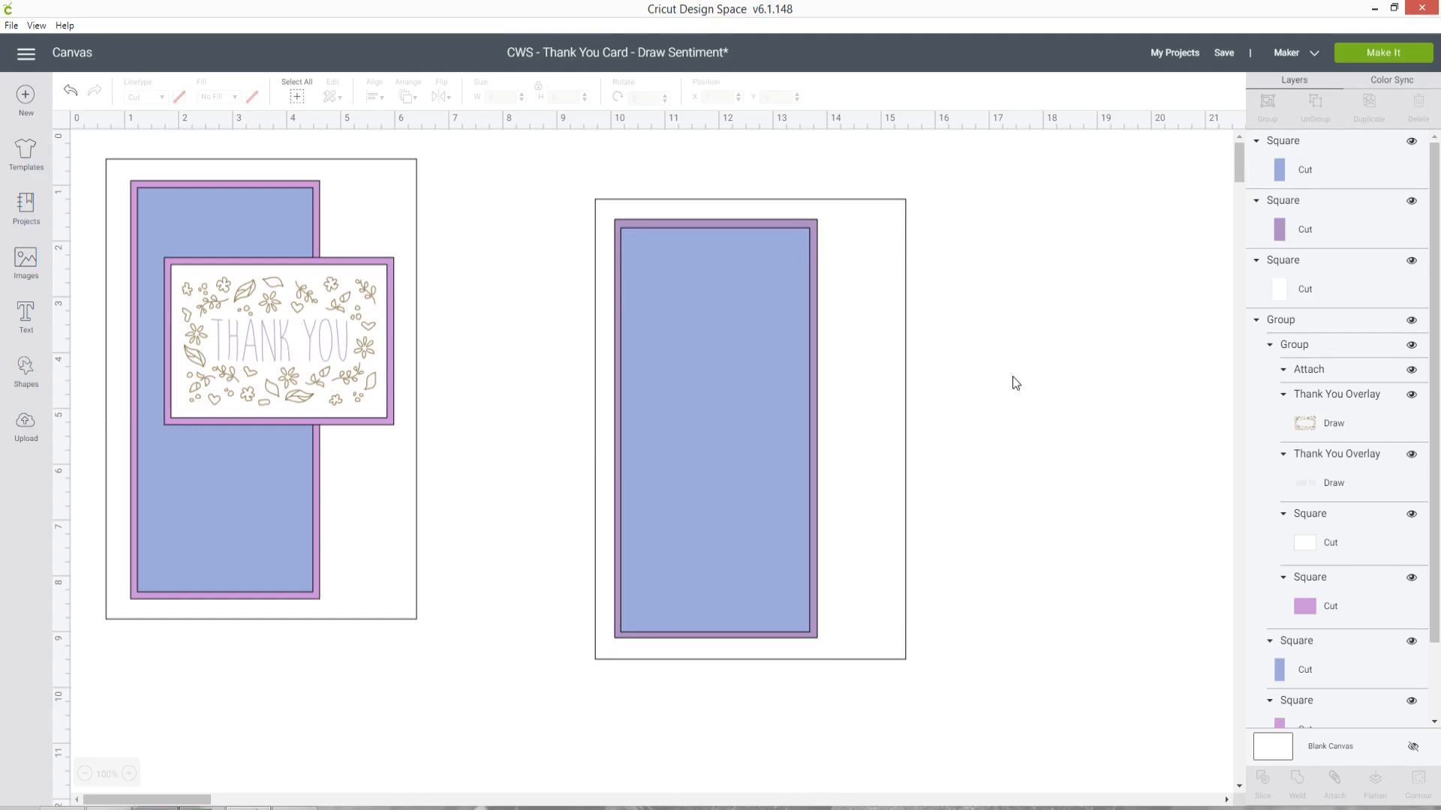
Recolor the purple panel behind the blue one to the finished card's light purple
click(1276, 228)
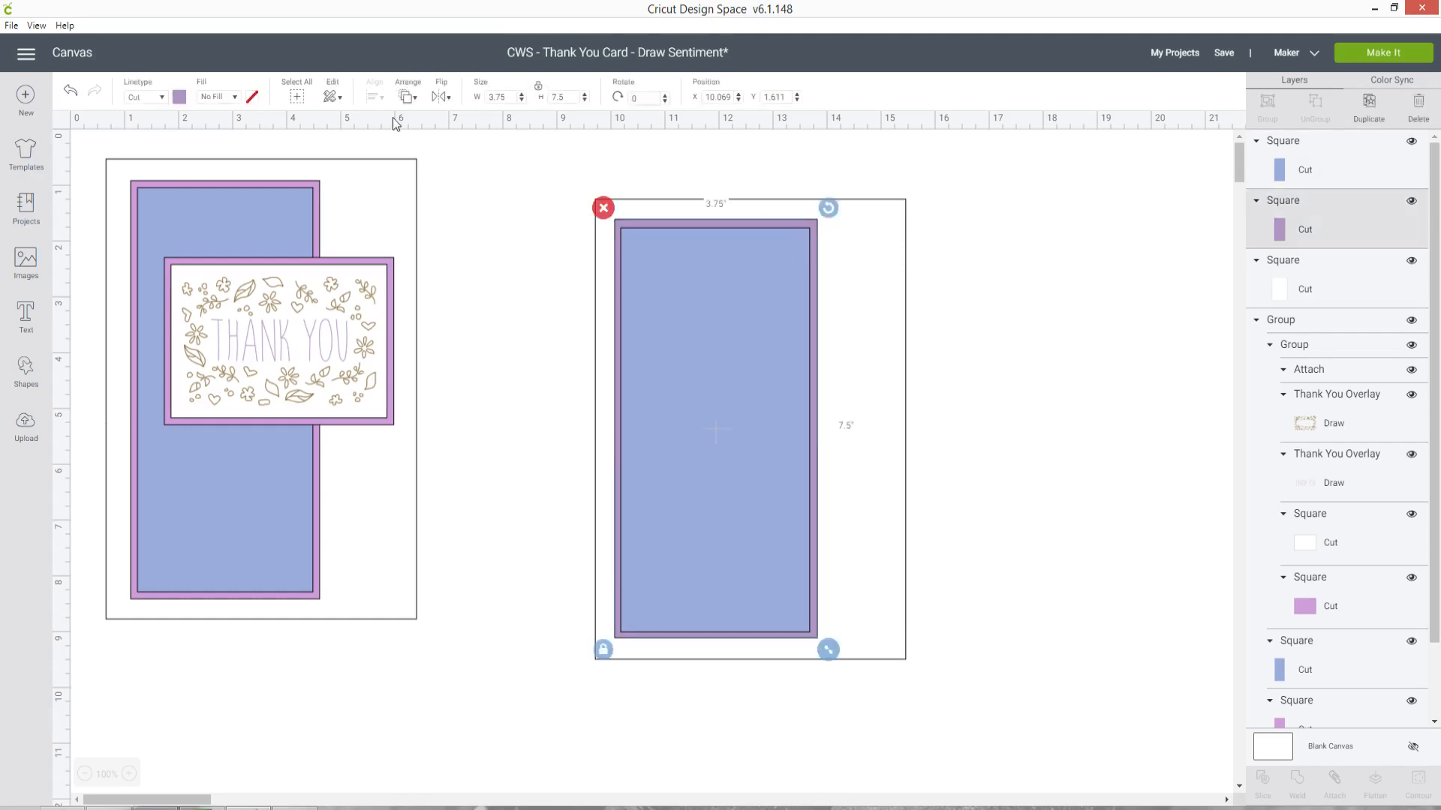
click(180, 98)
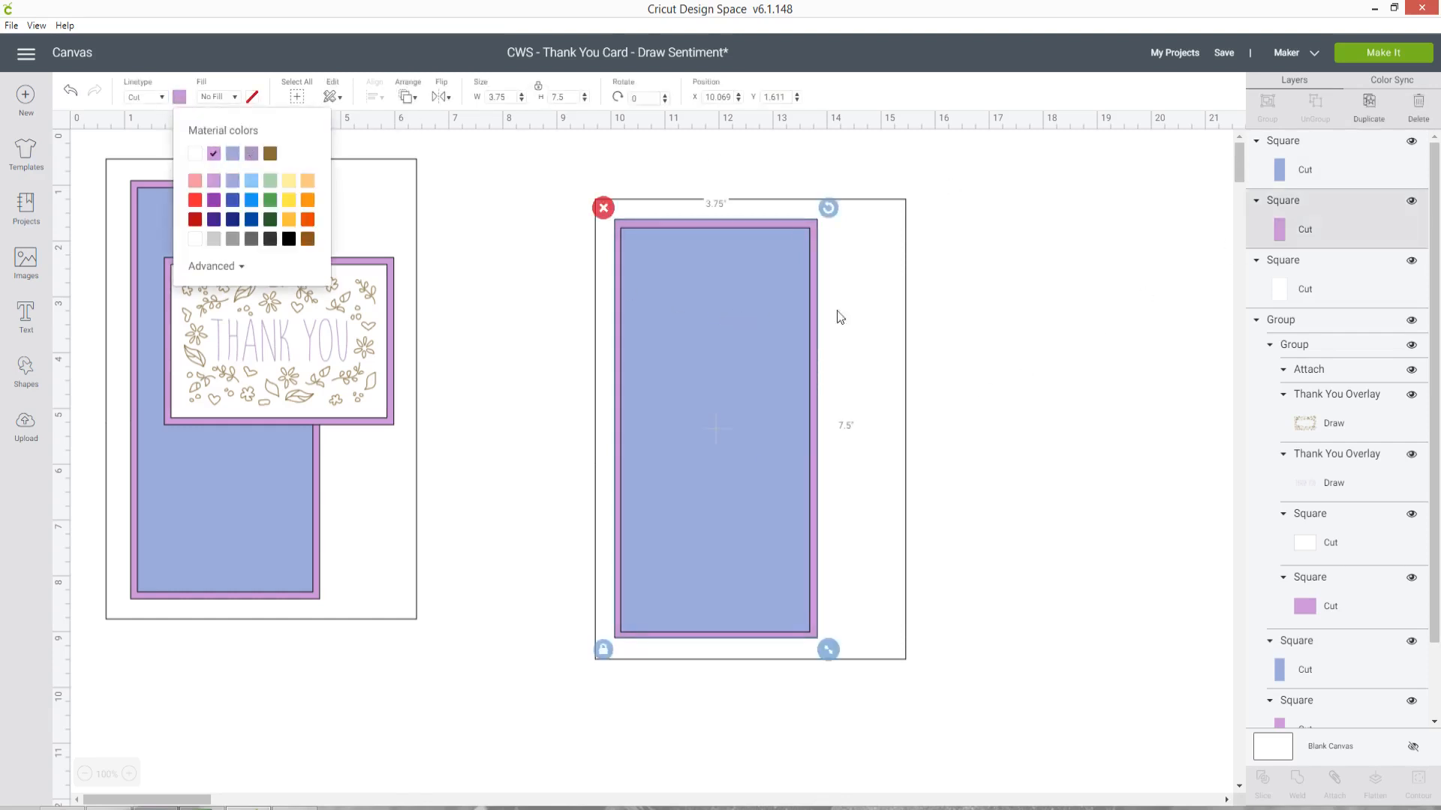
click(1109, 381)
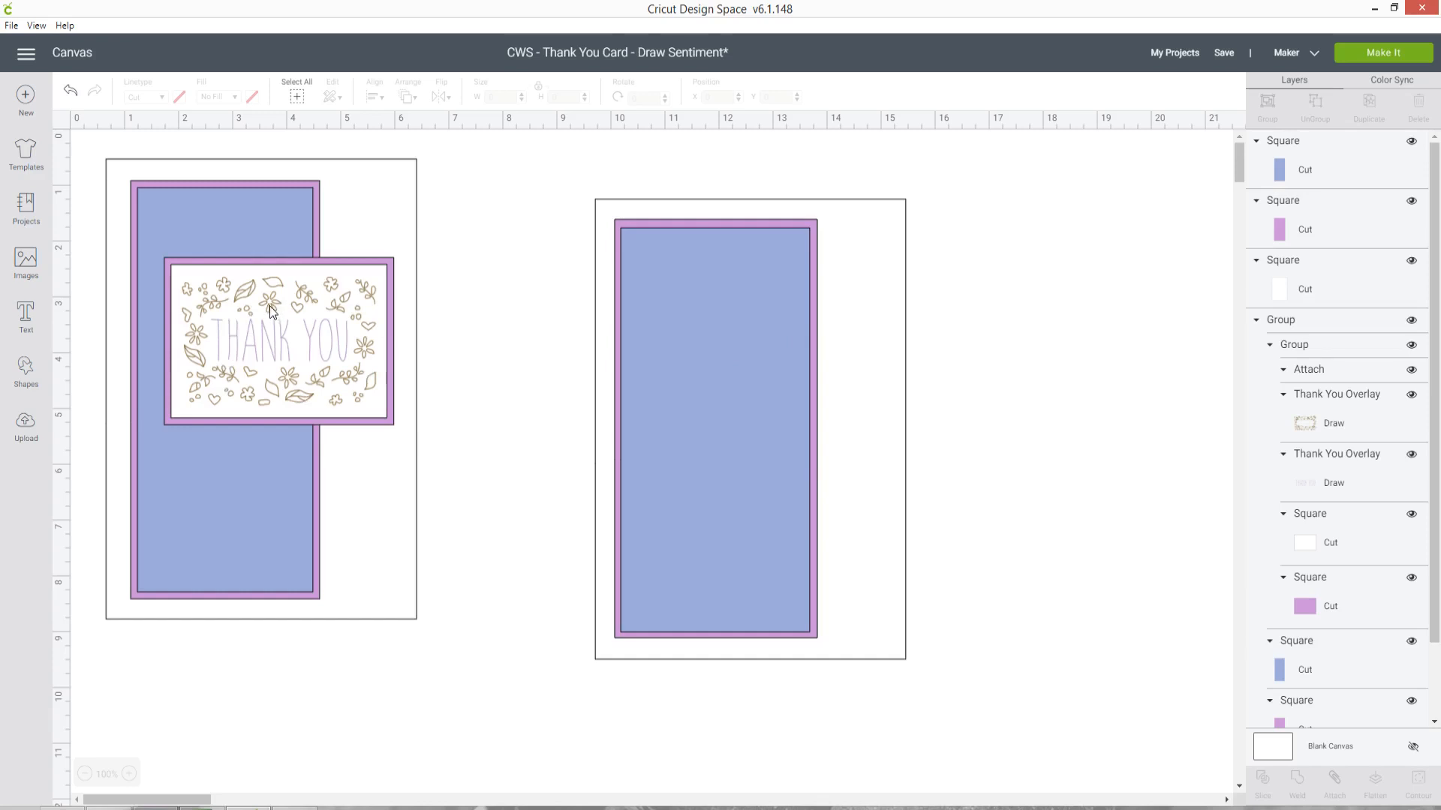
Add a square over the blue panel's upper half and stretch it to about 4.08 by 2.93 inches, extending past the panel's right edge
click(39, 375)
click(104, 280)
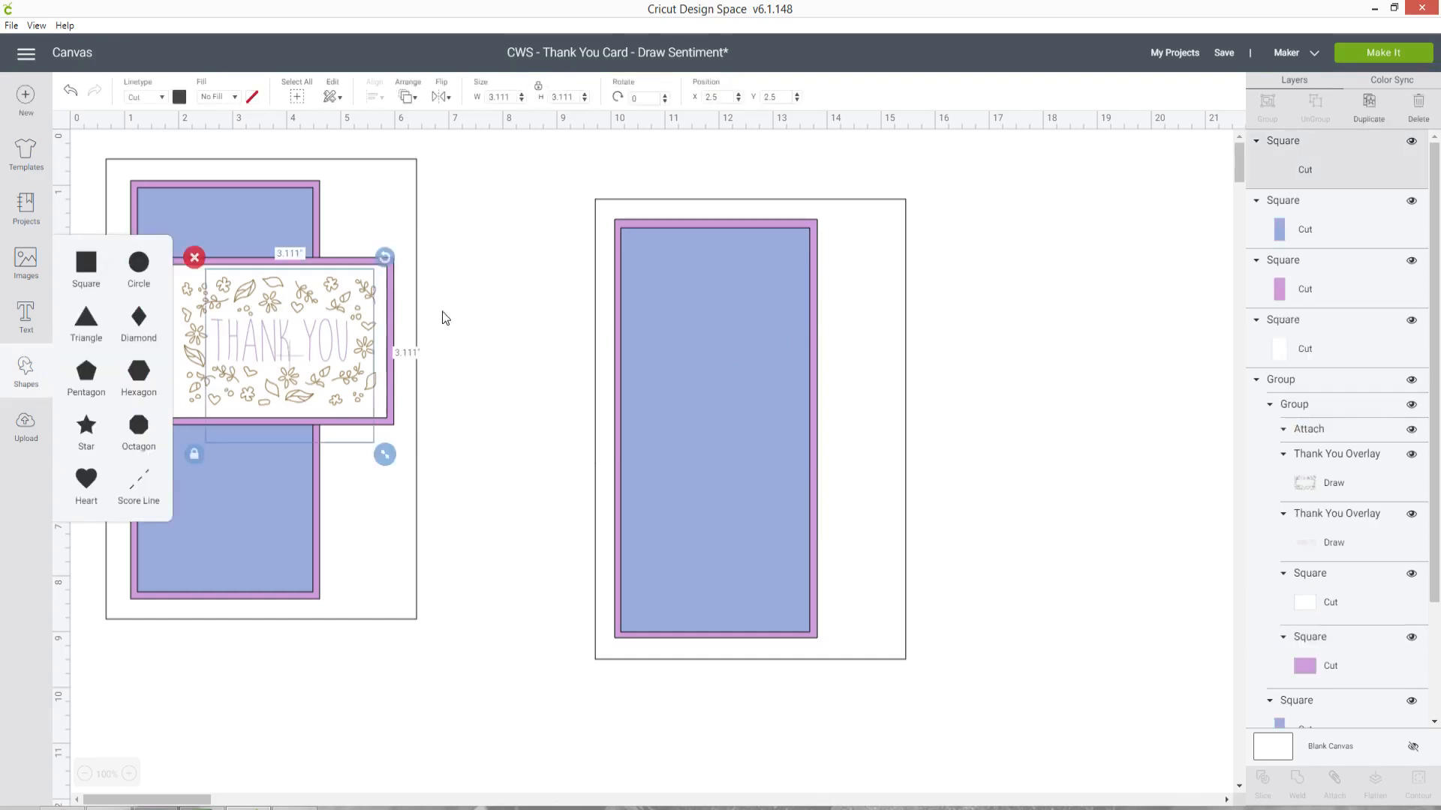
drag(231, 428, 692, 449)
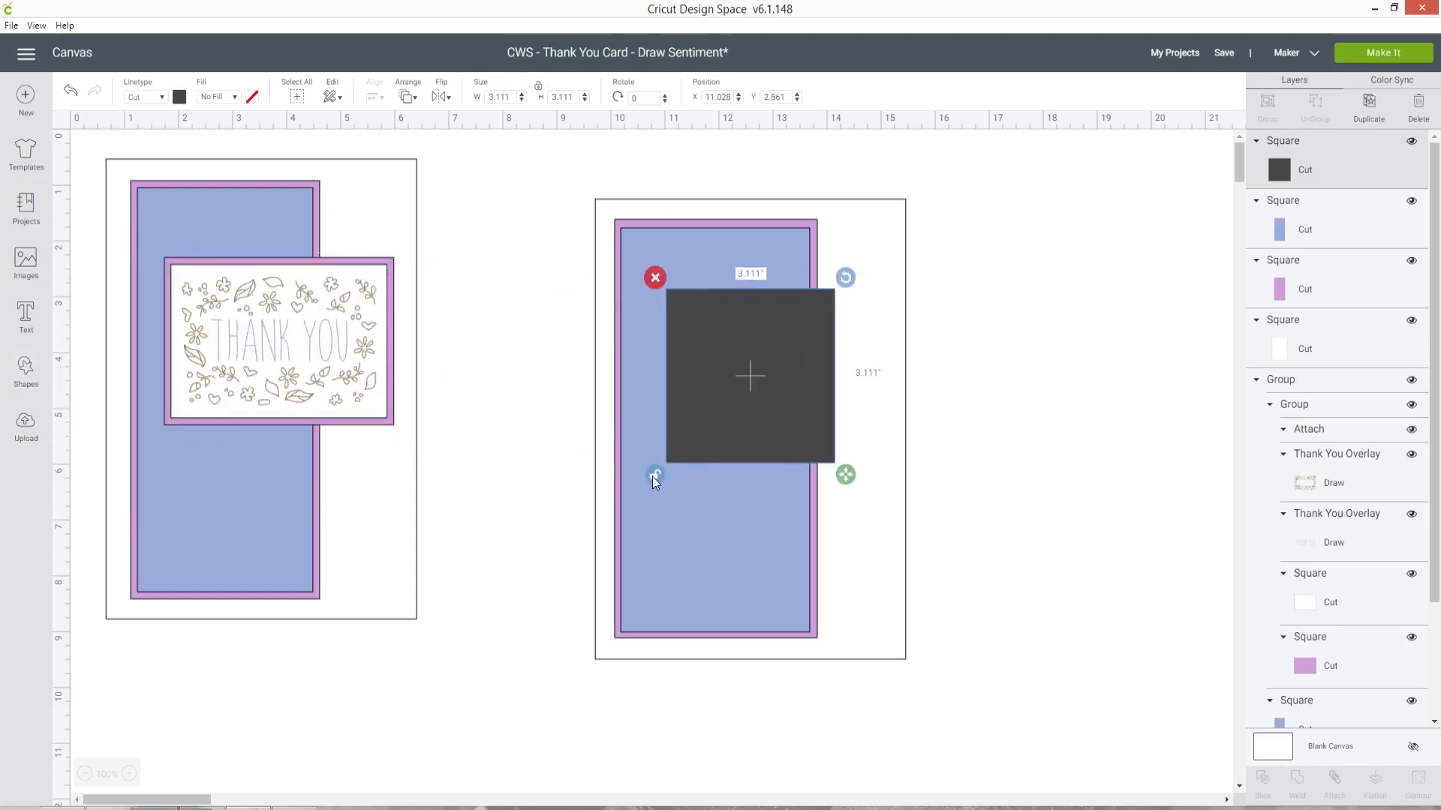
drag(845, 475, 899, 465)
drag(786, 389, 782, 388)
drag(792, 397, 795, 396)
click(993, 397)
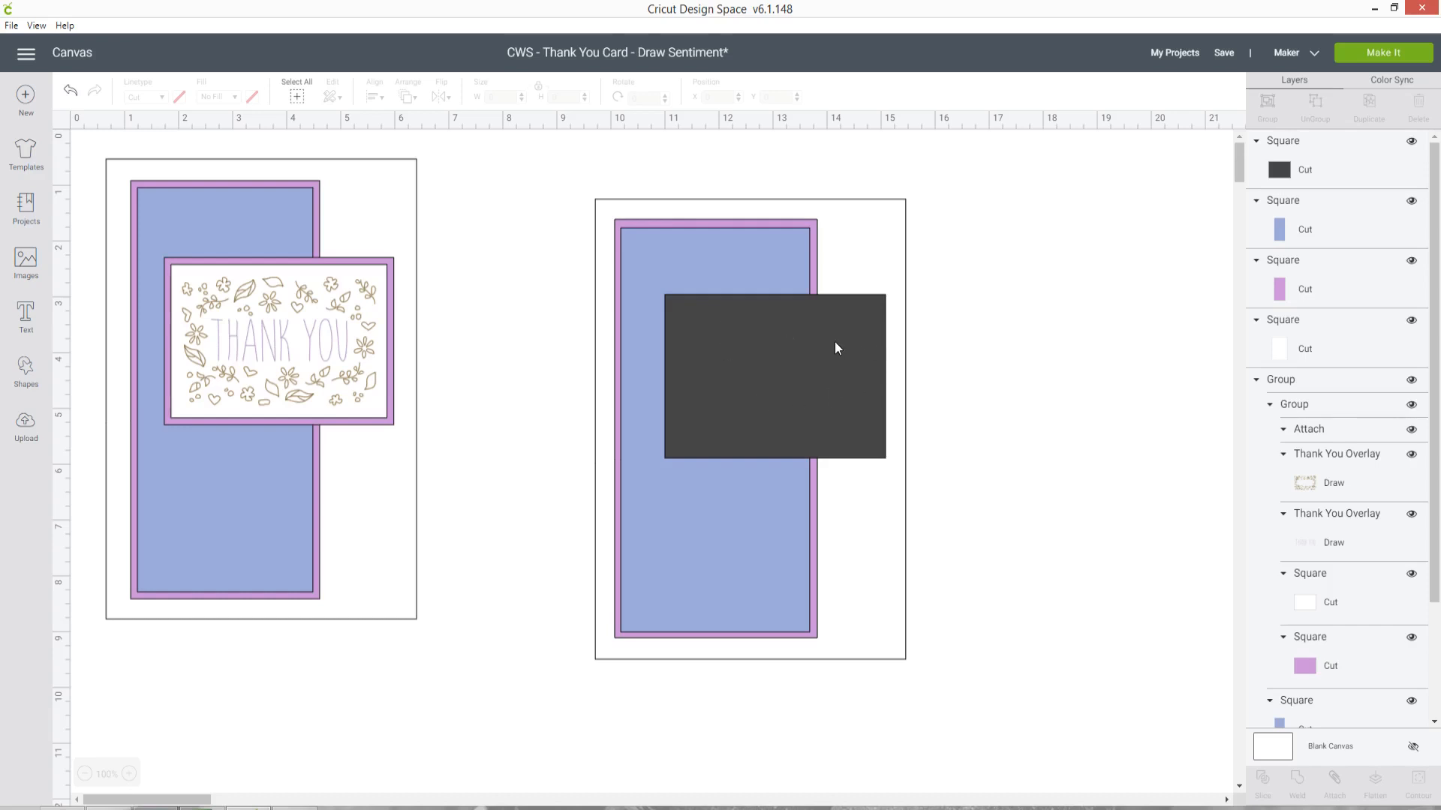
Color the new dark sentiment rectangle white
click(813, 347)
click(180, 97)
click(193, 156)
click(956, 322)
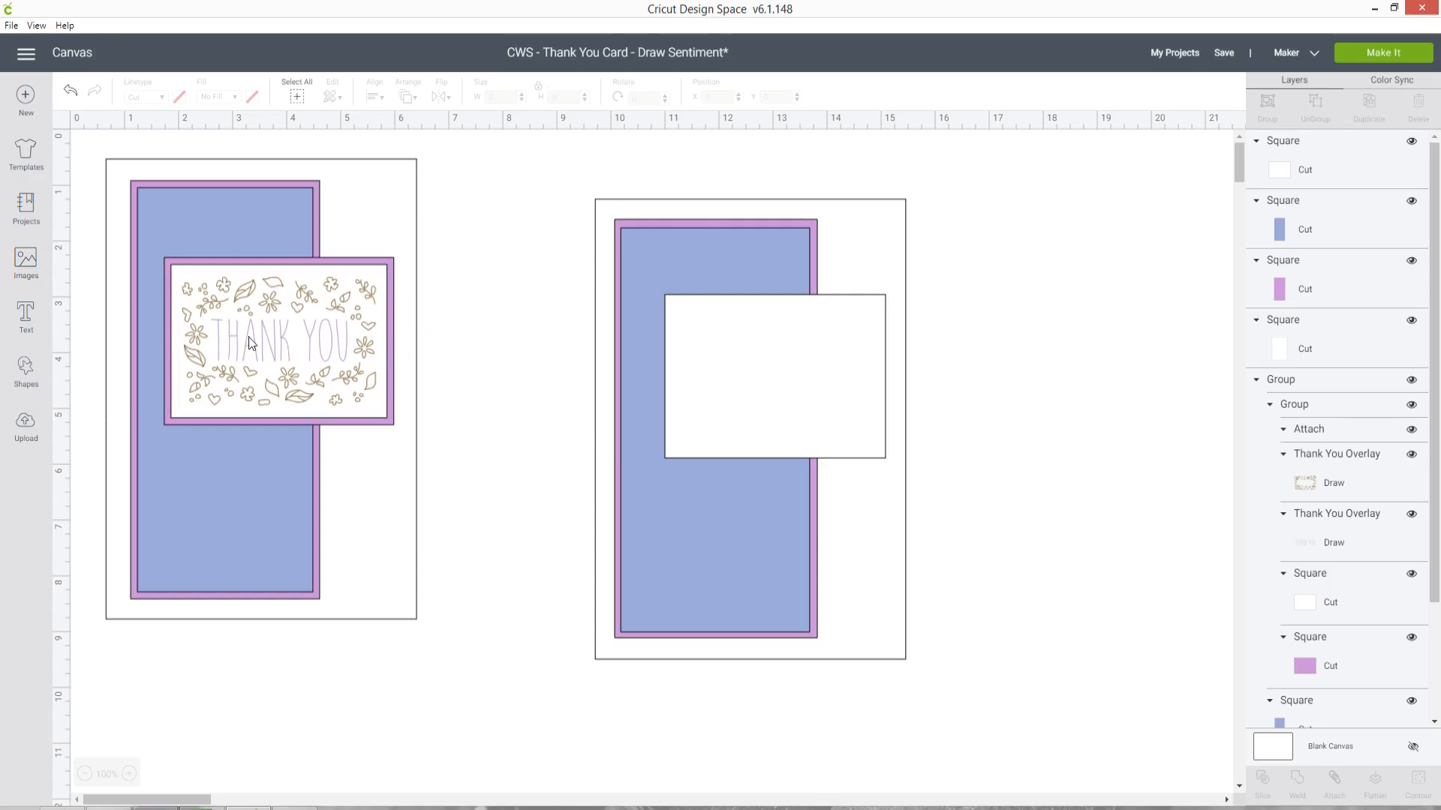
Search the image library for "thank you" and filter the results to the Draw Only operation type
click(26, 262)
click(647, 164)
text(thank you)
key(Return)
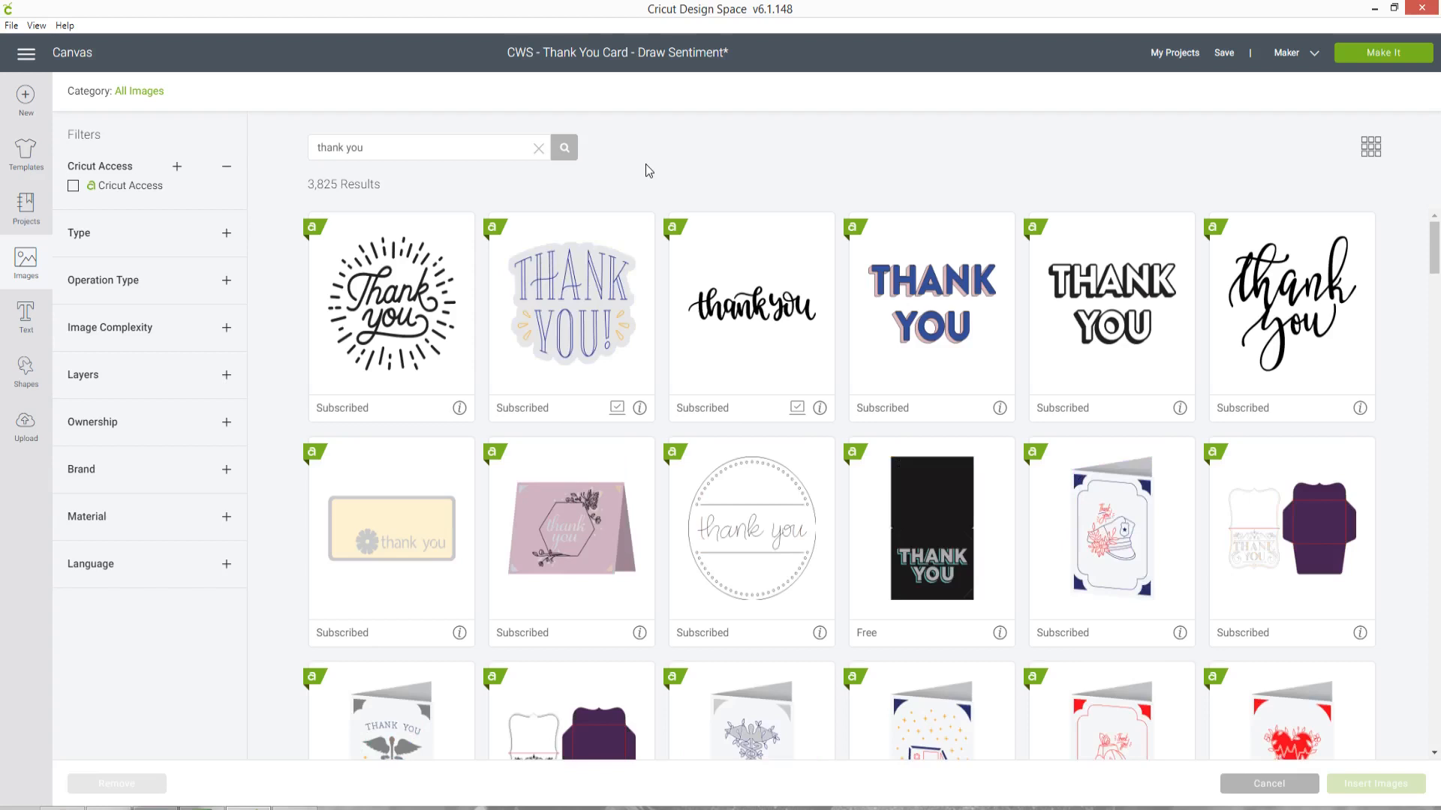
click(226, 280)
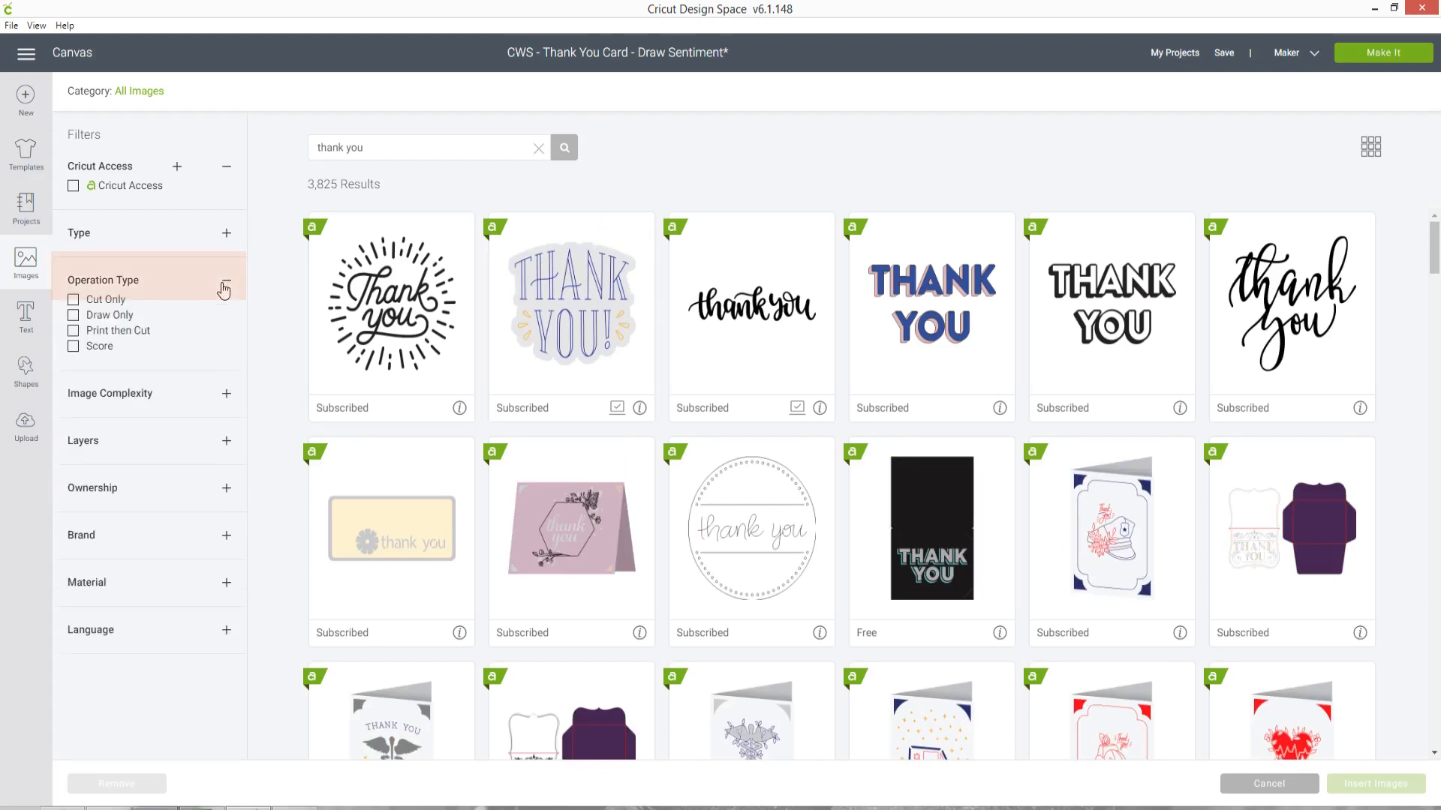
click(130, 316)
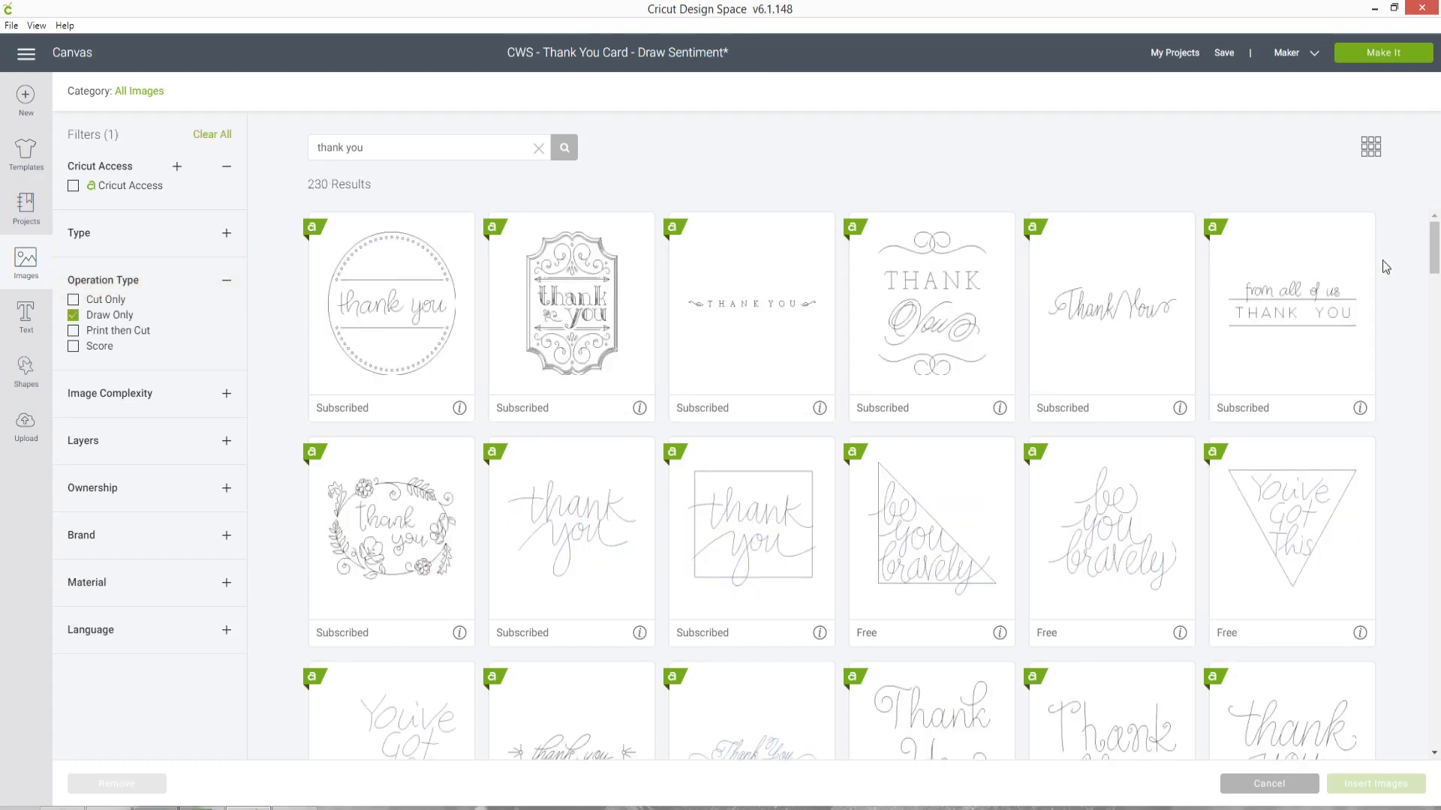
Insert the THANK YOU drawing with leaves and flowers and fit it inside the white rectangle at about 3.63 by 2.32 inches
scroll(1434, 271, down, 3)
scroll(1434, 284, down, 5)
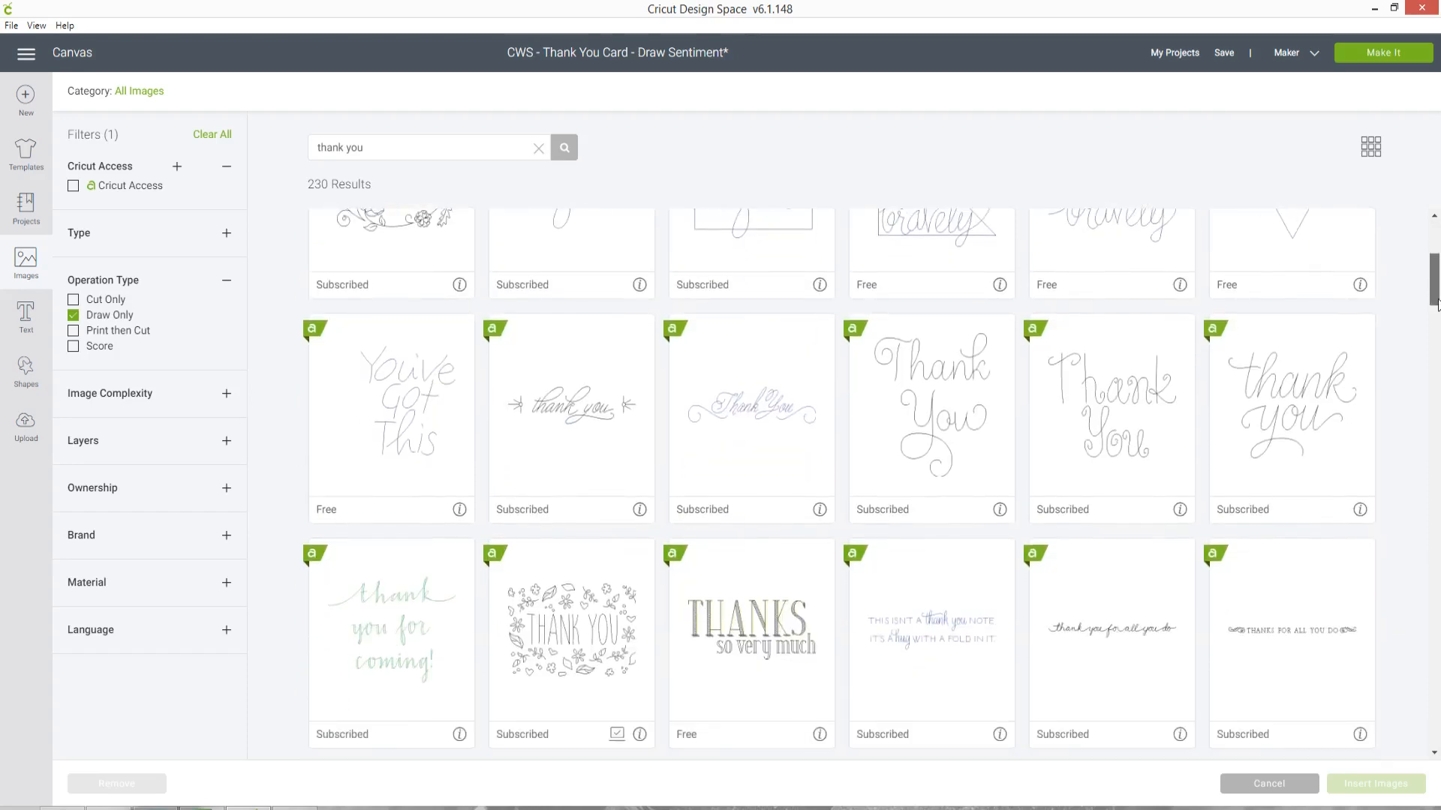
click(604, 426)
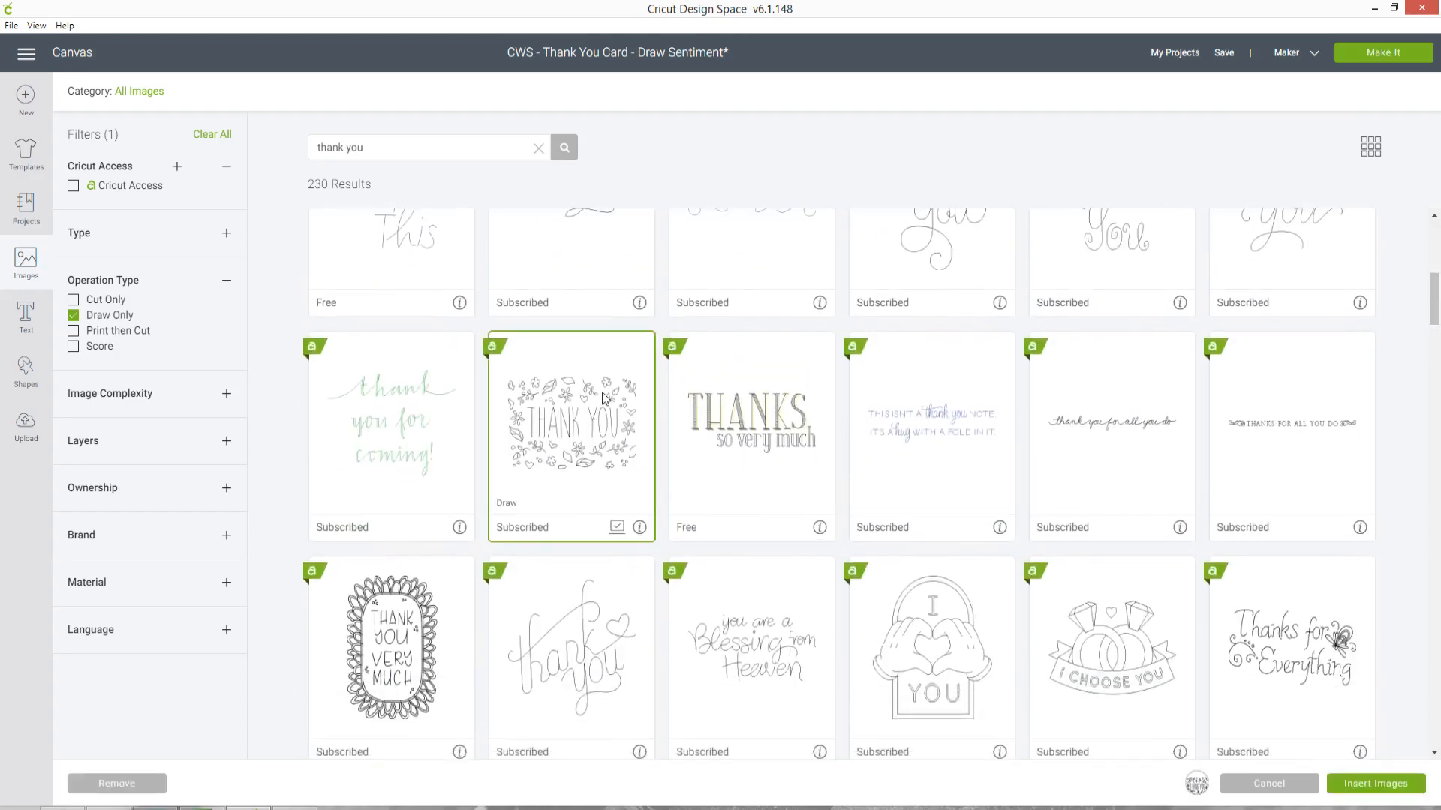
click(1400, 784)
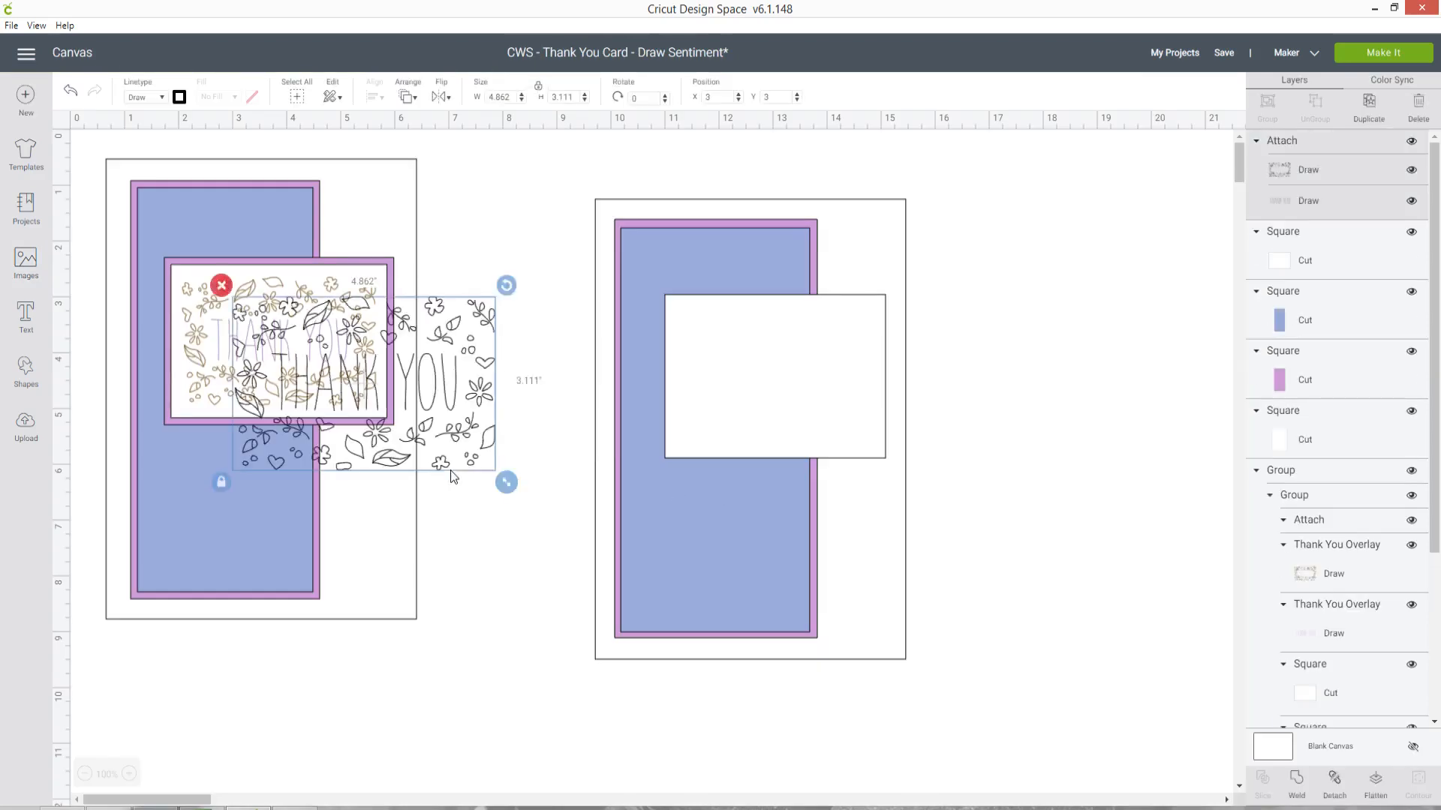
drag(488, 450, 838, 405)
click(996, 412)
Resize the white sentiment rectangle to about 4.24 by 2.76 inches around the THANK YOU drawing
click(874, 456)
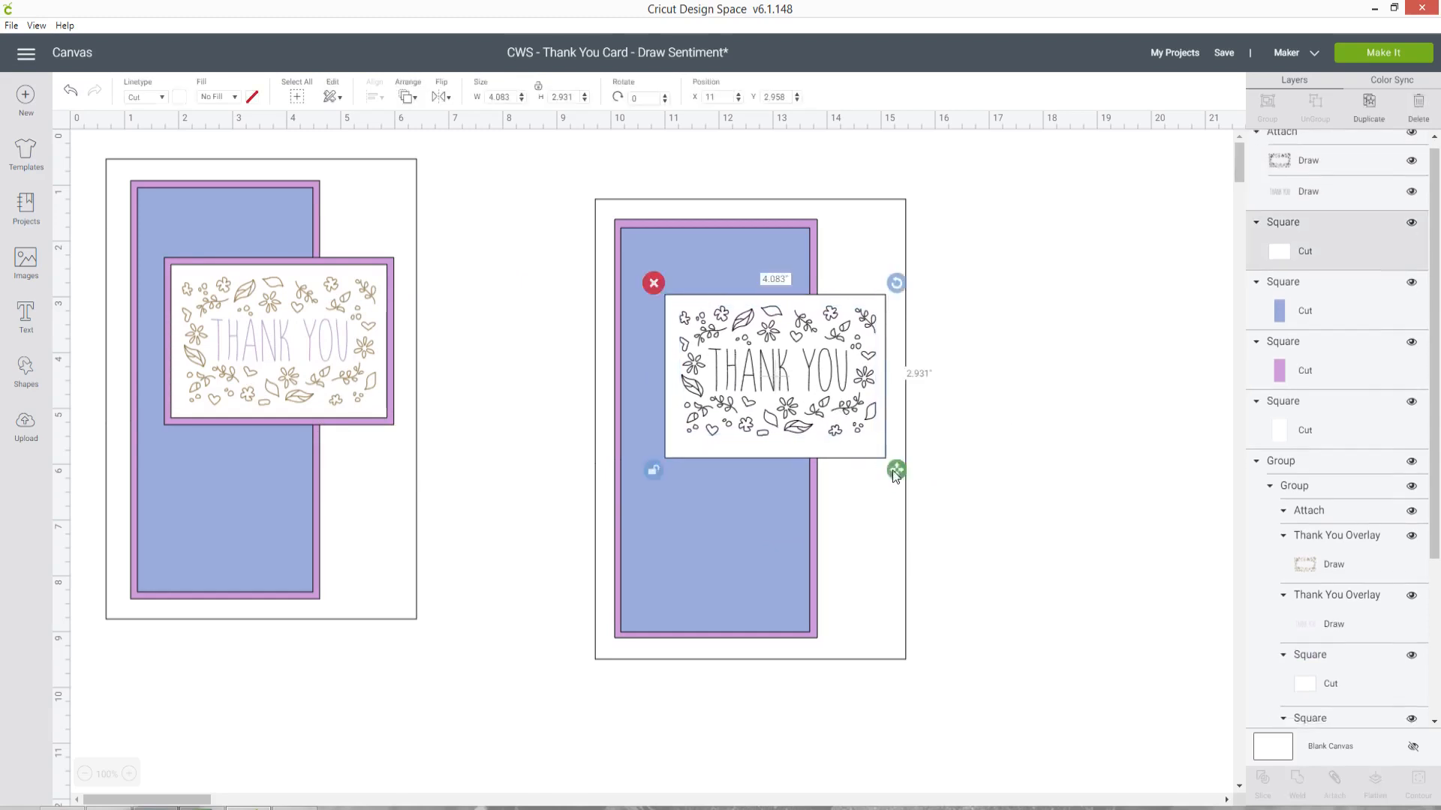
drag(896, 470, 905, 461)
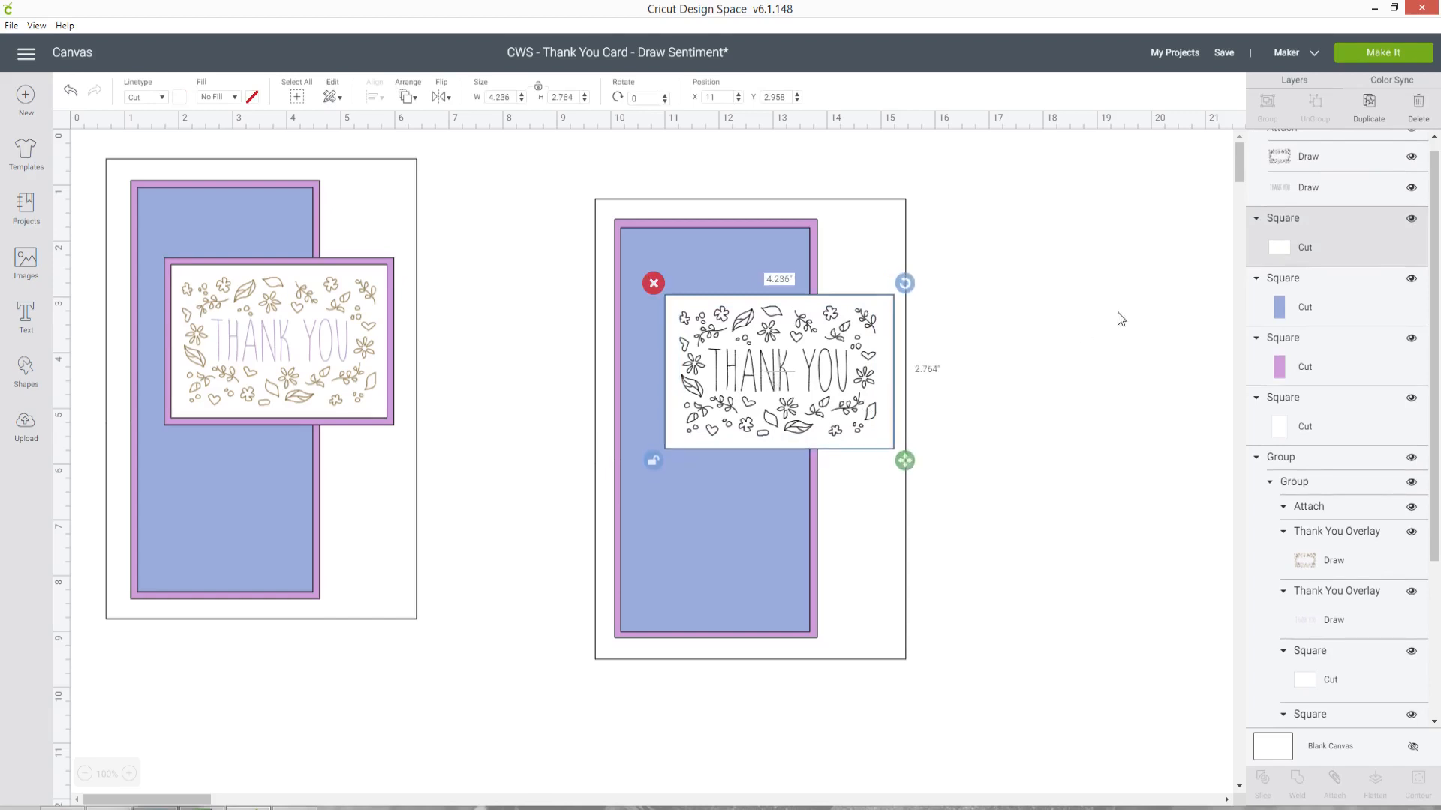
scroll(1320, 203, up, 1)
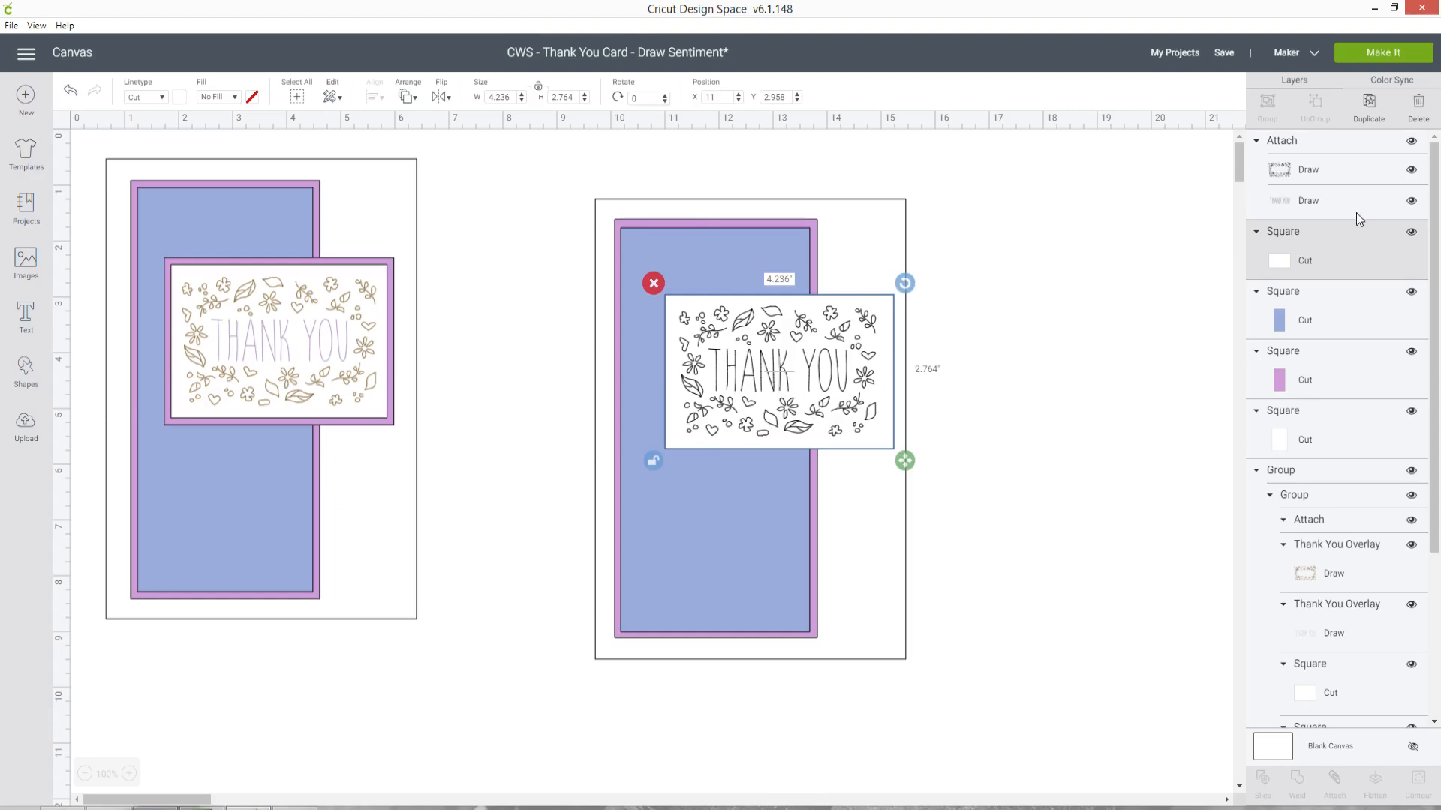
Set the pen of the leaves-and-flowers drawing to Glitter Gel (0.8mm) in Gold
click(1319, 146)
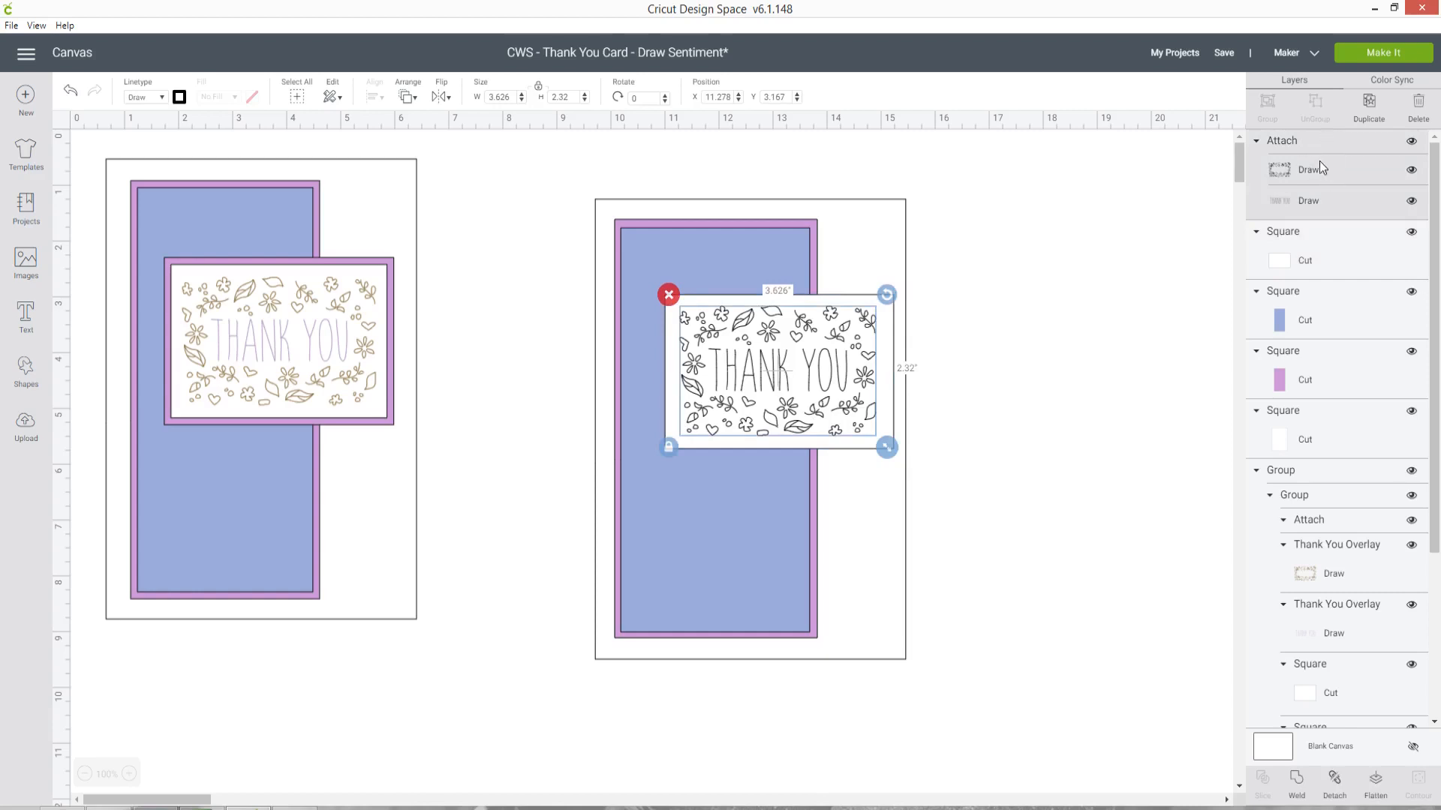
click(1327, 196)
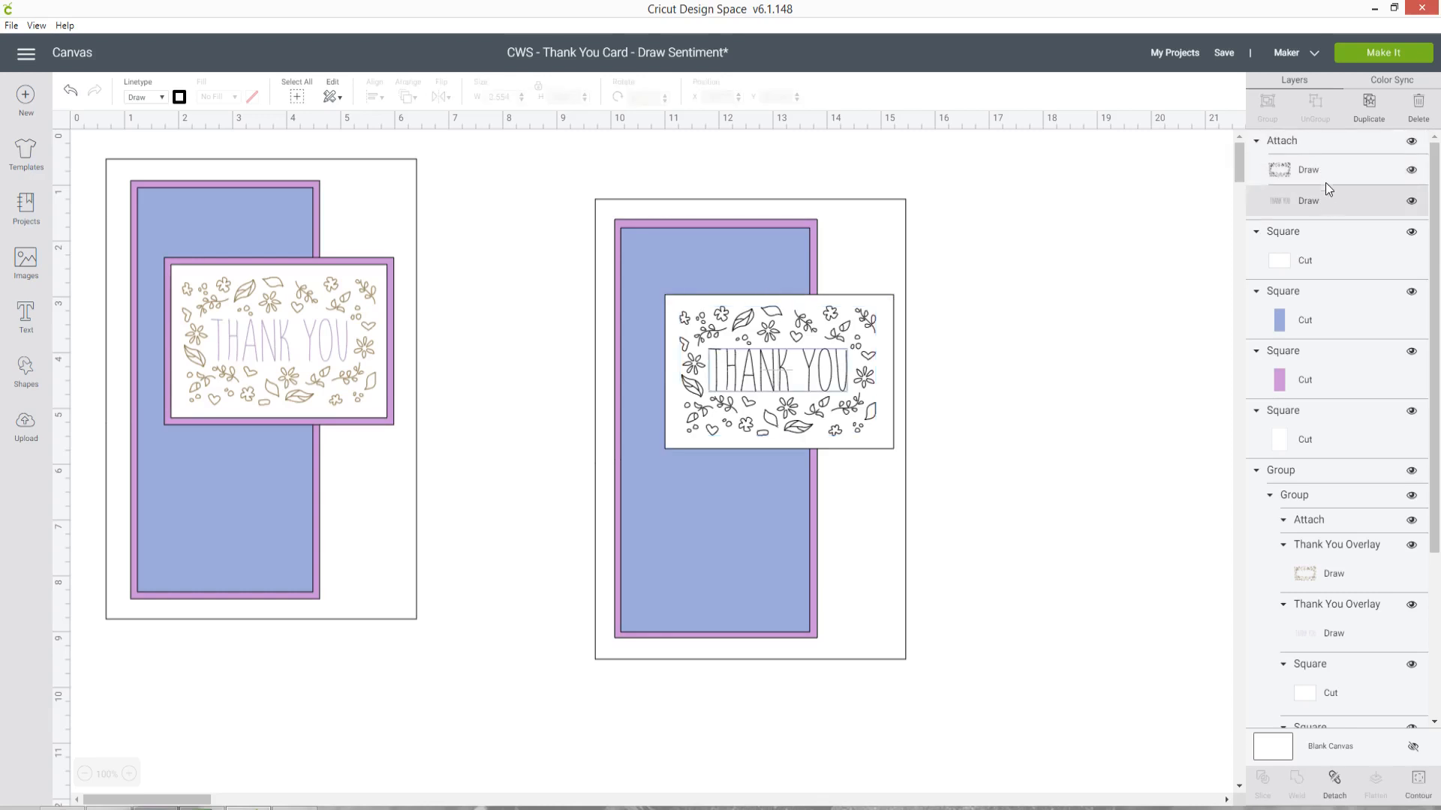
click(1325, 176)
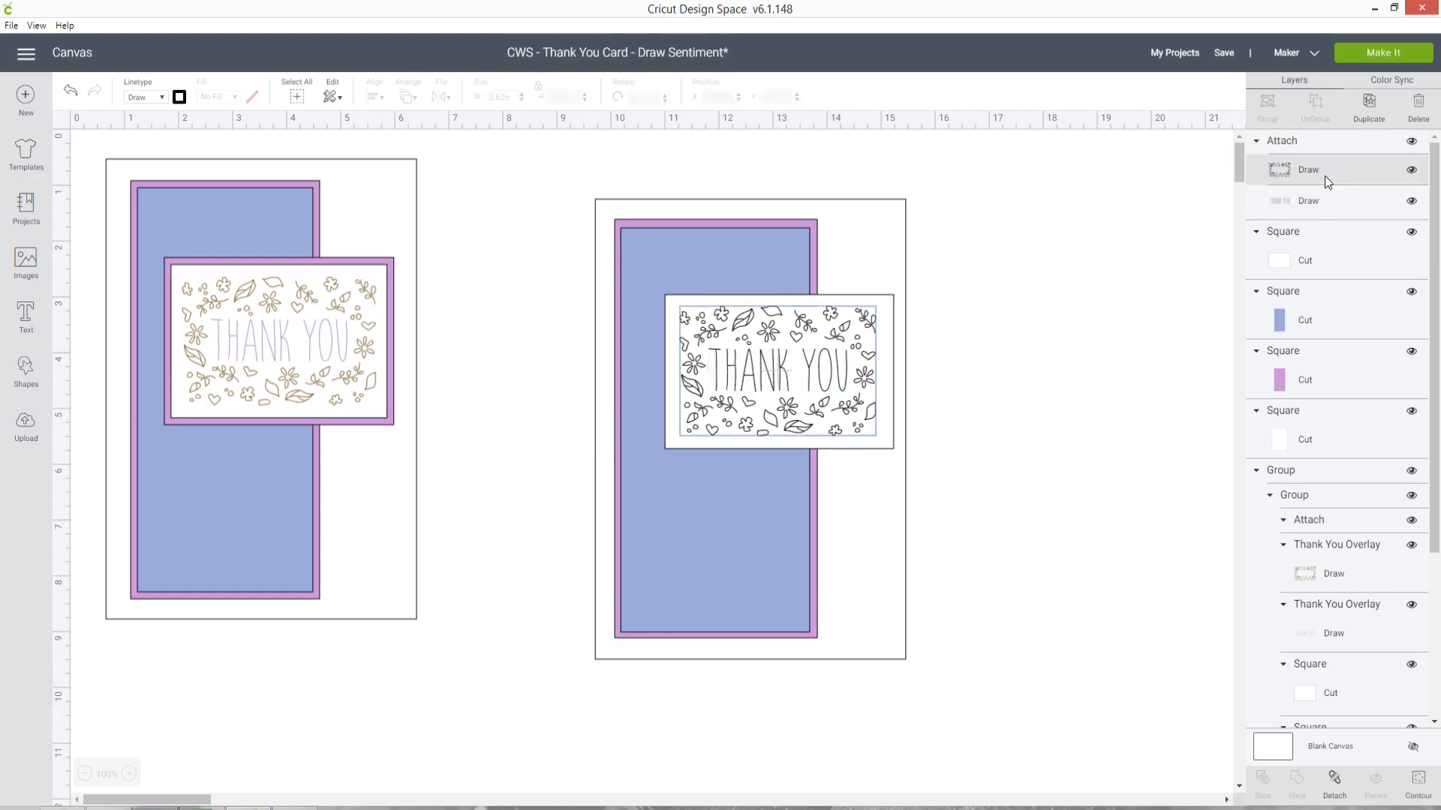
click(180, 98)
click(219, 141)
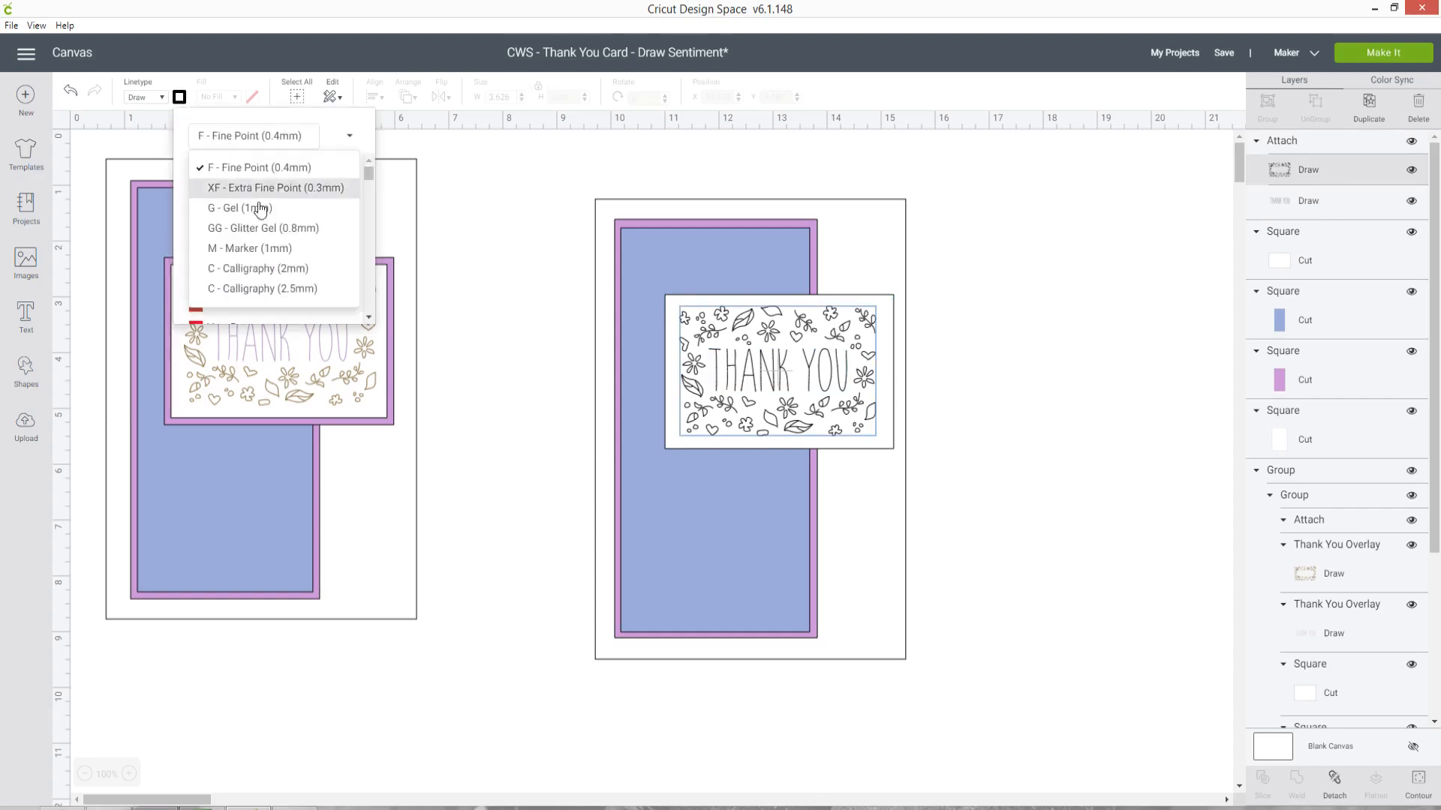
click(263, 228)
click(255, 213)
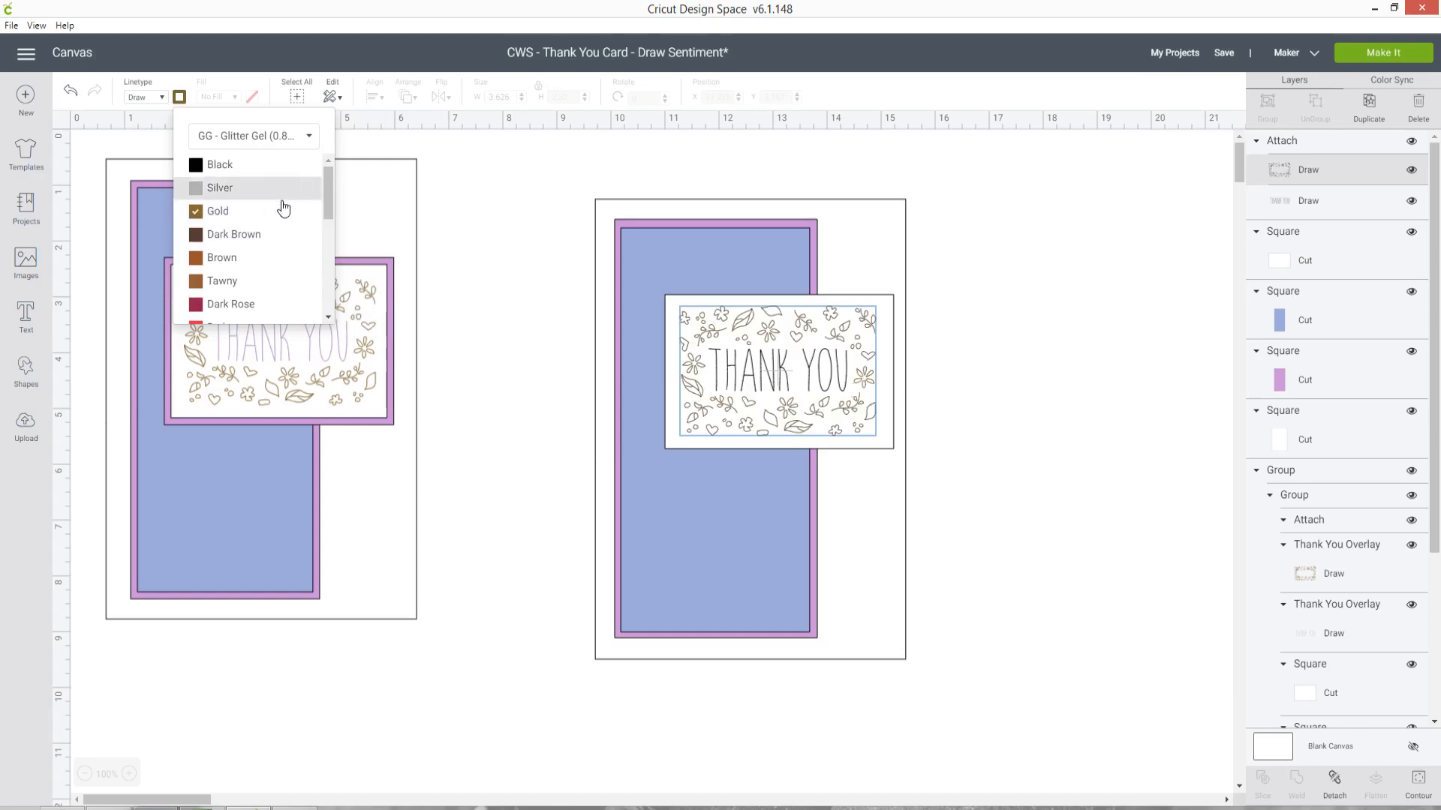
Set the pen of the THANK YOU lettering to Fine Point (0.4mm) in Purple
click(1340, 210)
click(179, 96)
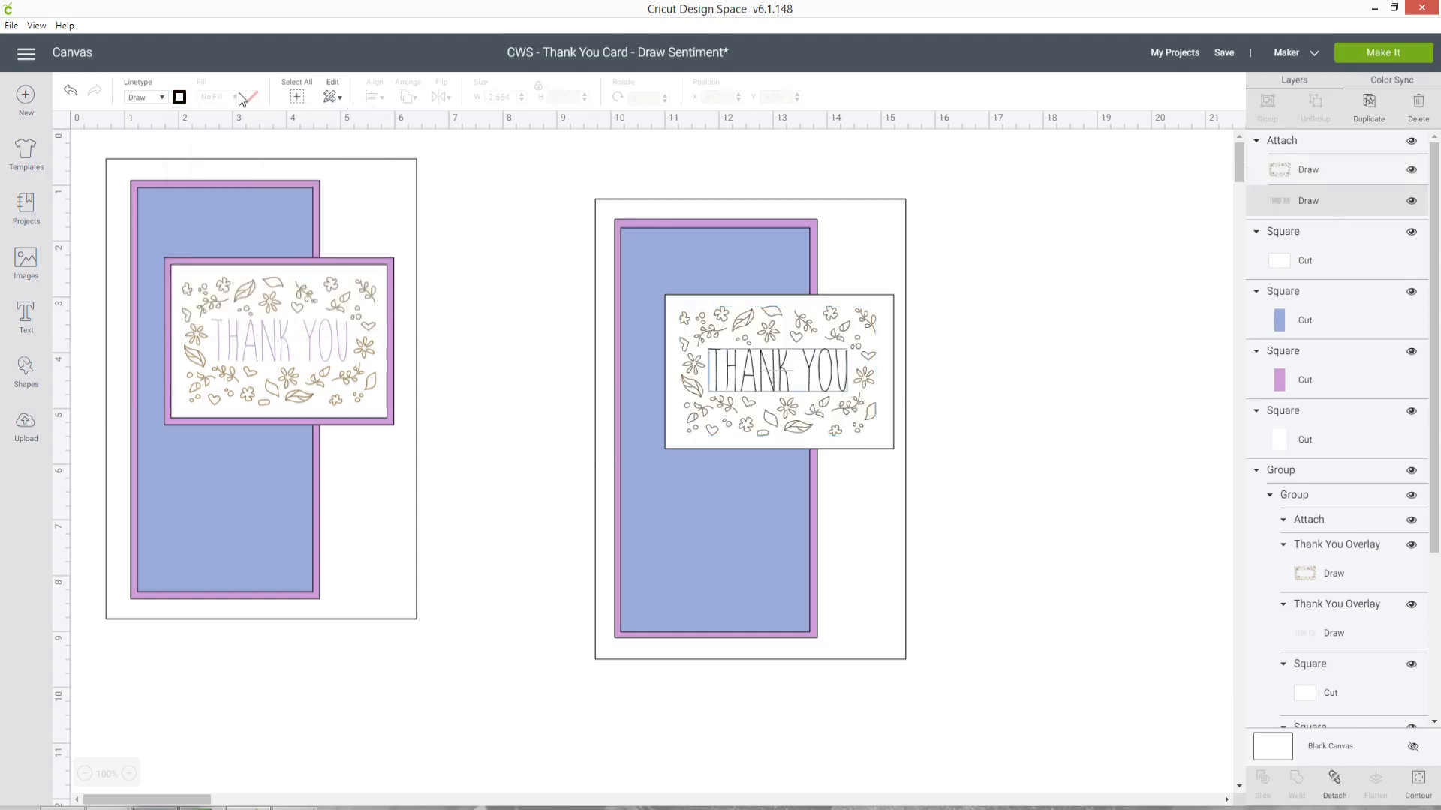
click(179, 97)
scroll(274, 226, down, 2)
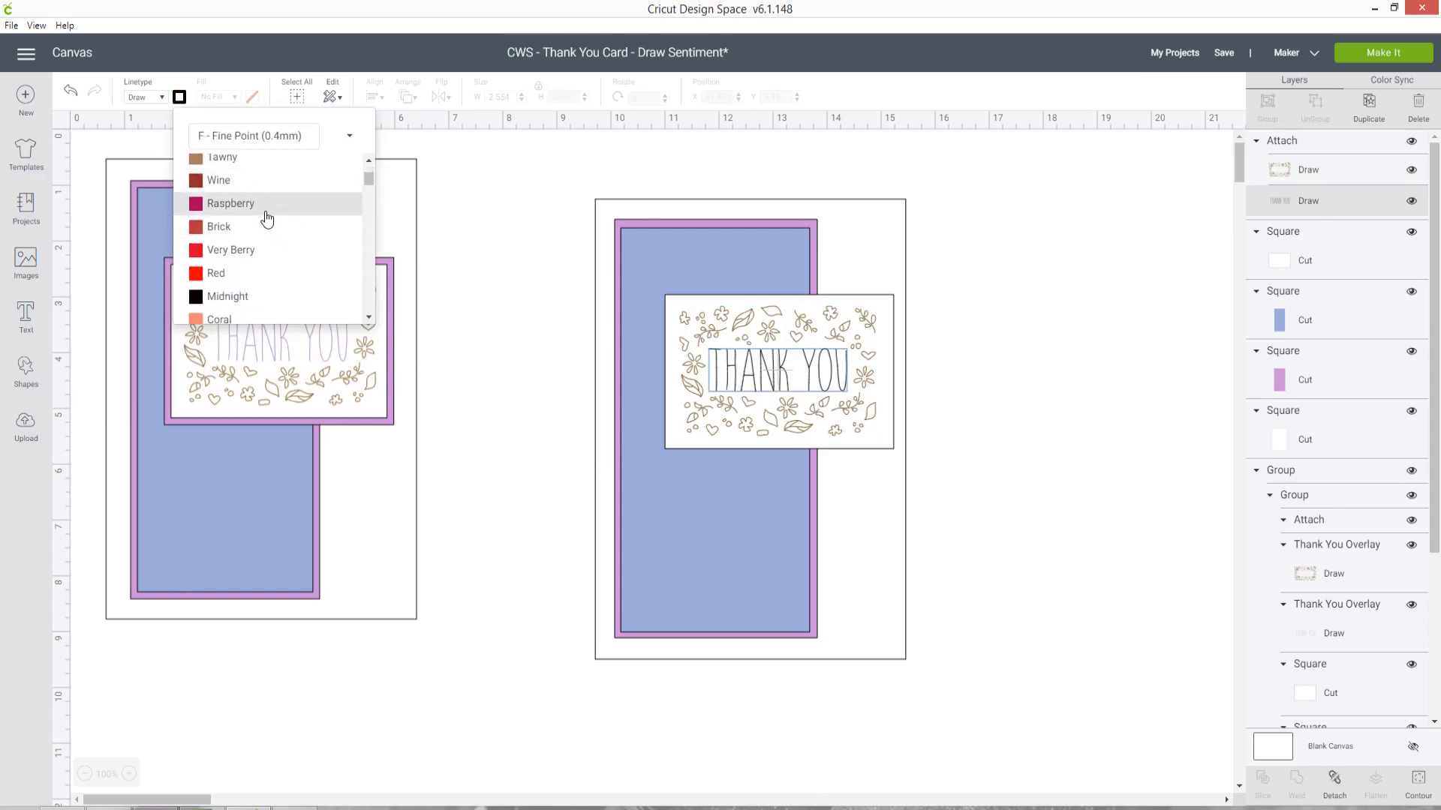
scroll(267, 217, down, 6)
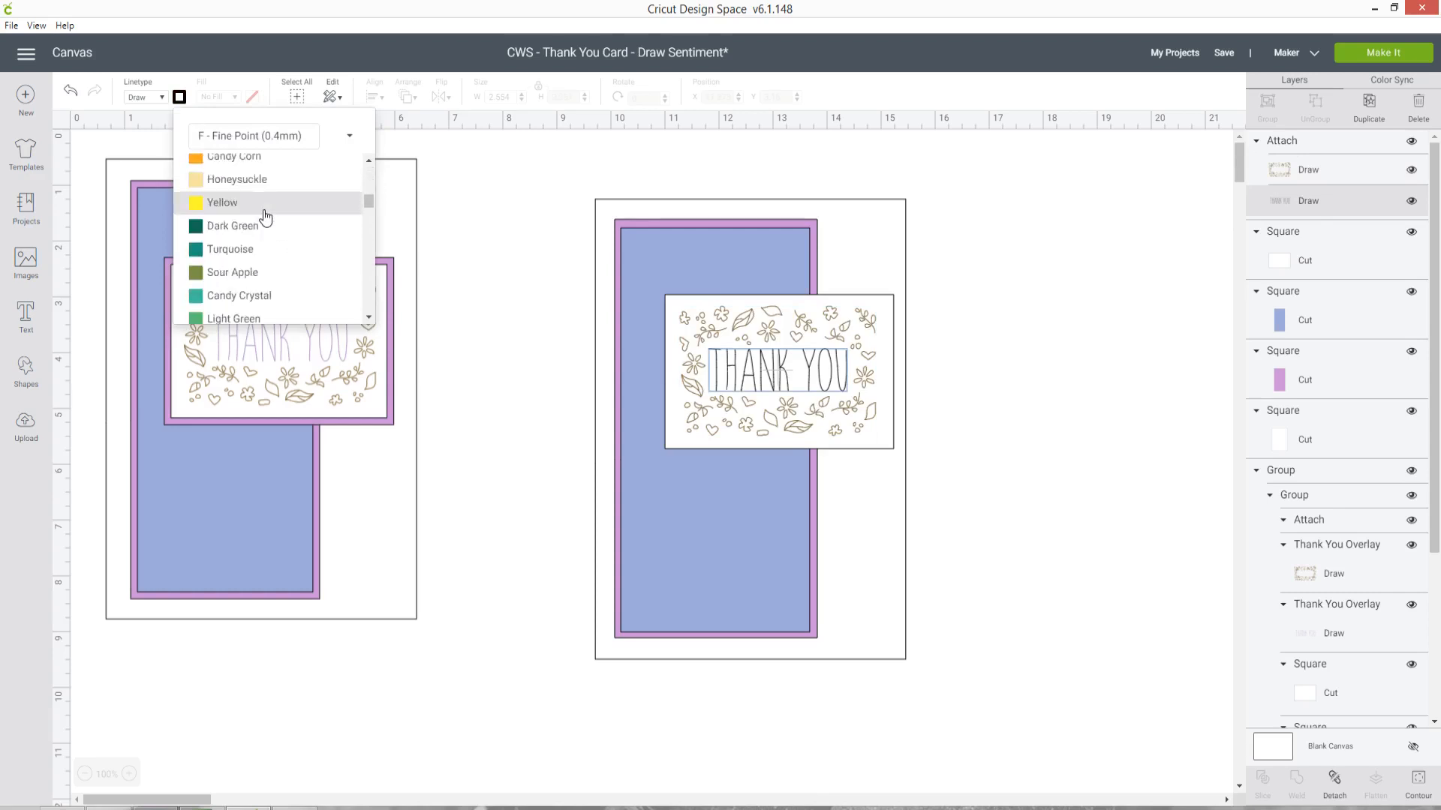
scroll(267, 218, down, 8)
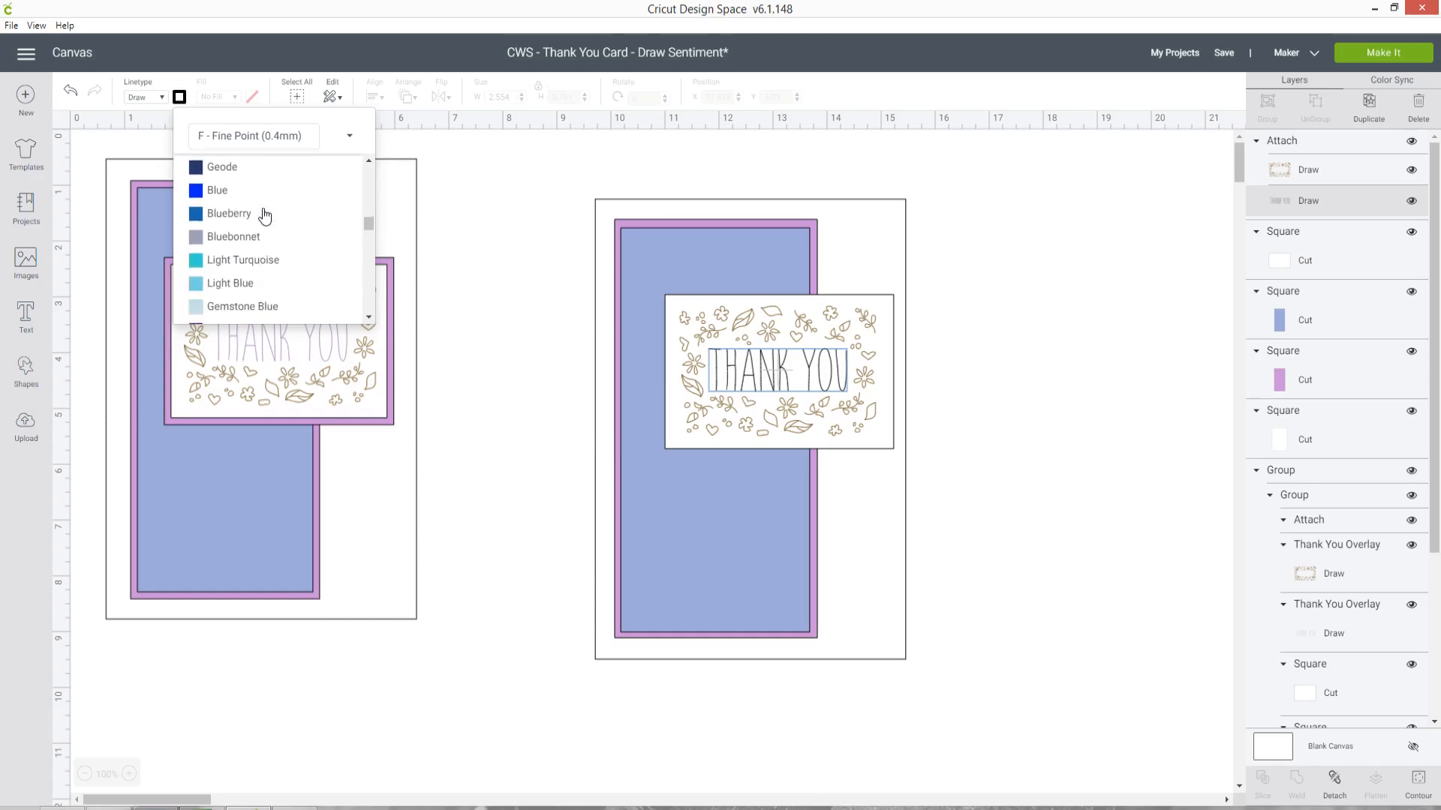
scroll(263, 213, down, 2)
click(225, 174)
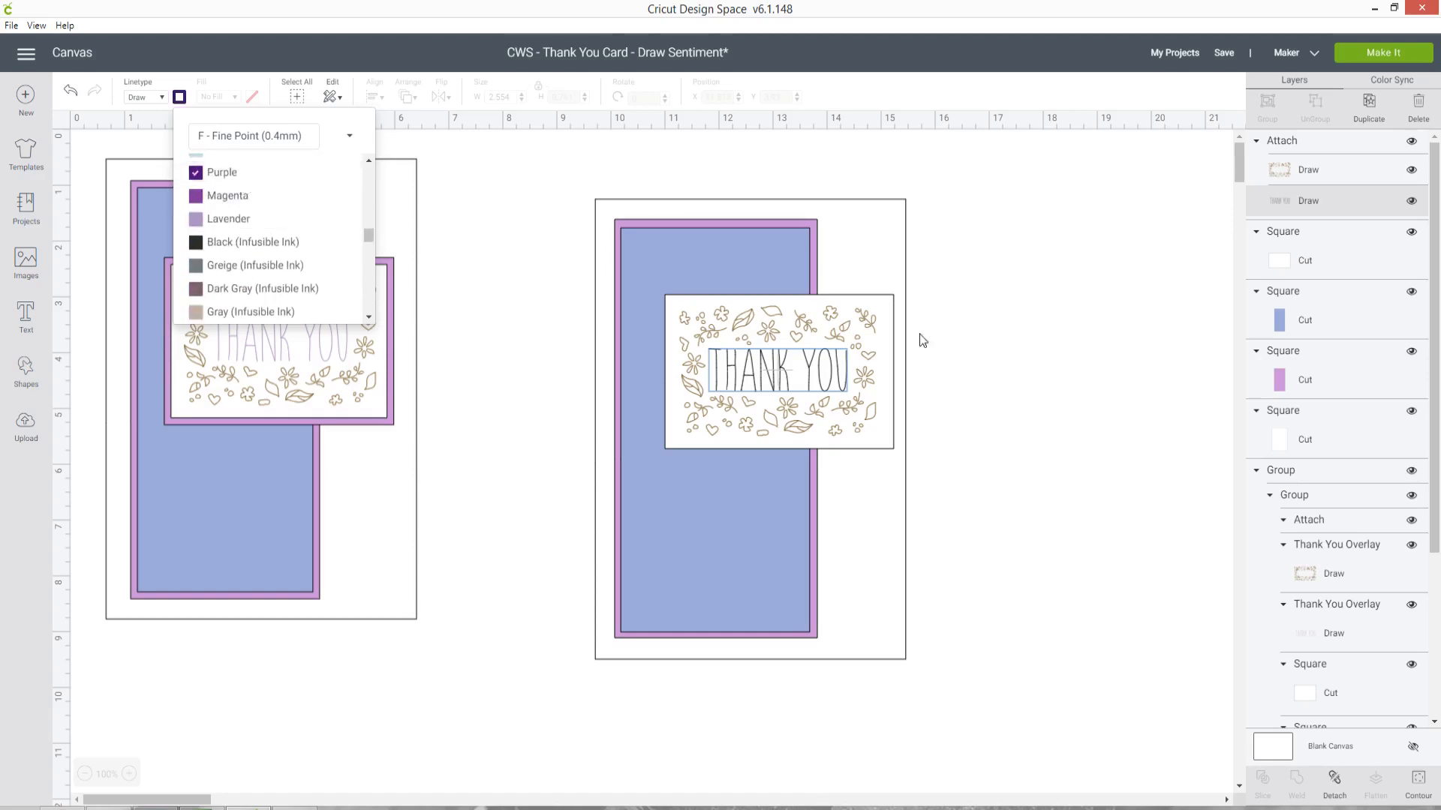
click(1153, 359)
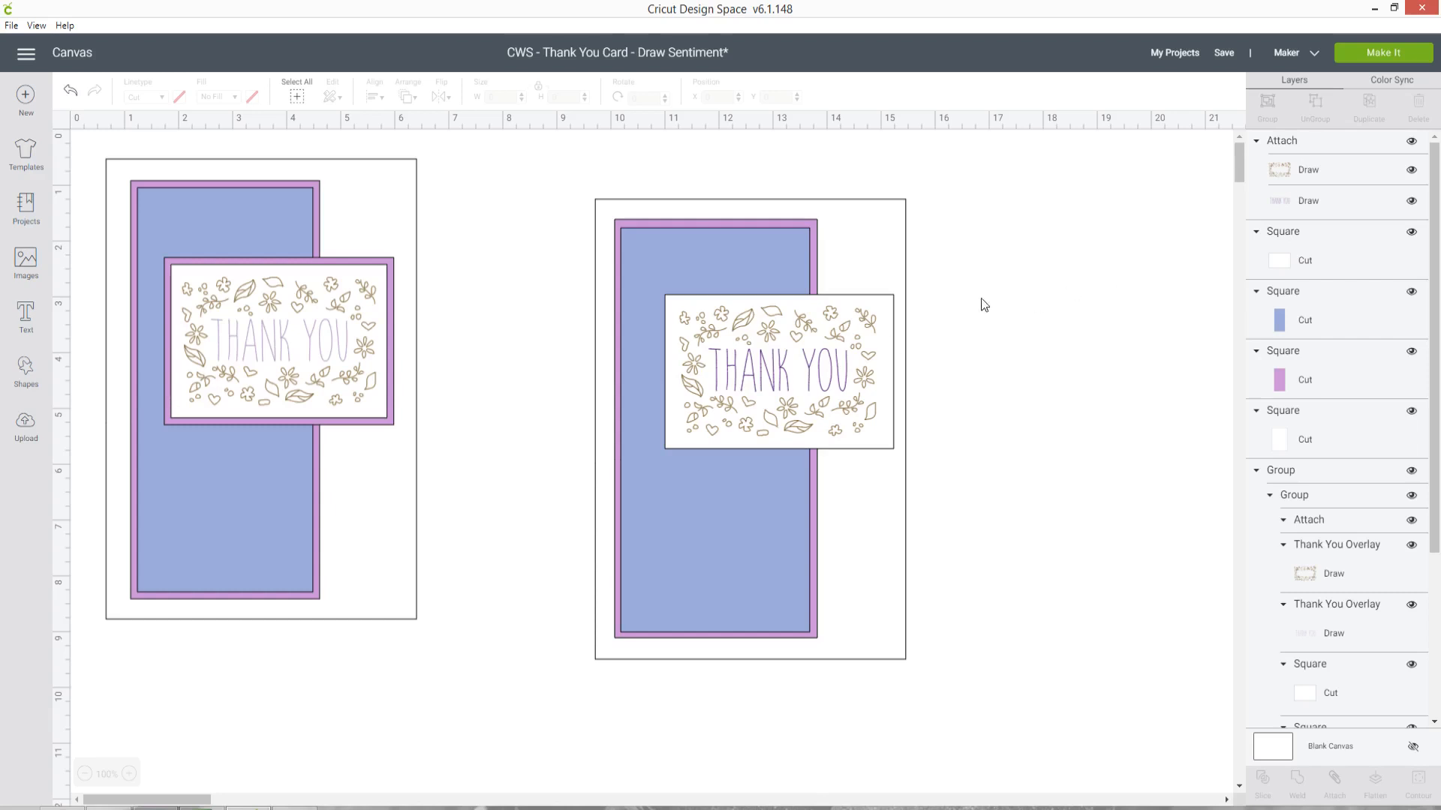
Center the THANK YOU drawing on the white sentiment rectangle and attach the two together
click(1289, 143)
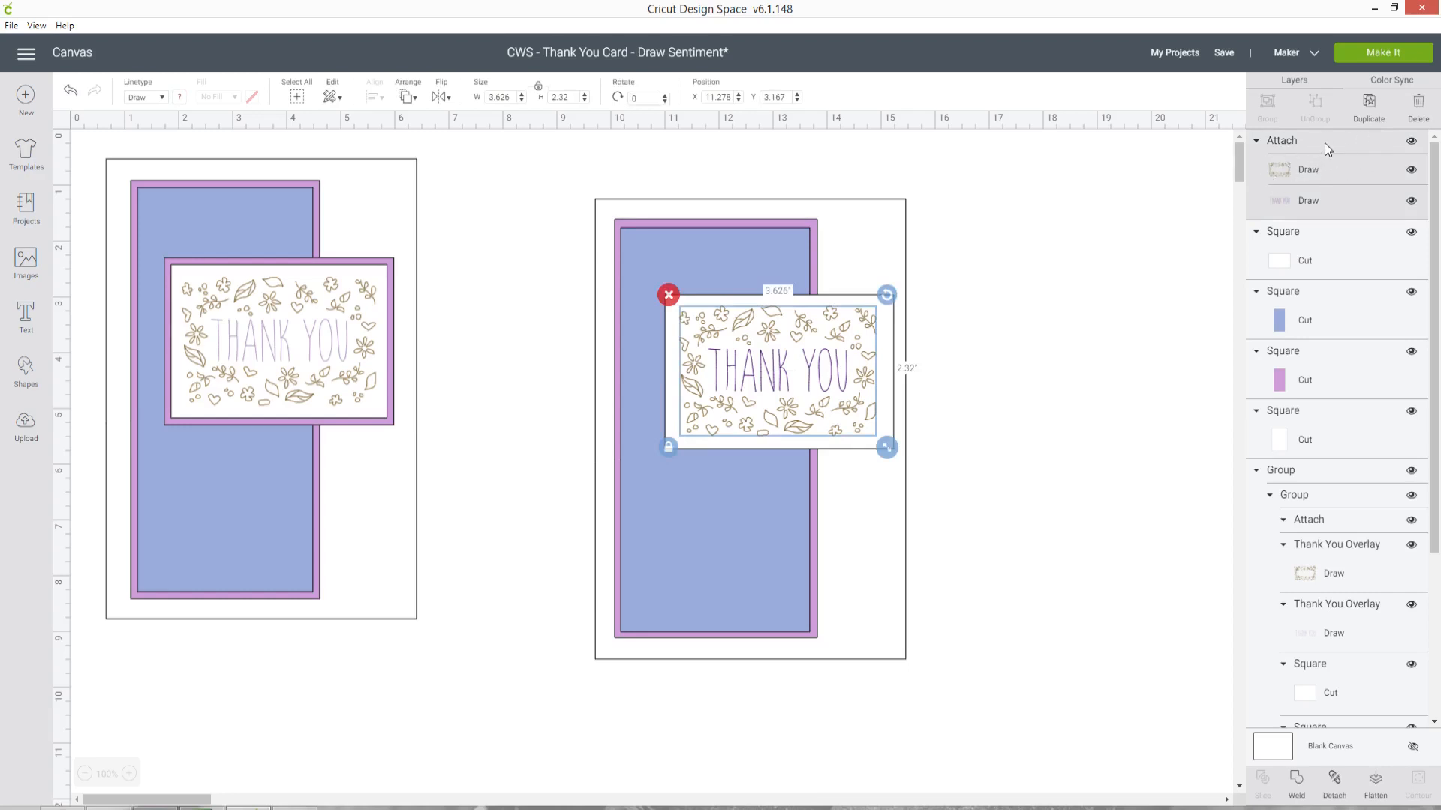
shift+click(1337, 245)
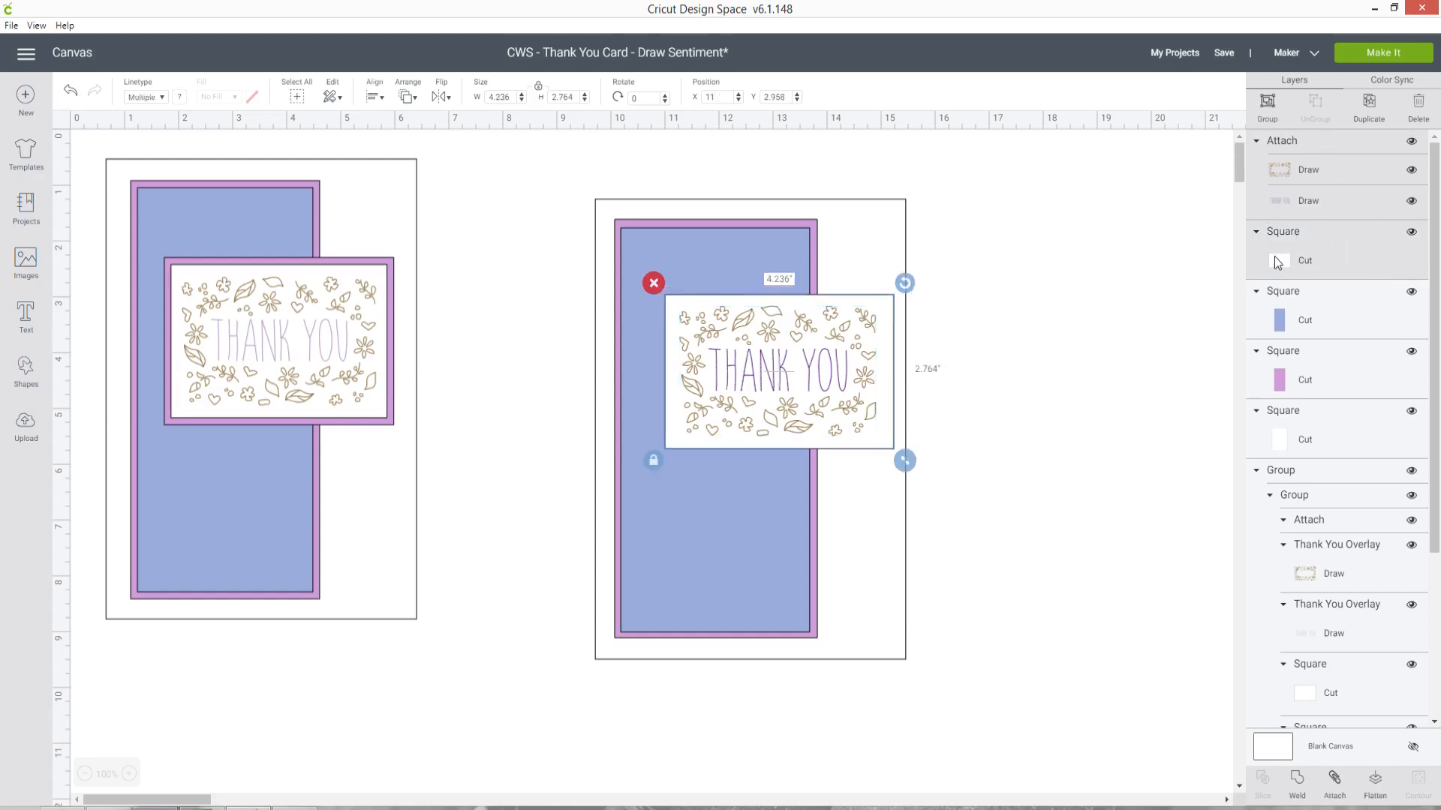
click(373, 98)
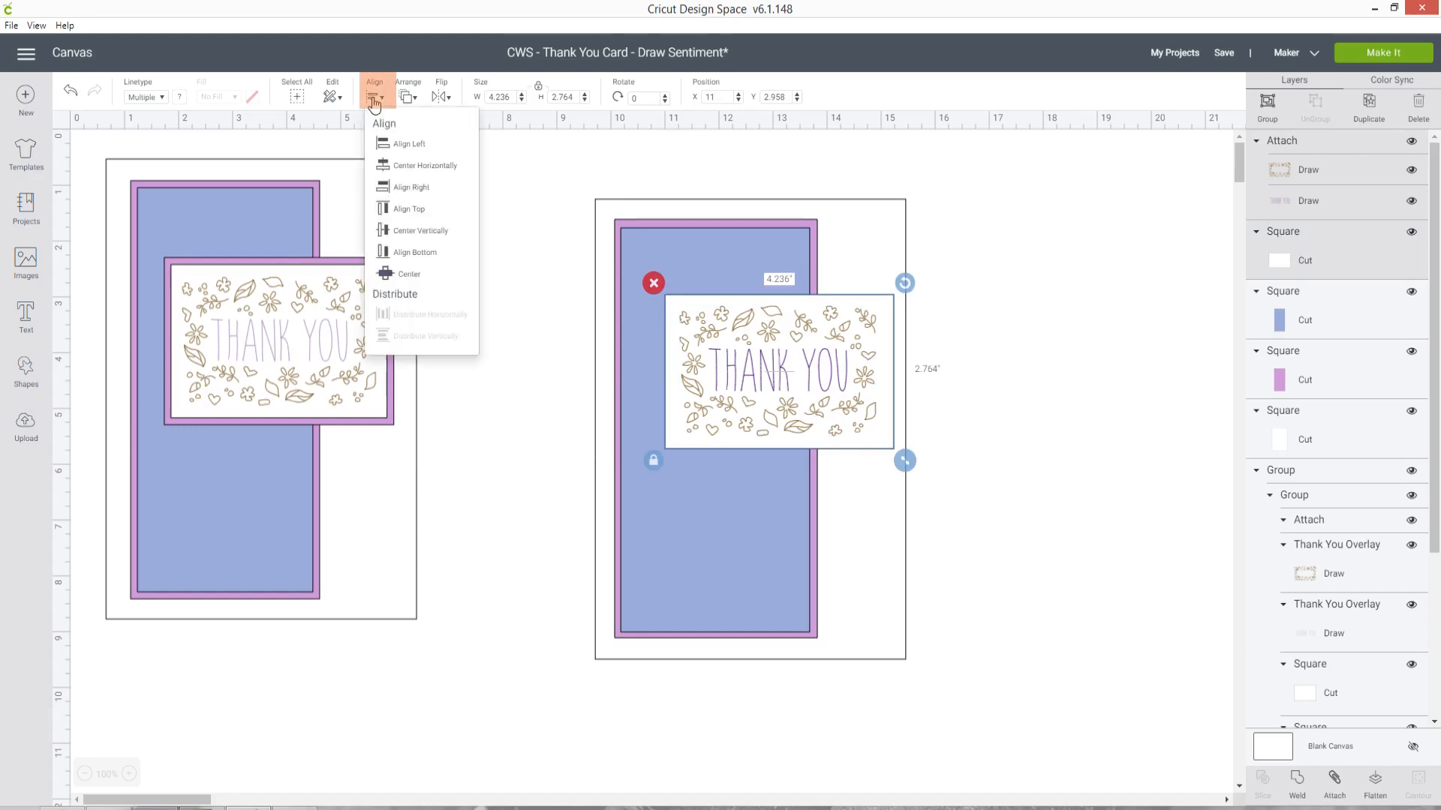
click(406, 275)
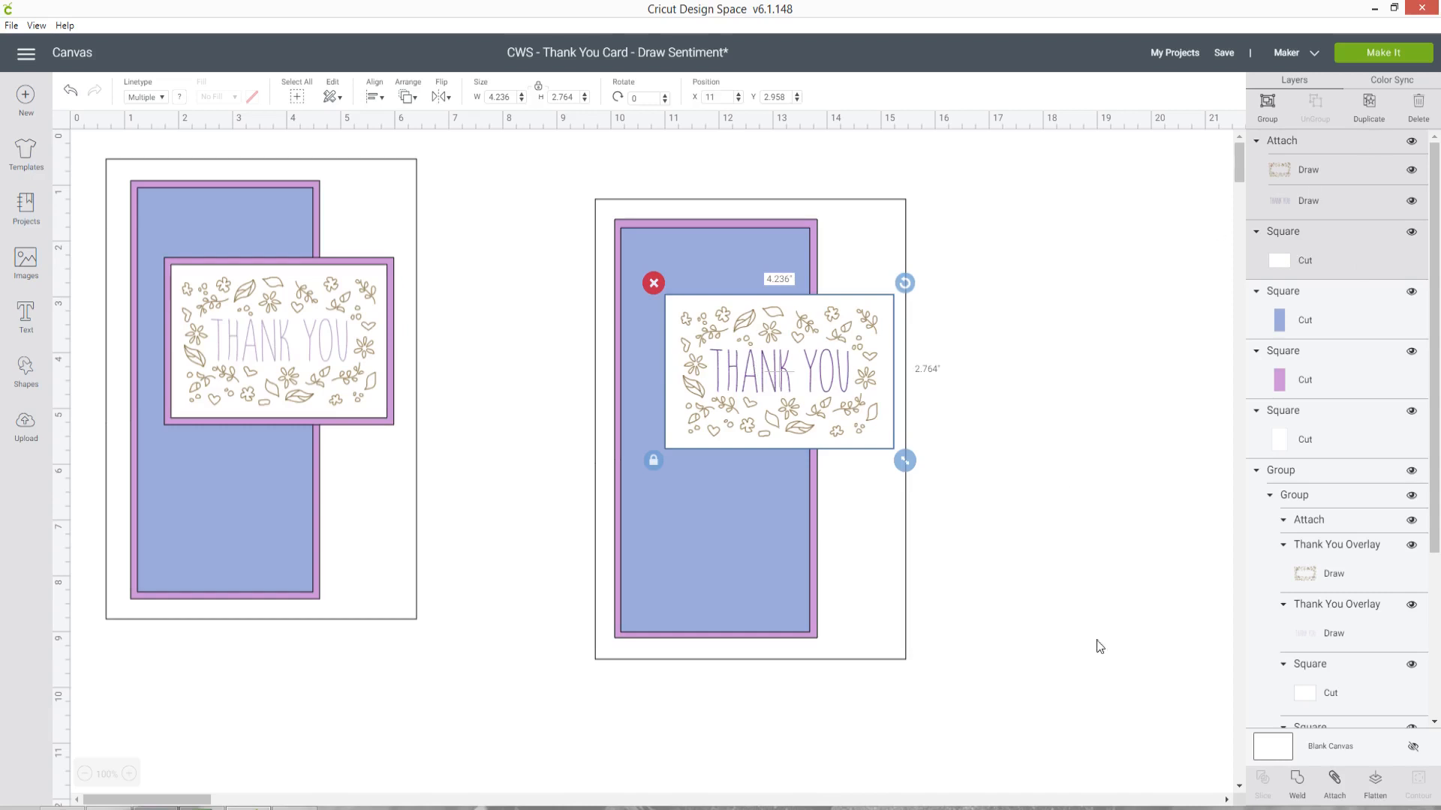
click(1337, 784)
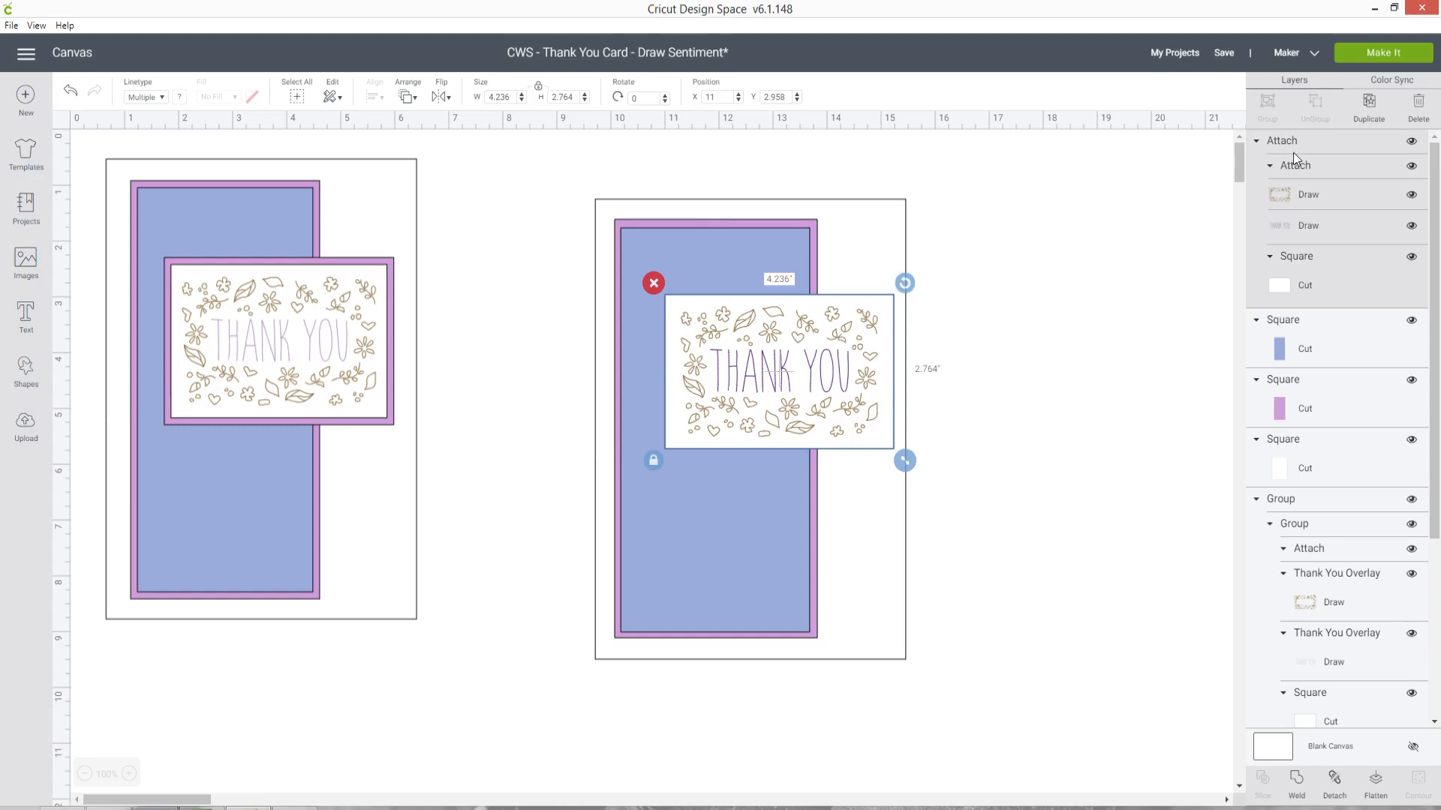
Resize the attached sentiment panel to 4 by 2.61 inches and position it over the front panels of the new card
drag(864, 355, 858, 358)
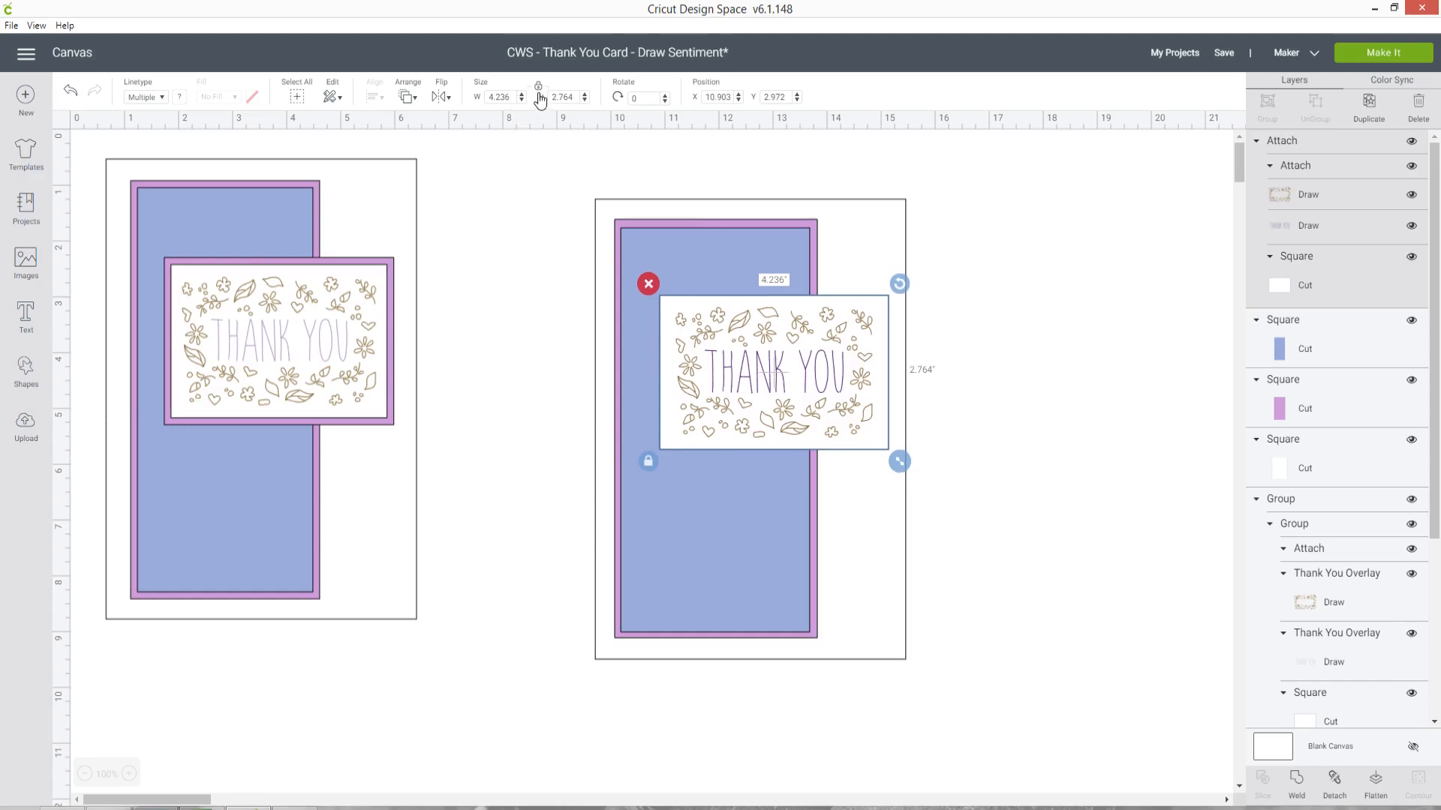
click(512, 98)
drag(899, 464, 891, 448)
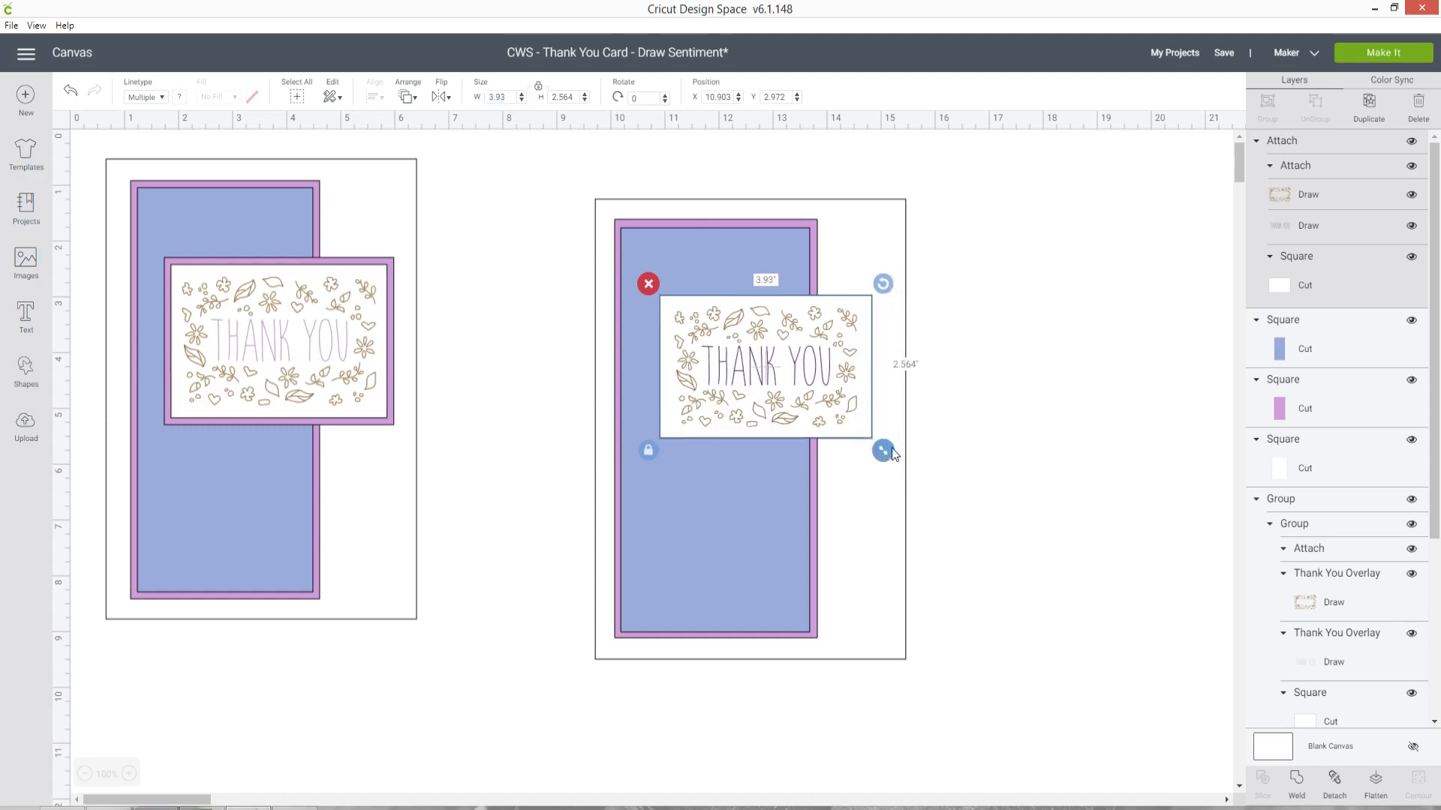
drag(848, 403, 860, 405)
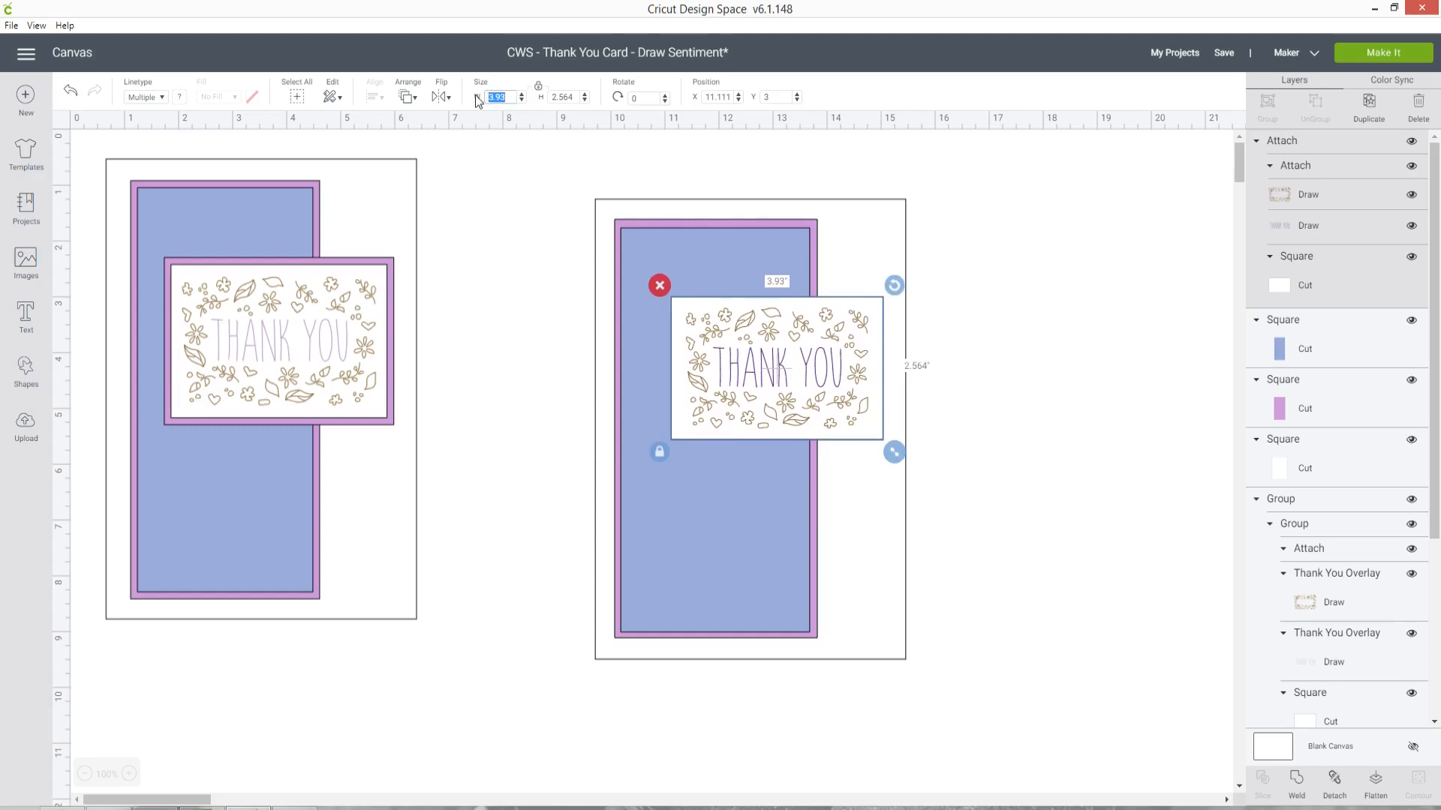
click(570, 95)
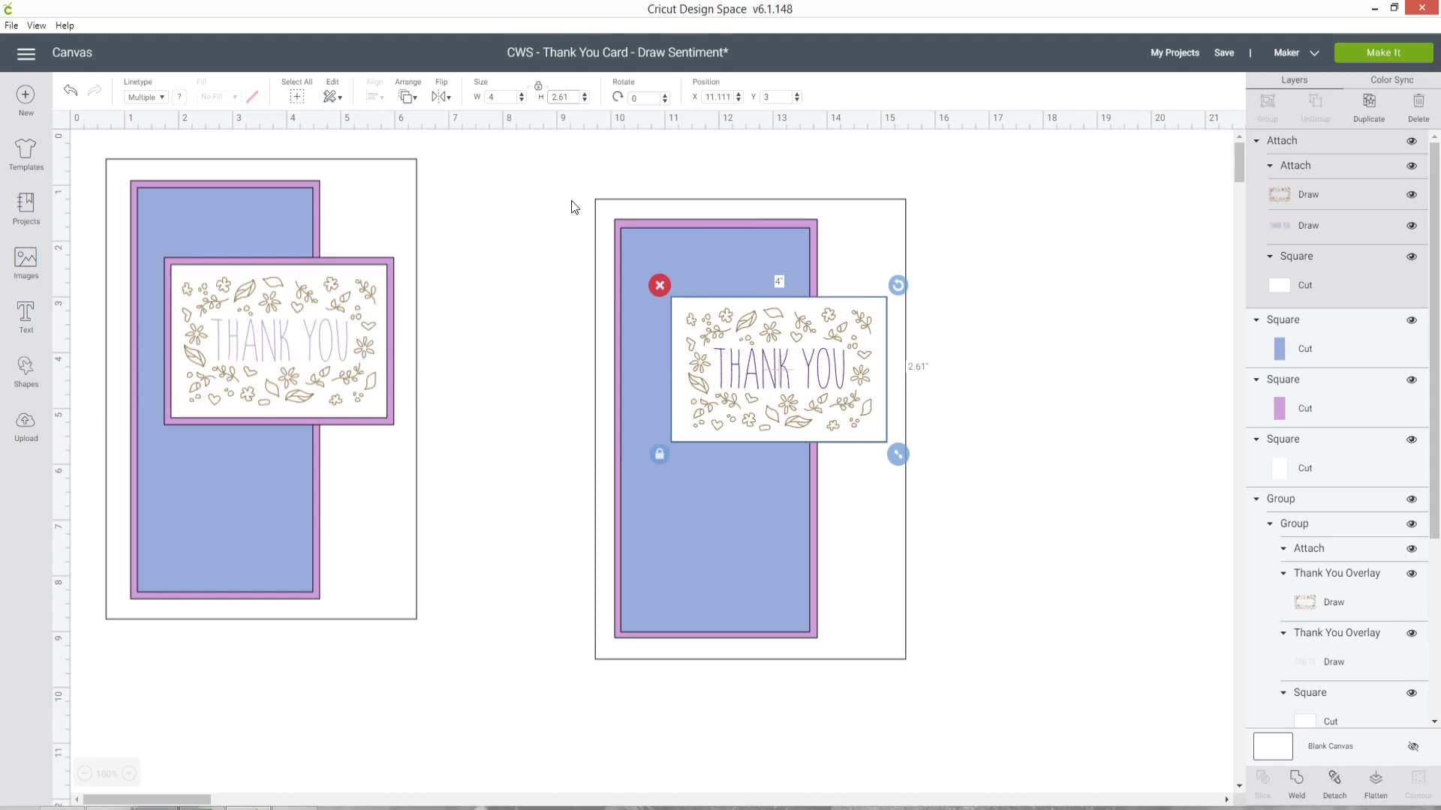
drag(743, 331, 741, 330)
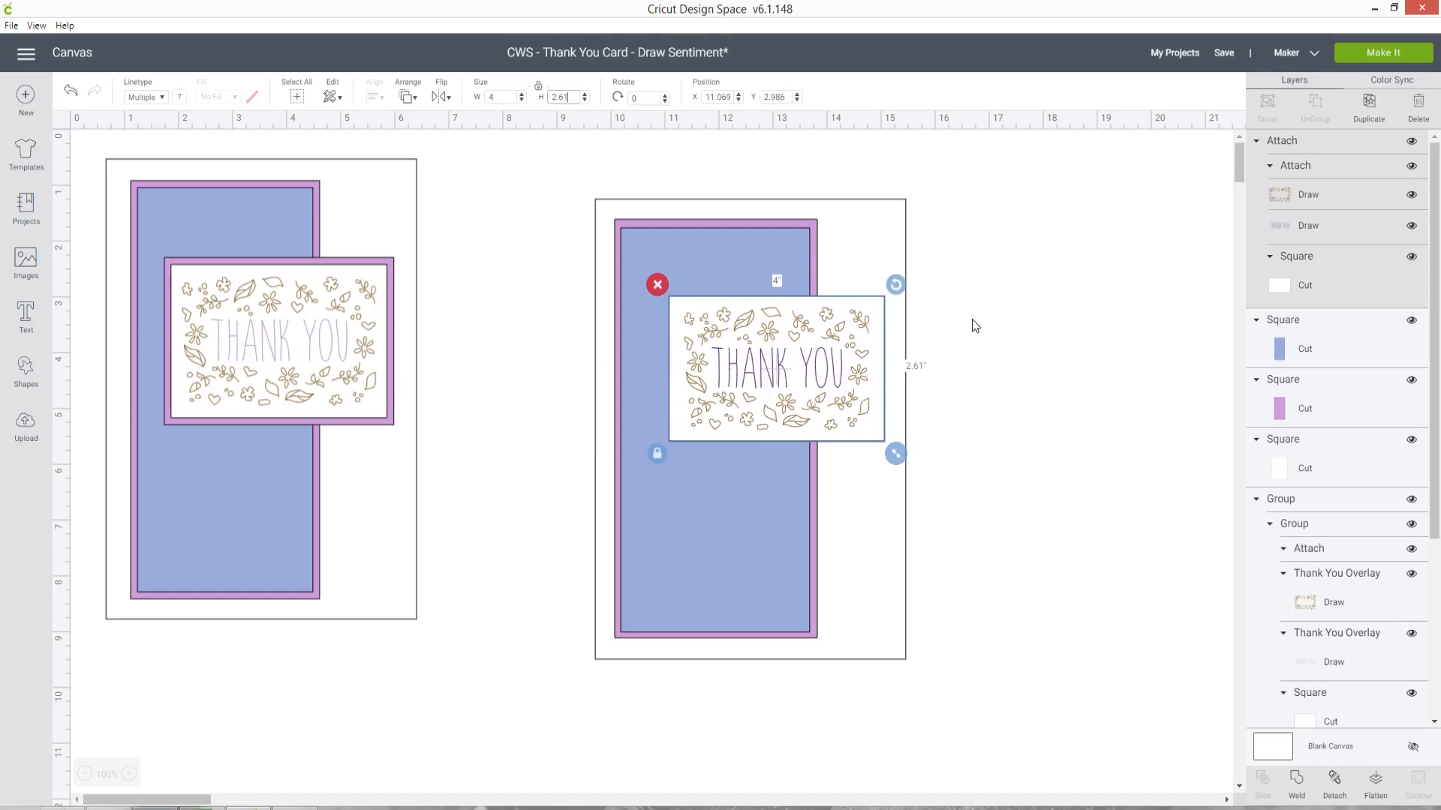
click(794, 381)
click(1080, 432)
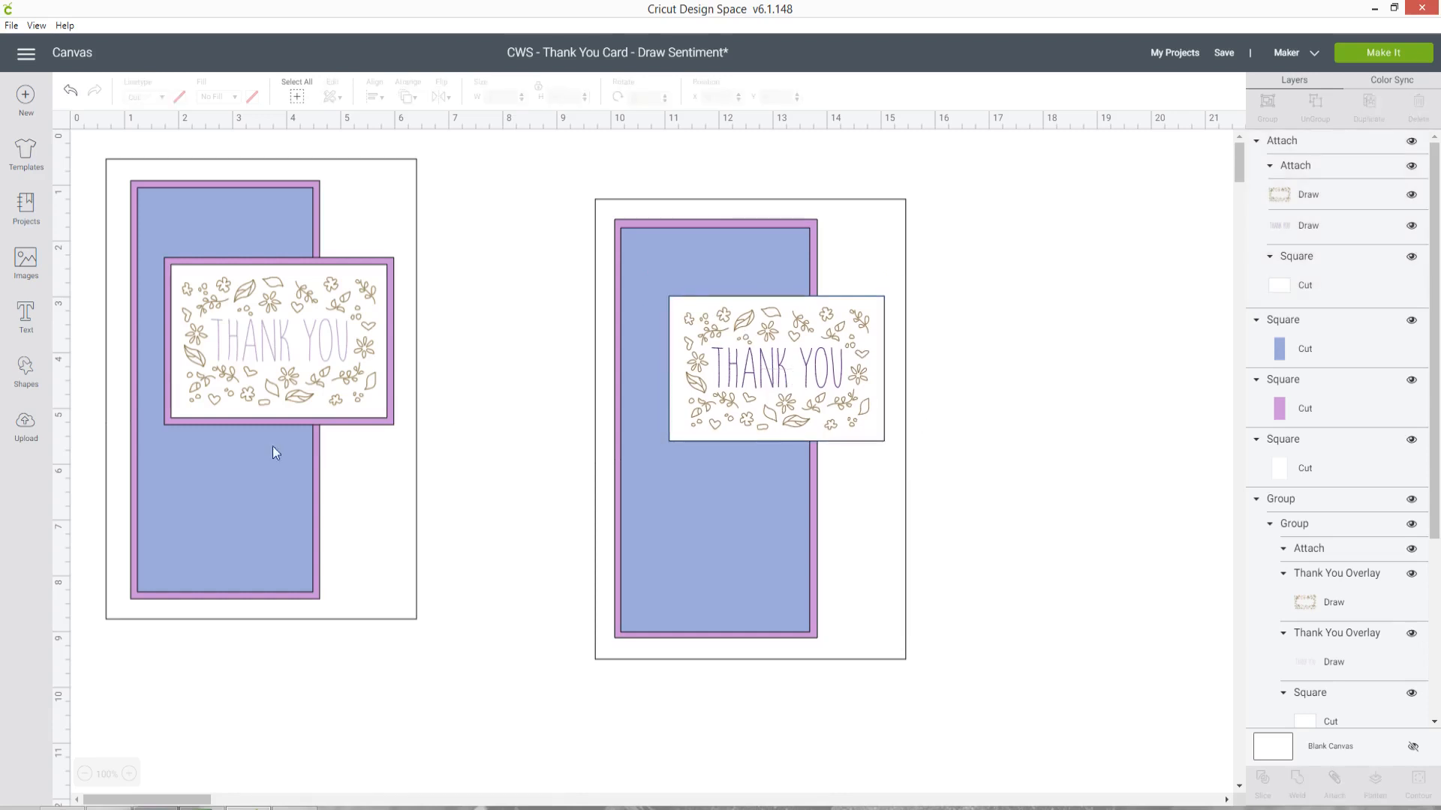
Insert a new square beside the sentiment panel and color it the same light purple as the tall panel
click(26, 369)
click(86, 263)
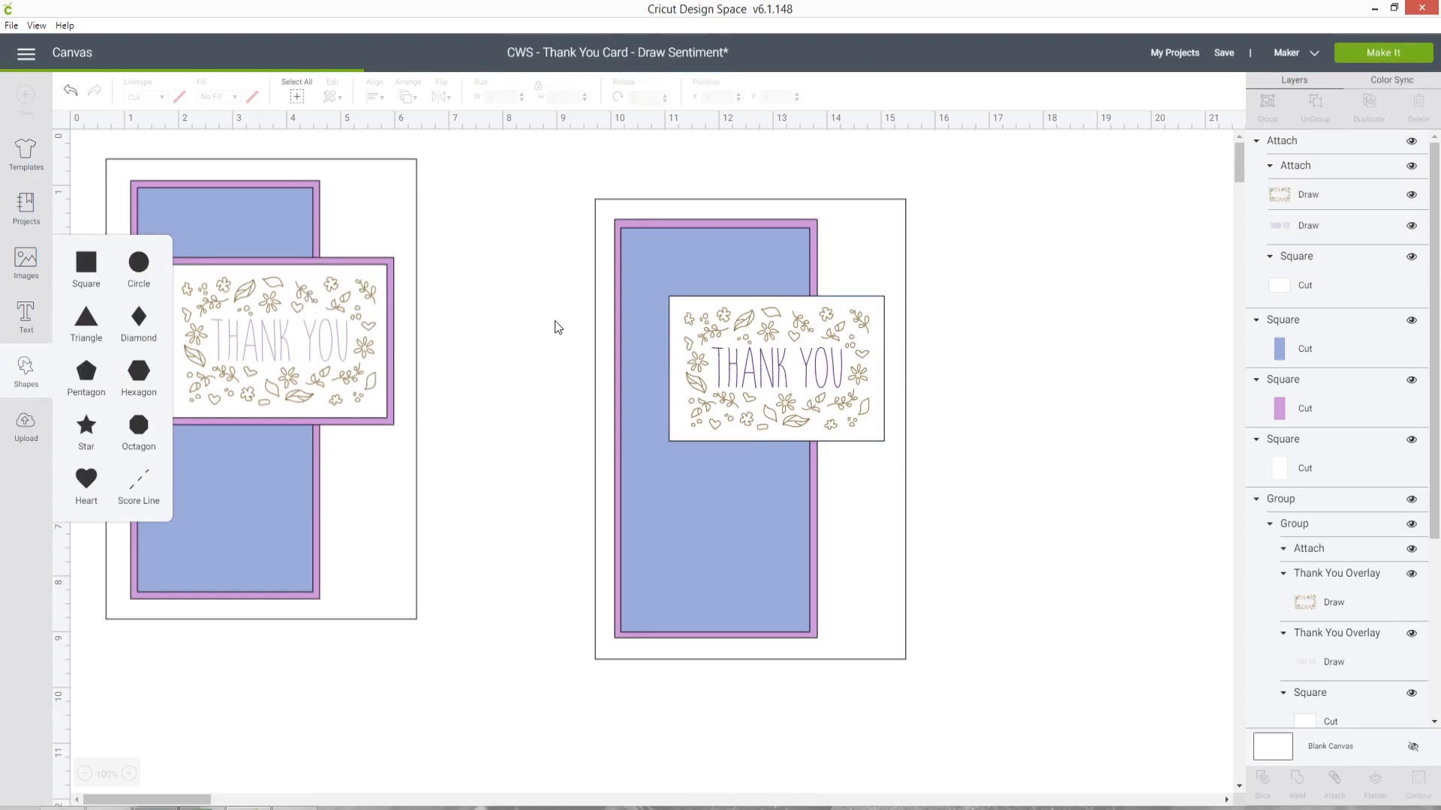
drag(382, 372, 568, 350)
click(180, 98)
click(213, 153)
Unlock the new purple square's proportions, set its width to 4.25 inches and move it over the sentiment panel
click(538, 85)
click(491, 97)
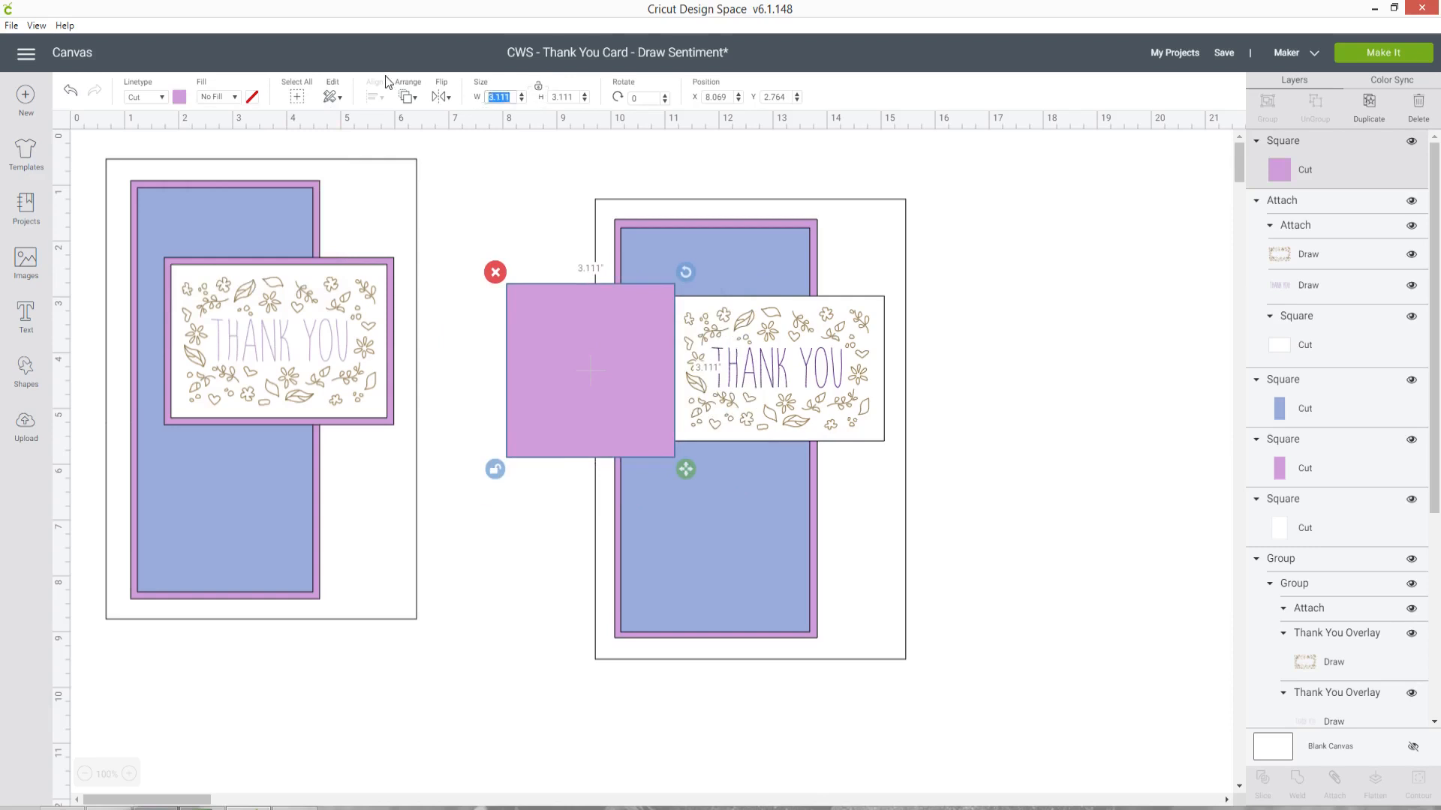
text(4.25)
click(577, 98)
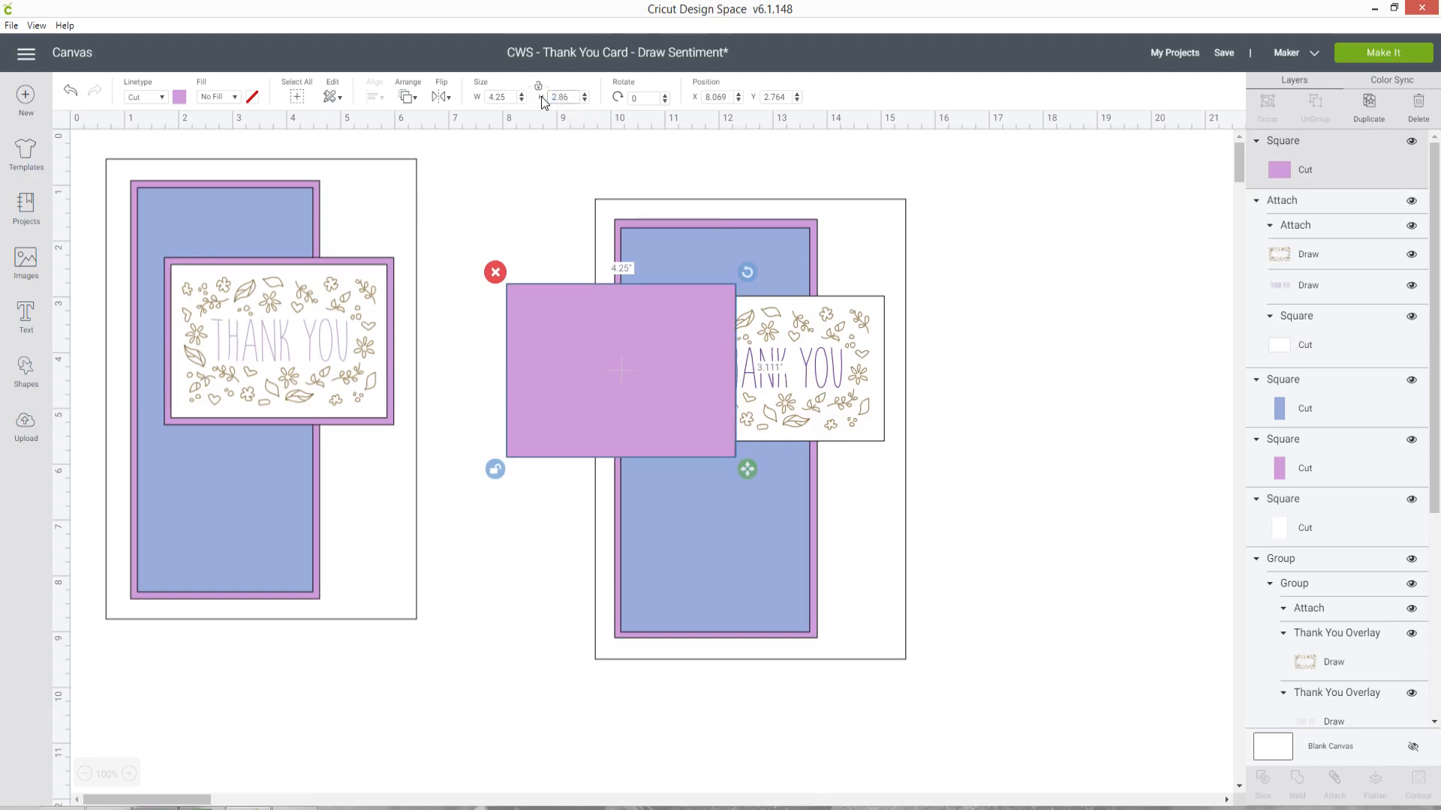
click(555, 214)
click(629, 312)
drag(681, 358, 832, 353)
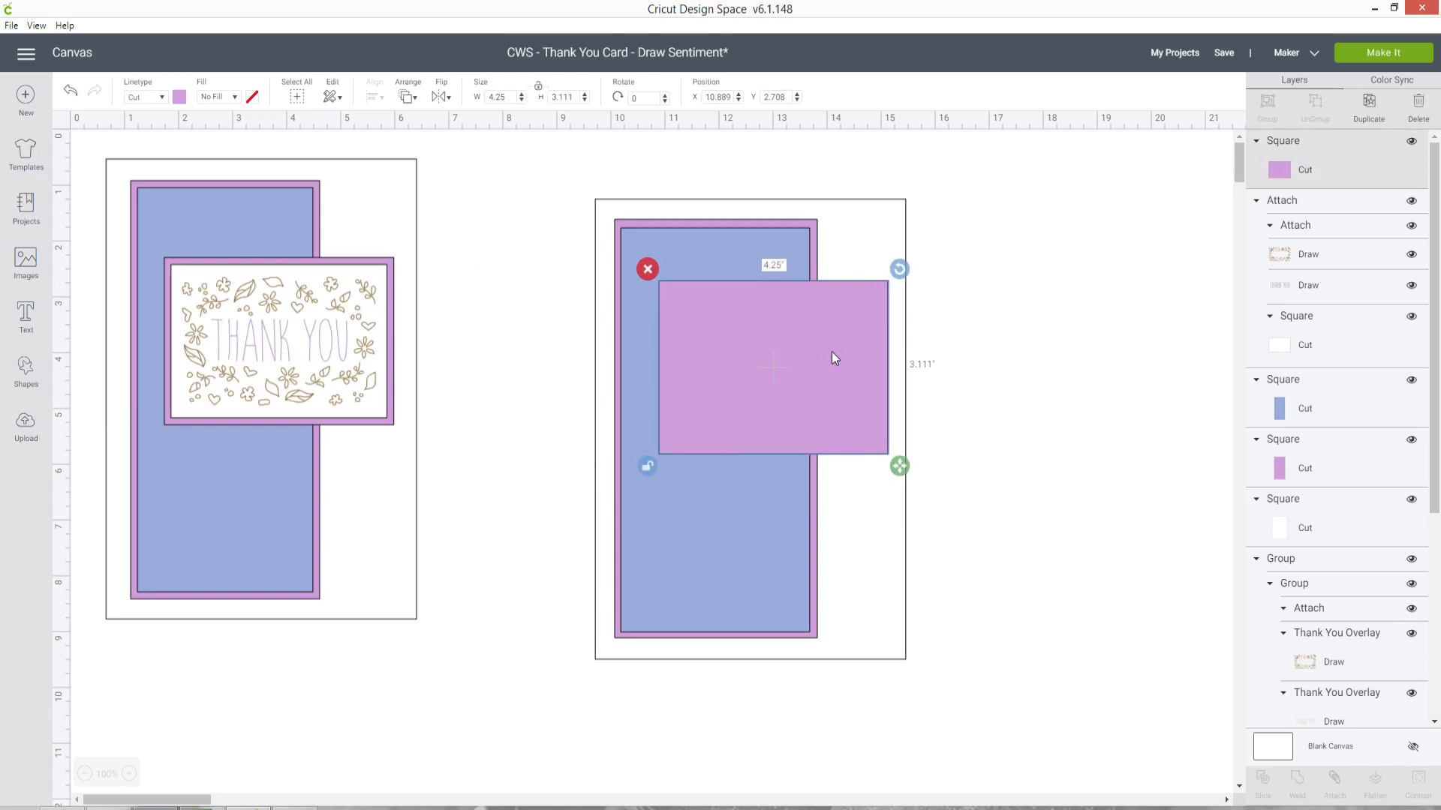
Move the purple rectangle behind the white sentiment panel, set its height to 2.86 inches and position it as an even border
click(411, 96)
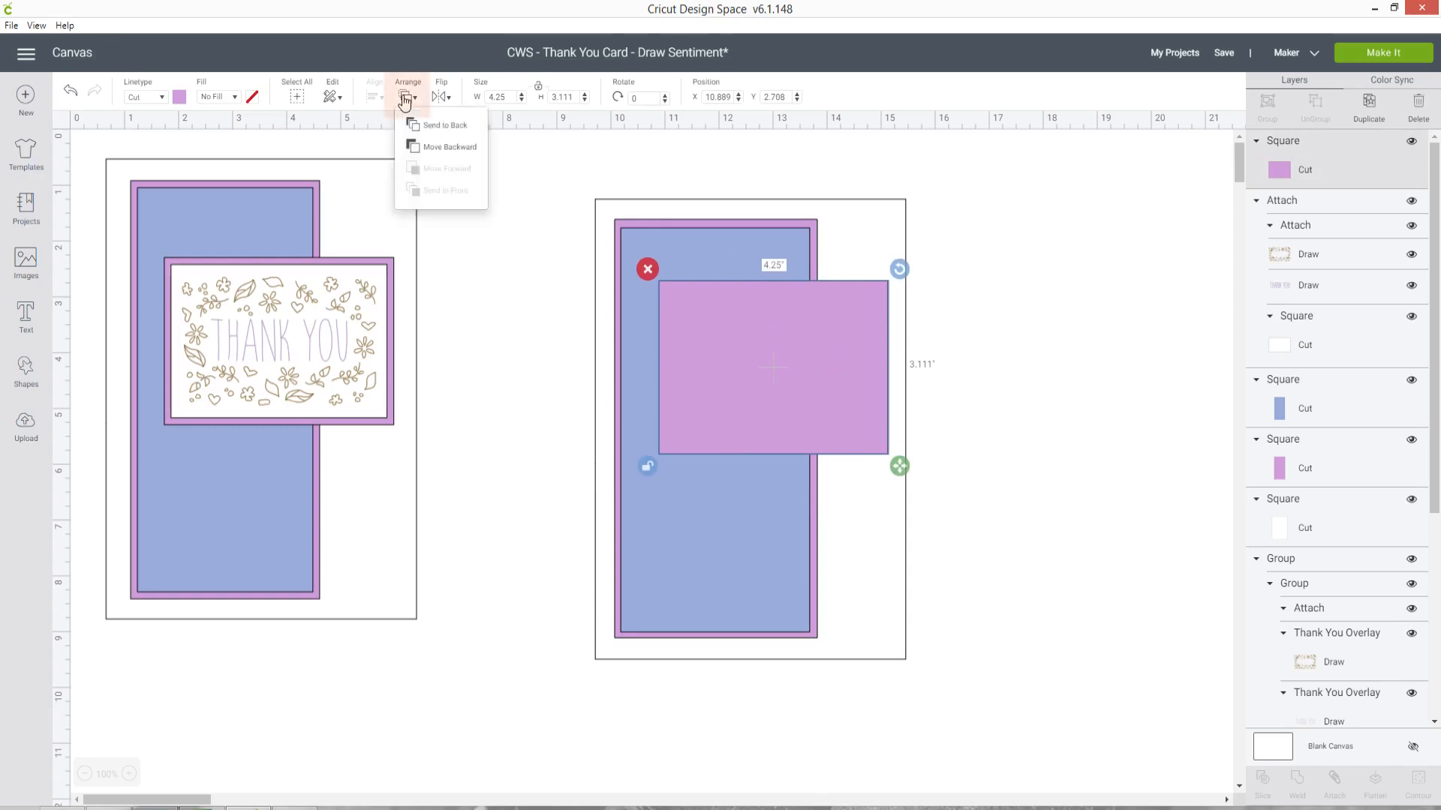
click(430, 149)
drag(779, 298, 782, 301)
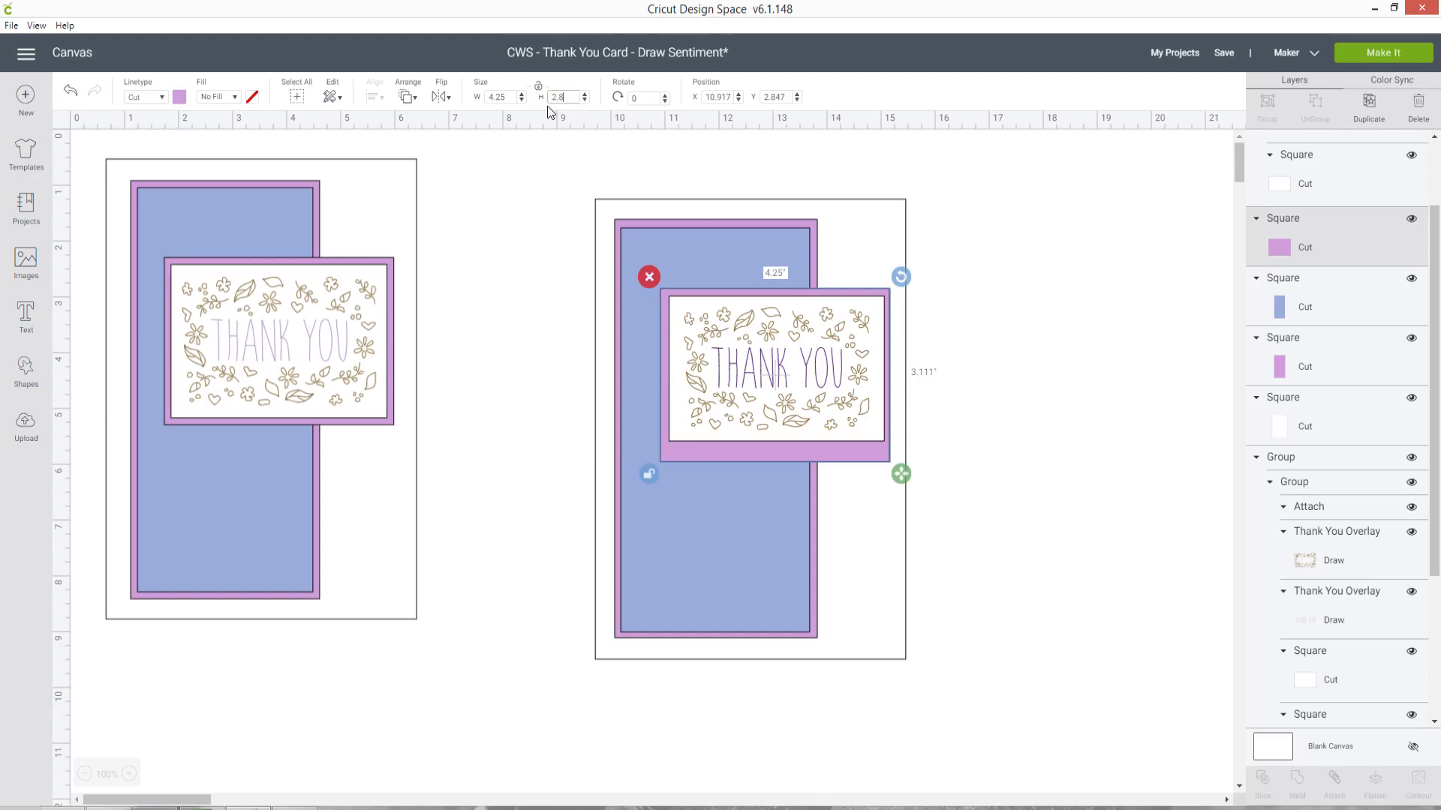
key(Return)
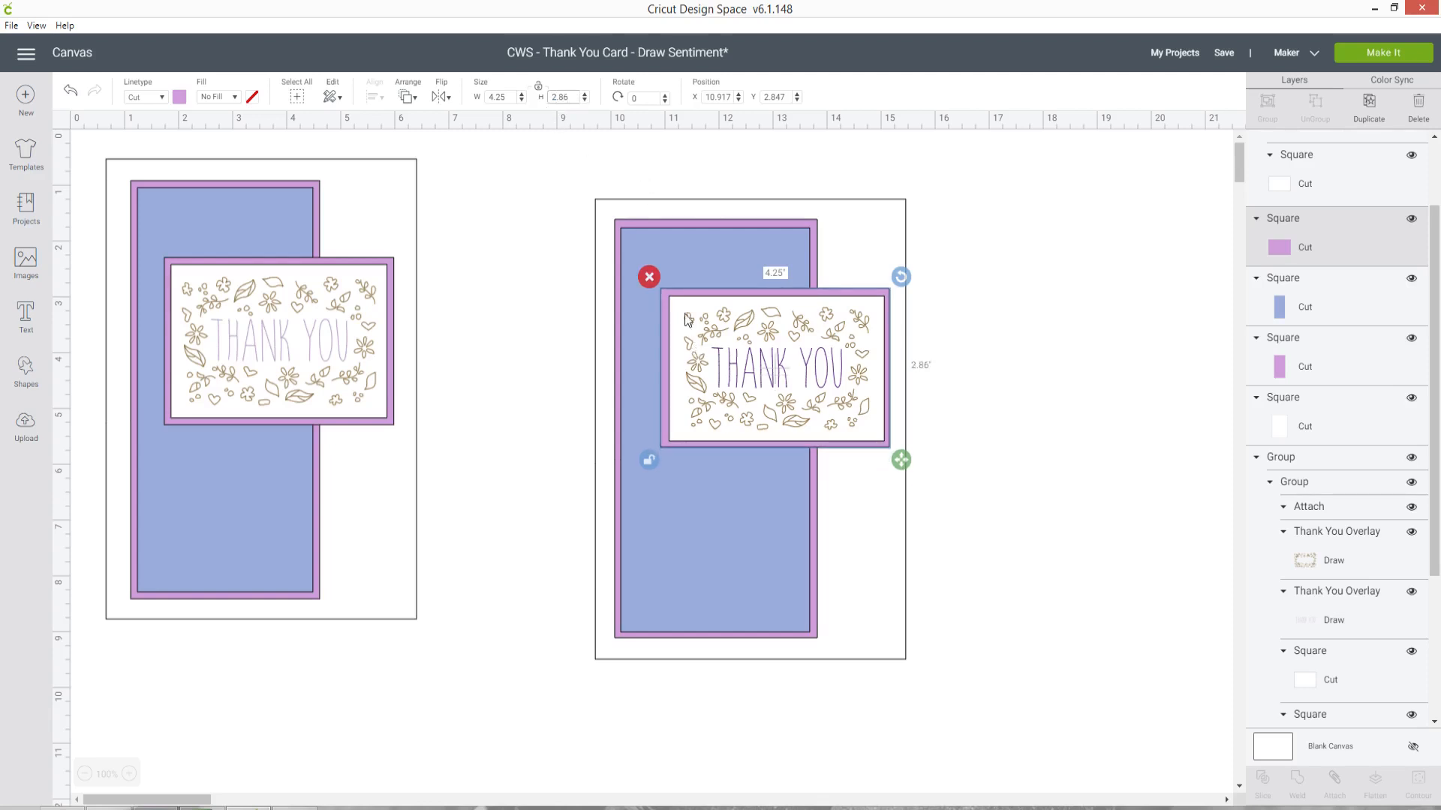
drag(672, 295, 674, 297)
click(1067, 336)
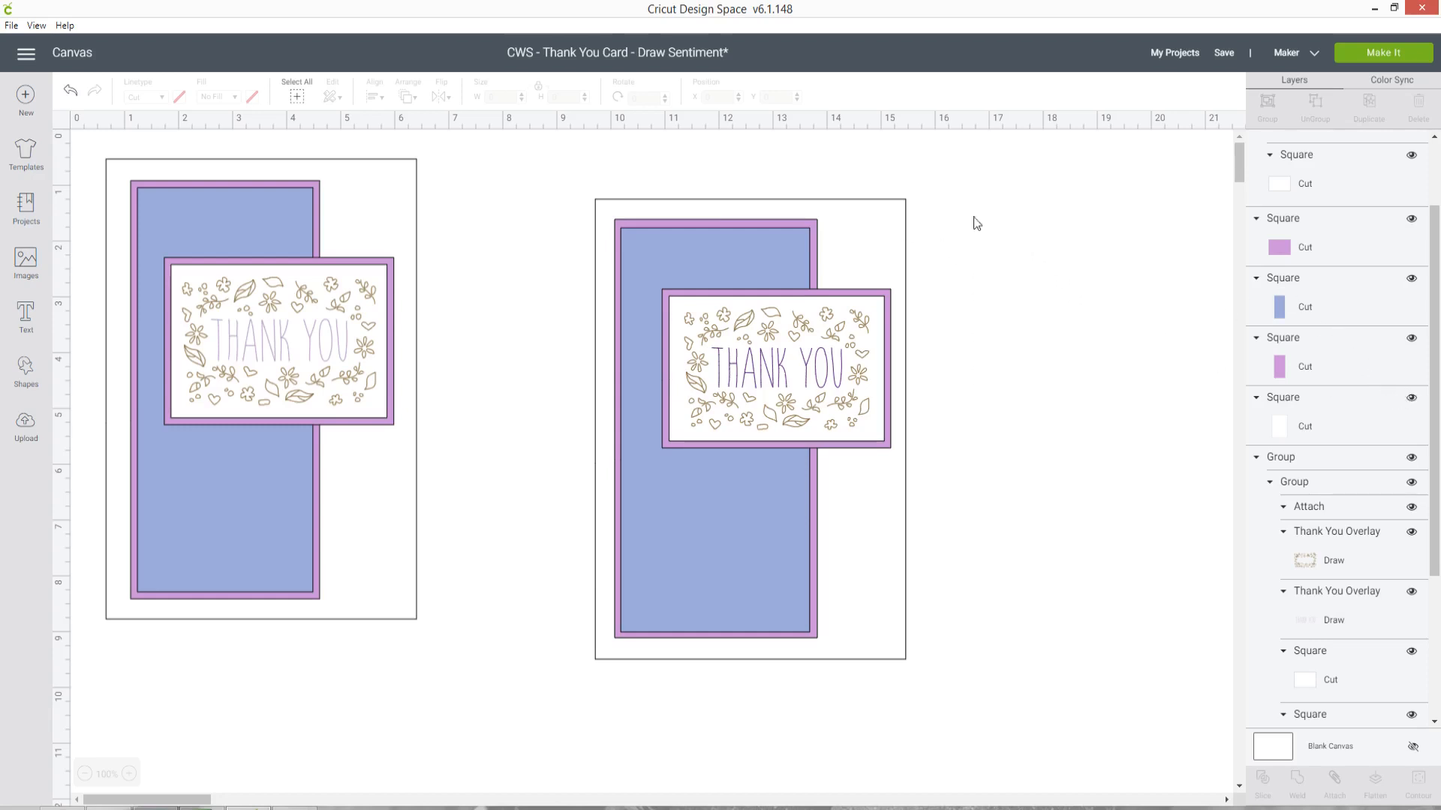
Hide the new card's 5.75 by 8.25 inch white base and the entire original card group
click(889, 205)
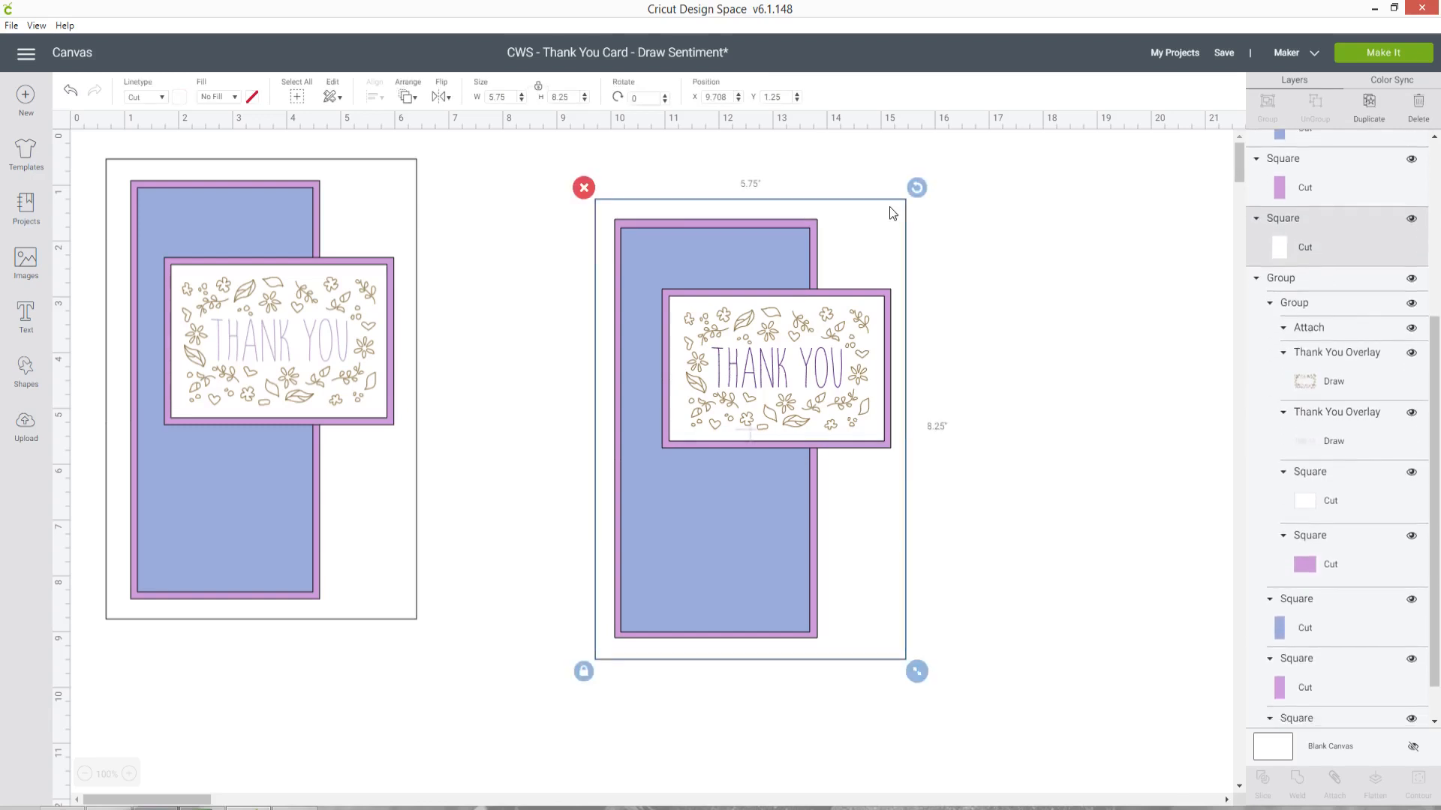
click(932, 210)
click(1344, 228)
click(1410, 220)
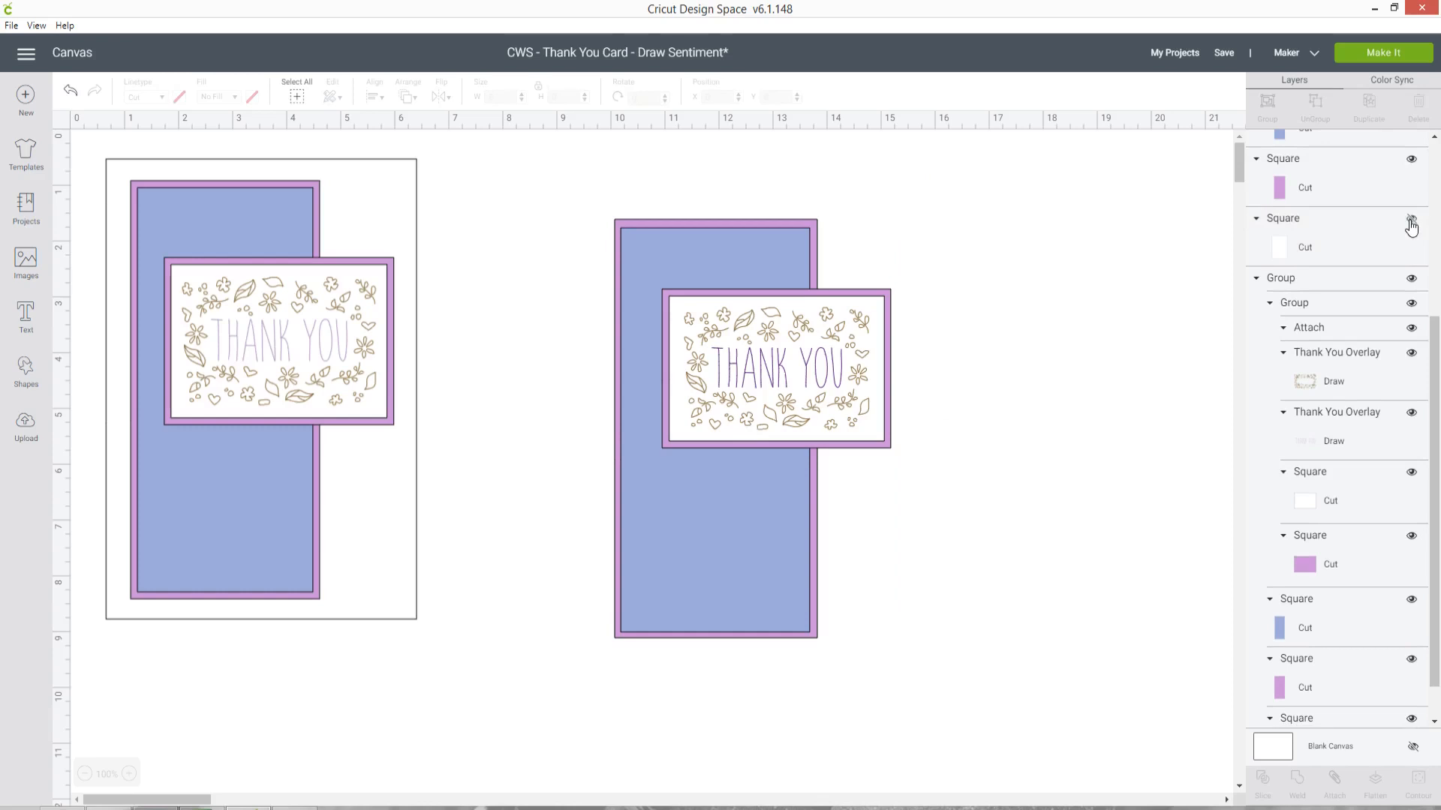
click(218, 203)
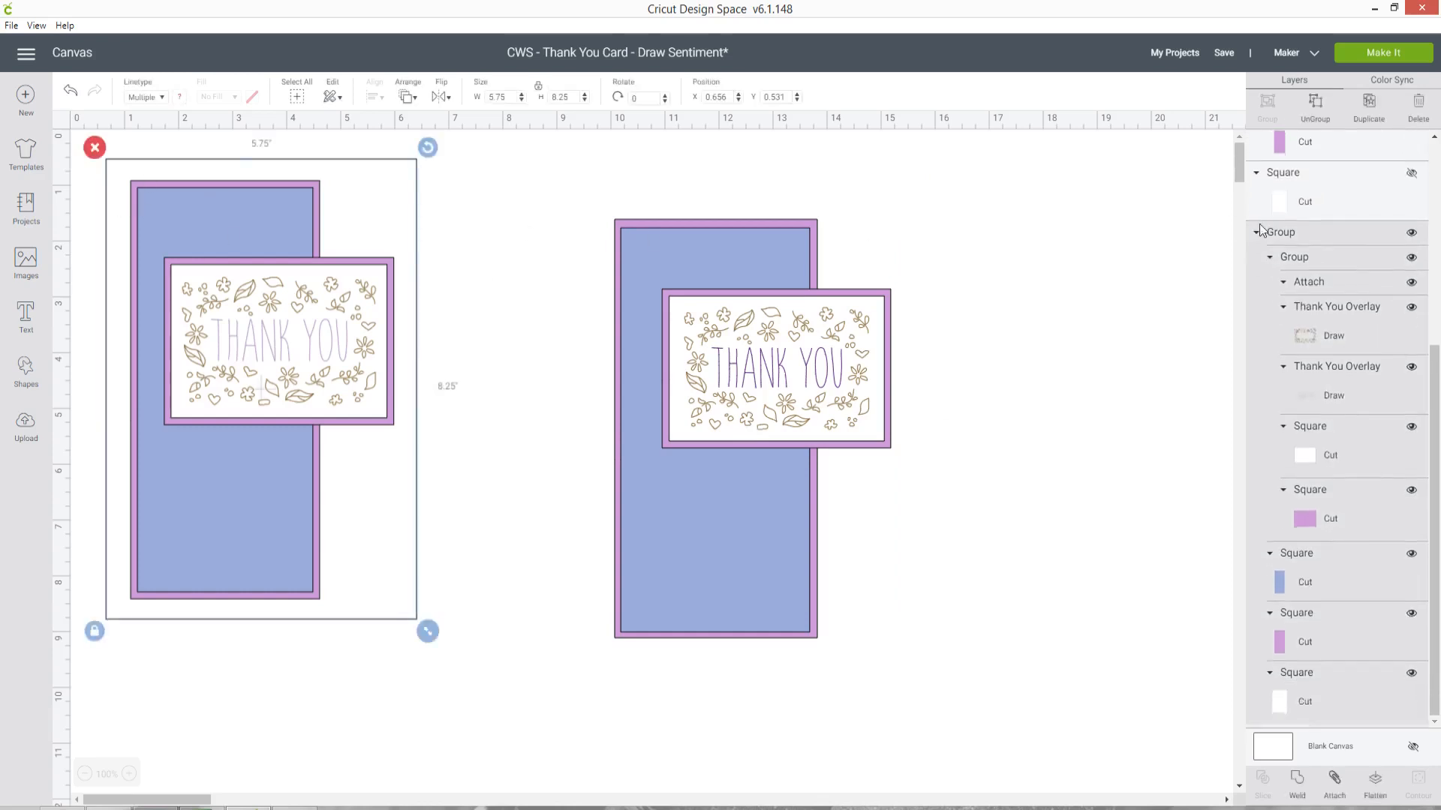
click(1412, 232)
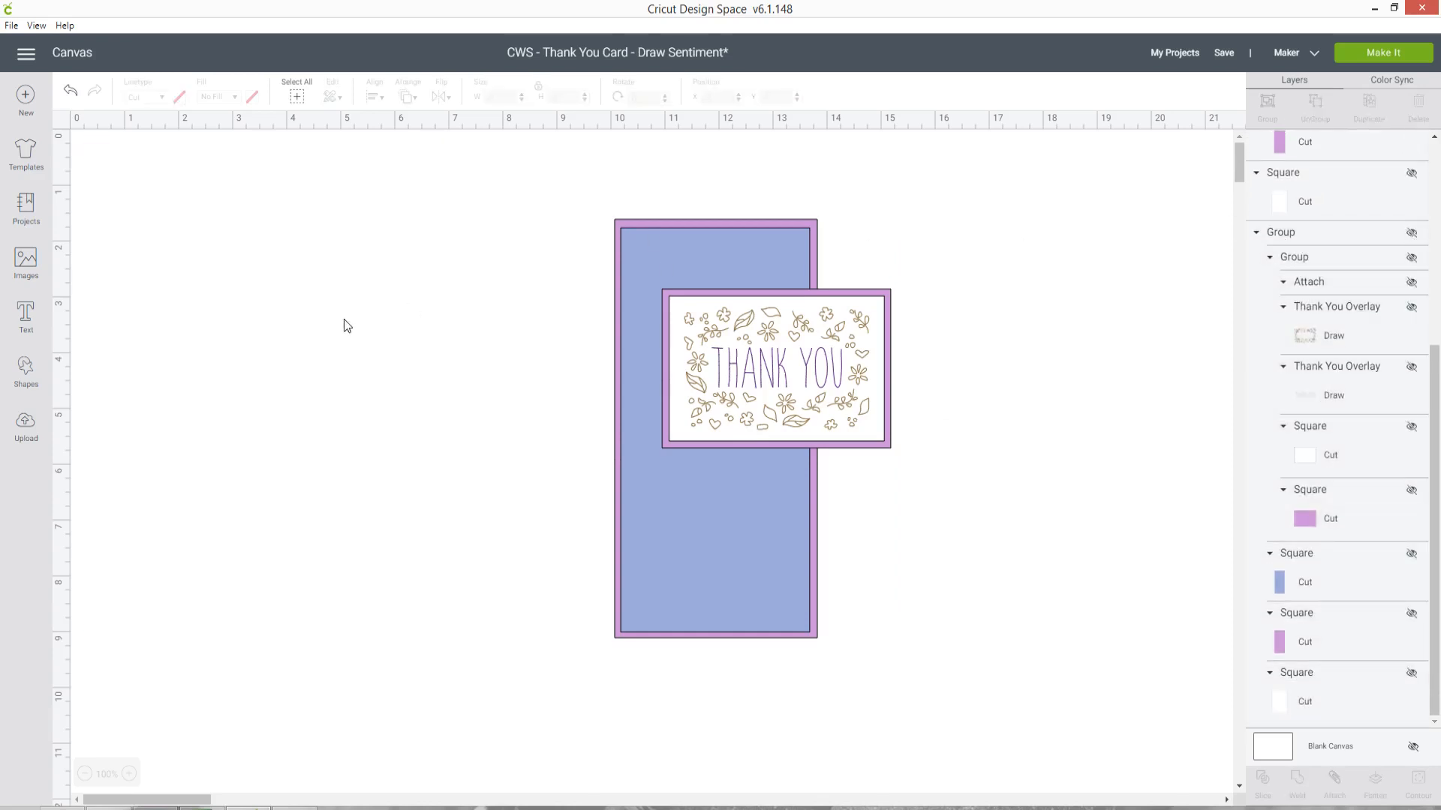
scroll(1363, 253, up, 5)
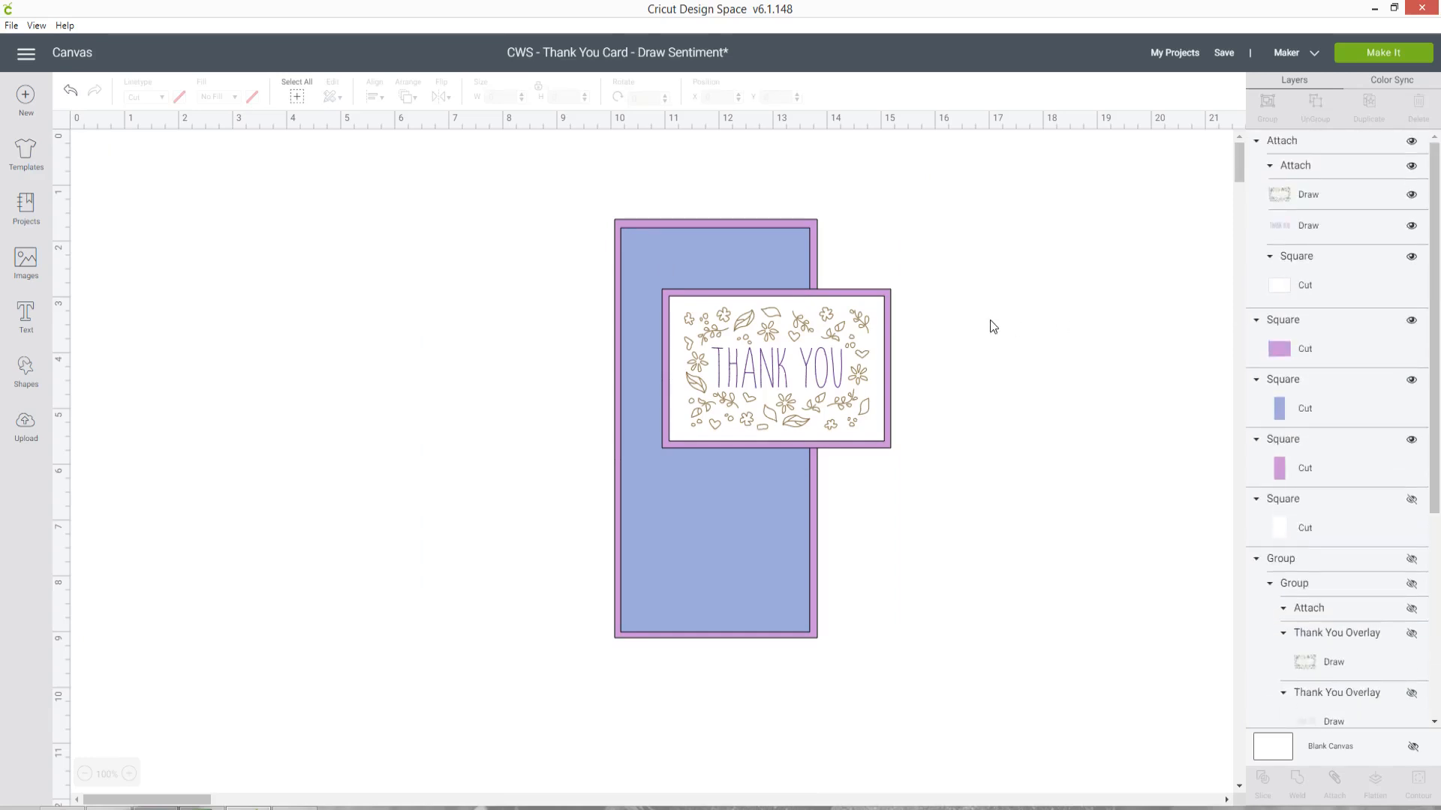
Send the visible pieces to the cutting mats and review the blue and purple mat layouts
click(1348, 63)
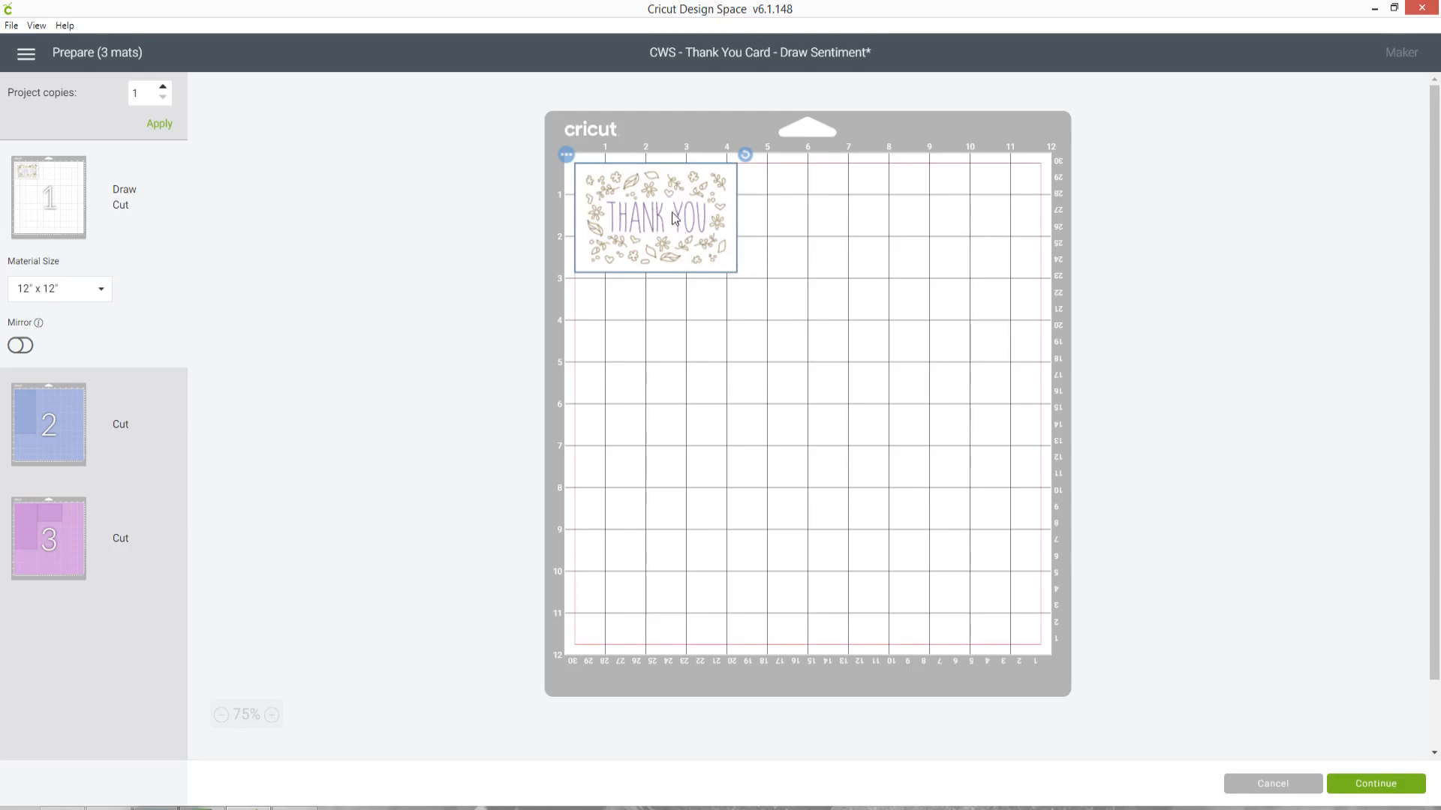
click(74, 425)
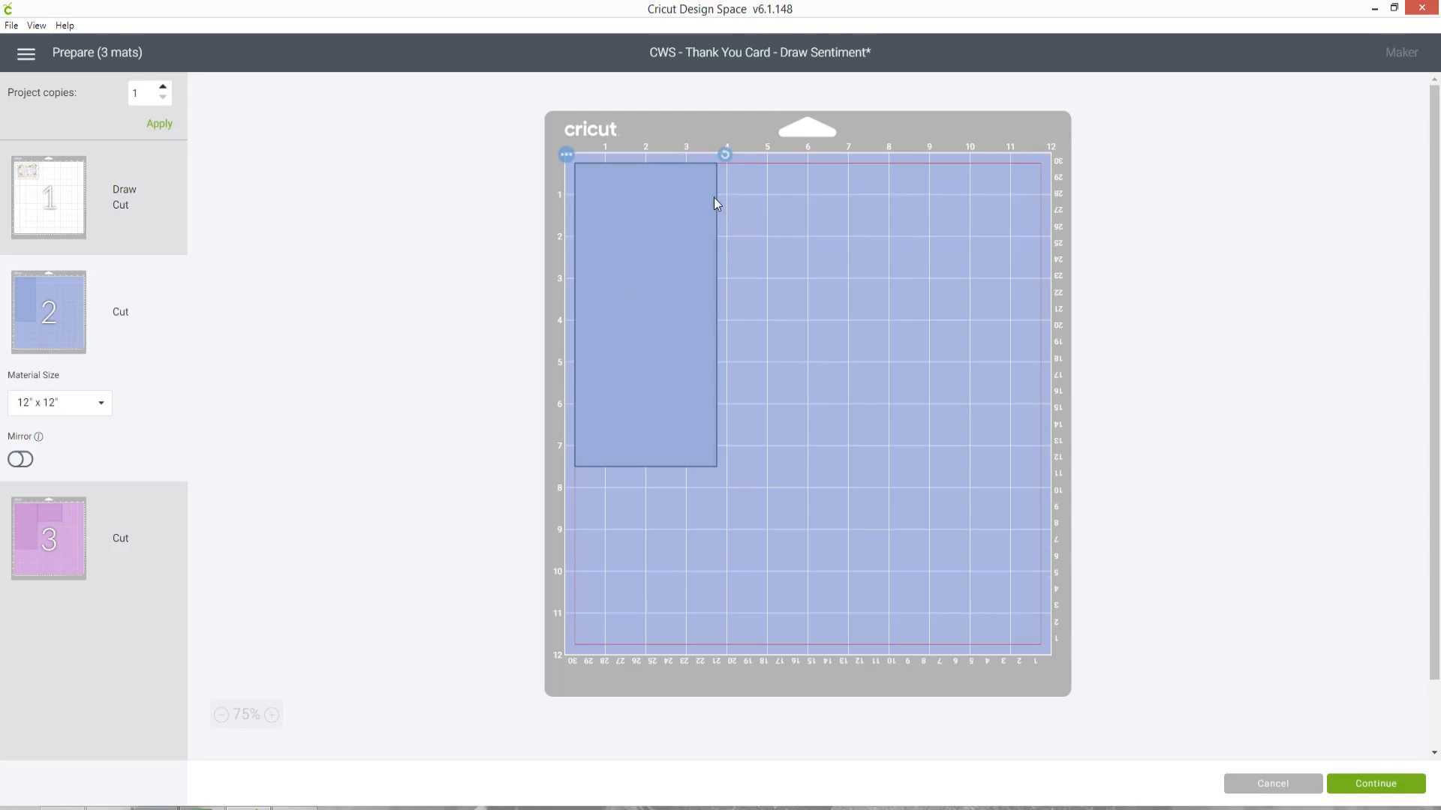
click(97, 531)
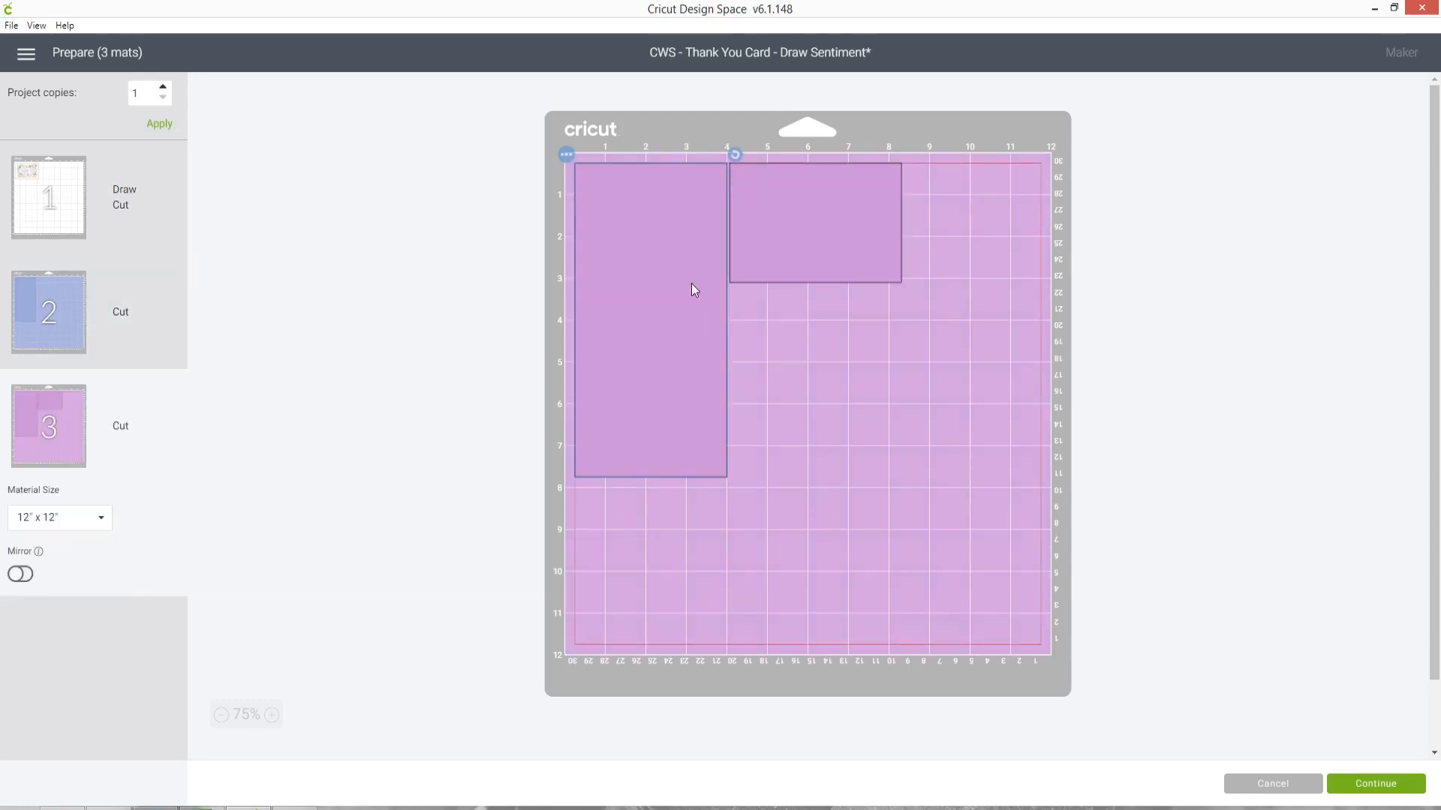